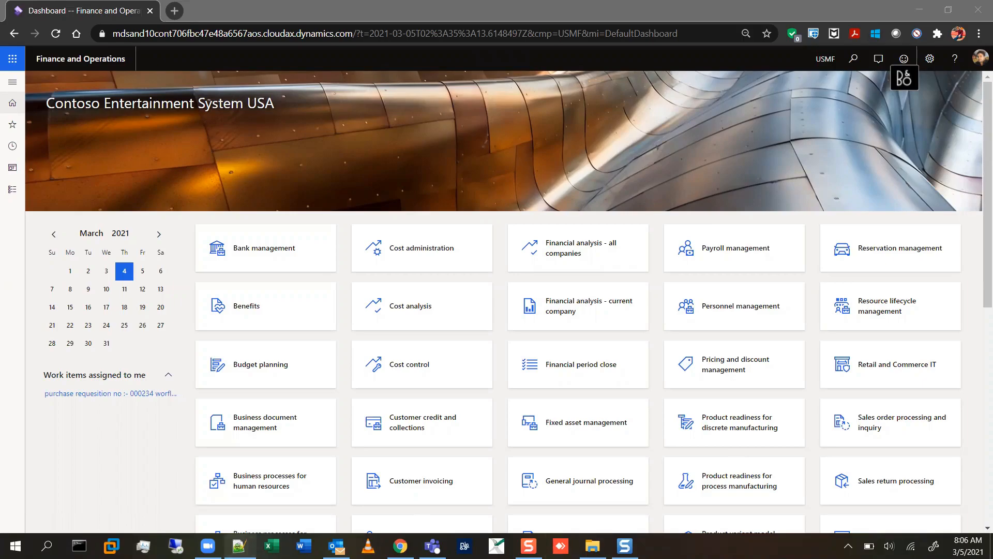
# Switch to the empty Notepad++ document and shrink its window so the browser stays visible behind it.
pyautogui.click(238, 546)
pyautogui.doubleClick(394, 50)
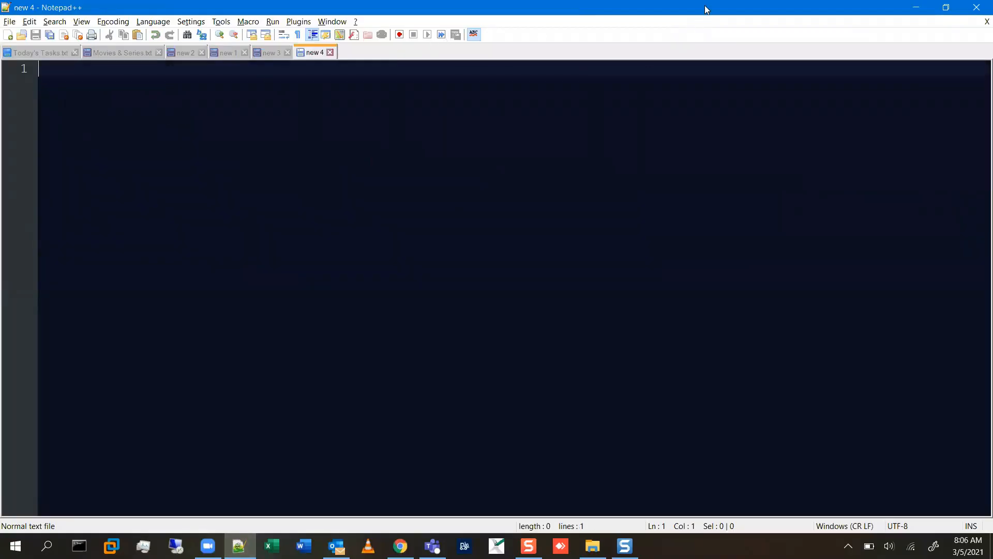
pyautogui.doubleClick(745, 7)
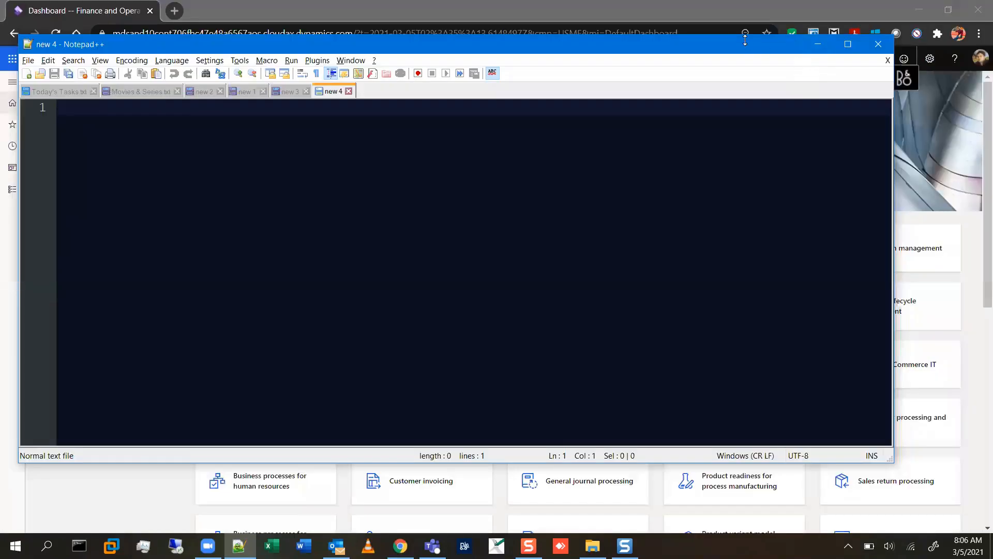
pyautogui.moveTo(745, 40); pyautogui.dragTo(791, 93)
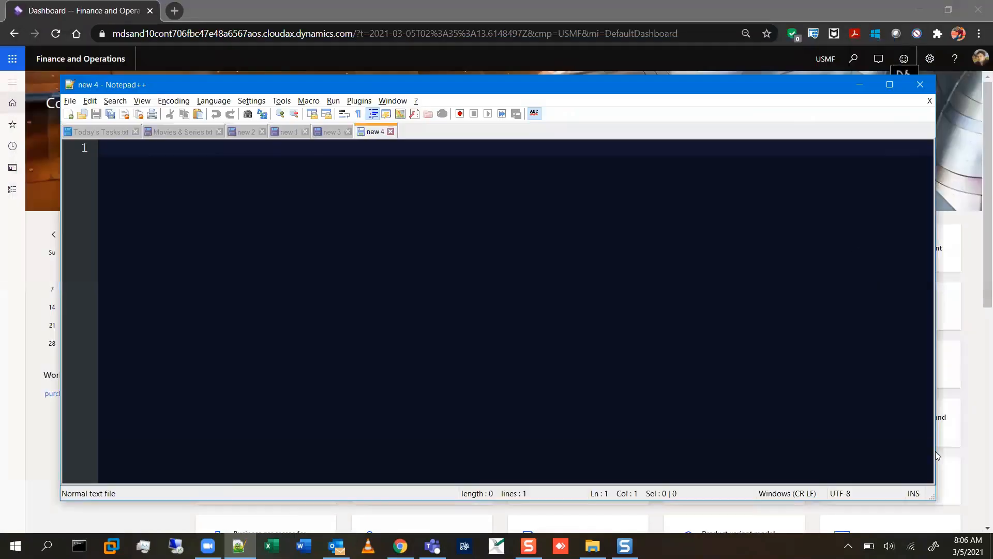
pyautogui.moveTo(931, 496); pyautogui.dragTo(905, 508)
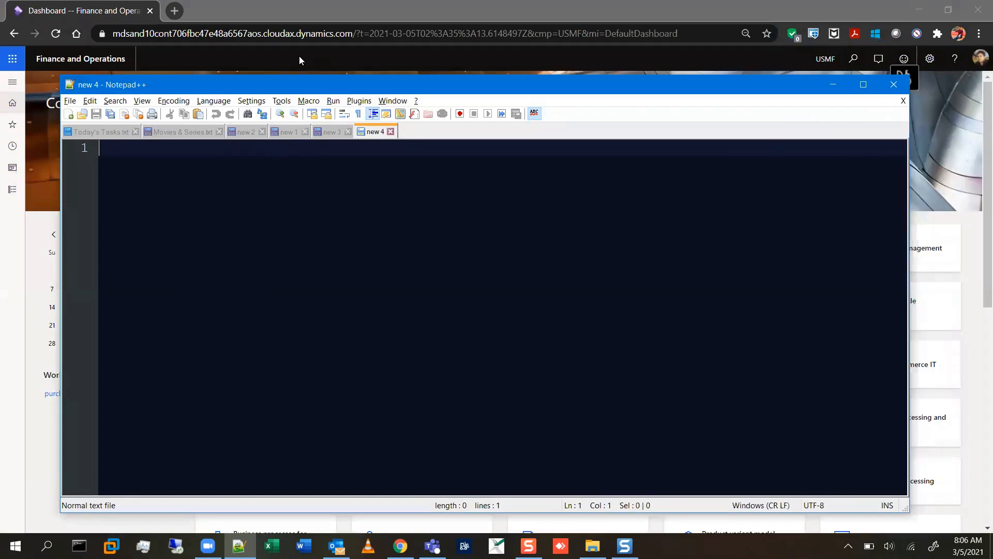
# Switch back to Finance and Operations in Chrome and open Production control parameters from the Production control module's setup.
pyautogui.click(7, 86)
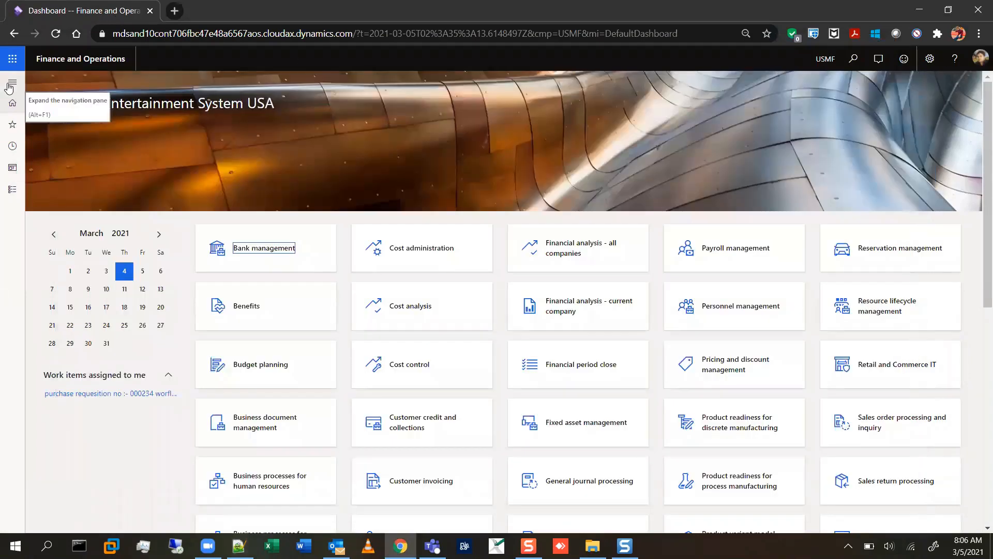
pyautogui.click(11, 87)
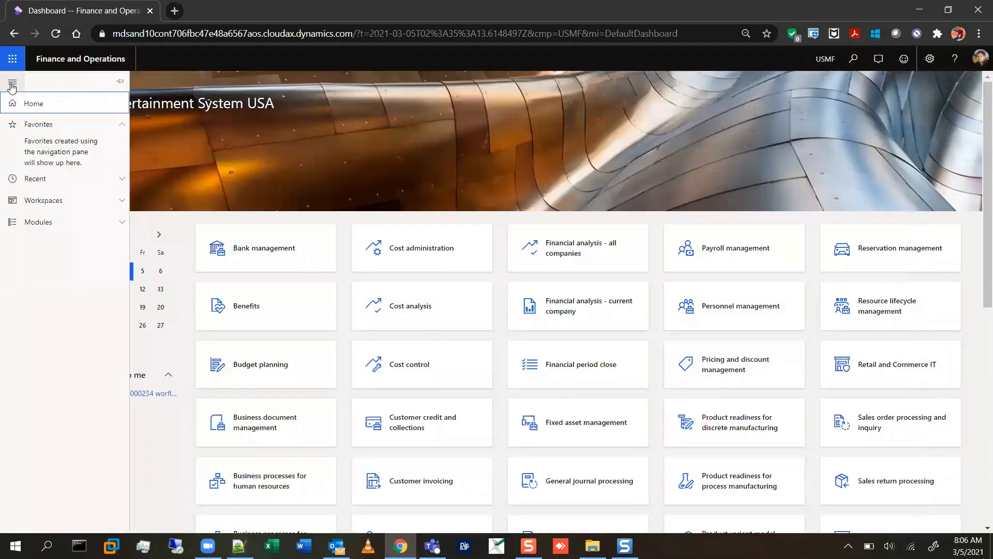
pyautogui.click(104, 222)
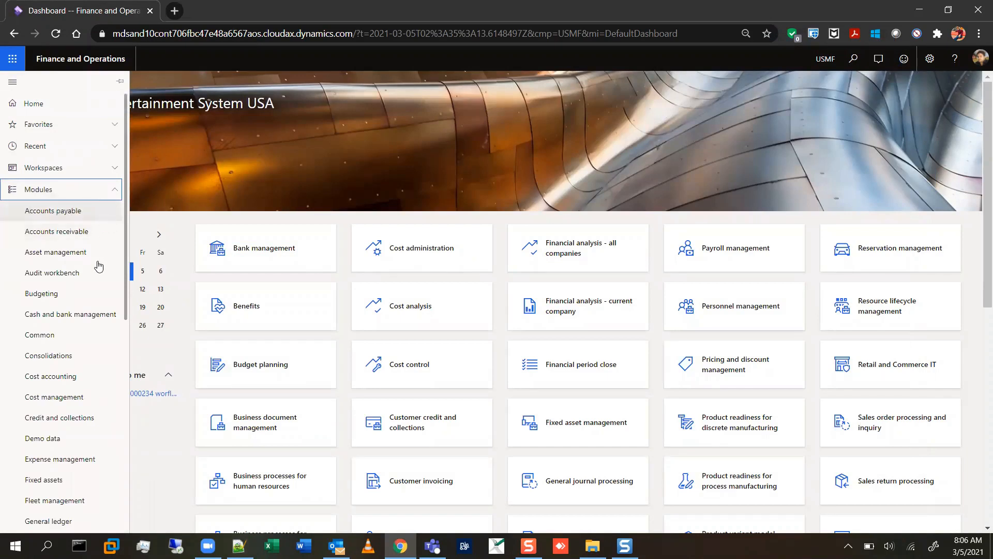
pyautogui.scroll(-8, 90, 287)
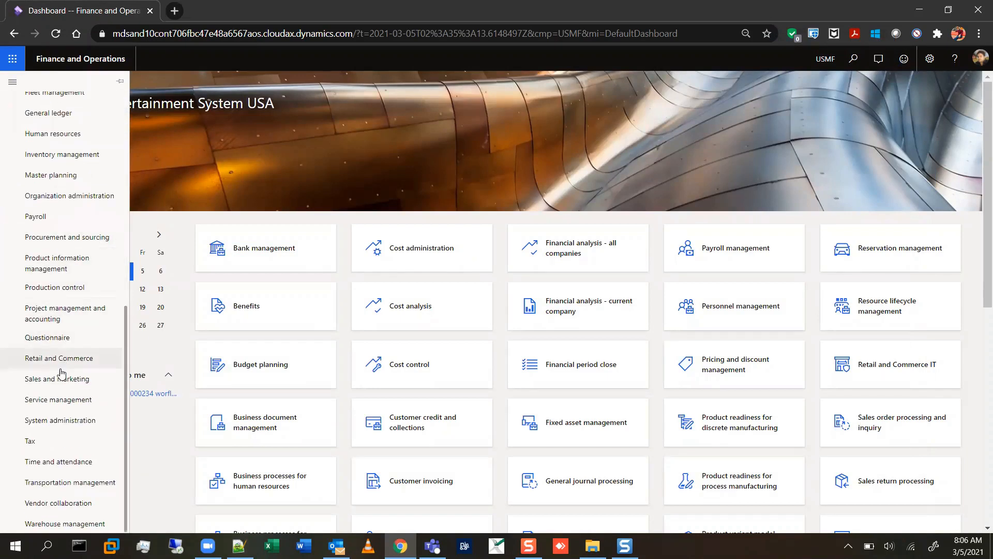
pyautogui.click(60, 291)
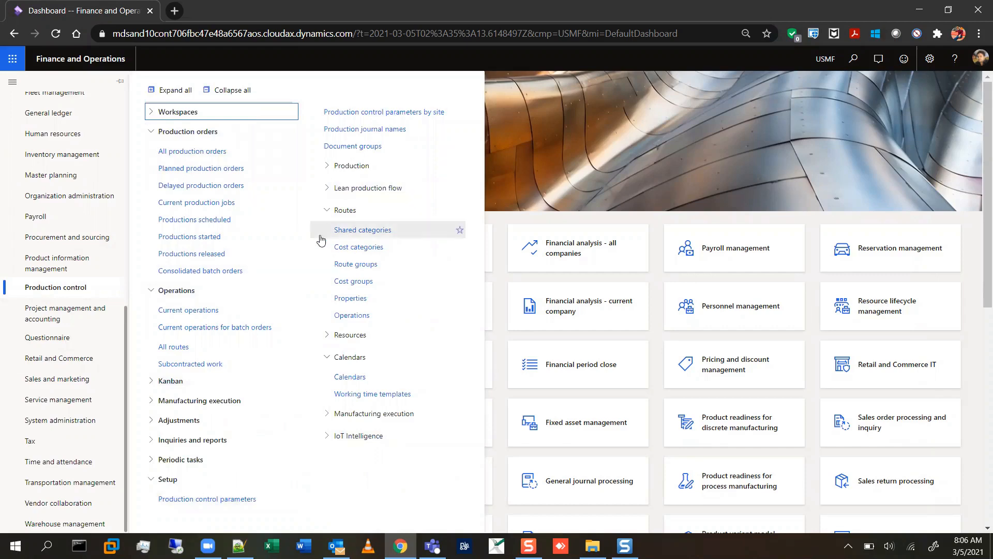
pyautogui.click(228, 90)
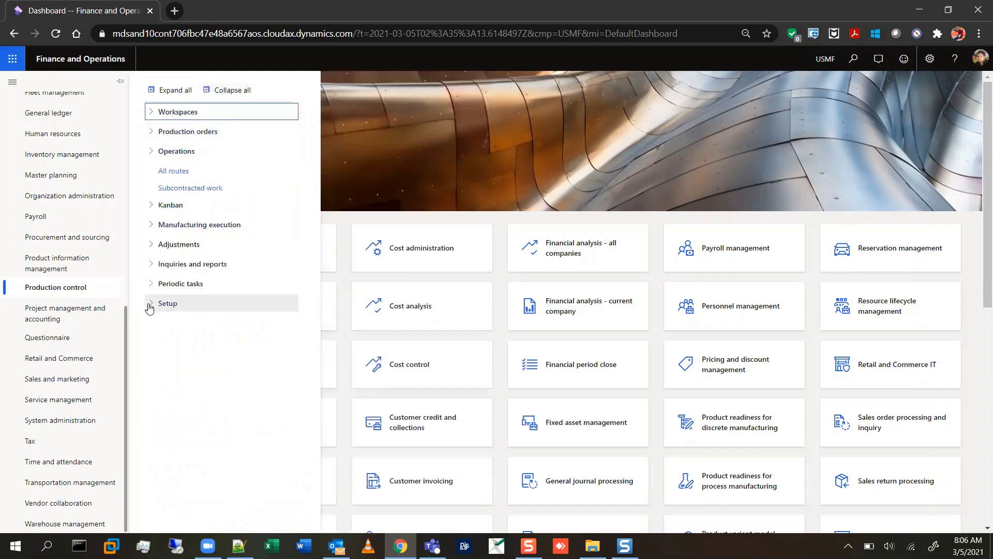
pyautogui.click(170, 304)
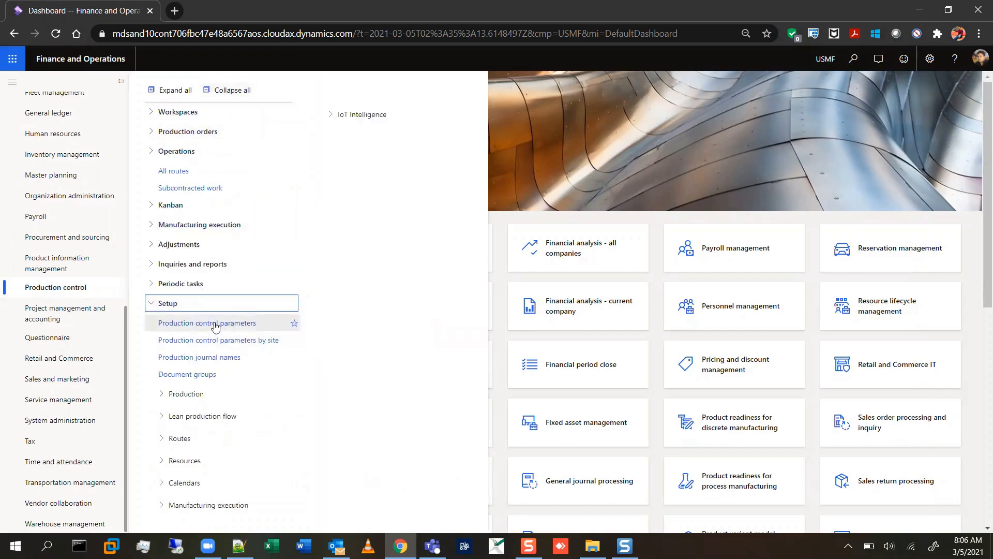
pyautogui.click(214, 324)
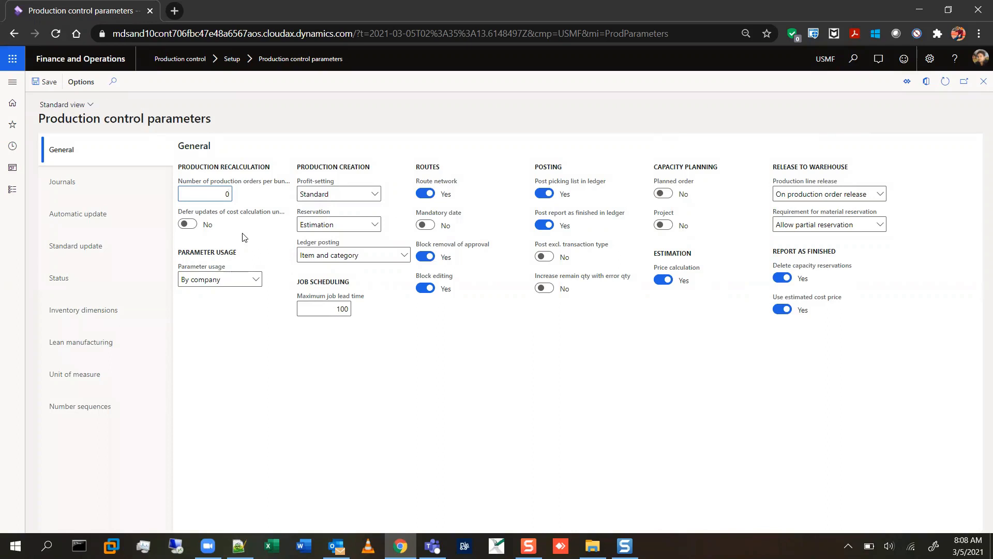
# In the Journals parameters, view the details of the default picking list journal name and return to the parameters.
pyautogui.click(154, 187)
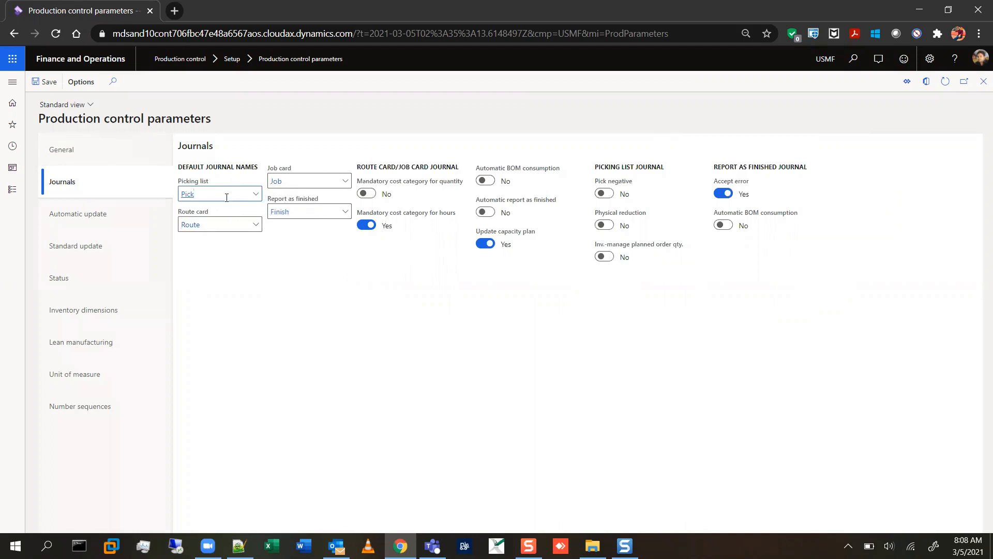
pyautogui.rightClick(256, 199)
pyautogui.click(279, 251)
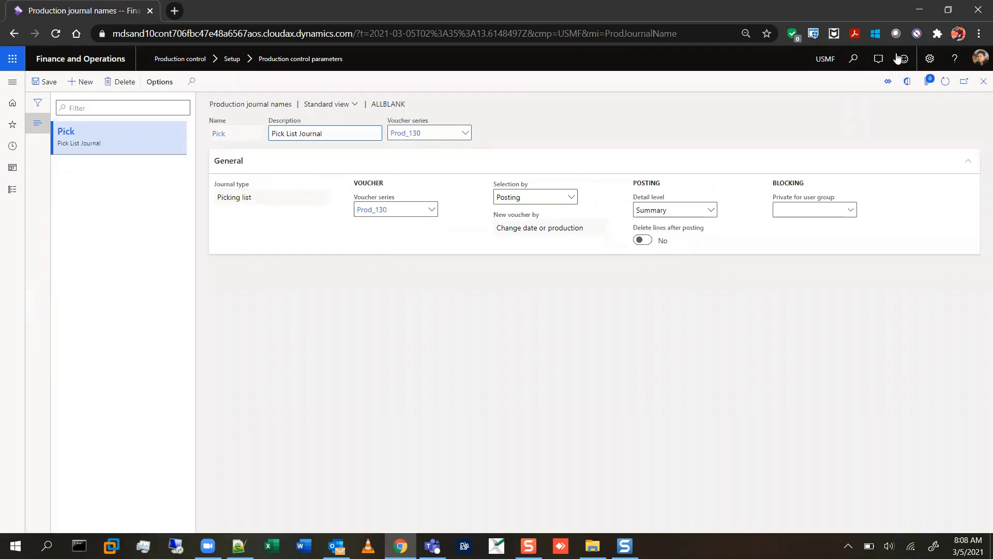
pyautogui.click(981, 87)
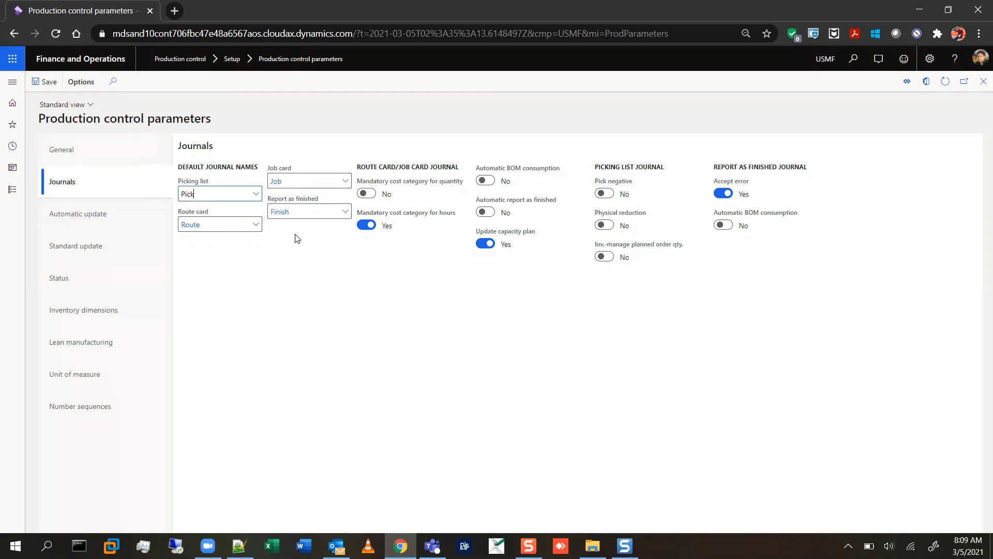
# View the details of the default Report as finished journal name and return to the Journals parameters.
pyautogui.click(255, 191)
pyautogui.rightClick(346, 214)
pyautogui.click(369, 269)
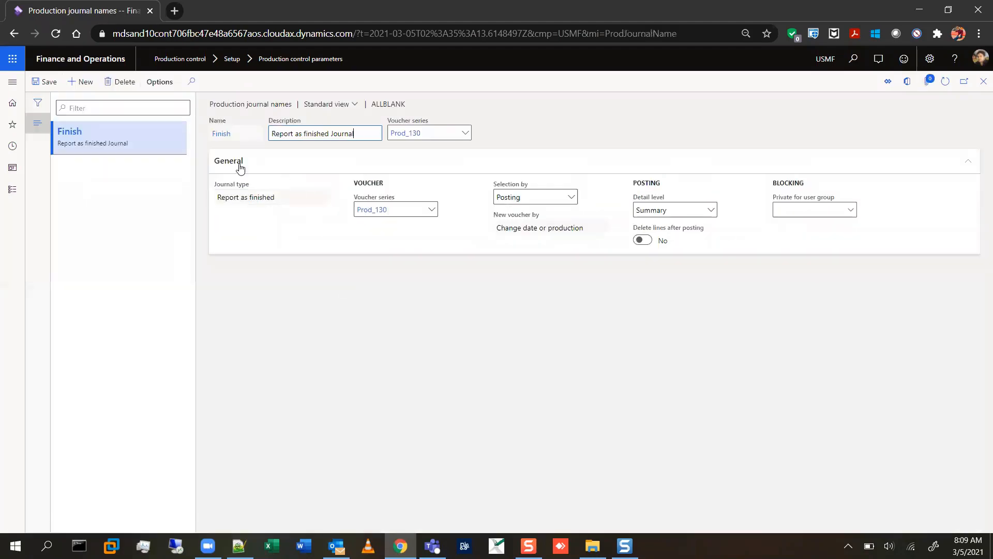
pyautogui.click(984, 81)
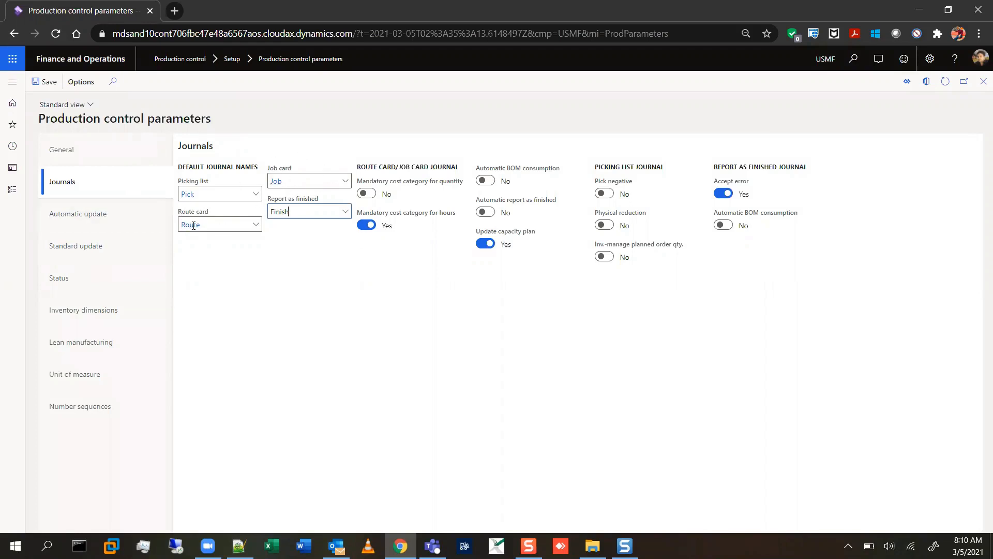
pyautogui.moveTo(317, 163)
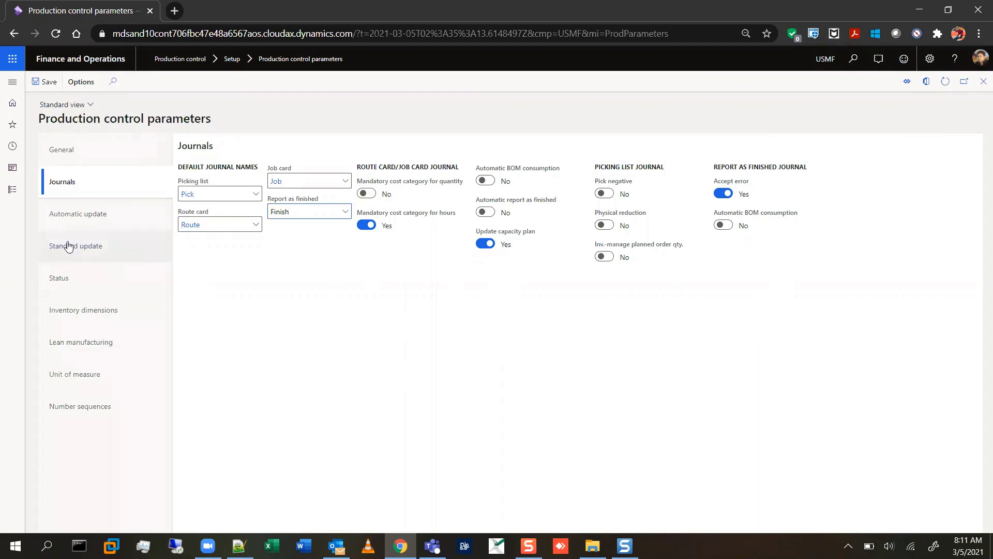
# Review the Automatic update and Standard update parameters and recheck the default journal names.
pyautogui.click(88, 217)
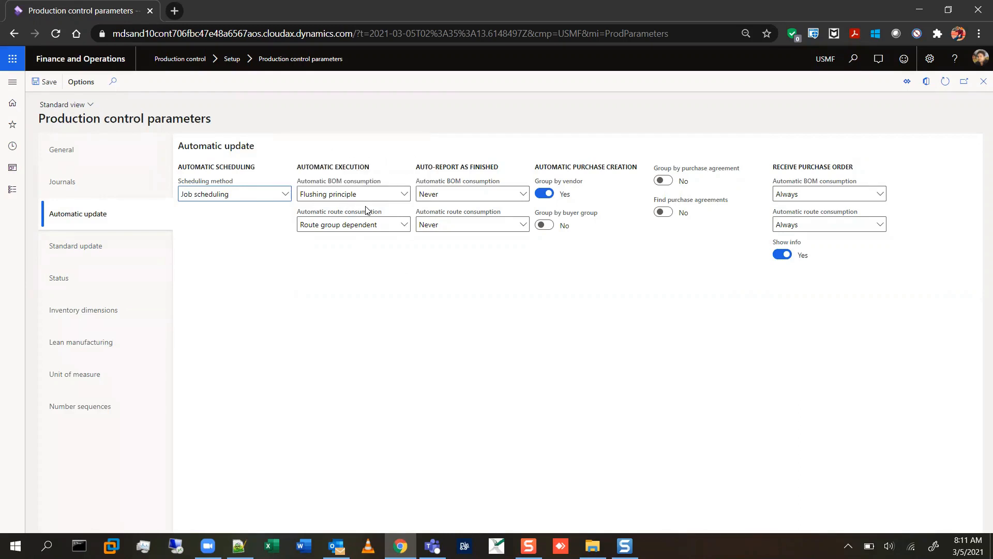
pyautogui.moveTo(352, 203)
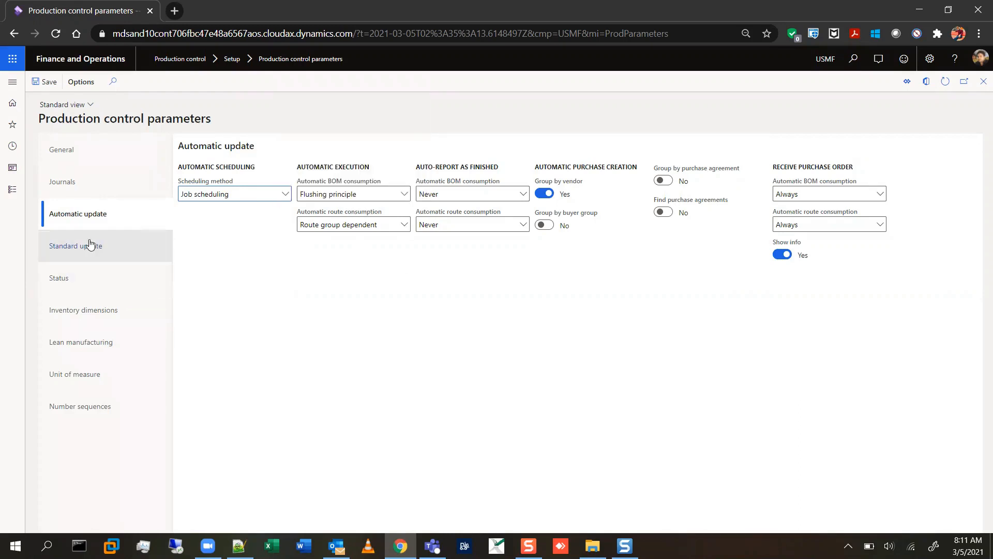
pyautogui.click(83, 254)
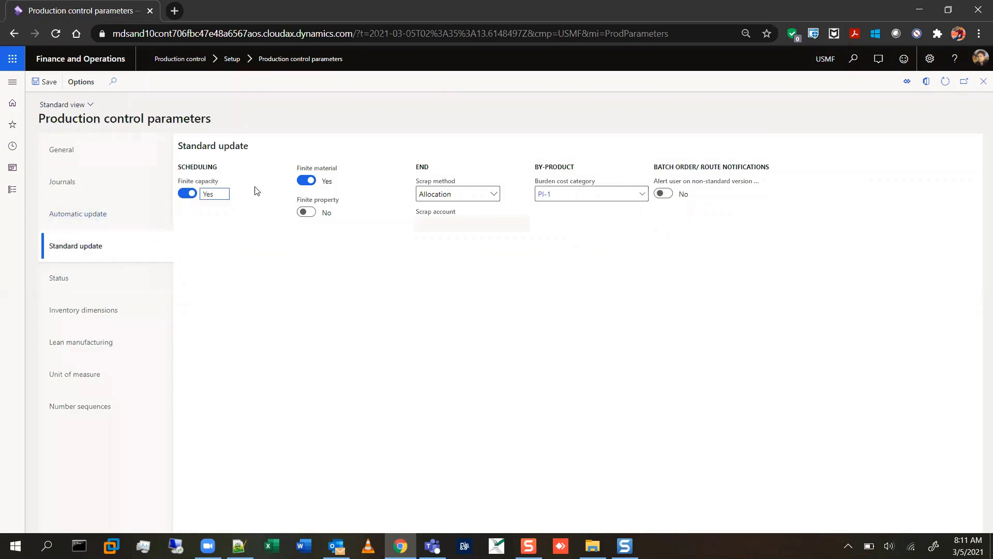
pyautogui.moveTo(252, 186)
pyautogui.click(92, 178)
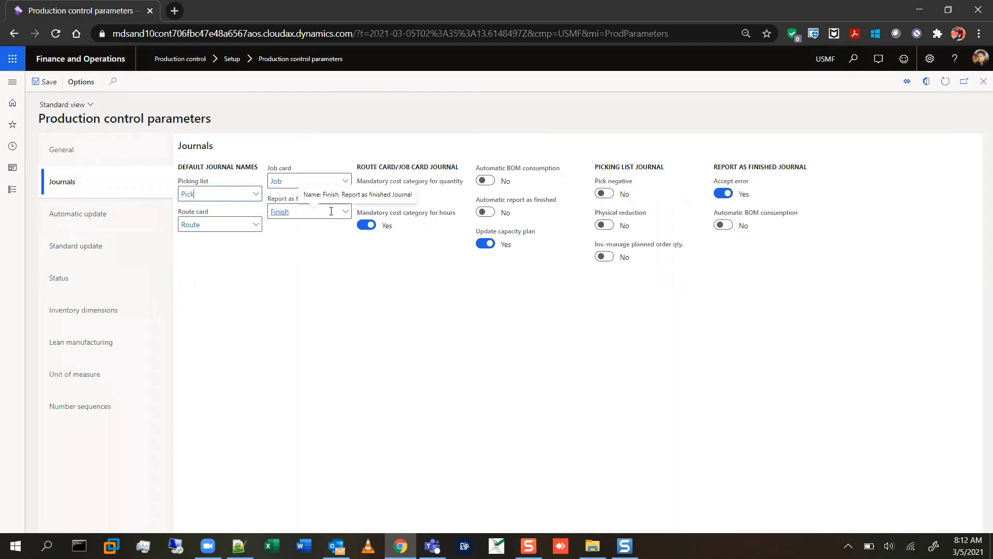
# In the Status parameters, disallow the change from Released to Created.
pyautogui.click(91, 283)
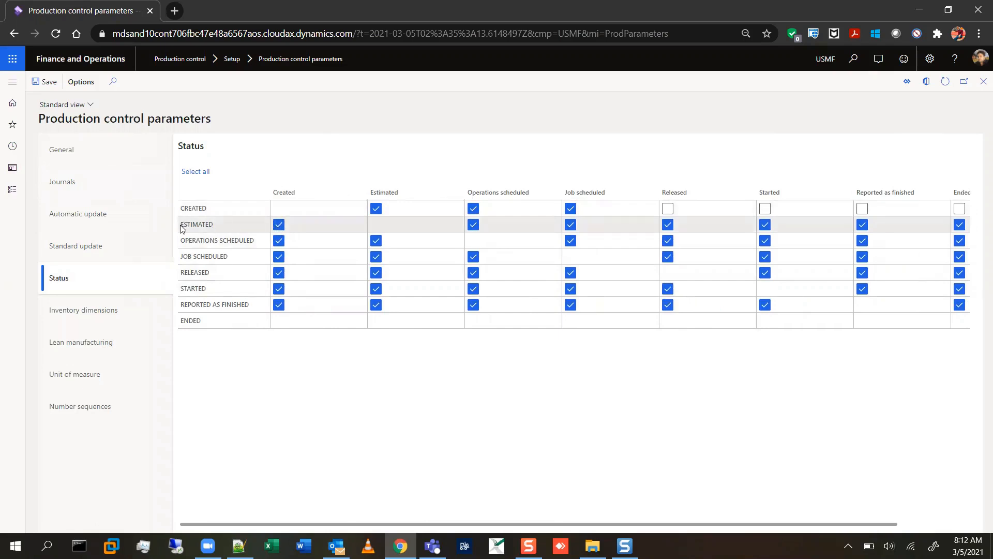
pyautogui.moveTo(180, 225); pyautogui.dragTo(216, 231)
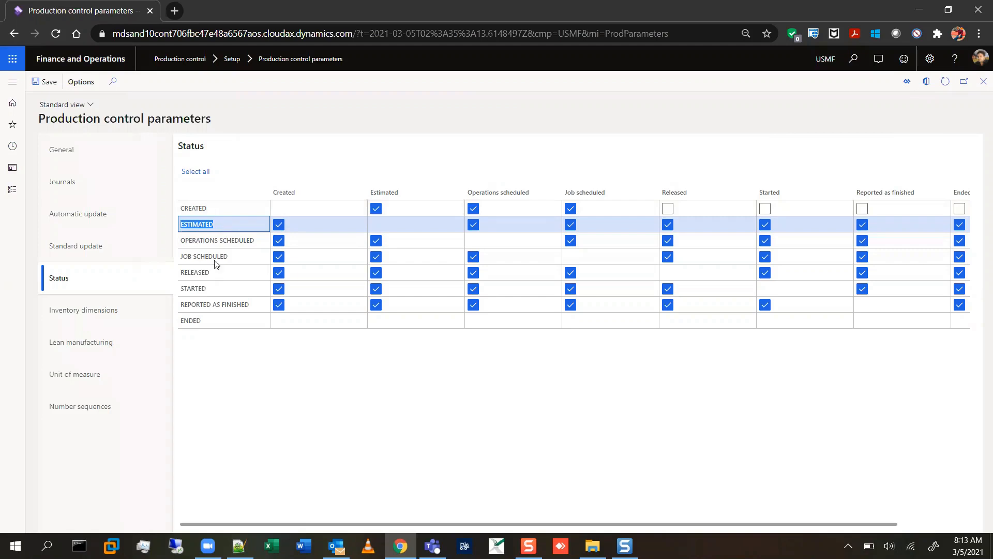
pyautogui.click(208, 272)
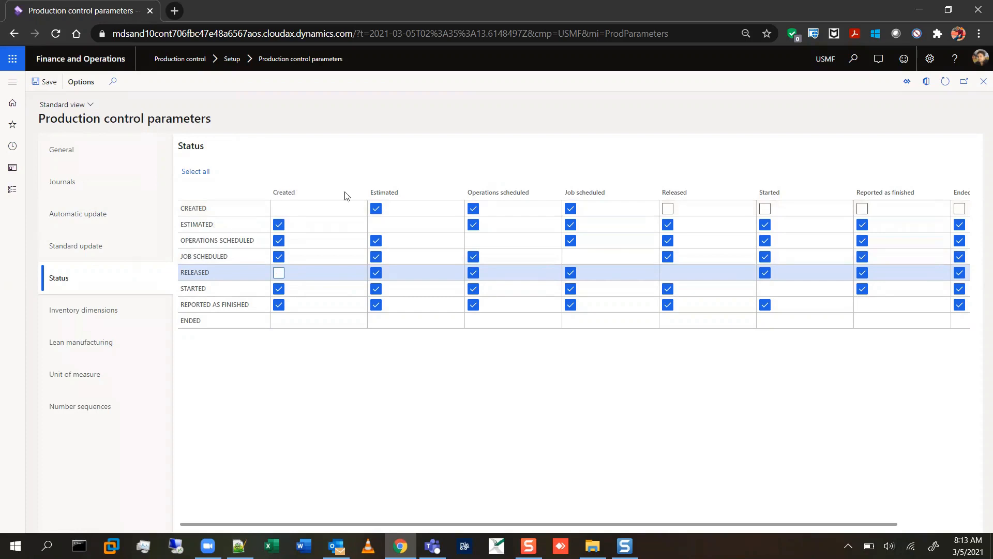
pyautogui.doubleClick(378, 277)
# Duplicate the Production control parameters browser tab and switch to the copy.
pyautogui.rightClick(120, 6)
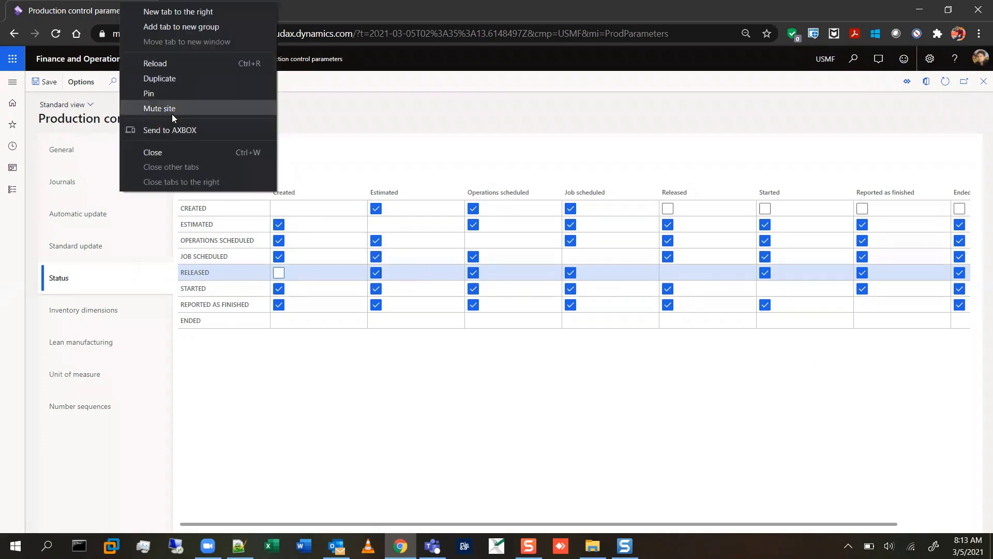
pyautogui.click(188, 83)
pyautogui.click(109, 9)
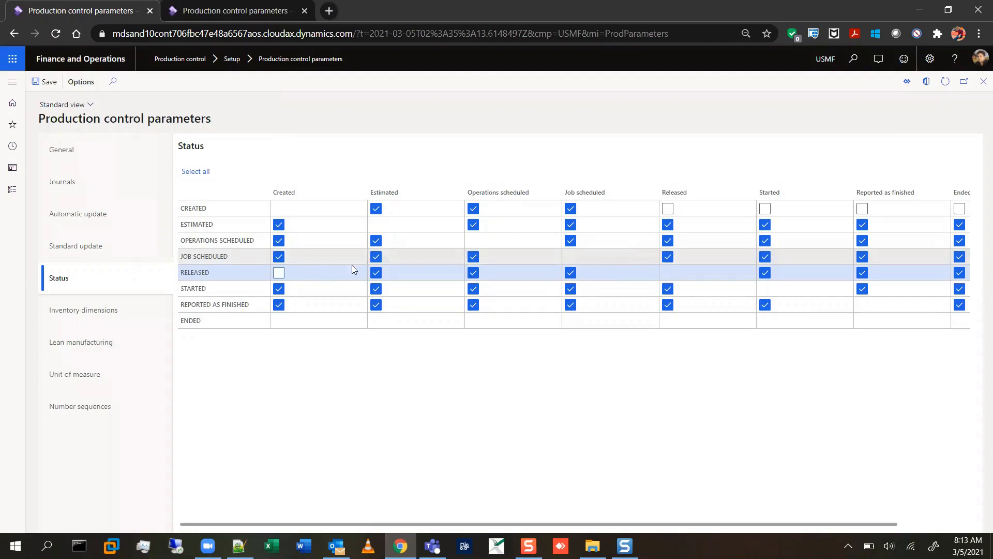
pyautogui.click(243, 12)
# Open the All production orders list of the Production control module in the duplicated tab.
pyautogui.click(12, 82)
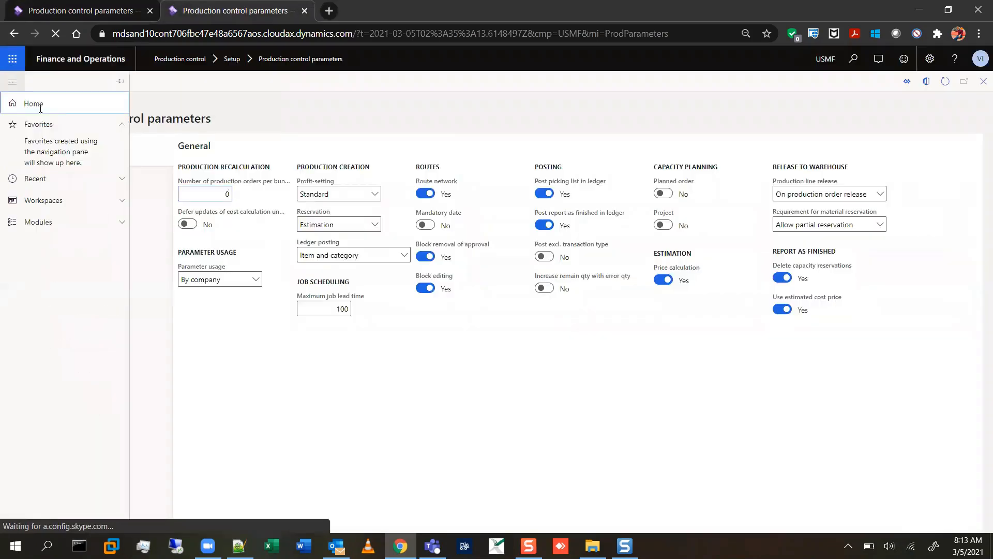
pyautogui.click(73, 229)
pyautogui.scroll(-8, 77, 311)
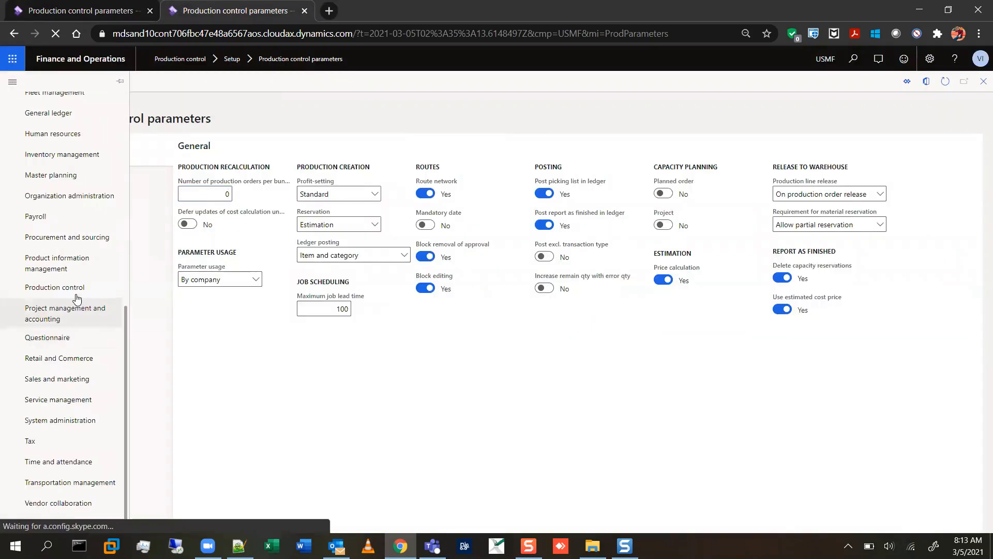
pyautogui.click(77, 295)
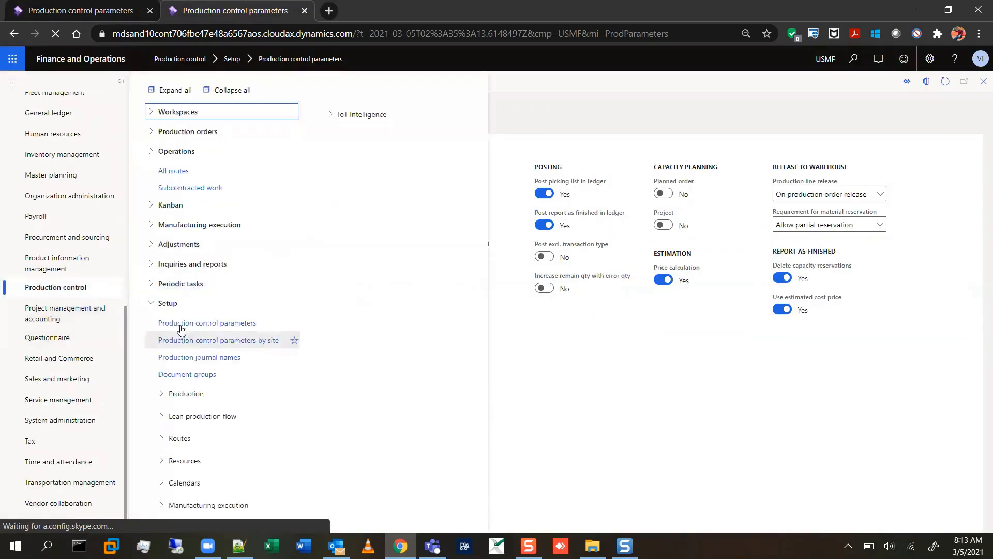
pyautogui.click(188, 132)
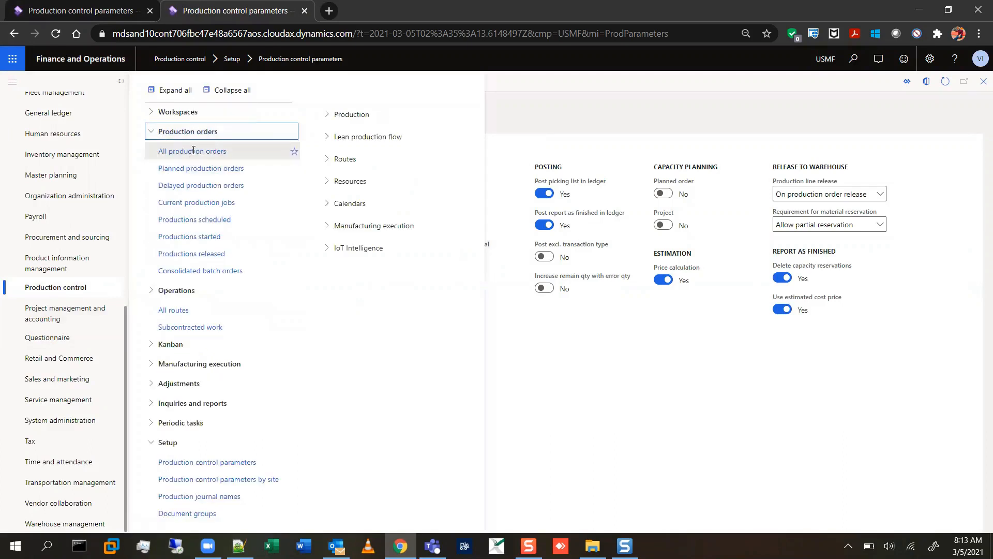
pyautogui.click(193, 151)
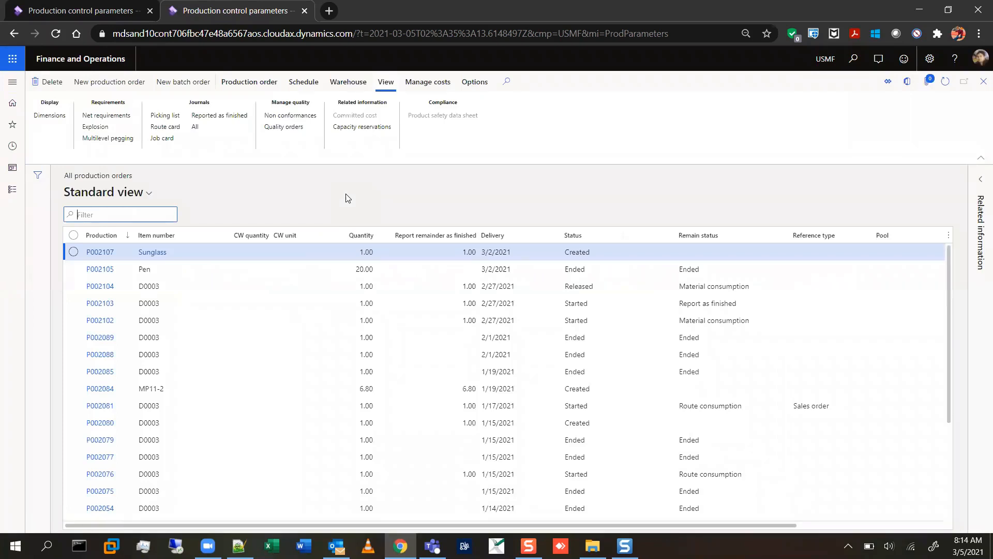
# Show the Production order actions and compare them with the Status parameters in the original tab.
pyautogui.click(244, 85)
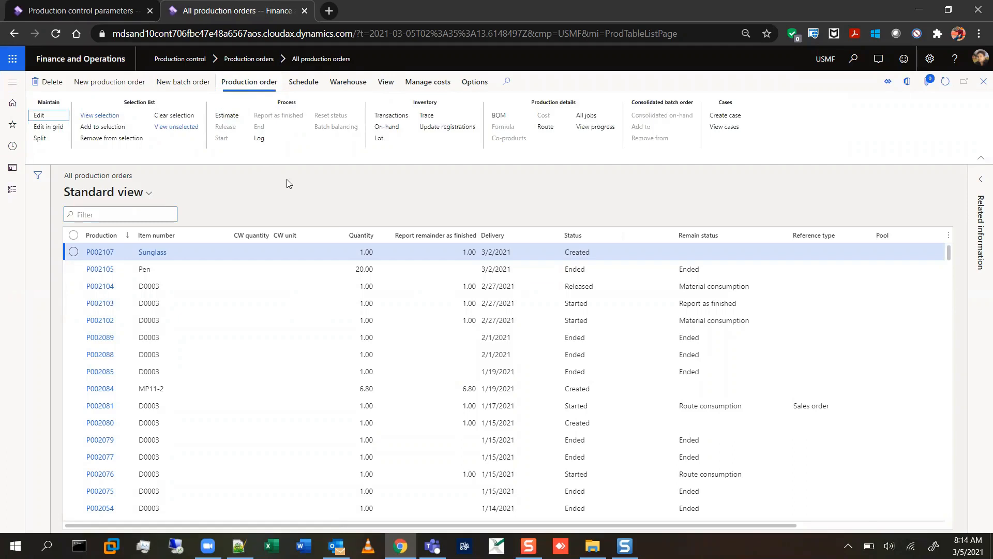
pyautogui.click(83, 11)
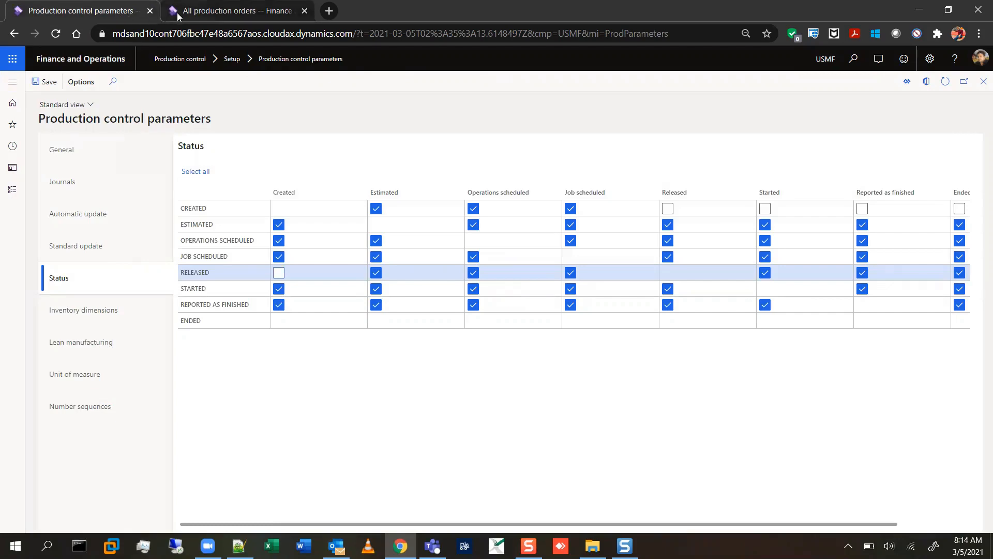
pyautogui.click(177, 13)
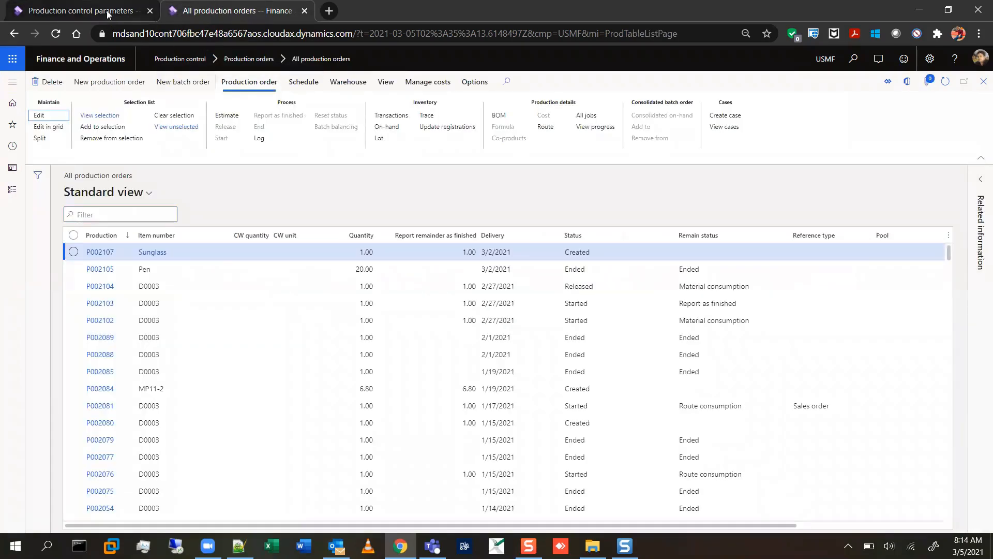
# Compare the status changes allowed from Created in the Status parameters with the process actions offered for the created Sunglass production order.
pyautogui.click(104, 12)
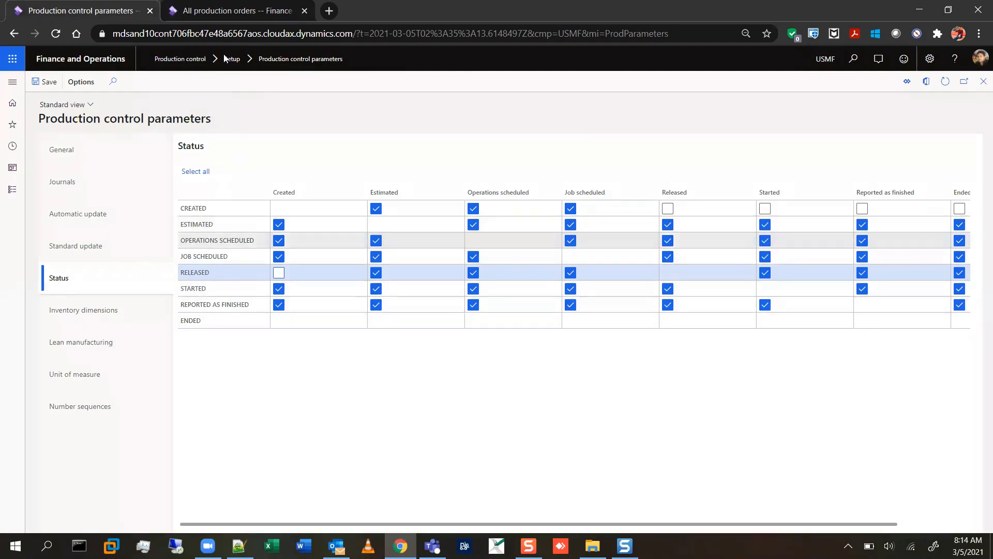
pyautogui.click(219, 14)
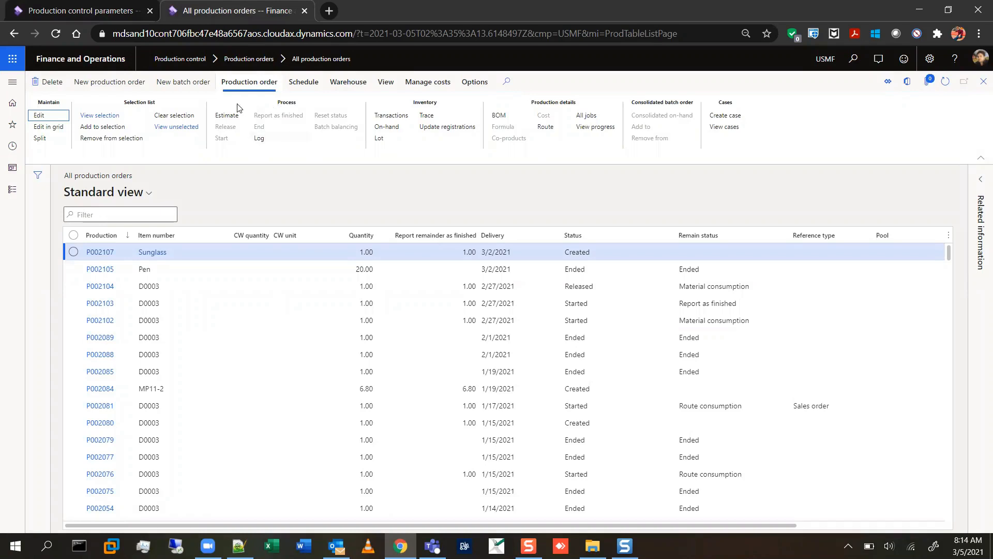
pyautogui.click(102, 12)
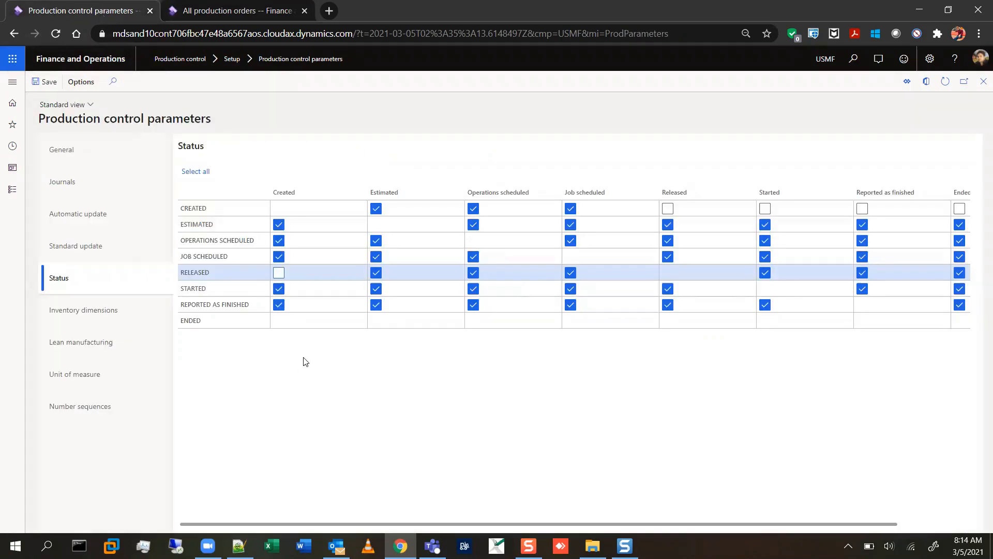
pyautogui.click(184, 209)
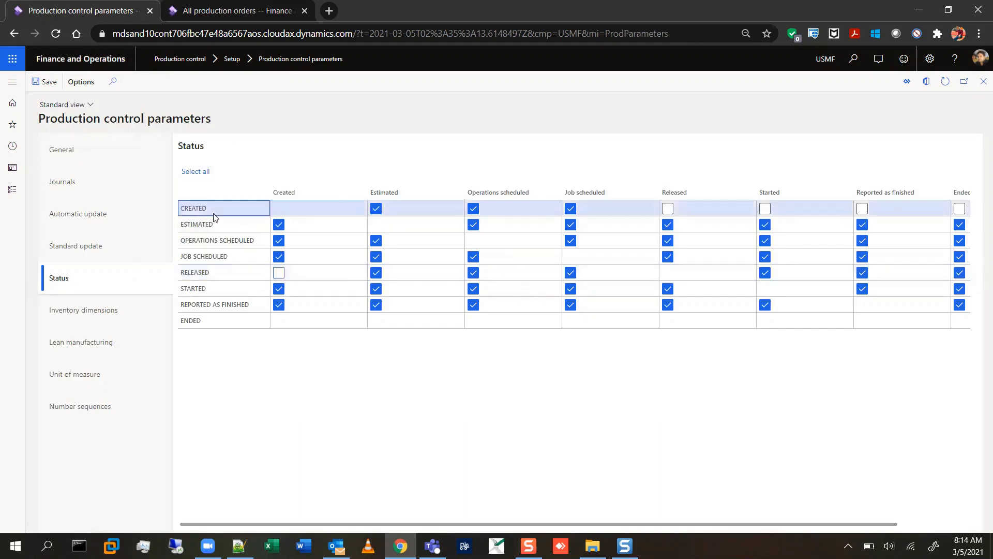
pyautogui.click(248, 453)
pyautogui.click(285, 18)
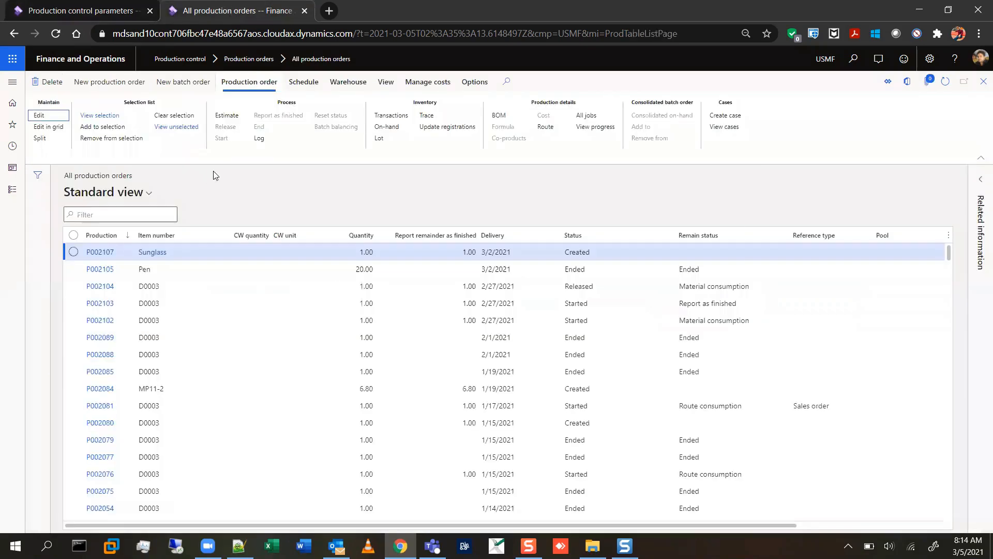
pyautogui.click(119, 11)
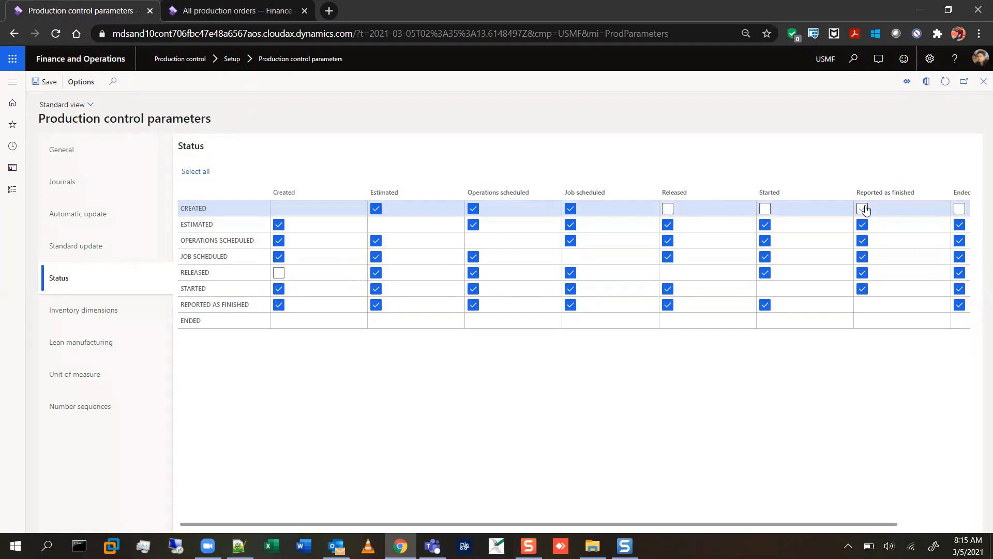
pyautogui.click(243, 16)
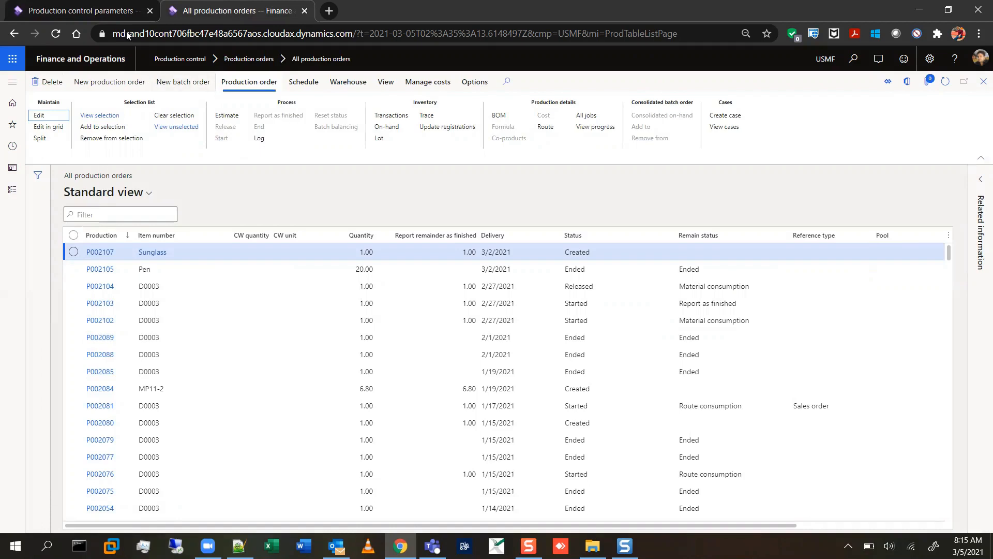
pyautogui.click(81, 10)
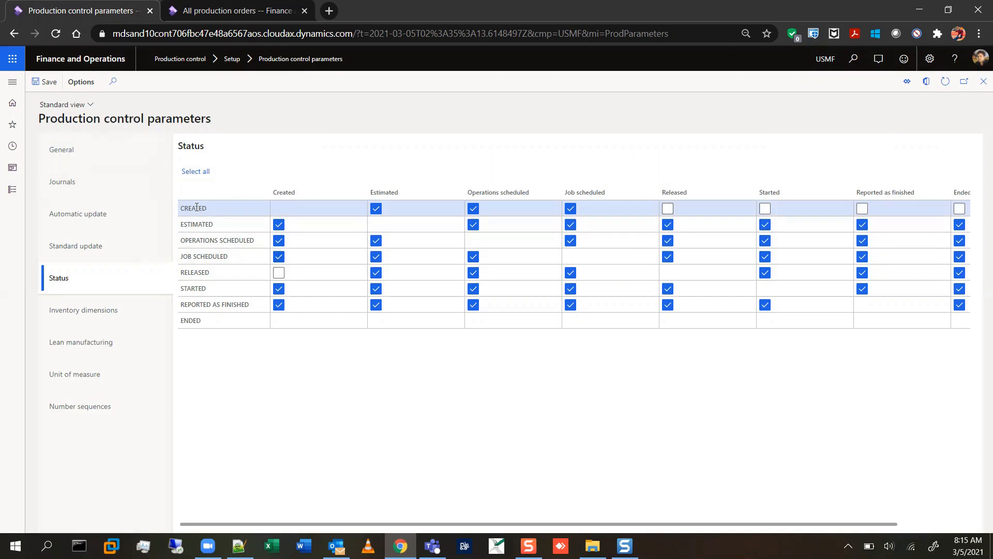
pyautogui.click(181, 207)
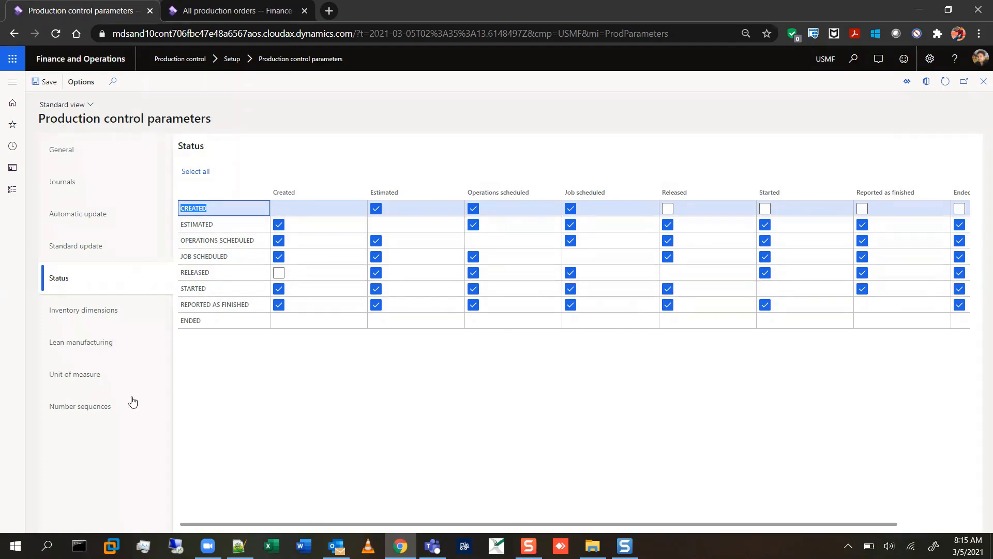
# Go through the Inventory dimensions, Lean manufacturing and Unit of measure sections of the Production control parameters.
pyautogui.click(82, 315)
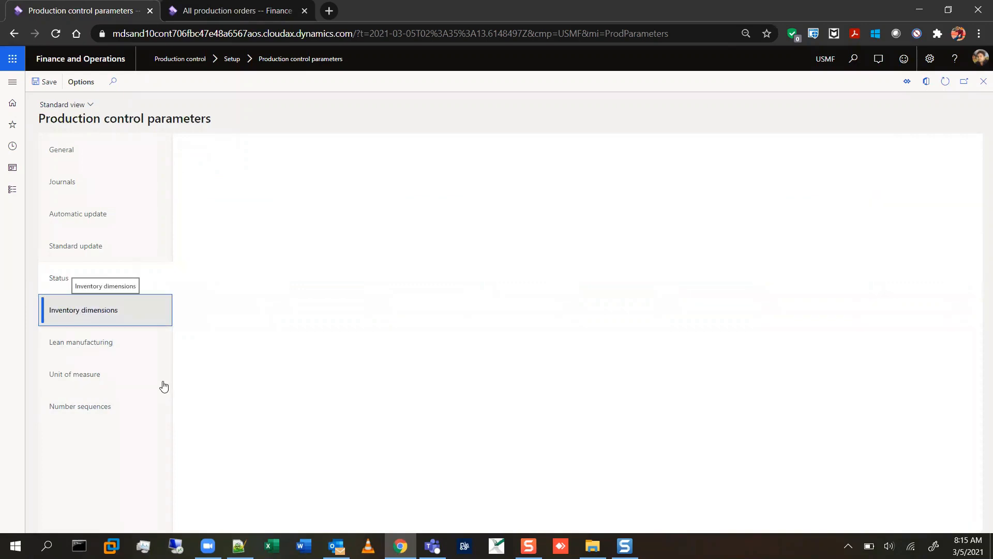
pyautogui.click(106, 346)
pyautogui.click(101, 374)
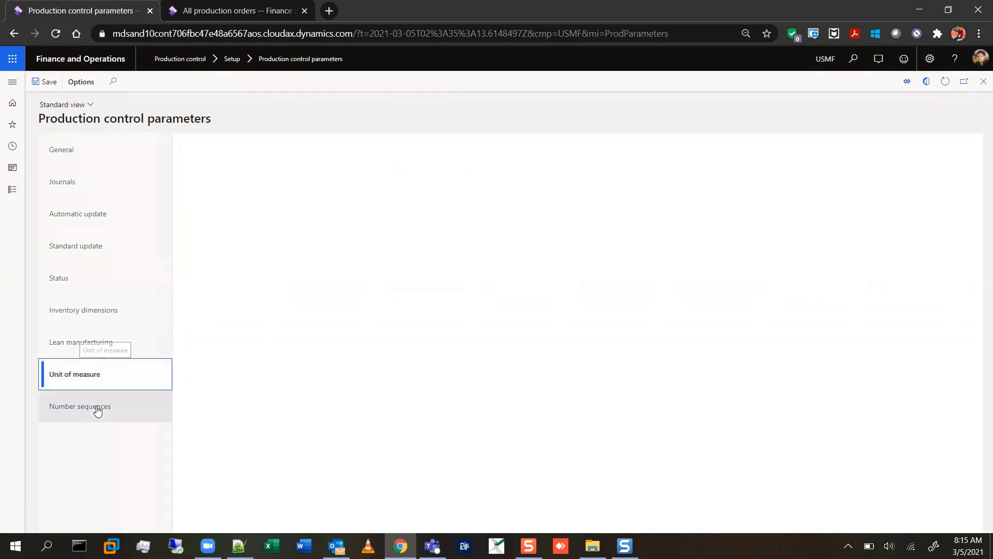
# Browse the Production, Routes, Resources and Calendars setup groups of Production control and open the Calendars page.
pyautogui.click(11, 85)
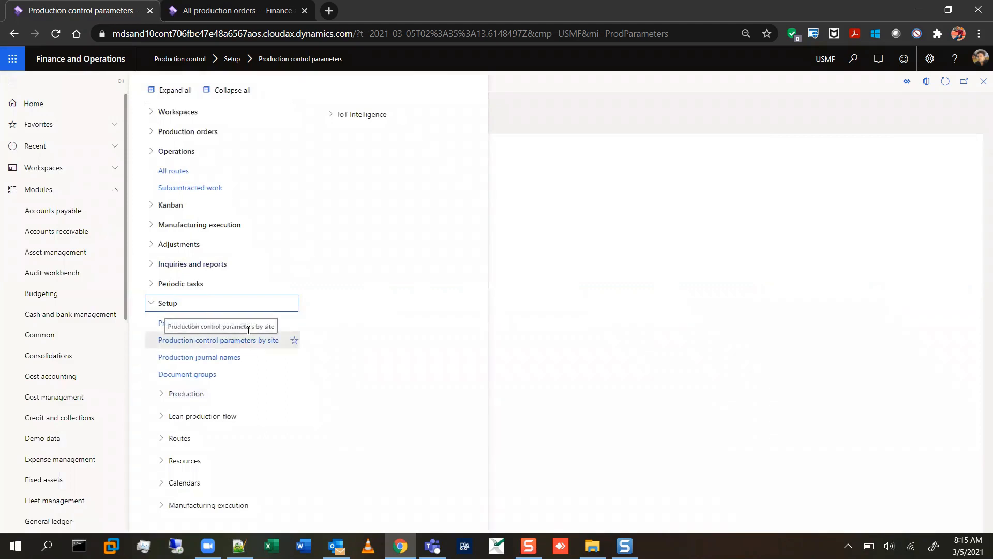
pyautogui.click(159, 395)
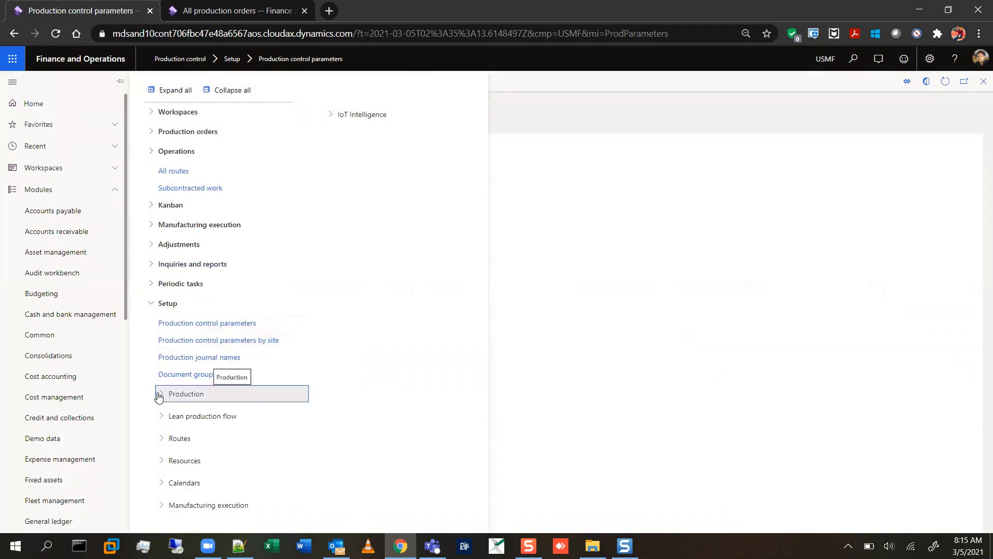
pyautogui.click(159, 395)
pyautogui.click(158, 396)
pyautogui.click(163, 444)
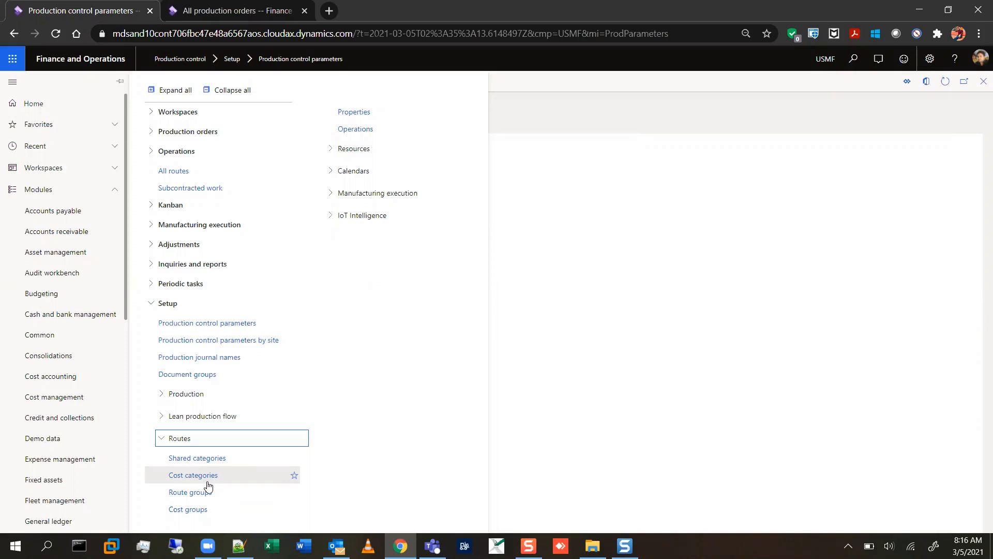
pyautogui.click(331, 153)
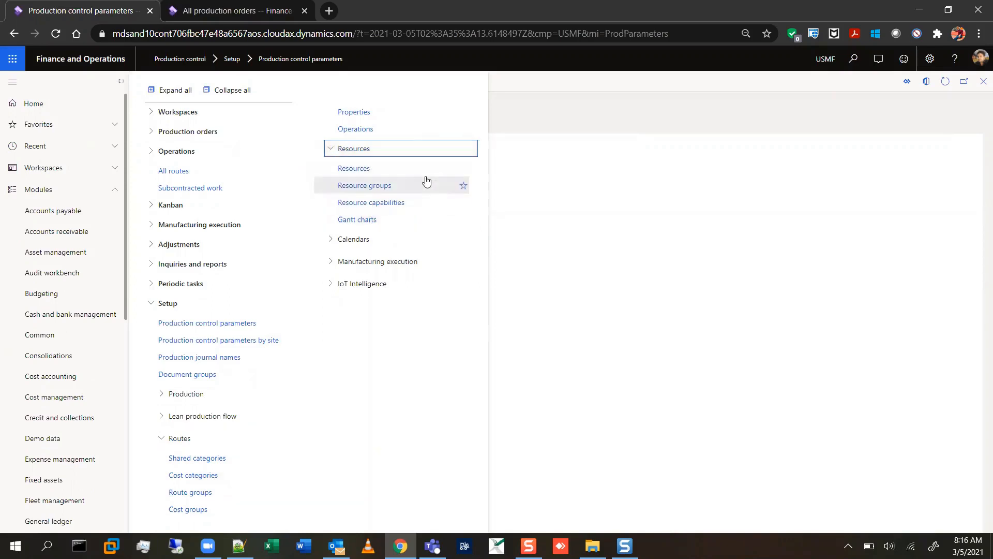
pyautogui.click(331, 242)
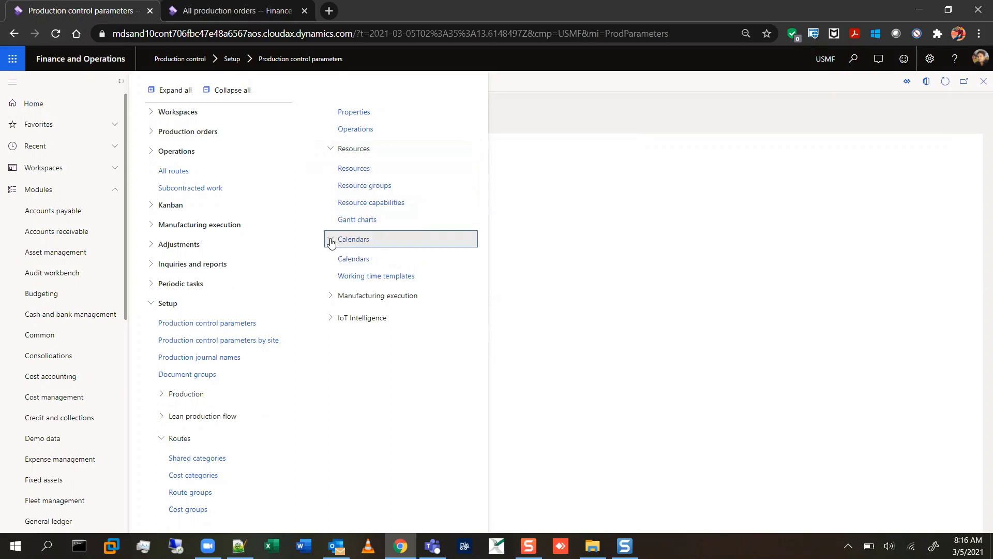
pyautogui.click(346, 265)
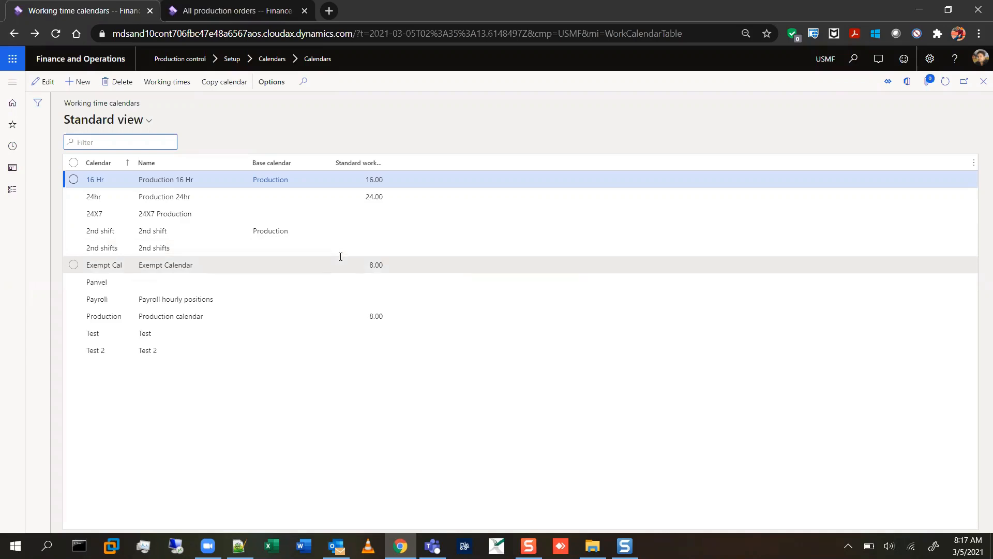
# Add a new working time calendar with the calendar ID 5 hours.
pyautogui.click(76, 81)
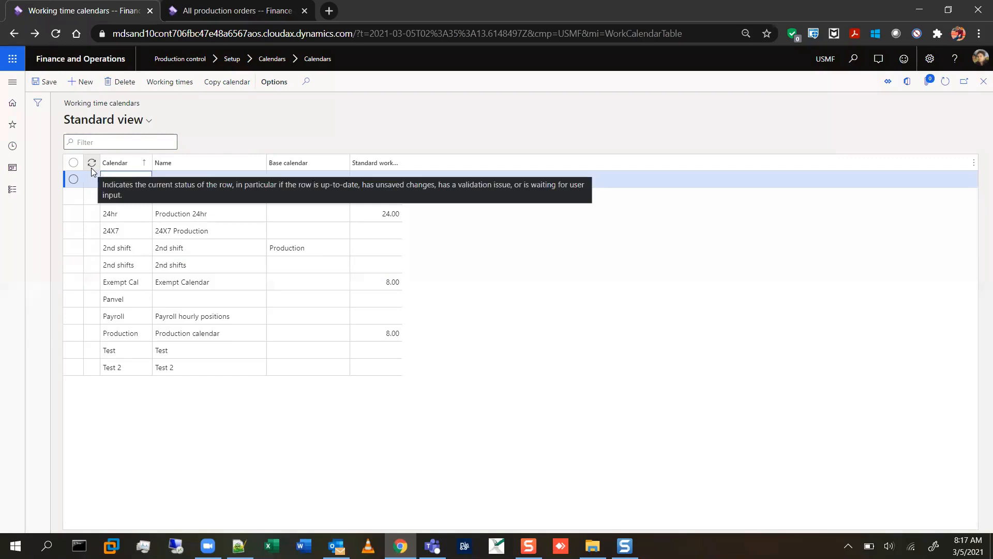
pyautogui.write('14')
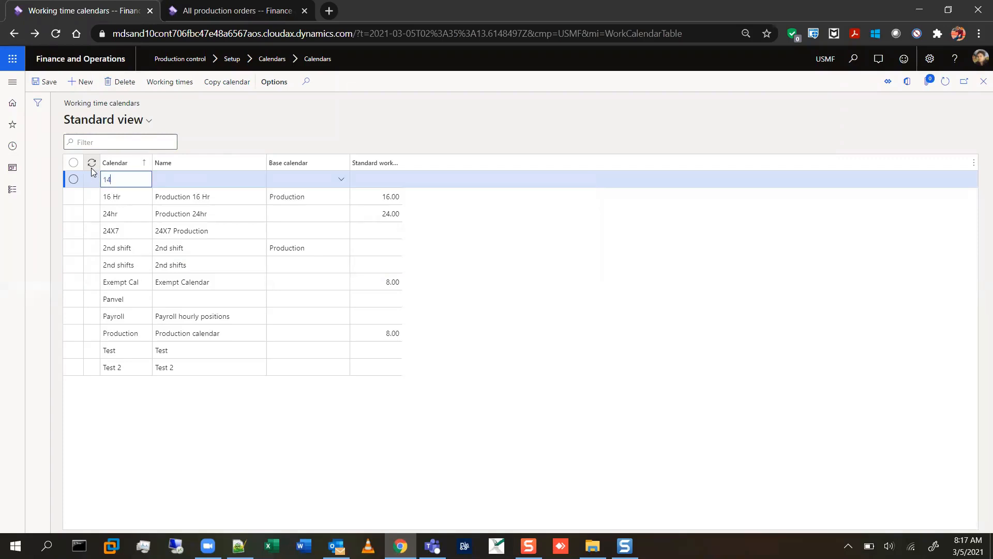
pyautogui.write(' h')
pyautogui.press('BackSpace')
pyautogui.press('BackSpace')
pyautogui.write('5 hours')
pyautogui.press('Tab')
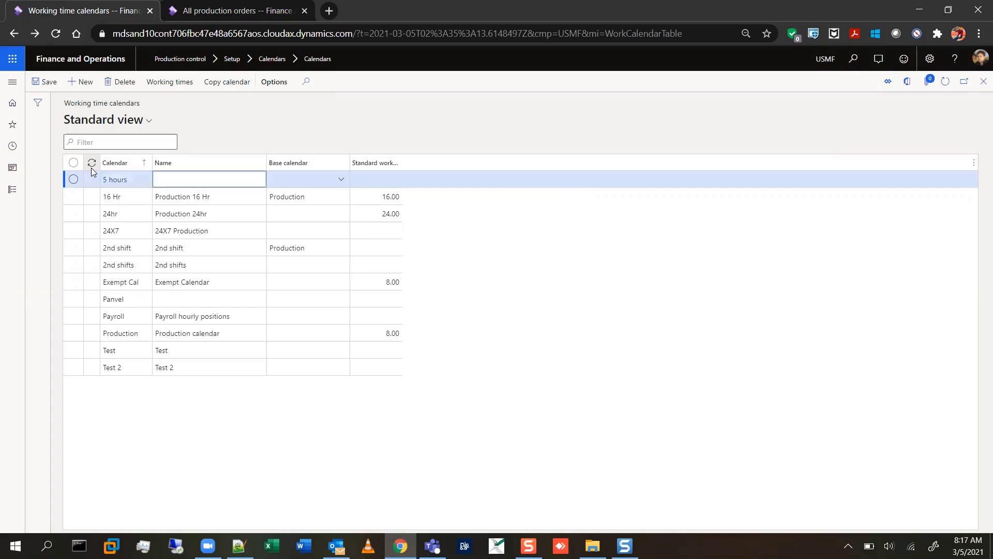
# Copy the new calendar's ID into its name so that it reads 5 hours.
pyautogui.click(128, 182)
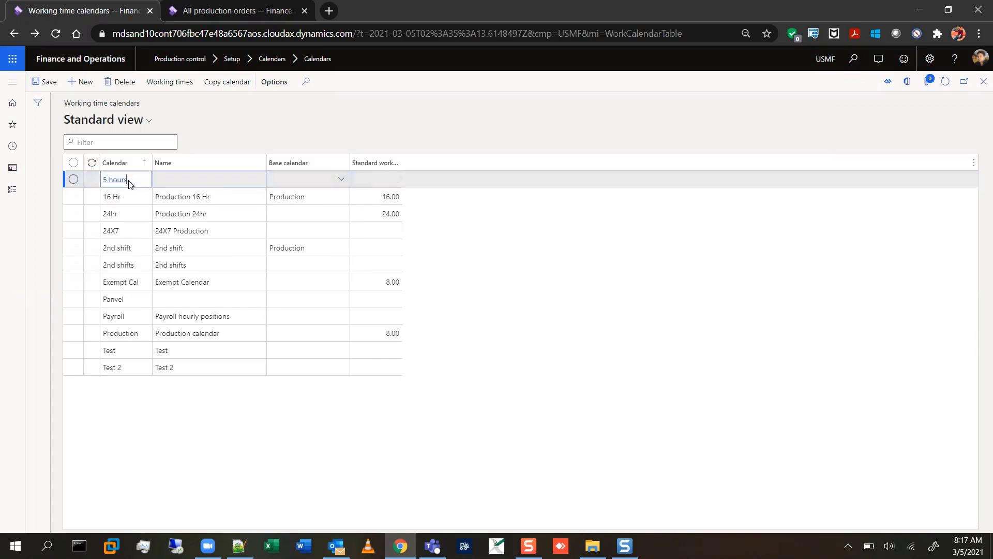
pyautogui.click(129, 182)
pyautogui.hotkey('ctrl', 'c')
pyautogui.click(164, 182)
pyautogui.hotkey('ctrl', 'v')
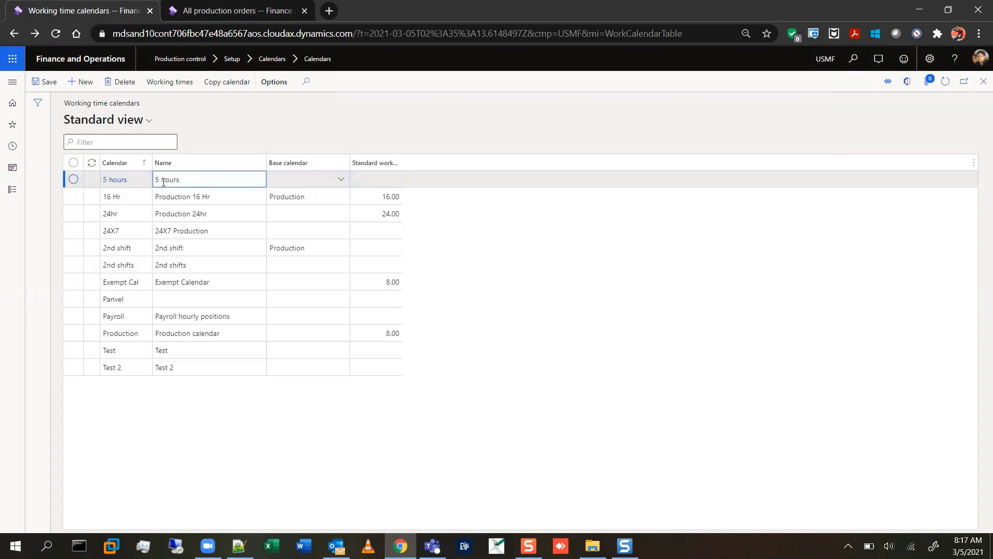
pyautogui.press('Tab')
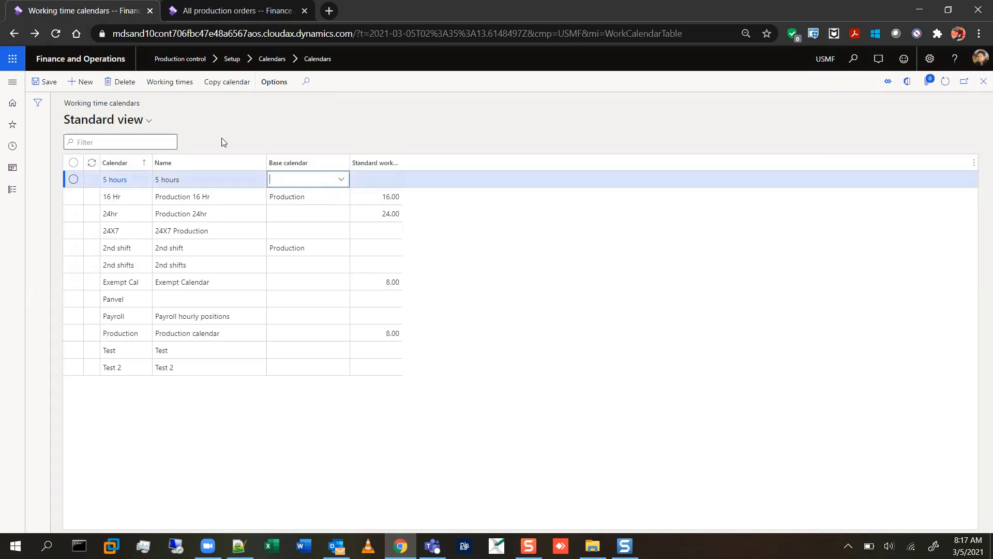
# Start composing working times for the 5 hours calendar, clear the working time template and open the template details page.
pyautogui.click(160, 86)
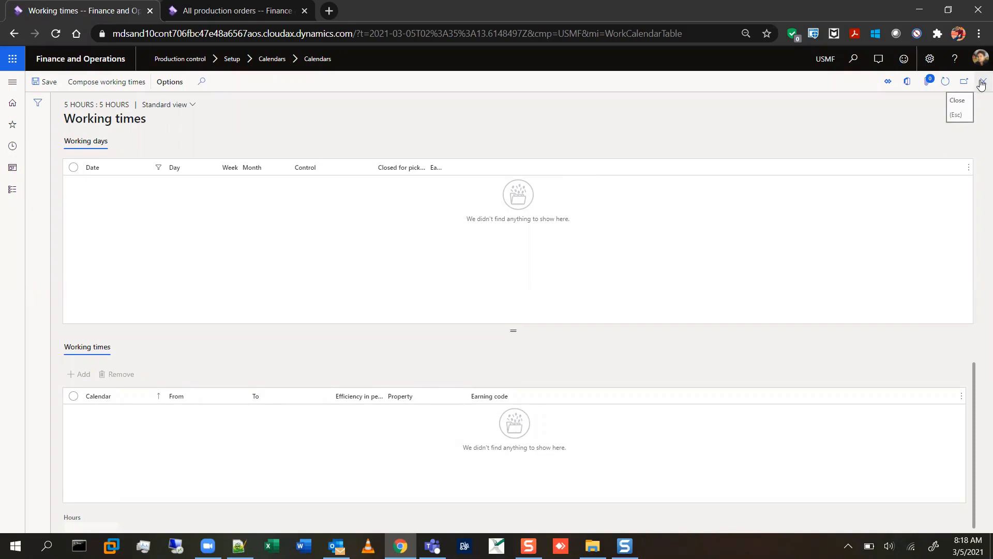
pyautogui.click(117, 86)
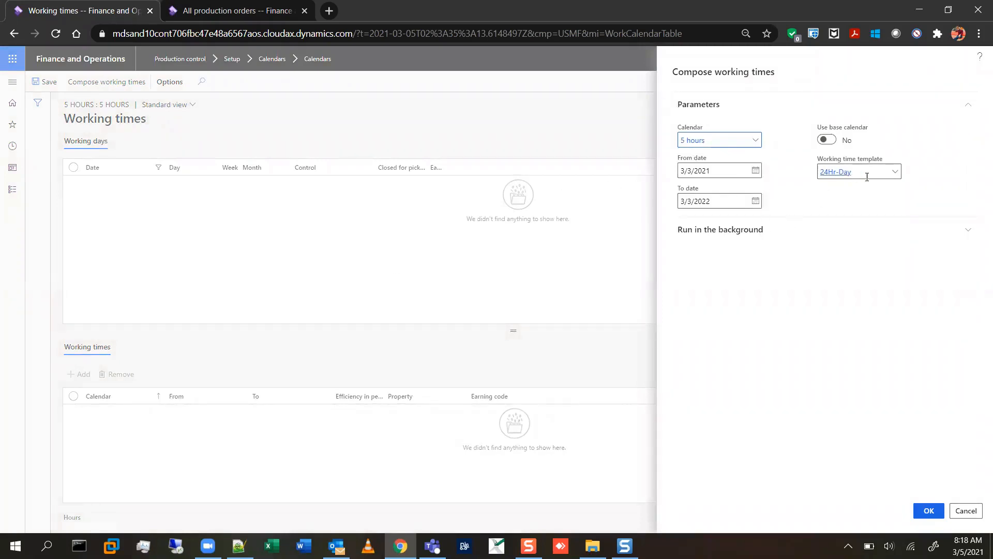
pyautogui.moveTo(874, 178); pyautogui.dragTo(820, 184)
pyautogui.press('BackSpace')
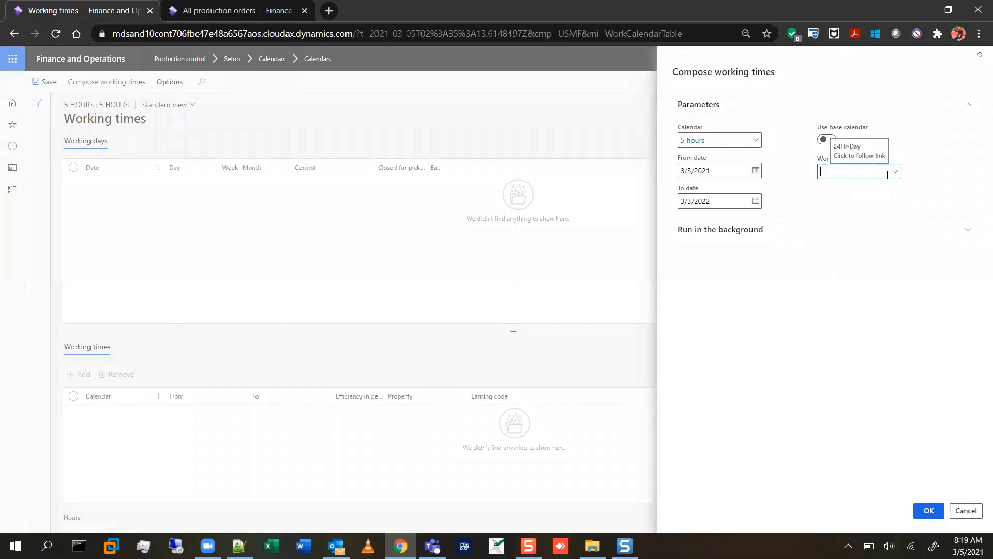
pyautogui.rightClick(896, 175)
pyautogui.click(915, 214)
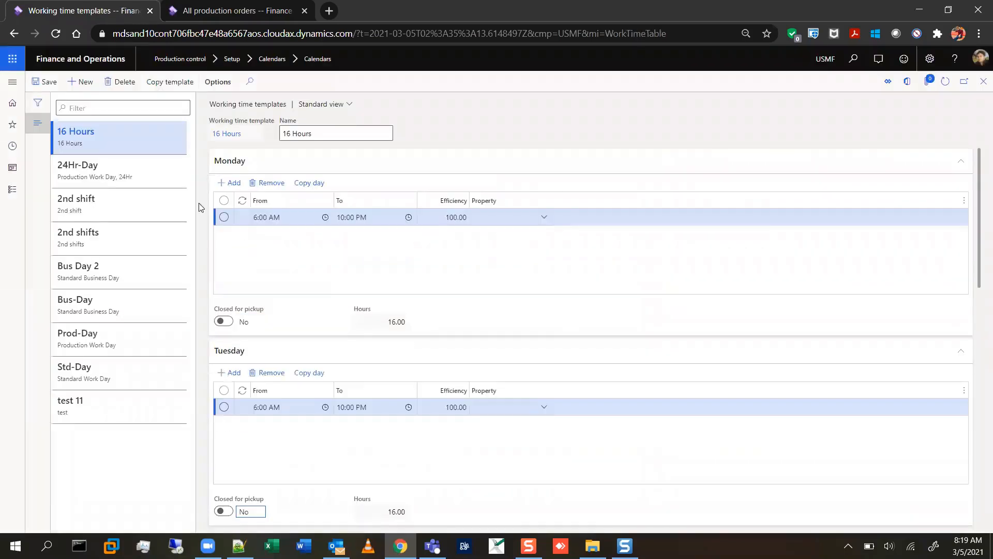
# Create a new working time template with 5 Hours as both its ID and its name.
pyautogui.click(84, 84)
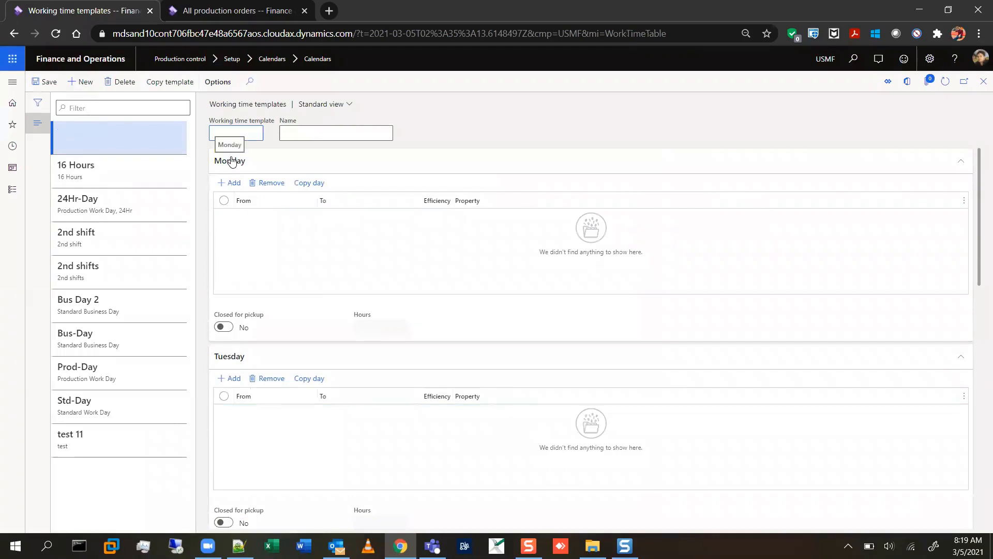
pyautogui.write('5 Hours')
pyautogui.hotkey('ctrl', 'shift', 'Left')
pyautogui.hotkey('ctrl', 'shift', 'Left')
pyautogui.hotkey('ctrl', 'c')
pyautogui.press('Tab')
pyautogui.hotkey('ctrl', 'v')
# Add a Monday working time from 8:00 AM to 1:00 PM to the 5 Hours template and save it.
pyautogui.click(226, 185)
pyautogui.click(288, 217)
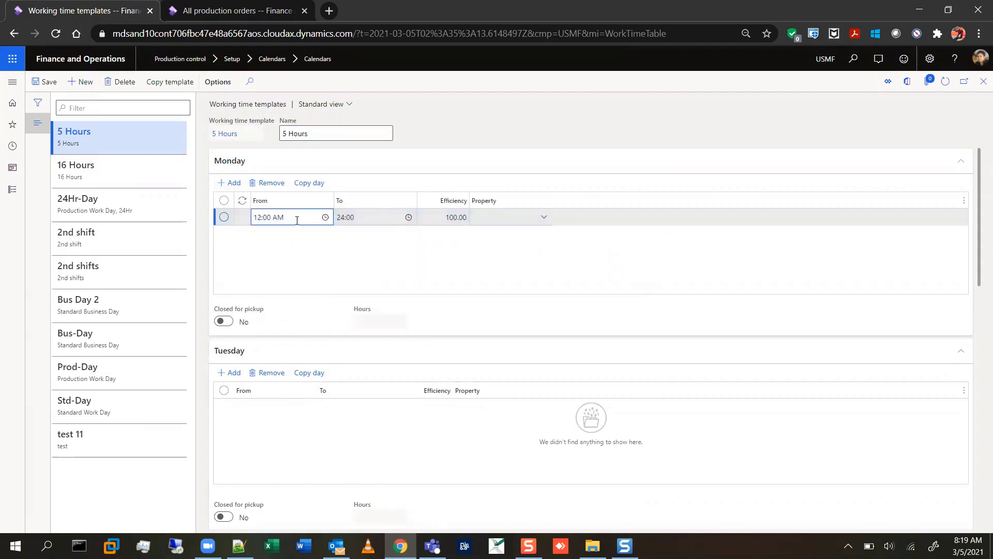
pyautogui.tripleClick(260, 217)
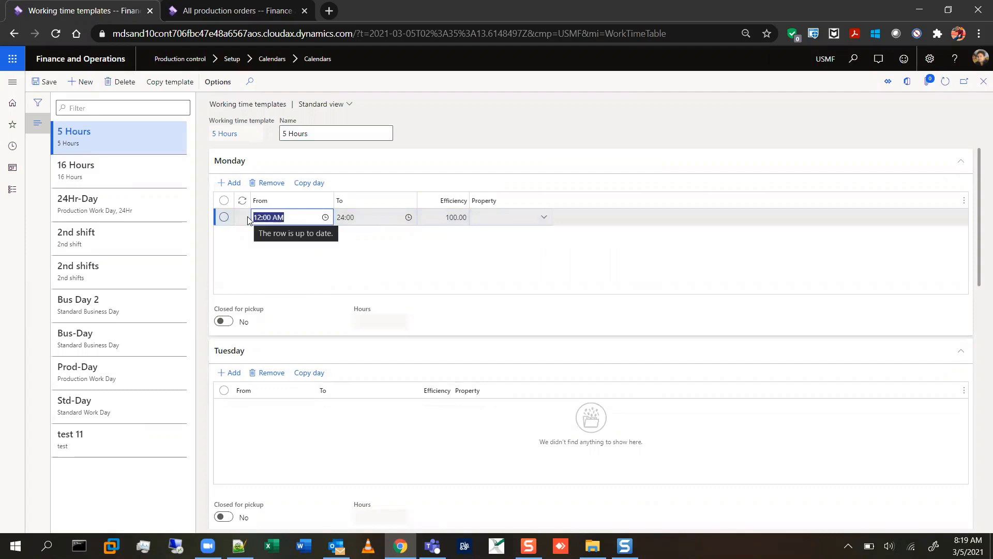
pyautogui.write('8 am')
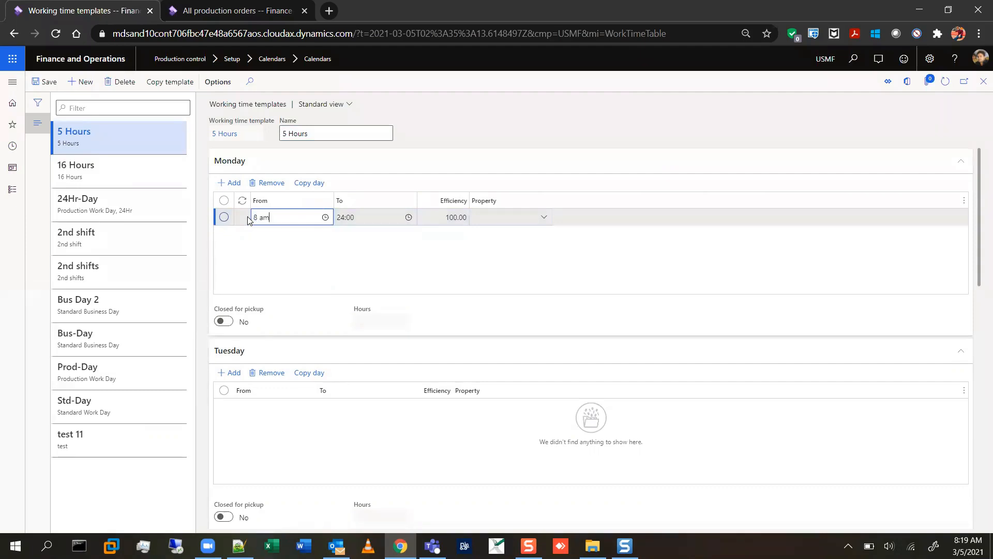
pyautogui.press('Tab')
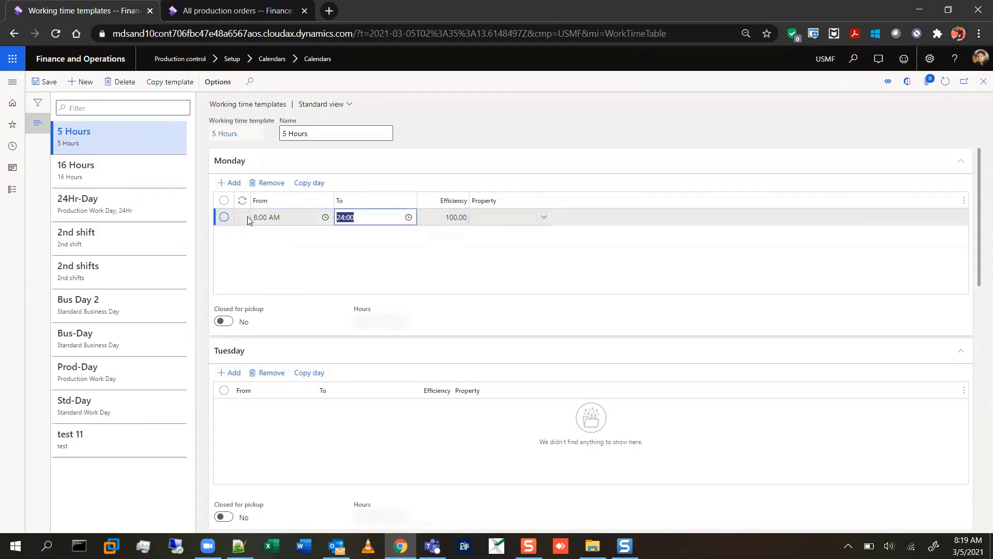
pyautogui.write('1 pm')
pyautogui.press('Tab')
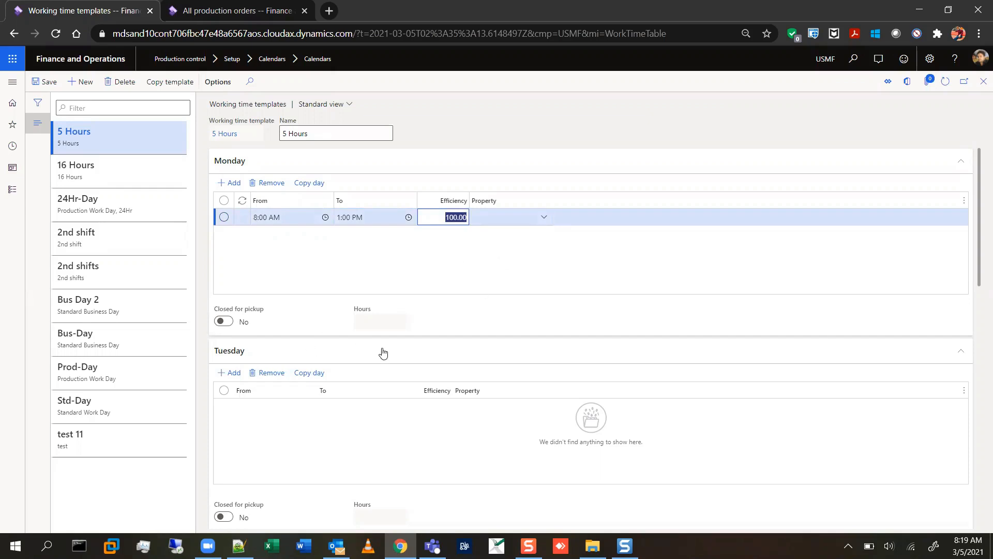
pyautogui.click(335, 276)
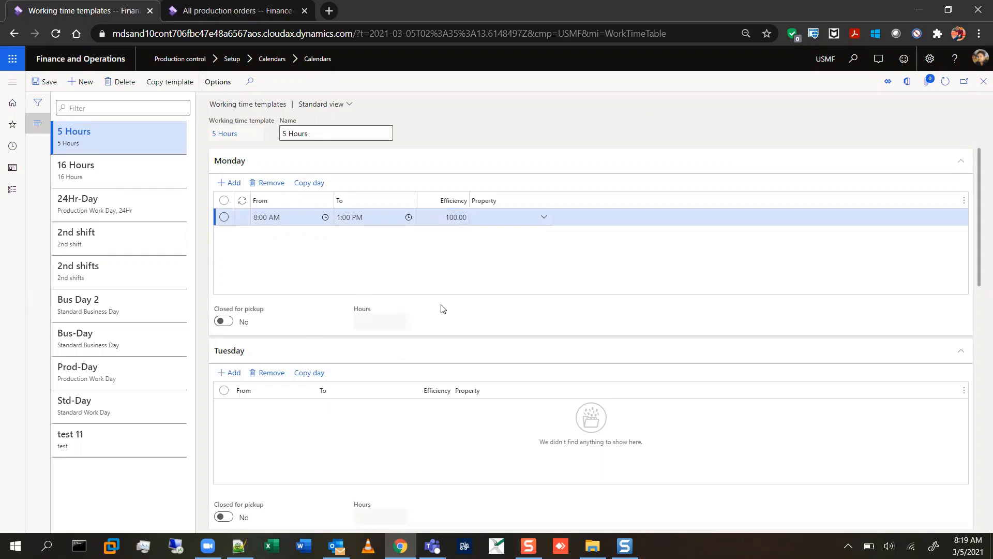
pyautogui.click(49, 82)
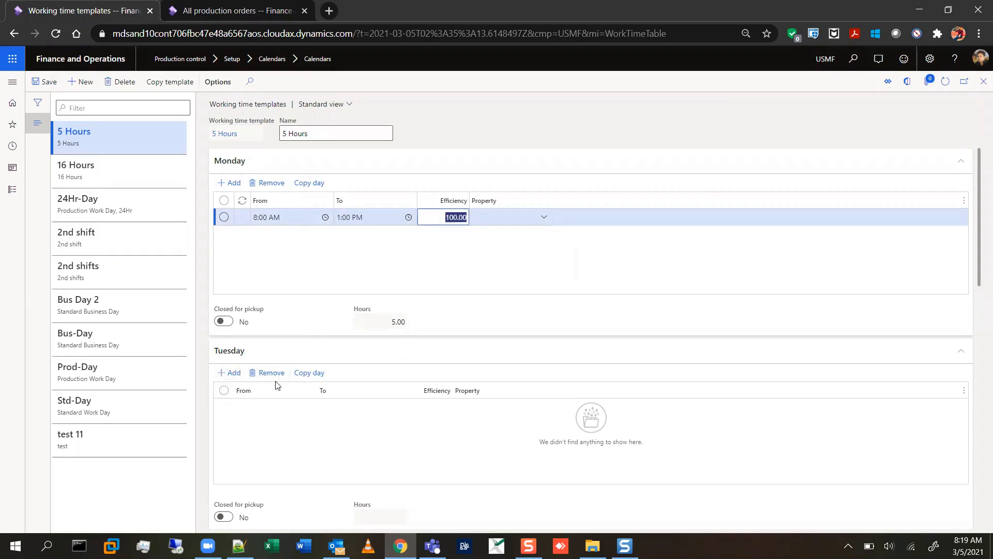
# Try to copy the Tuesday working times to Monday in the 5 Hours template, and refresh the page.
pyautogui.scroll(-2, 412, 368)
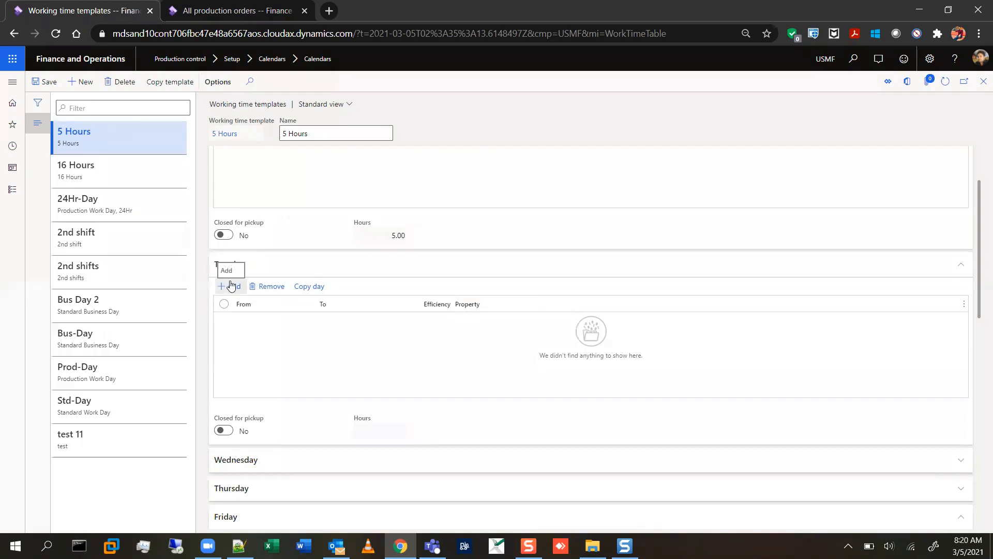
pyautogui.click(231, 286)
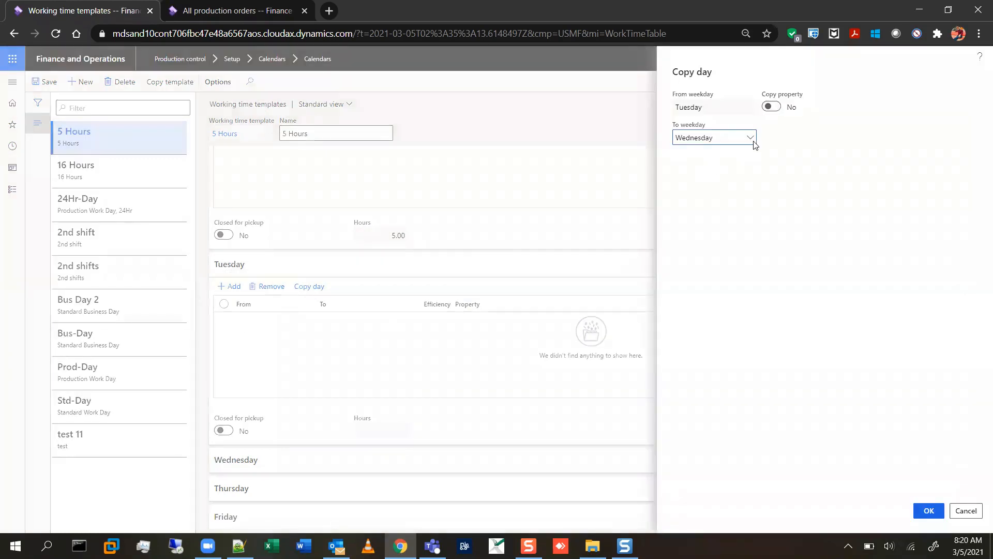
pyautogui.click(750, 138)
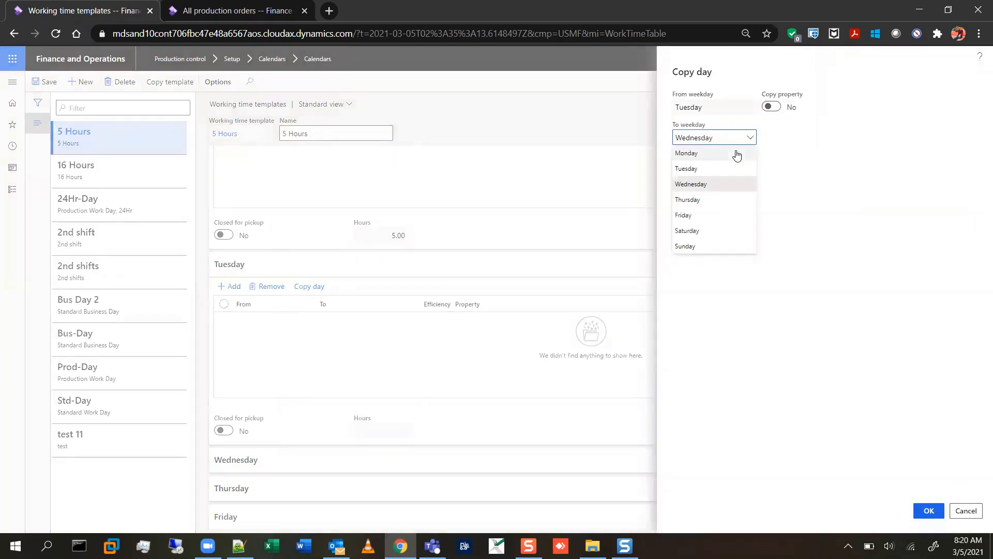
pyautogui.click(737, 153)
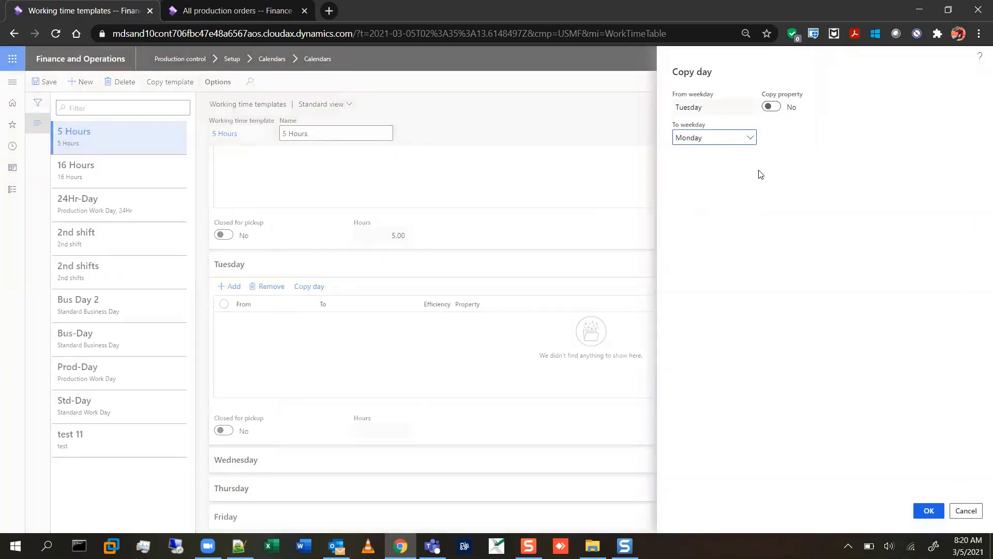
pyautogui.click(929, 508)
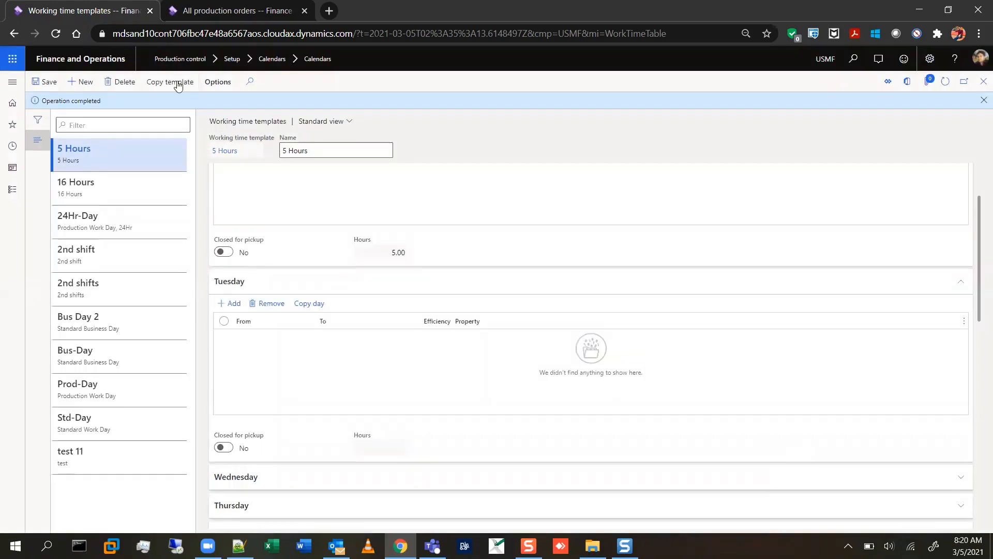
pyautogui.click(946, 82)
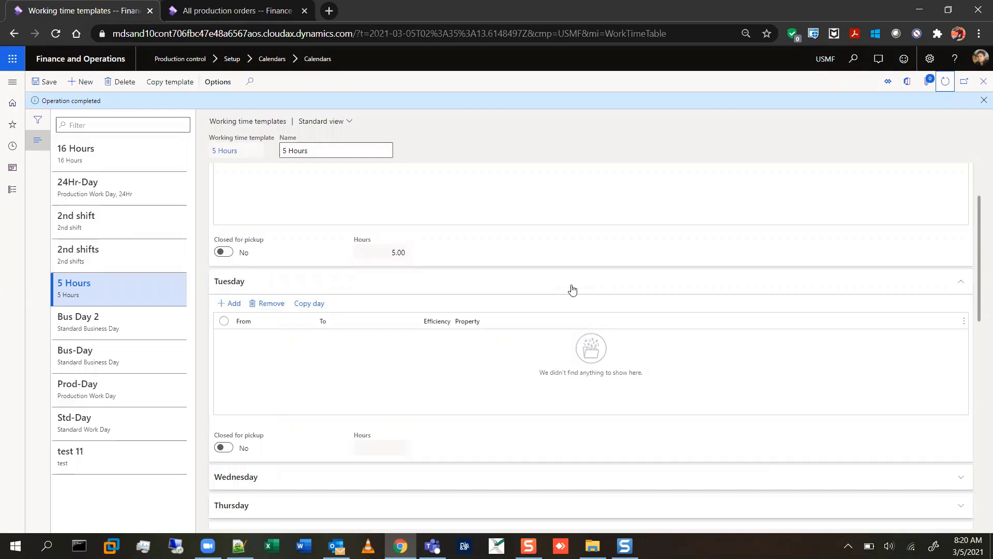
pyautogui.scroll(2, 345, 373)
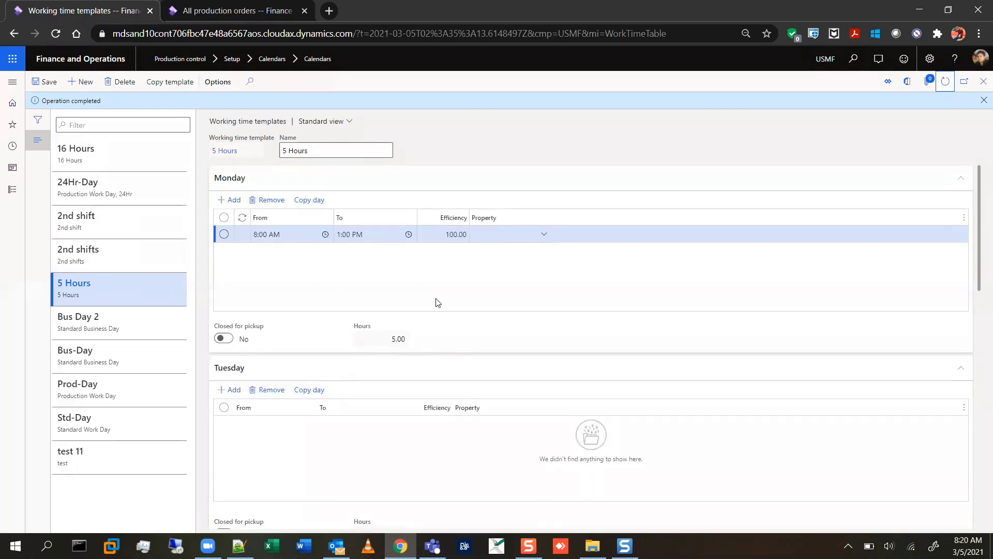
pyautogui.scroll(-4, 422, 297)
pyautogui.click(312, 284)
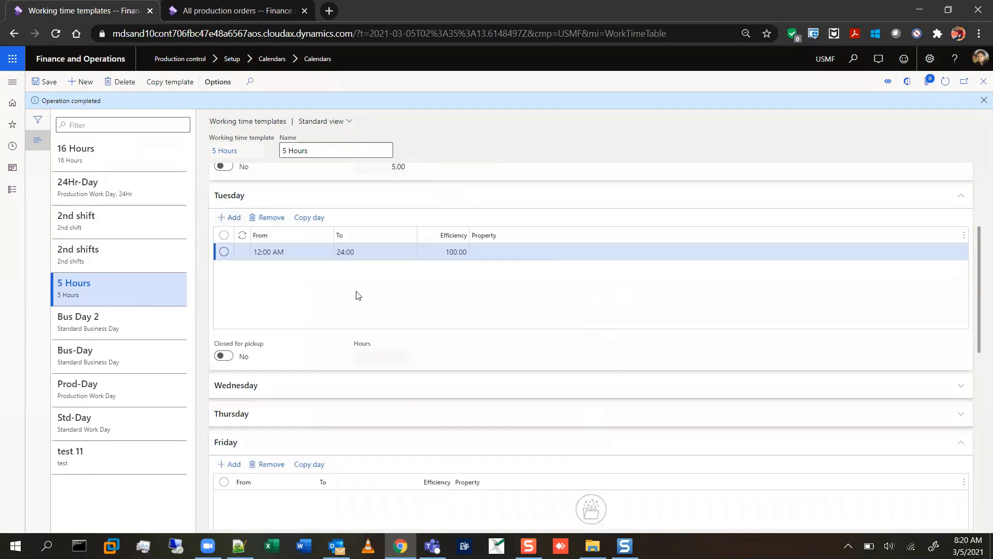
pyautogui.scroll(4, 351, 318)
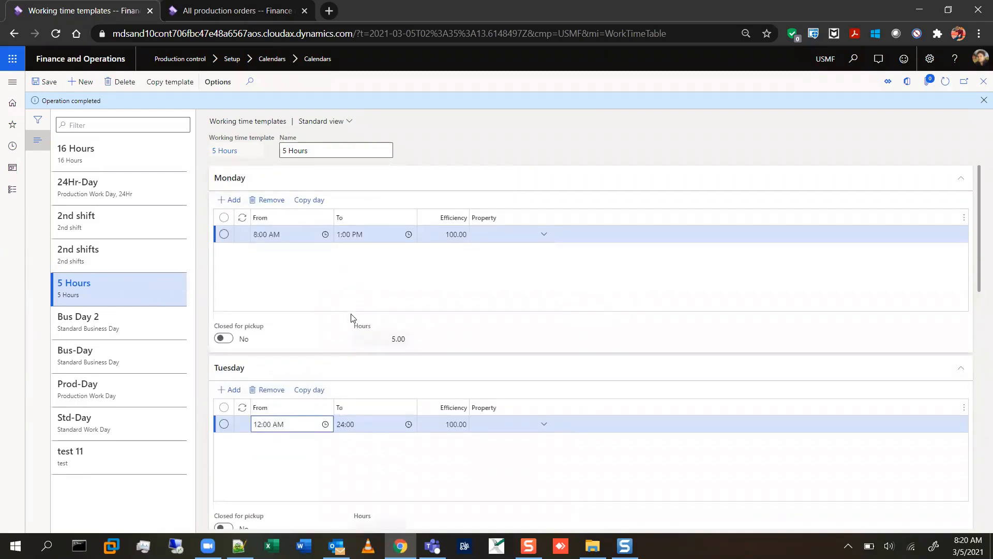
pyautogui.scroll(-2, 351, 318)
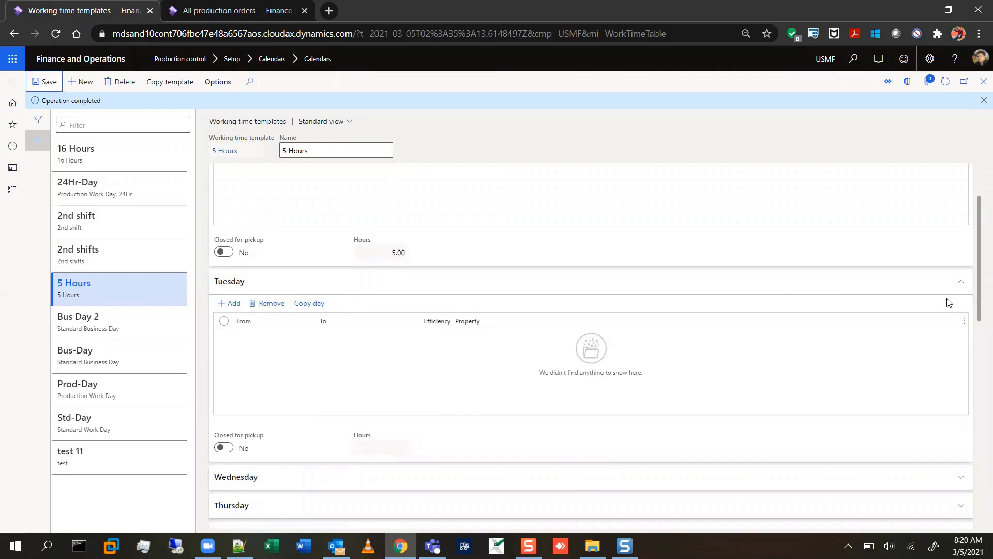
pyautogui.click(960, 290)
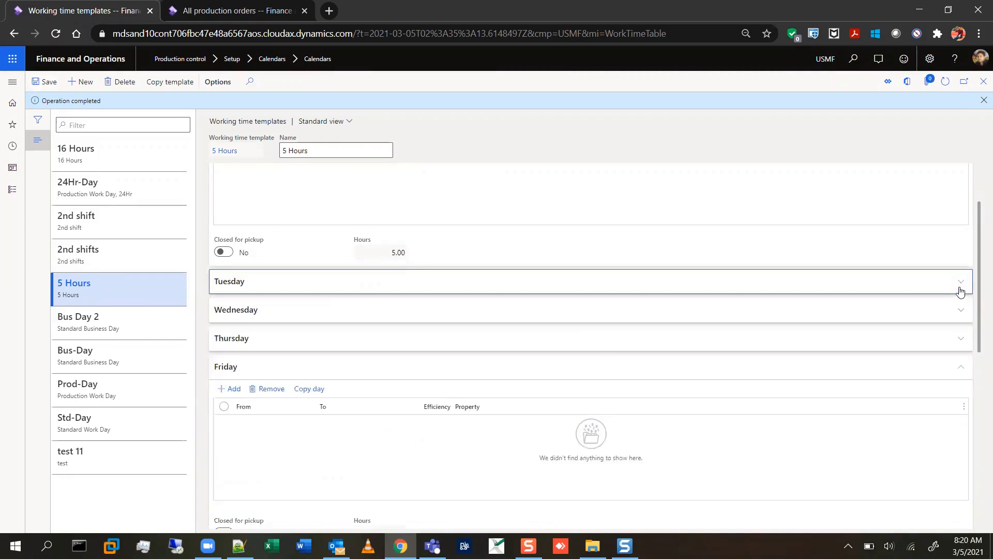
pyautogui.click(960, 290)
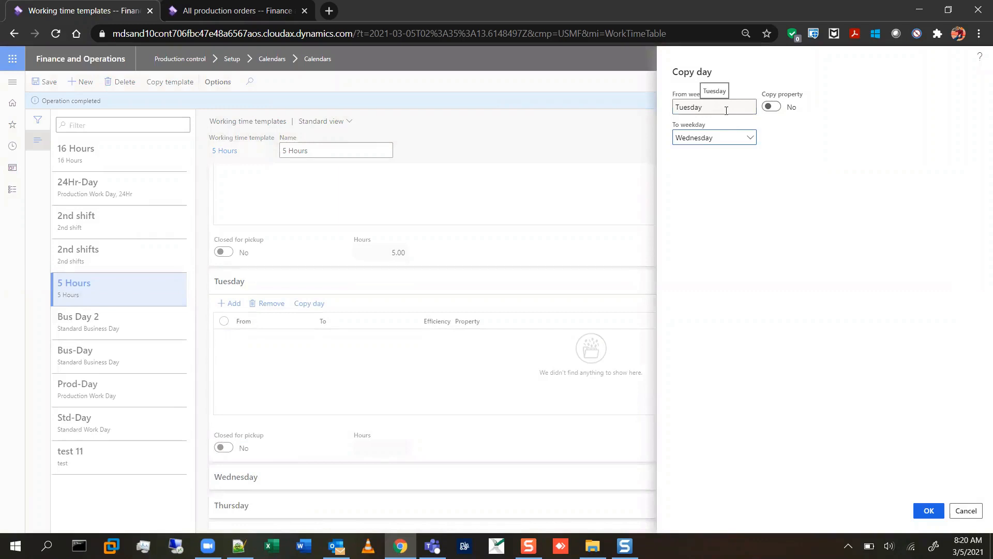
pyautogui.click(968, 508)
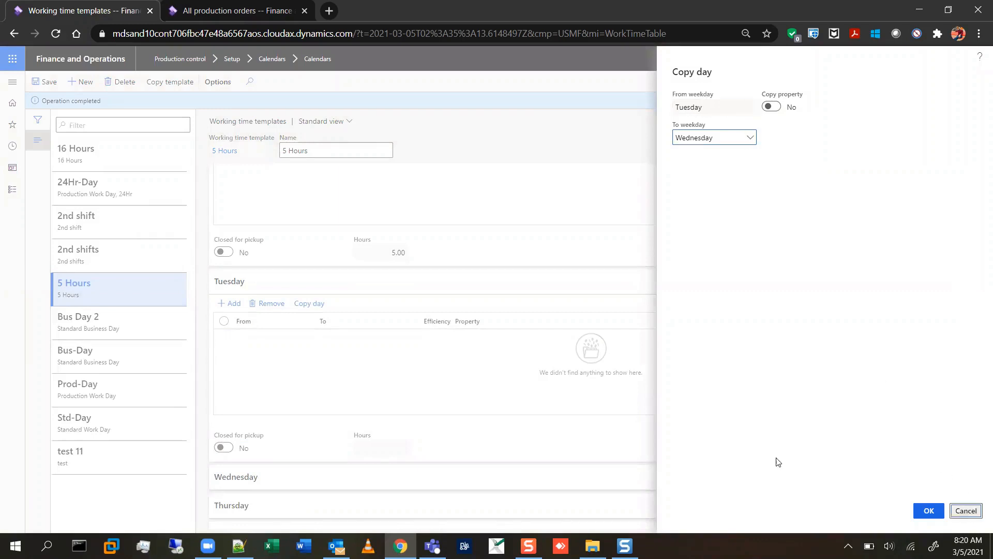
pyautogui.scroll(2, 331, 305)
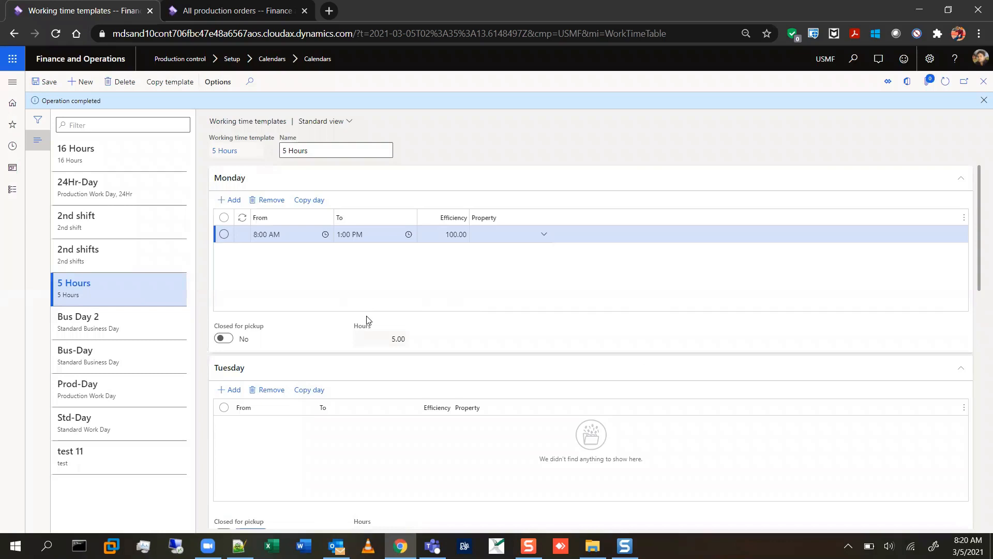
pyautogui.click(229, 389)
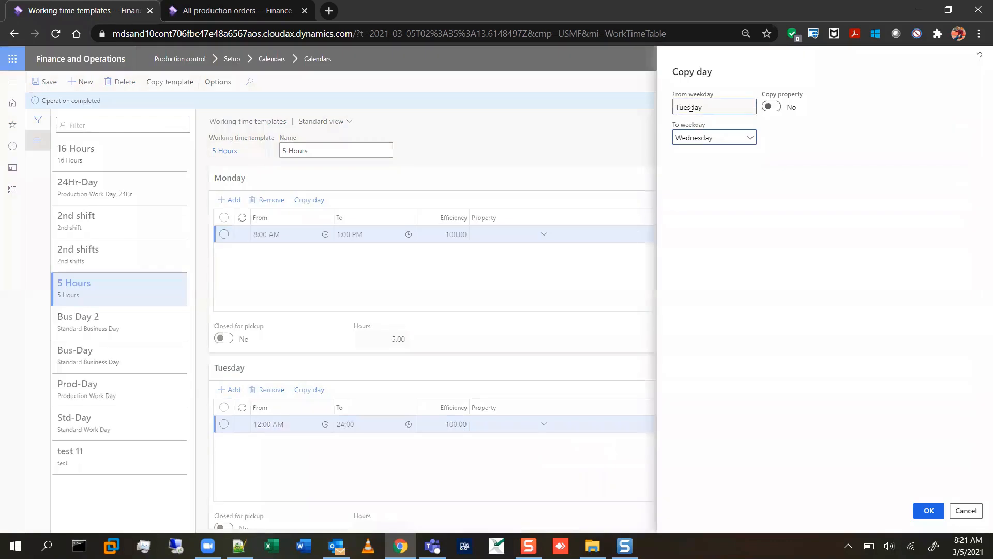
pyautogui.click(966, 511)
pyautogui.click(272, 392)
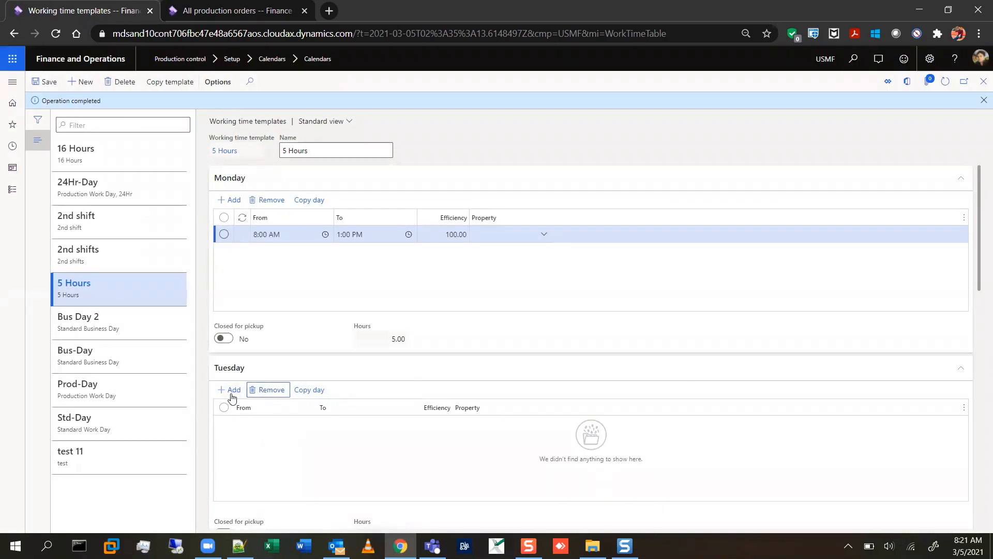
# Add a Tuesday working time from 8:00 AM to 1:00 PM to the 5 Hours template.
pyautogui.click(230, 391)
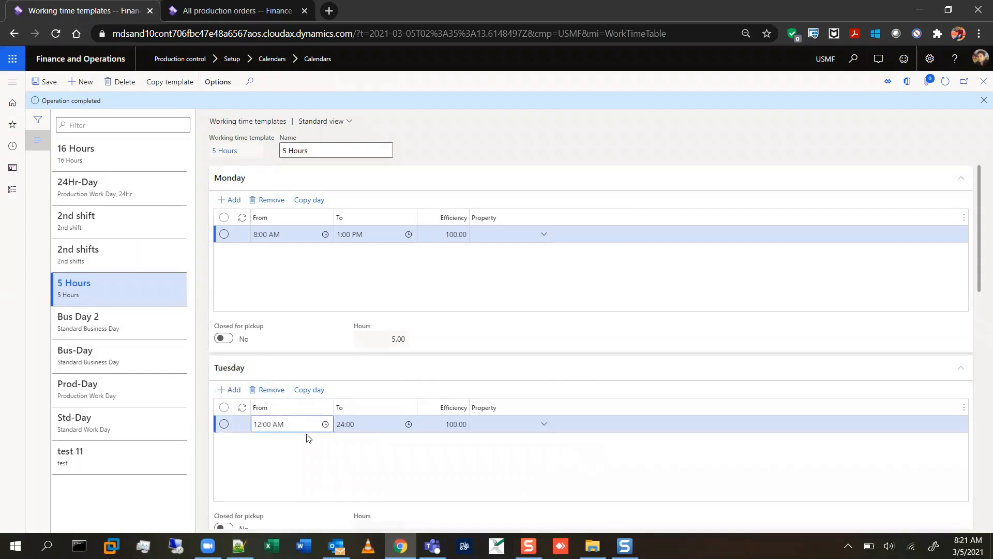
pyautogui.moveTo(291, 427); pyautogui.dragTo(254, 431)
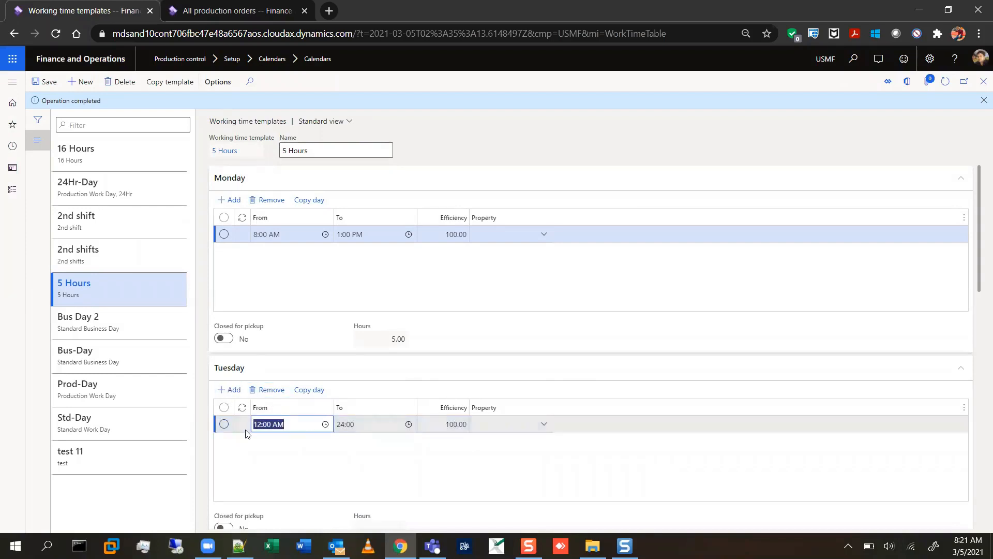
pyautogui.write('8')
pyautogui.press('Tab')
pyautogui.write('1')
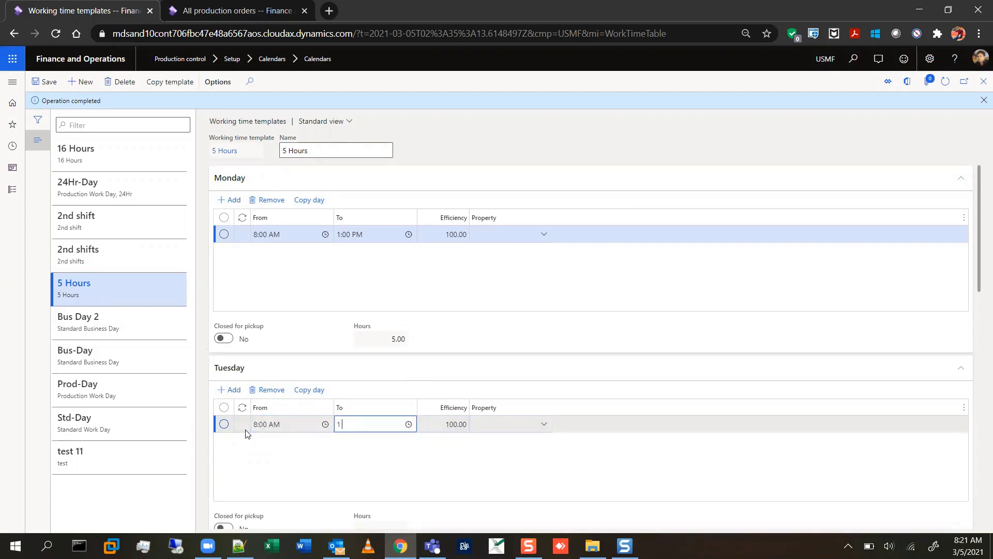
pyautogui.write(' pm')
pyautogui.press('Tab')
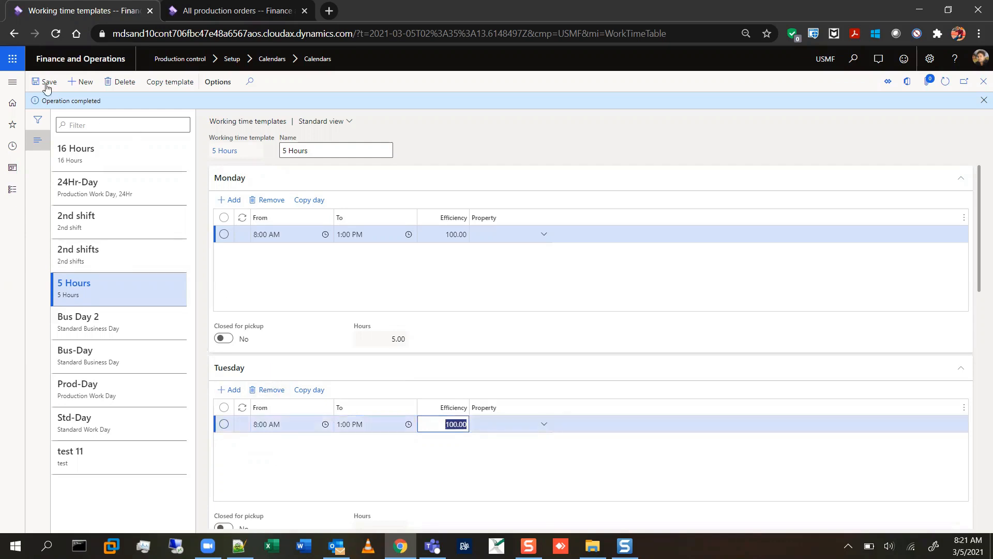
pyautogui.scroll(-3, 403, 334)
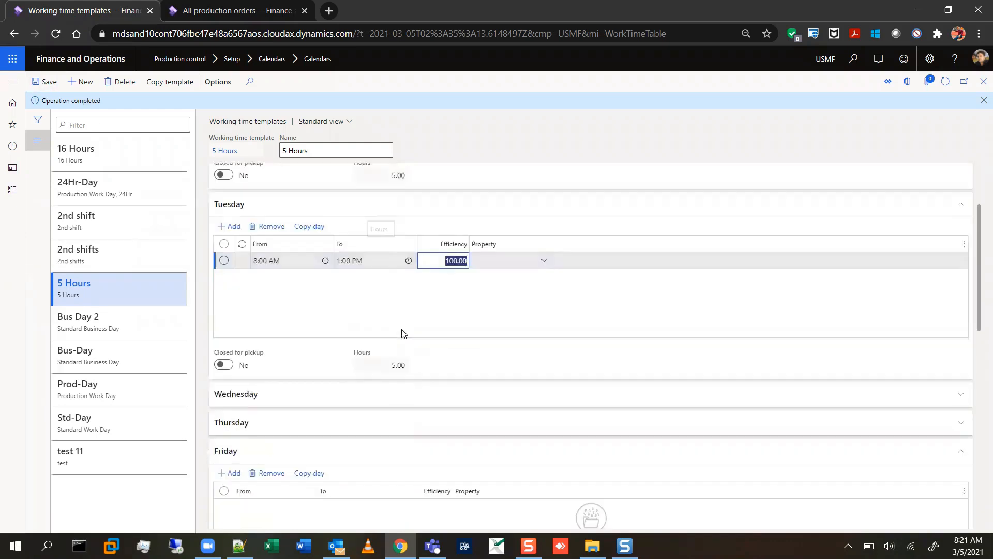
pyautogui.click(424, 381)
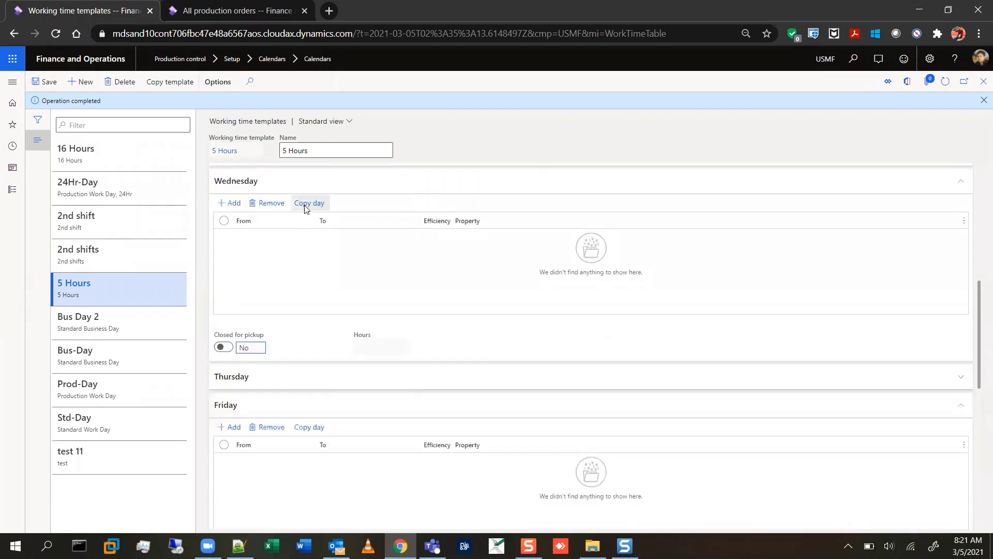
pyautogui.click(306, 206)
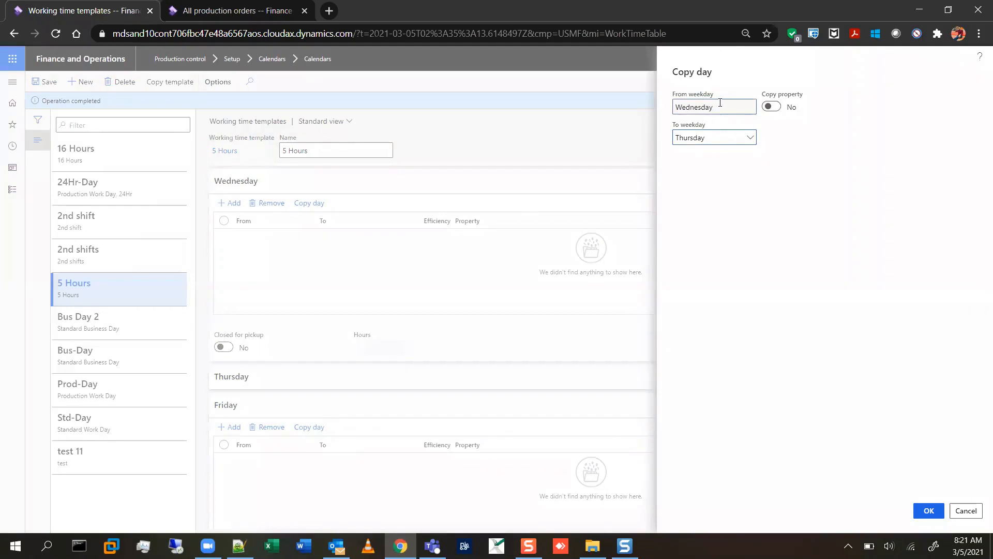
pyautogui.click(961, 509)
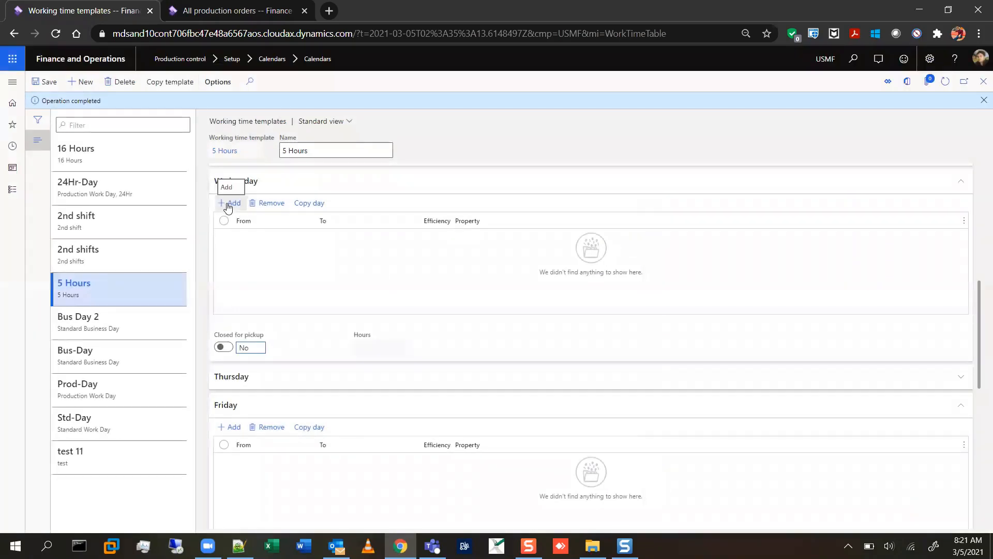
# Copy the Tuesday working times to Wednesday in the 5 Hours template.
pyautogui.scroll(4, 444, 336)
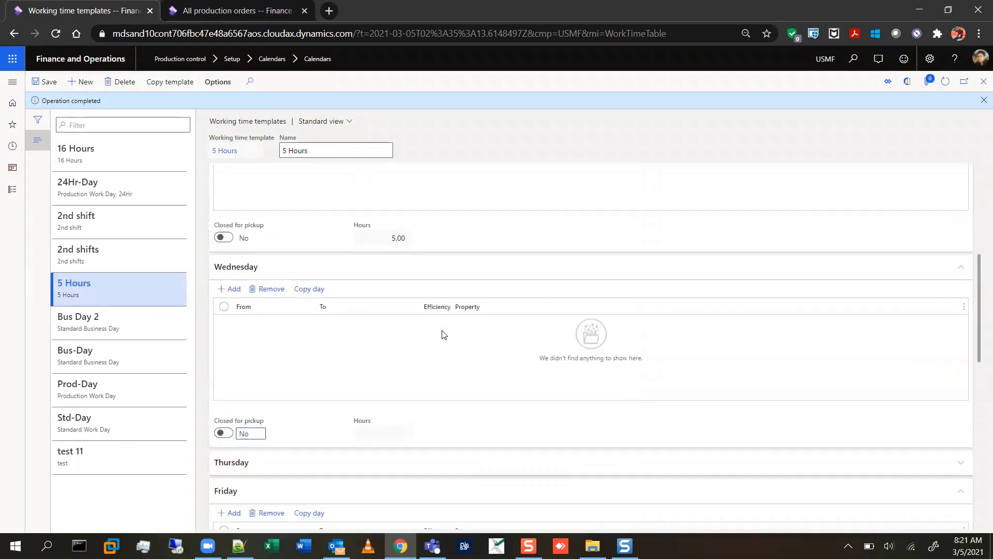
pyautogui.click(313, 272)
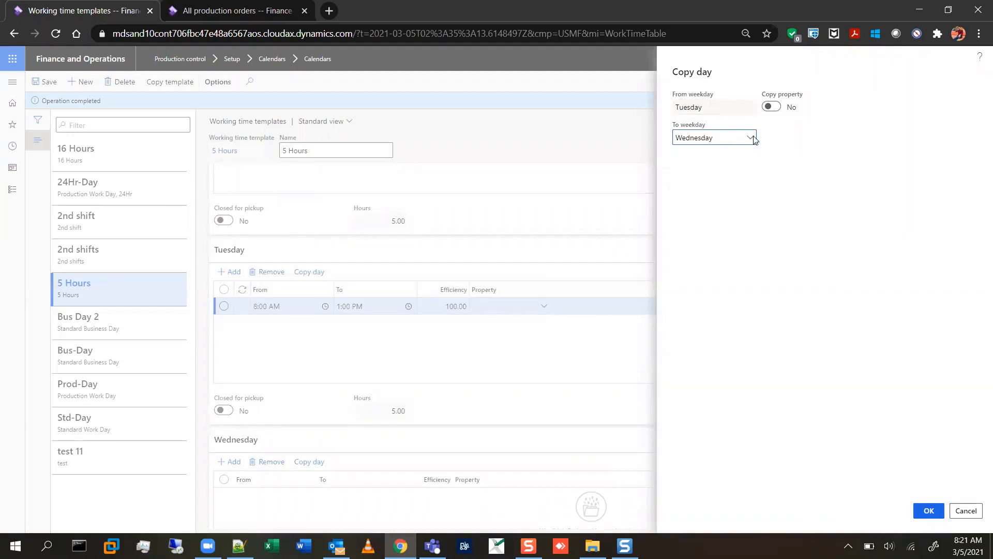
pyautogui.click(929, 511)
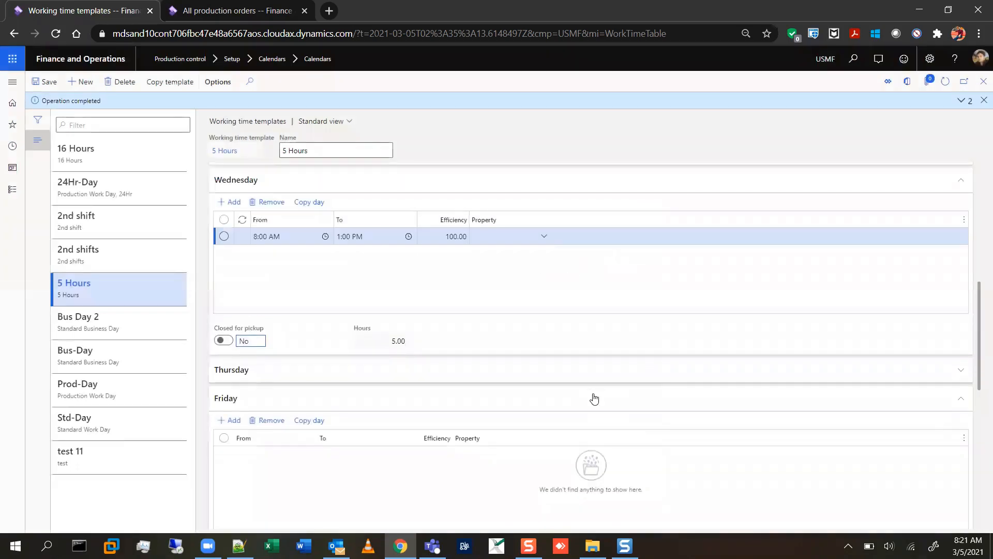
# Copy the Wednesday working times to Thursday in the 5 Hours template.
pyautogui.scroll(2, 594, 398)
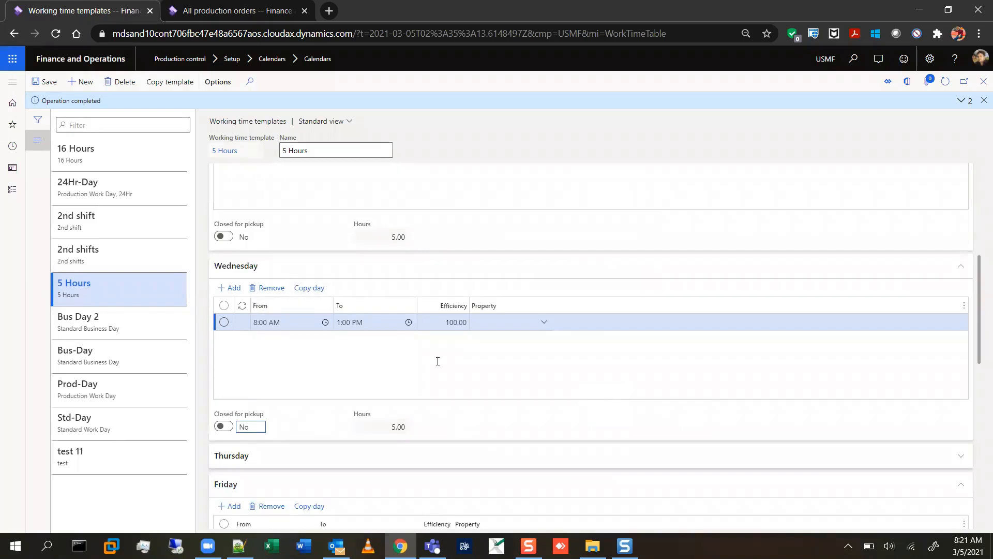
pyautogui.click(317, 288)
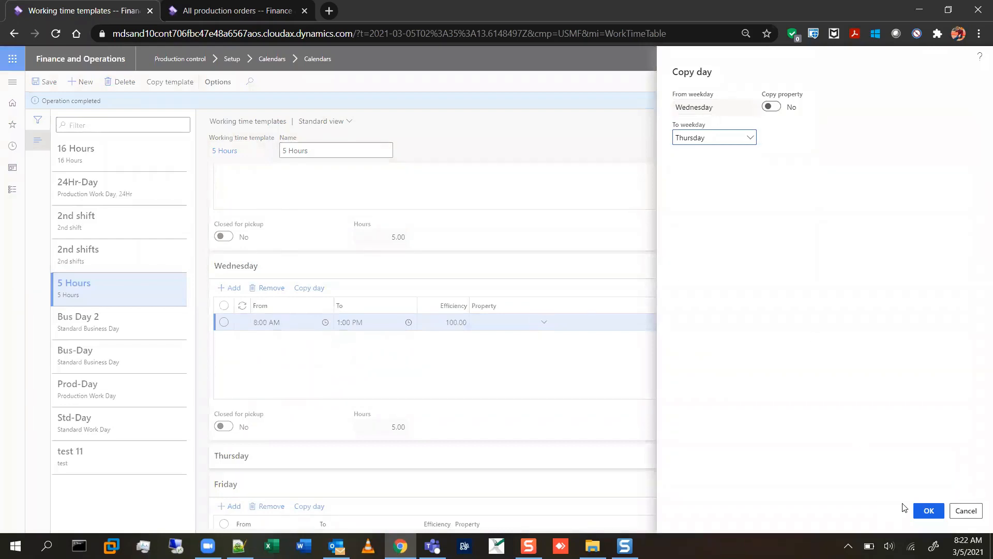
pyautogui.click(929, 511)
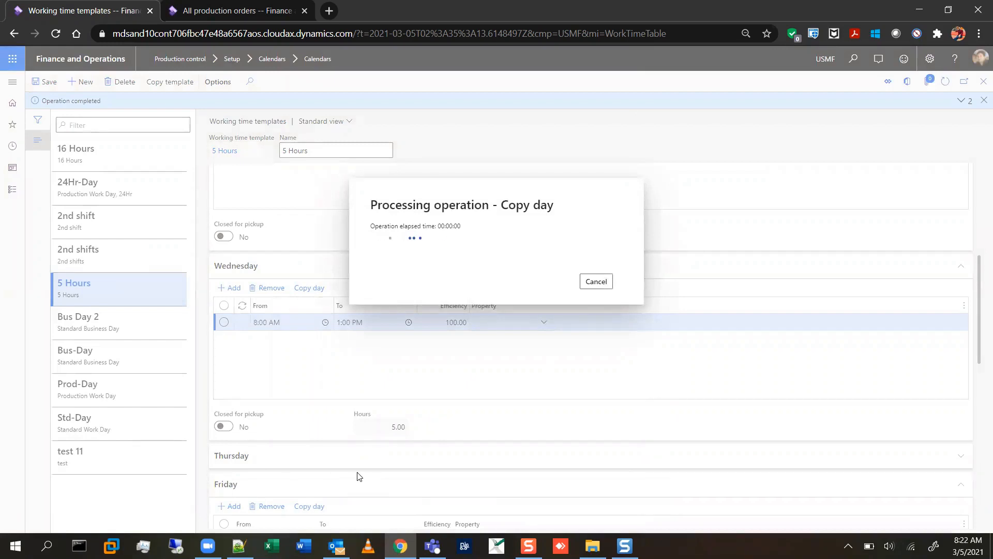
# Expand the Thursday section and copy its working times to Friday.
pyautogui.click(383, 460)
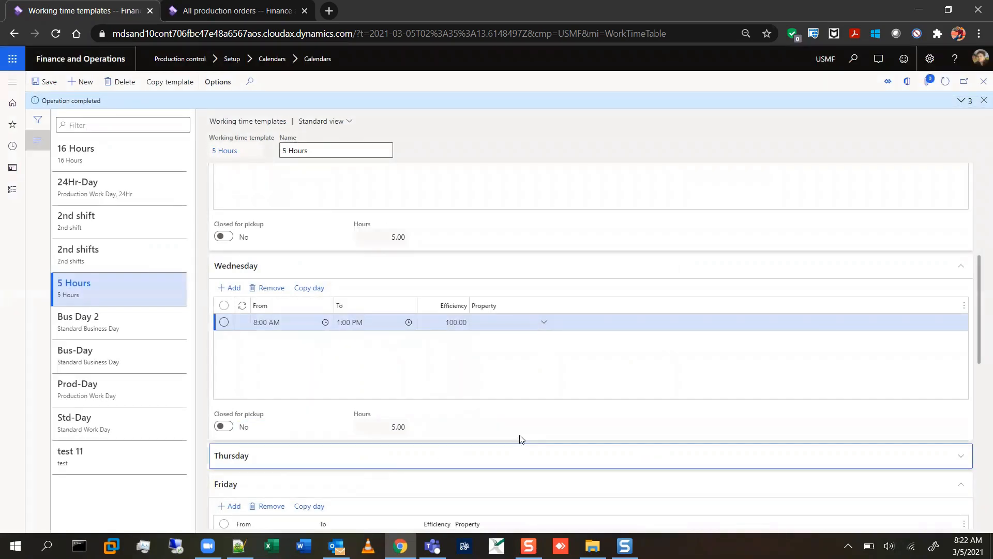
pyautogui.scroll(-6, 520, 438)
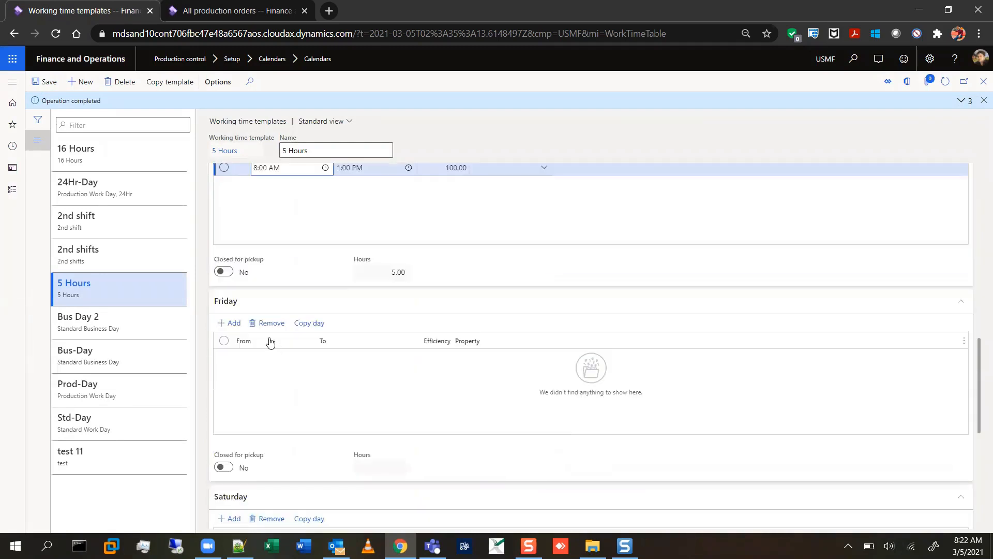
pyautogui.scroll(3, 448, 350)
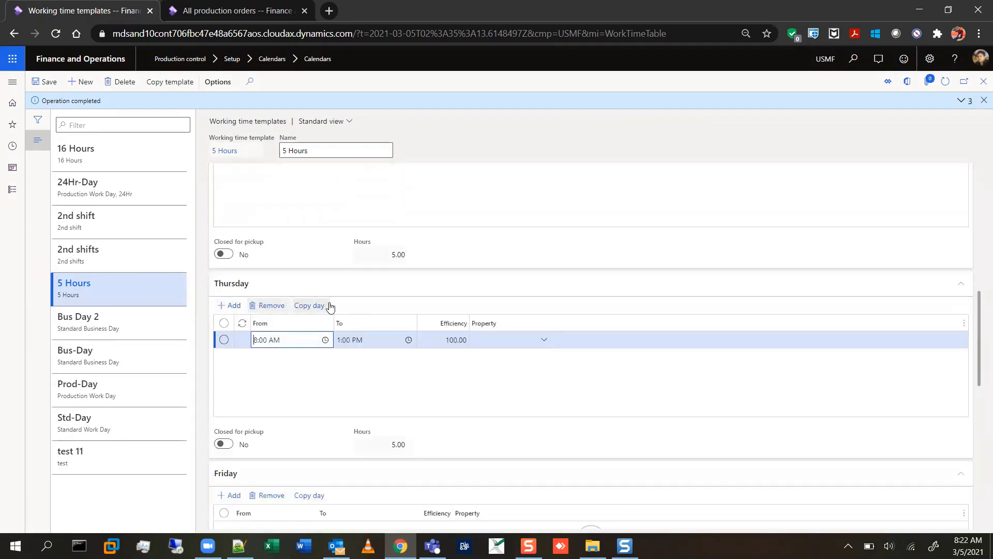
pyautogui.click(306, 306)
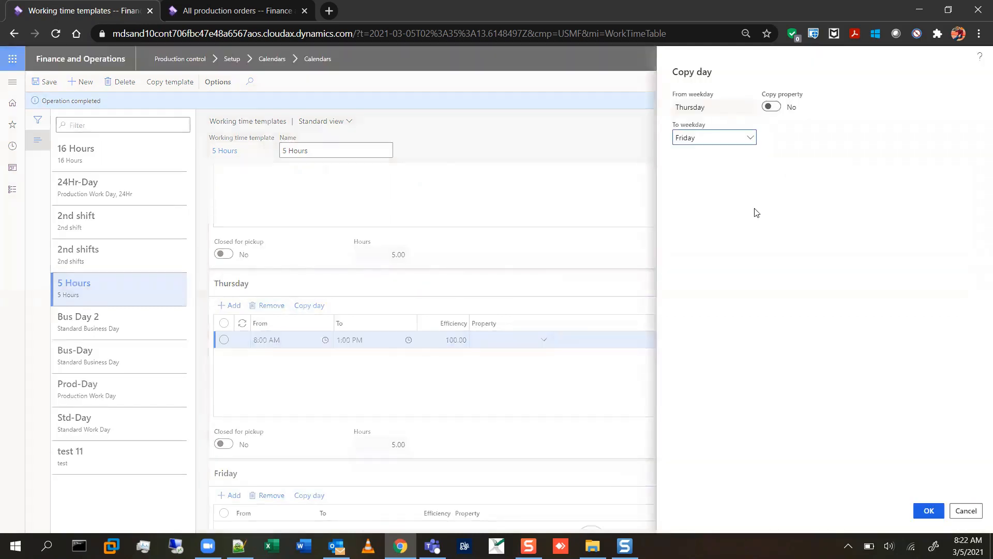
pyautogui.click(919, 507)
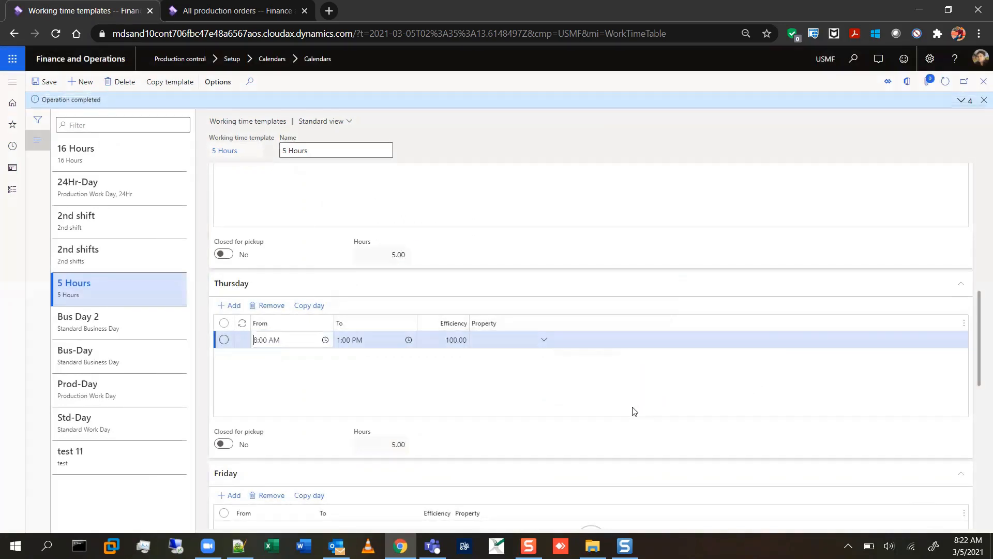
# Mark Saturday and Sunday as closed for pickup in the 5 Hours template, leaving both days without working times.
pyautogui.scroll(-5, 635, 412)
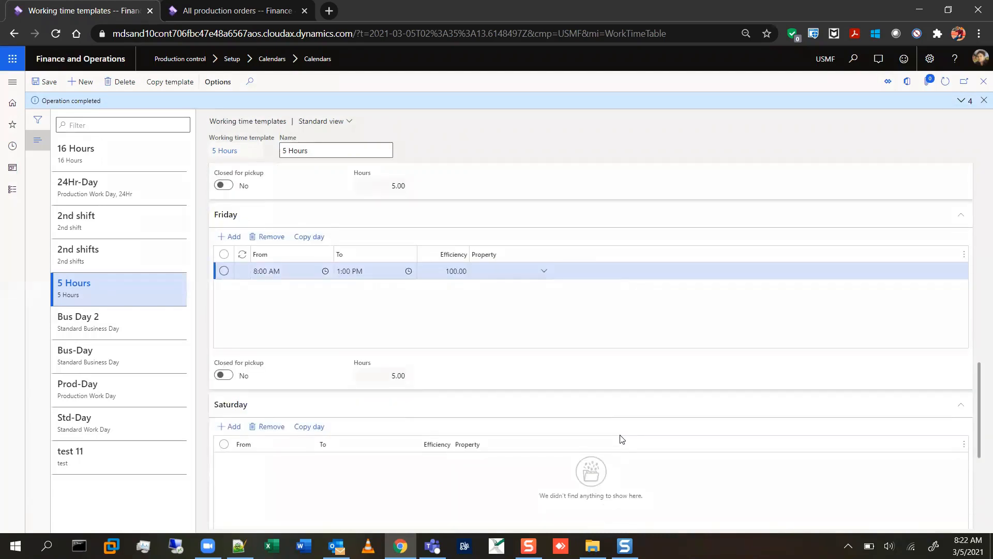
pyautogui.scroll(-2, 622, 439)
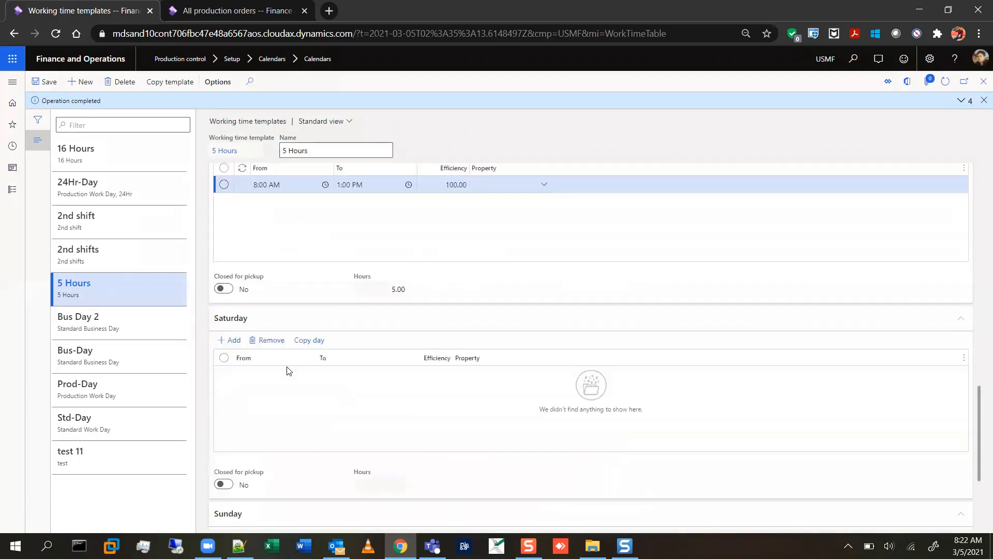
pyautogui.click(229, 340)
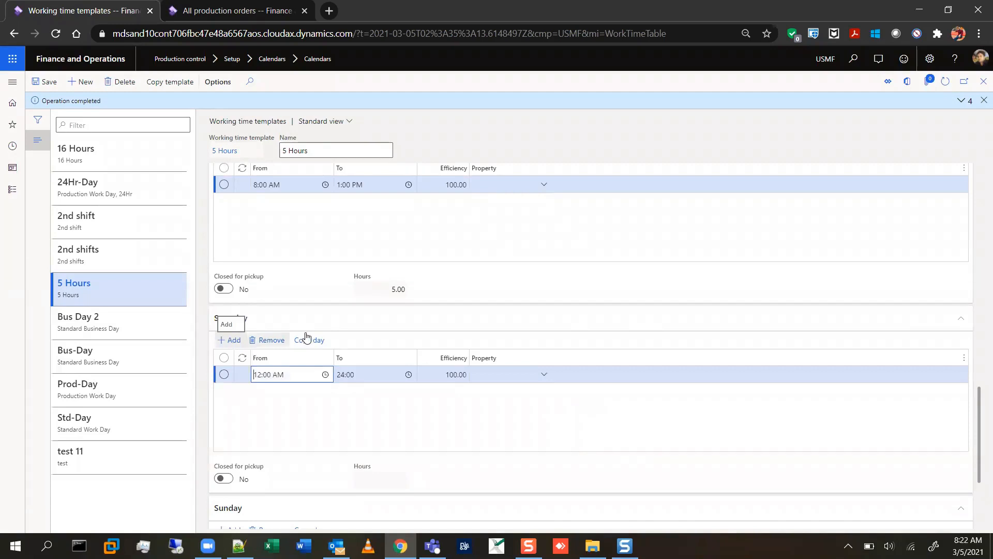
pyautogui.click(266, 340)
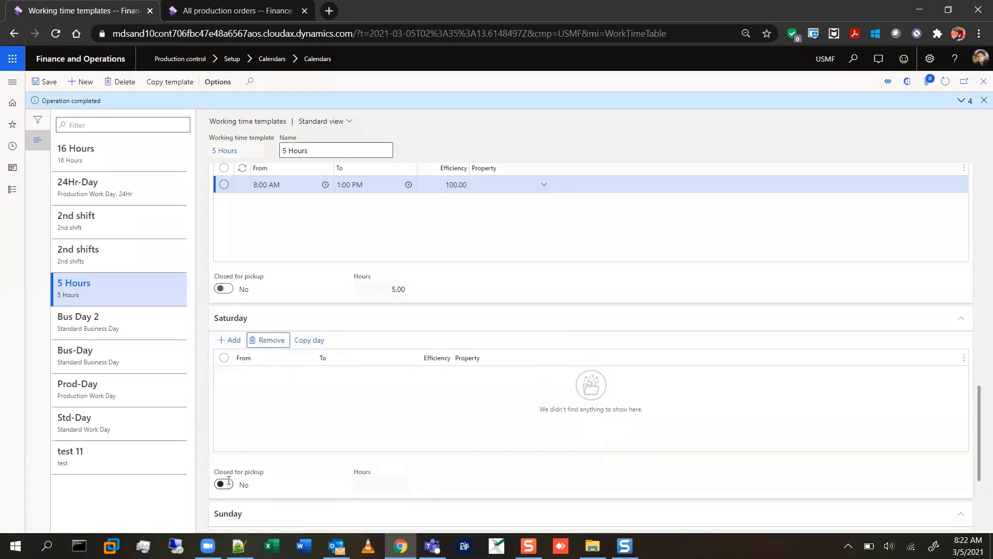
pyautogui.click(224, 483)
pyautogui.scroll(-4, 289, 474)
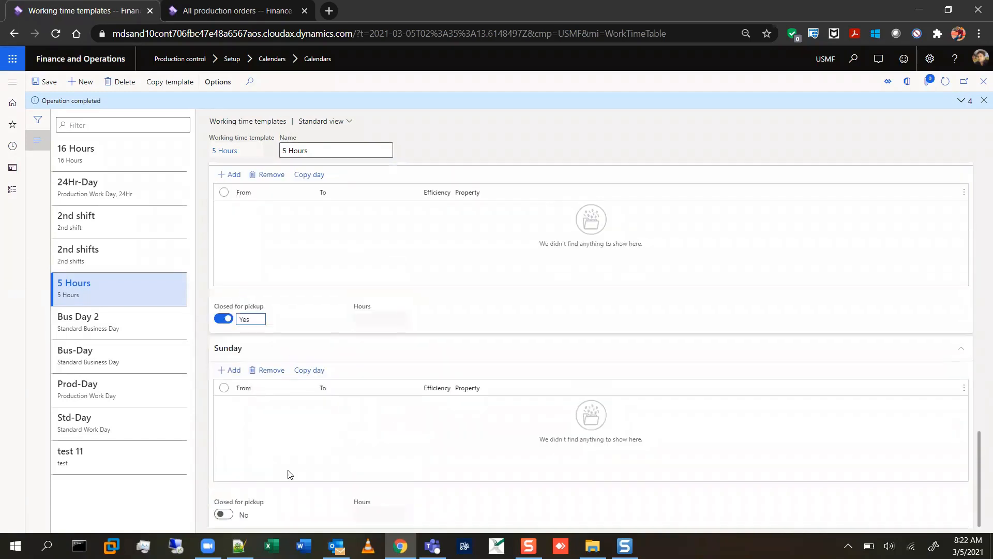
pyautogui.click(224, 514)
pyautogui.scroll(15, 491, 316)
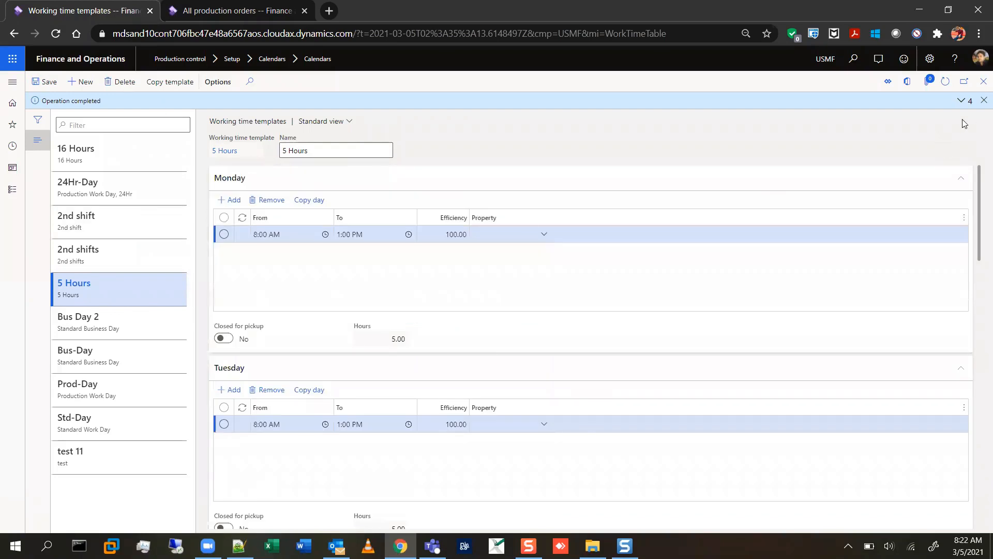
pyautogui.scroll(-15, 982, 89)
# Compose working times for the 5 hours calendar from 3/3/2021 to 3/3/2022 using the 5 Hours working time template.
pyautogui.click(984, 82)
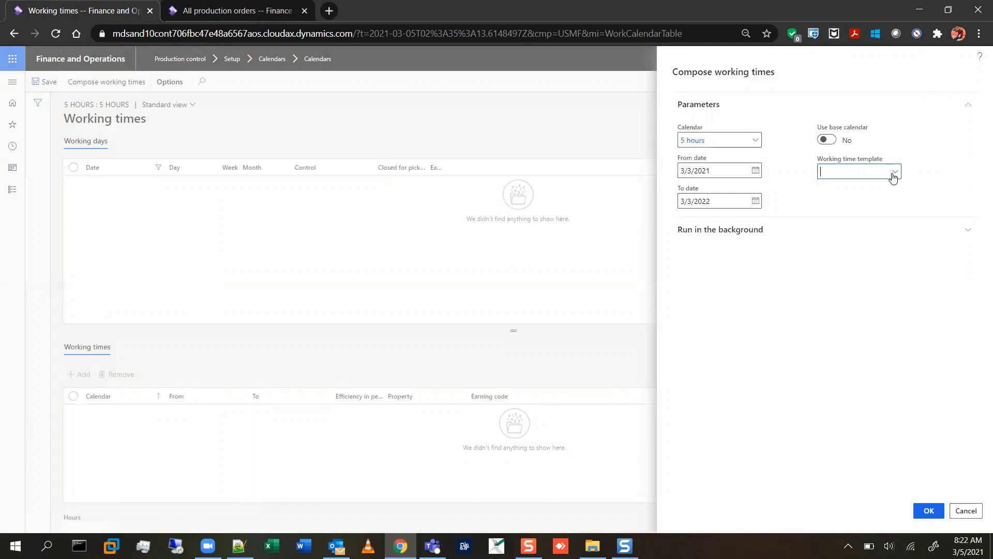
pyautogui.click(828, 273)
pyautogui.press('Return')
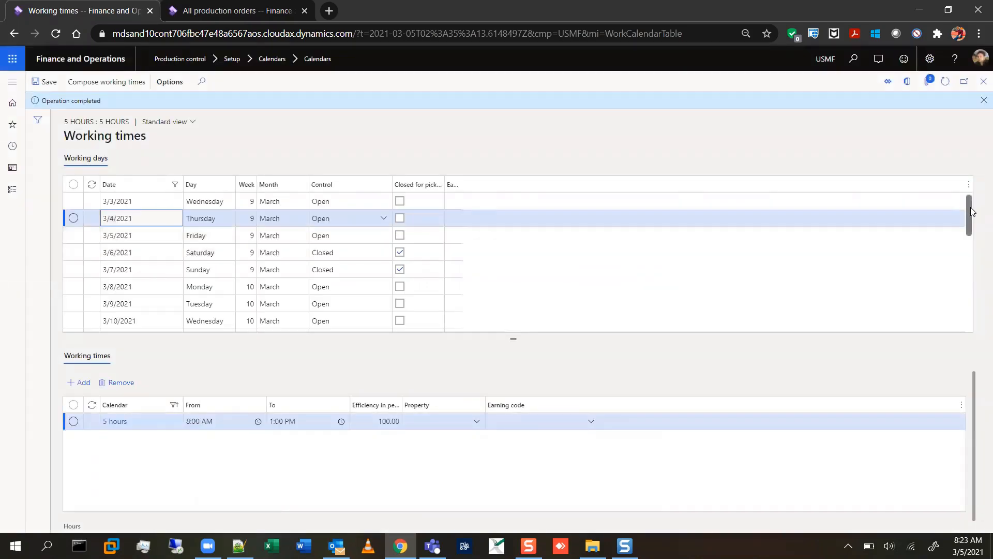
# Review the working days generated for the 5 hours calendar, checking weekday hours and the Saturday 3/6/2021 entry.
pyautogui.scroll(-1, 974, 236)
pyautogui.scroll(2, 971, 228)
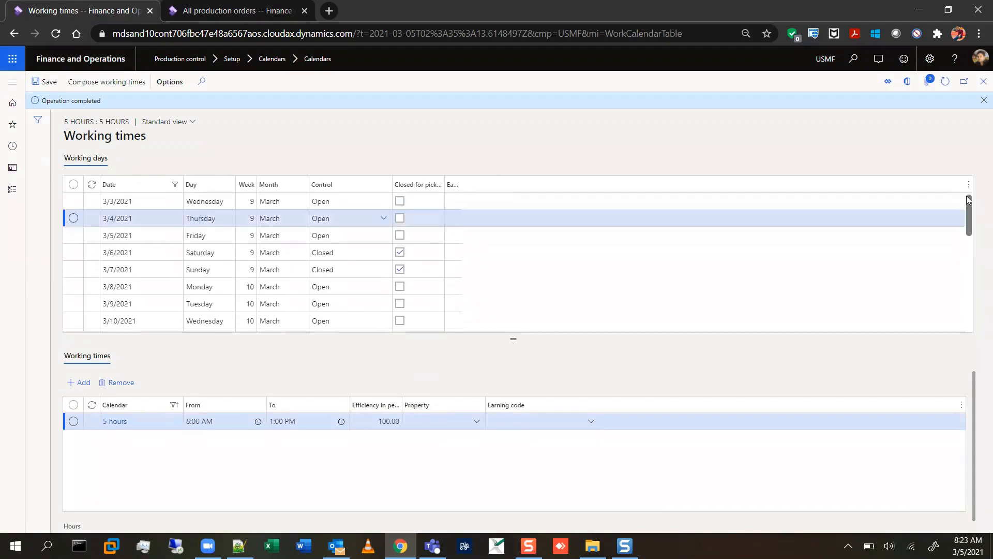
pyautogui.scroll(-8, 969, 200)
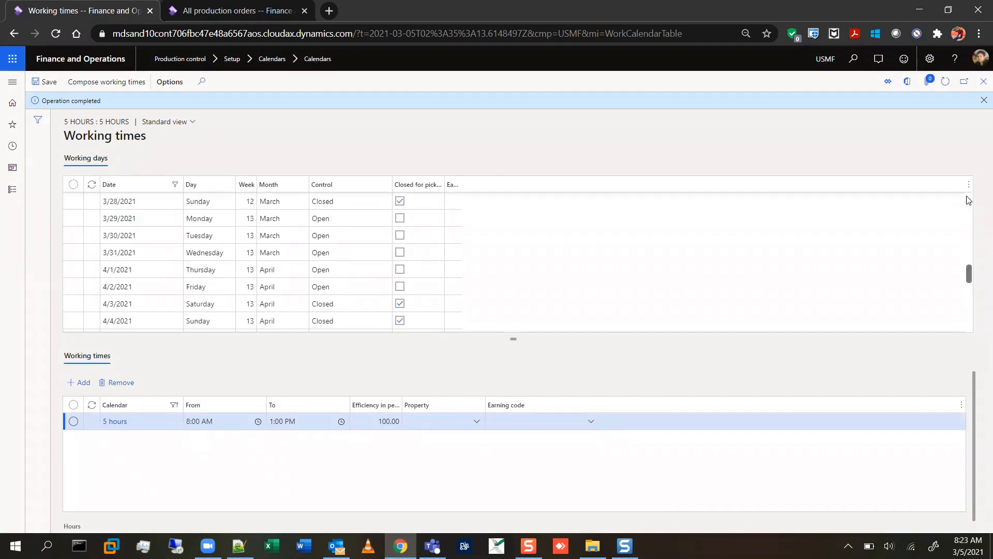
pyautogui.scroll(1, 421, 262)
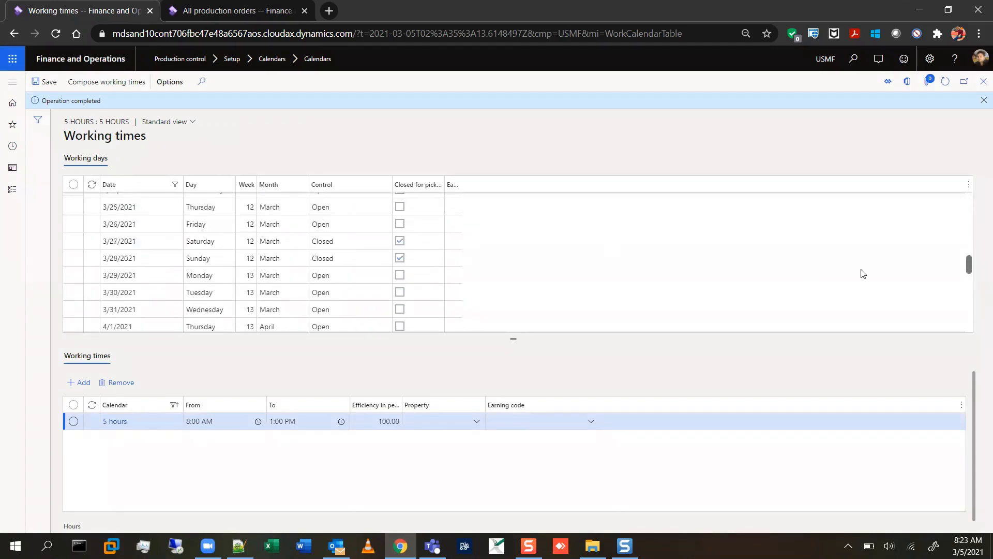
pyautogui.scroll(4, 910, 264)
pyautogui.scroll(4, 969, 207)
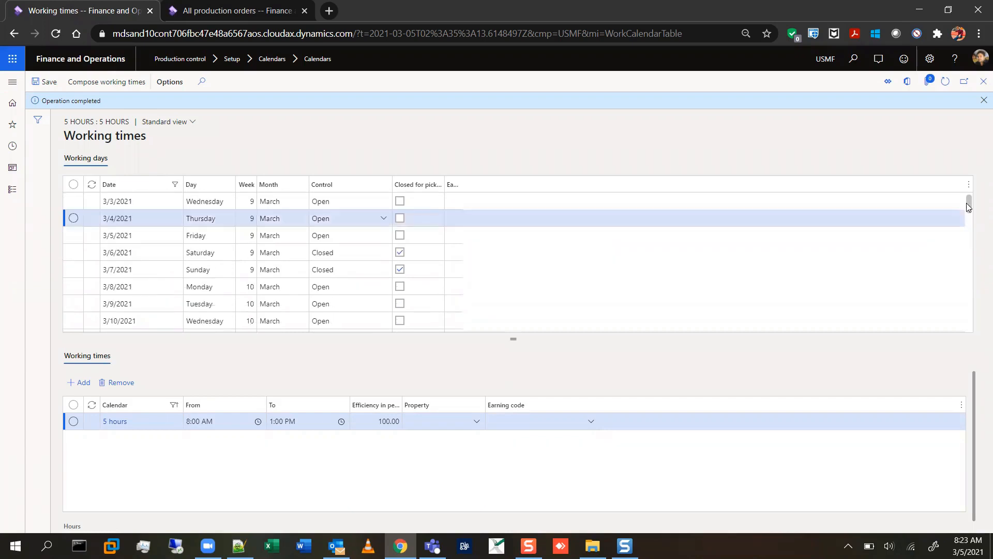
pyautogui.click(404, 472)
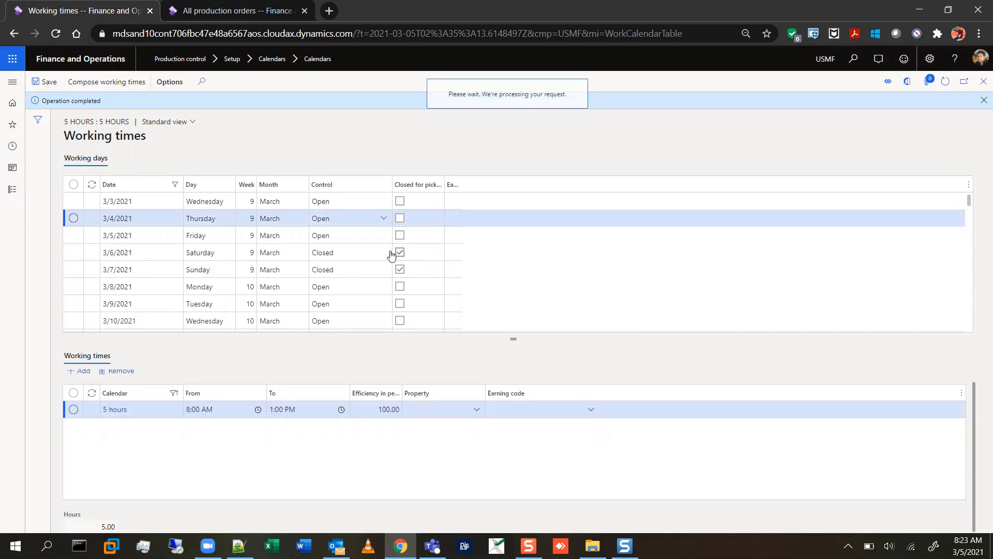
pyautogui.click(278, 253)
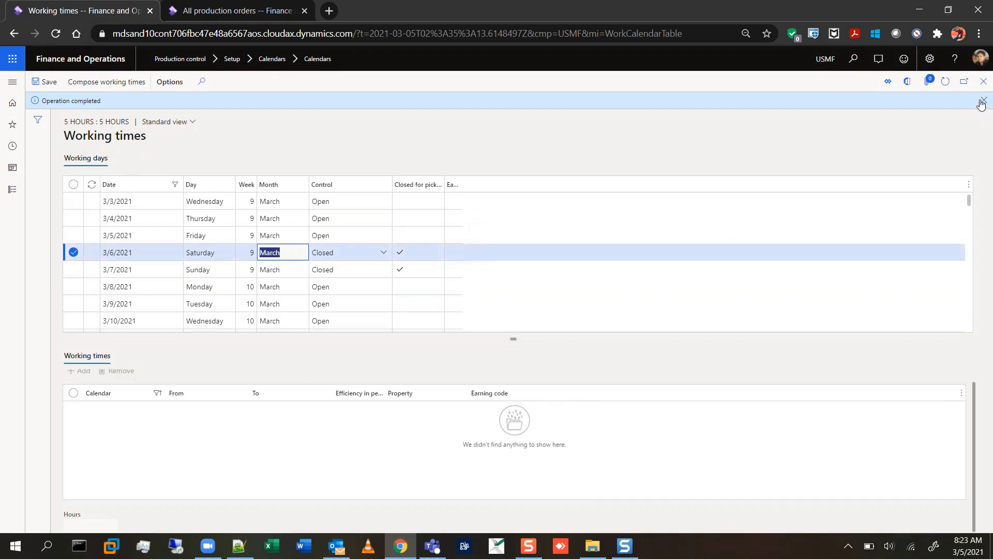
# Open the All production orders list of Production control.
pyautogui.click(13, 82)
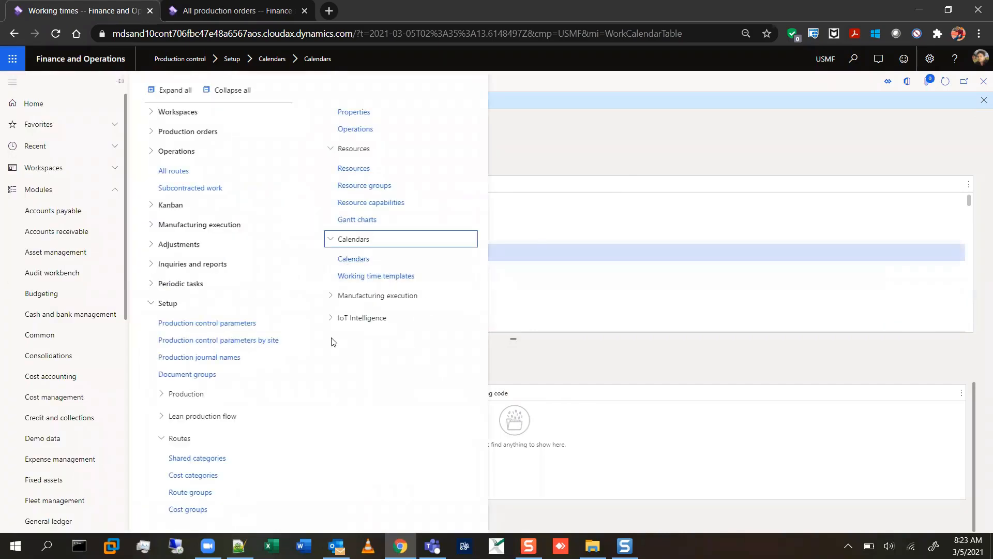
pyautogui.click(149, 136)
pyautogui.click(221, 151)
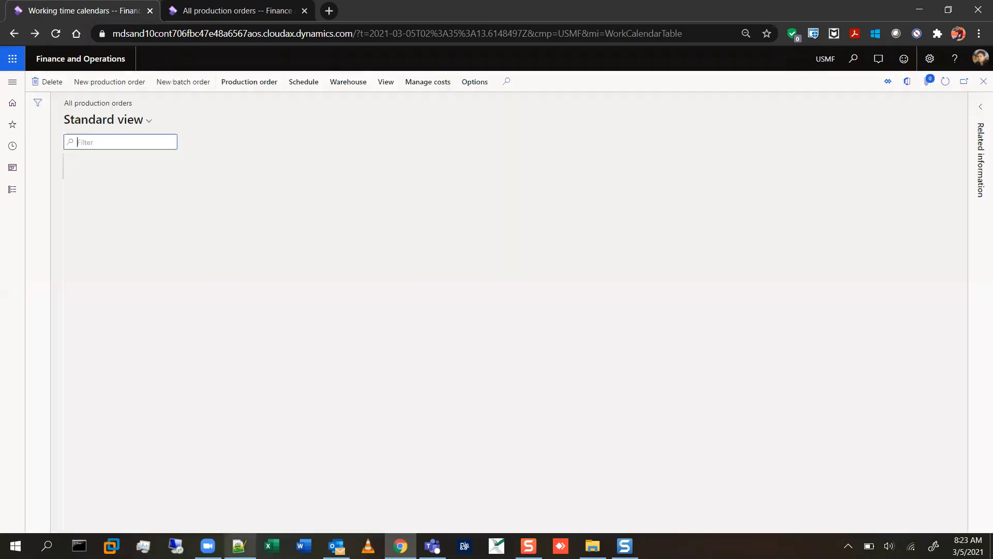
# Switch to Notepad++ and write ESTIMATED in the empty document, moved down to leave two empty lines above it.
pyautogui.click(238, 546)
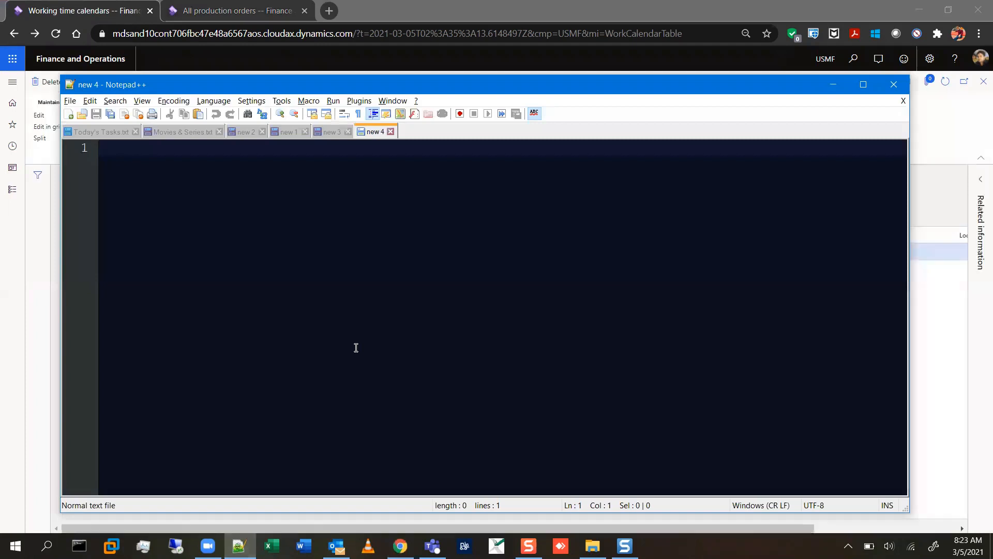
pyautogui.write('E')
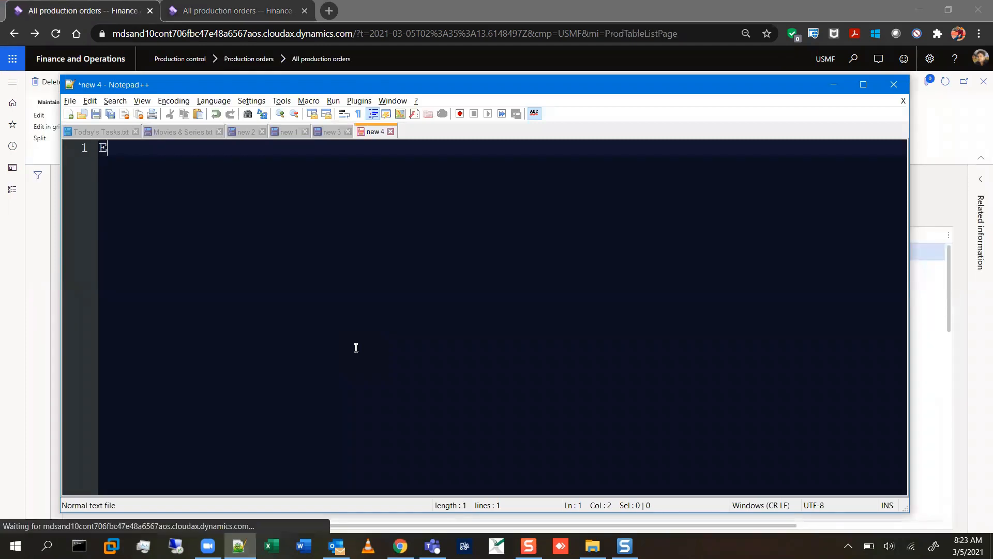
pyautogui.write('STIMATED')
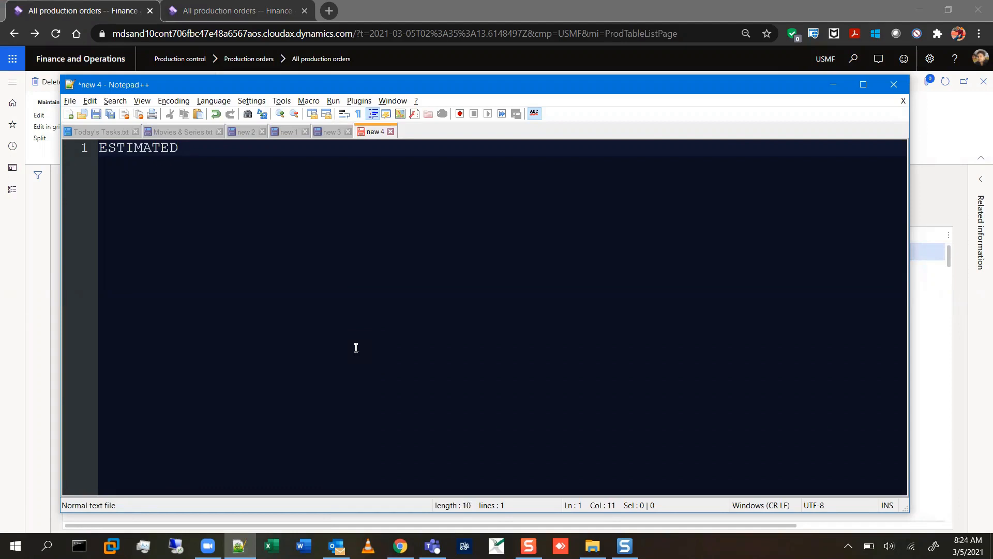
pyautogui.press('Left')
pyautogui.press('Left')
pyautogui.press('Left')
pyautogui.press('Left')
pyautogui.press('Left')
pyautogui.press('Left')
pyautogui.press('Left')
pyautogui.press('Left')
pyautogui.press('Return')
pyautogui.press('Return')
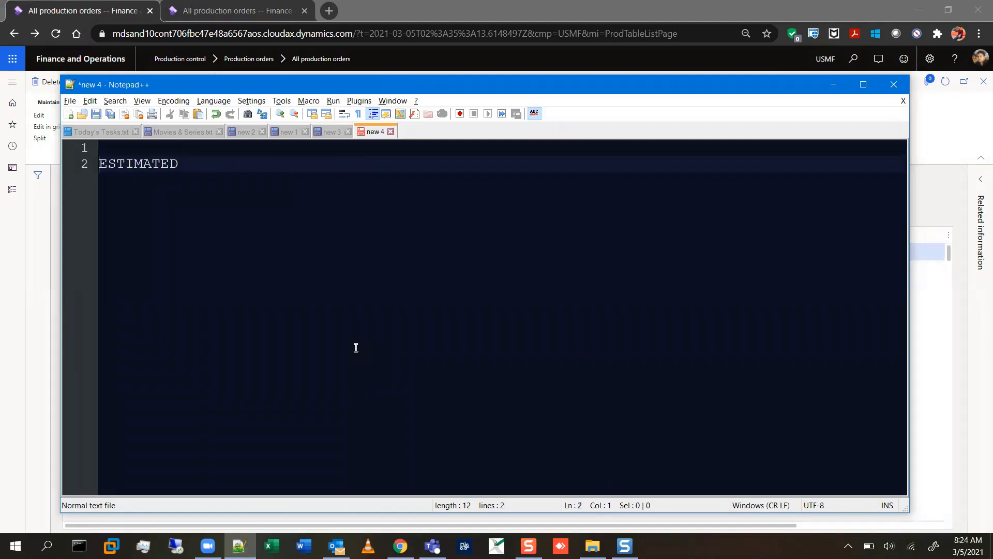
# Write "CREATED : PO is created." on the first line, above ESTIMATED.
pyautogui.press('Up')
pyautogui.press('Up')
pyautogui.write('CREATE')
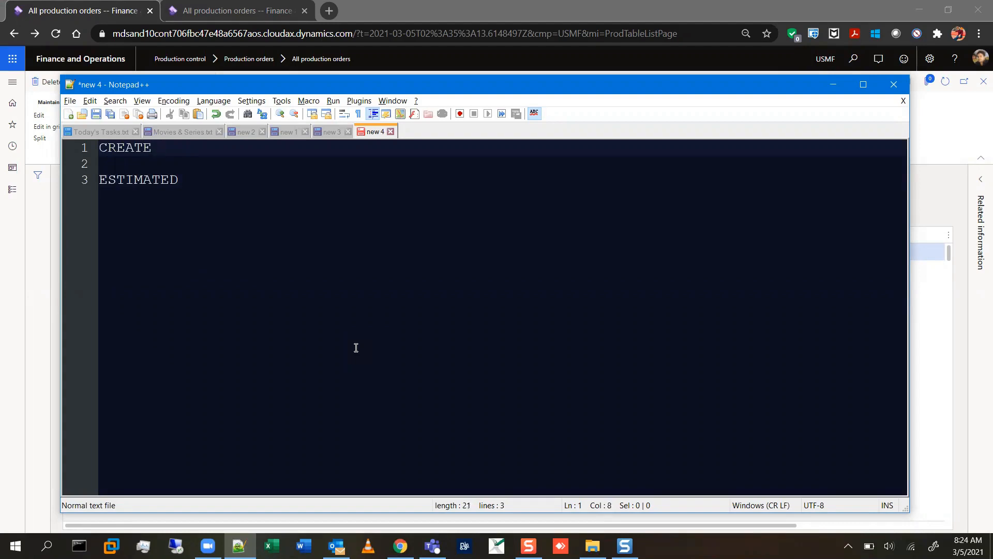
pyautogui.press('BackSpace')
pyautogui.write('D : PO is created')
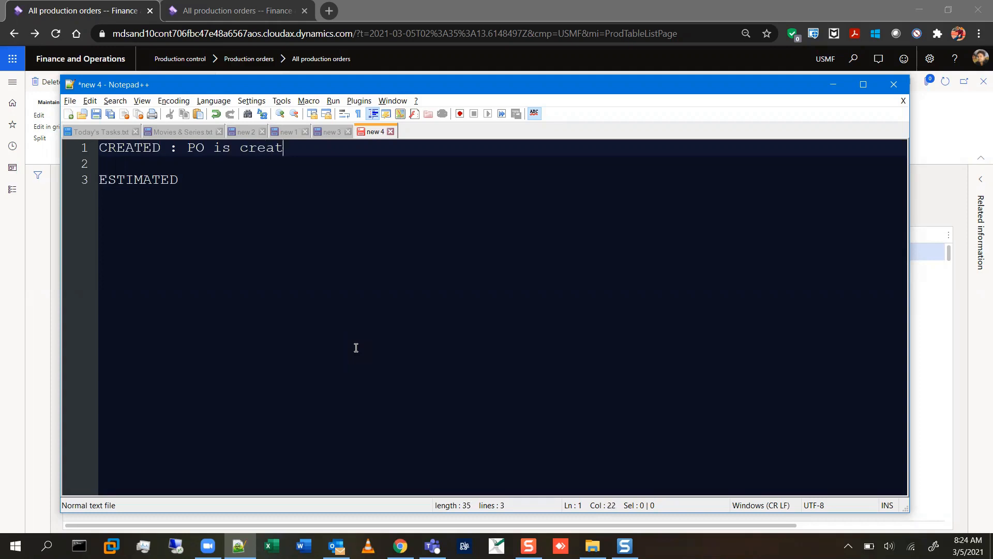
pyautogui.write('.')
# Complete the ESTIMATED line with the description ": Cost estimate".
pyautogui.press('Down')
pyautogui.press('Down')
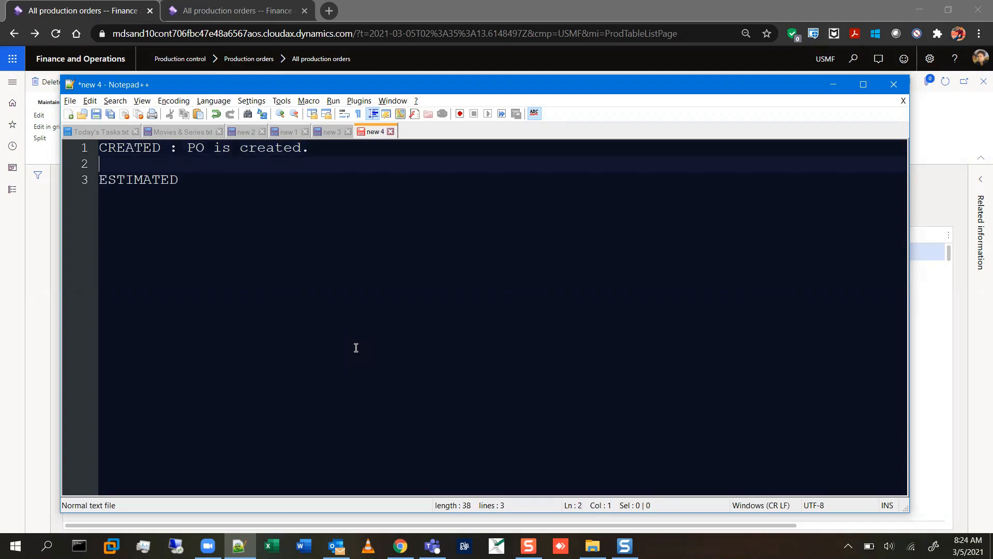
pyautogui.write(': ')
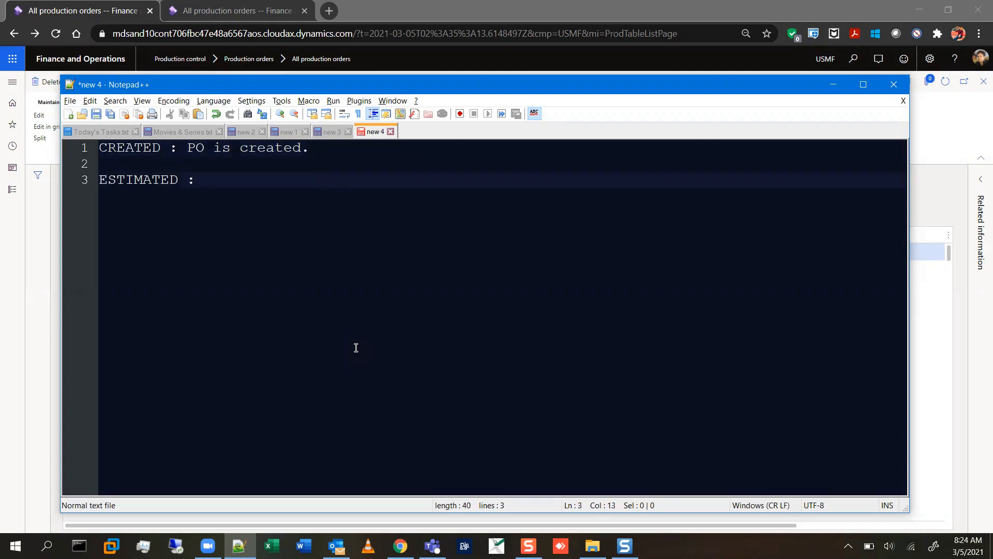
pyautogui.write('Cost estimat')
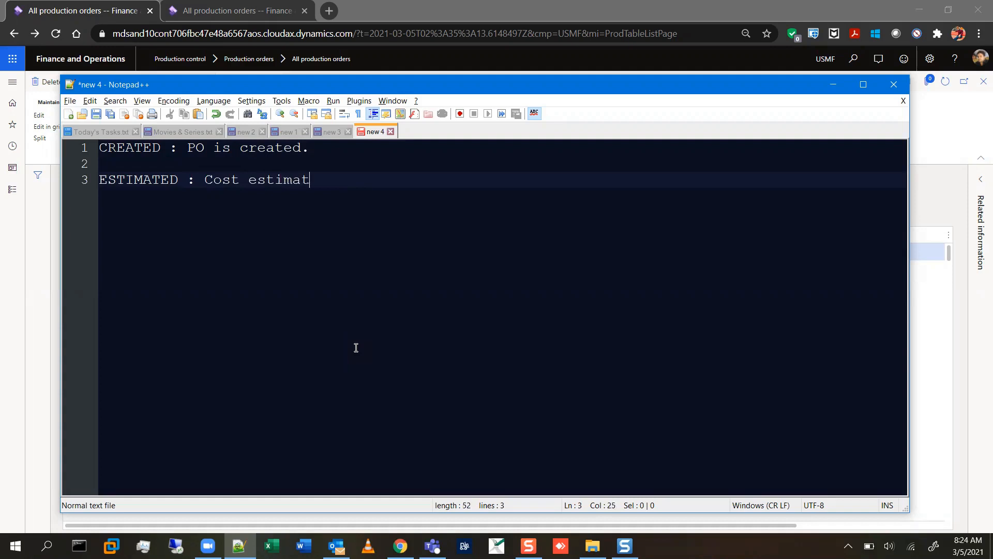
pyautogui.write('e')
# Add the line "RELEASE : Work is created" below the ESTIMATED line, separated by a blank line.
pyautogui.press('Return')
pyautogui.press('Return')
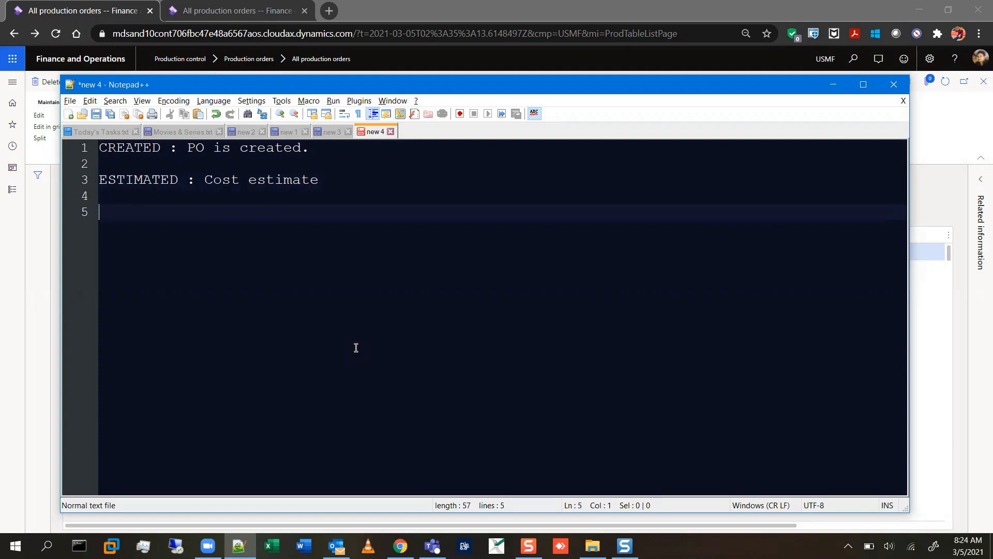
pyautogui.write('Re')
pyautogui.press('BackSpace')
pyautogui.write('ELEASE :')
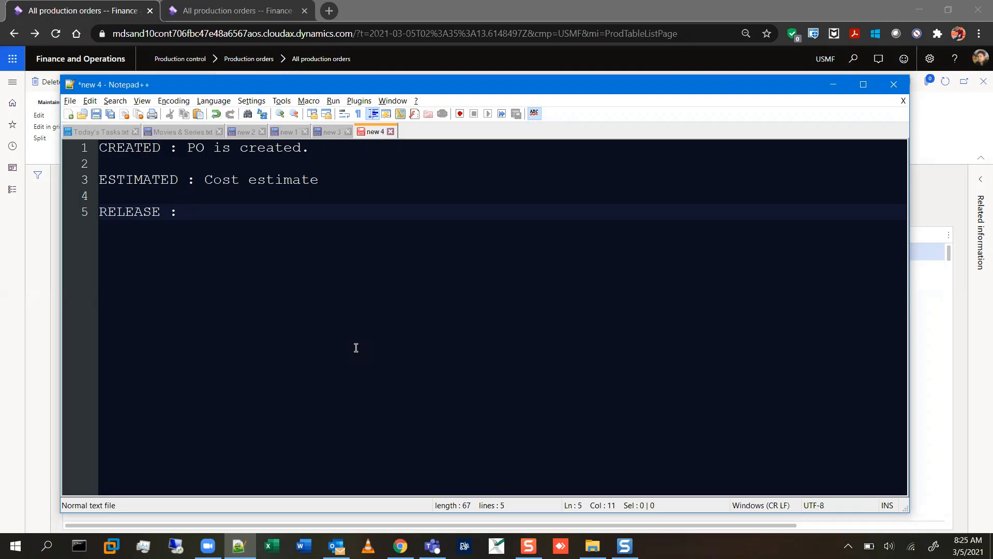
pyautogui.write('Work is created')
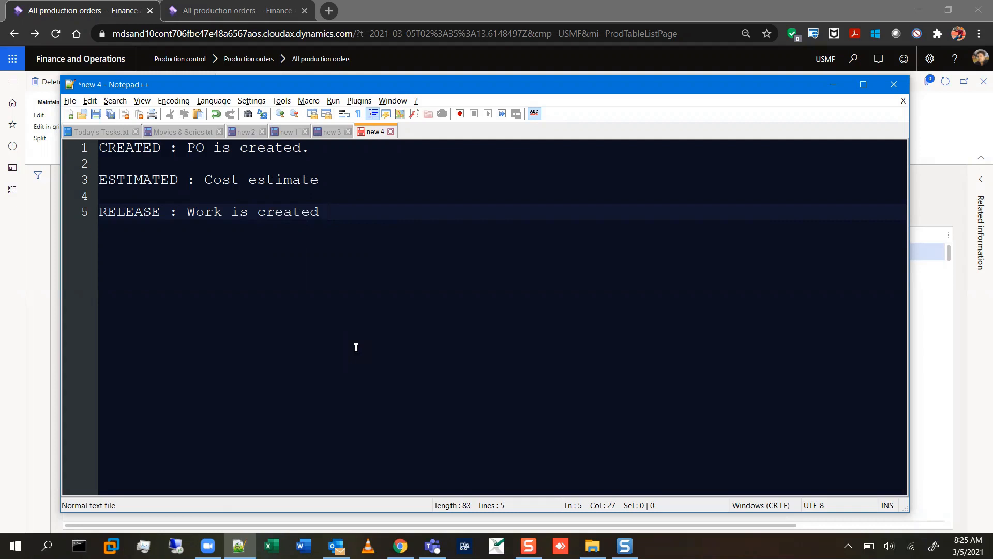
# Add the line START : PO is started "STATUS" below the RELEASE line, separated by a blank line.
pyautogui.press('Return')
pyautogui.press('Return')
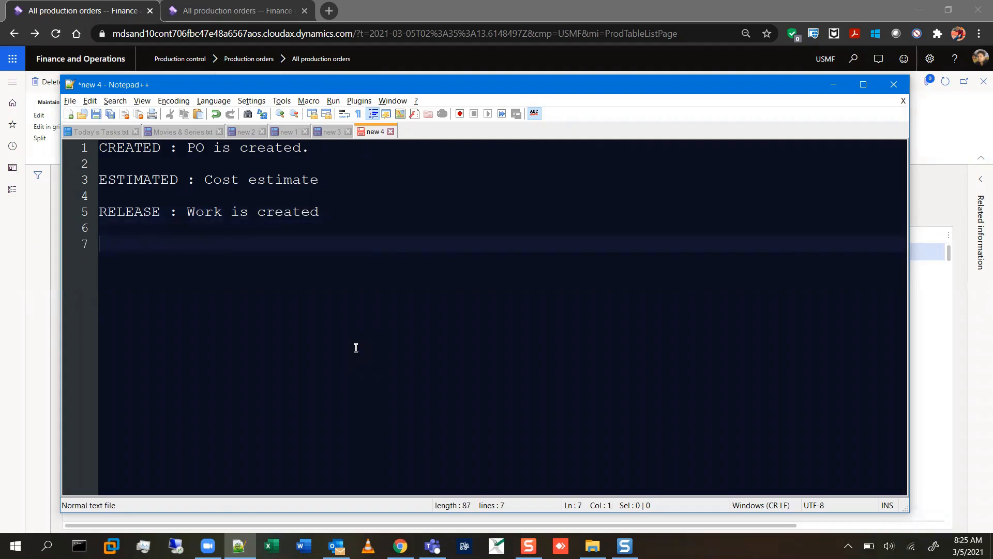
pyautogui.write('START : PO is')
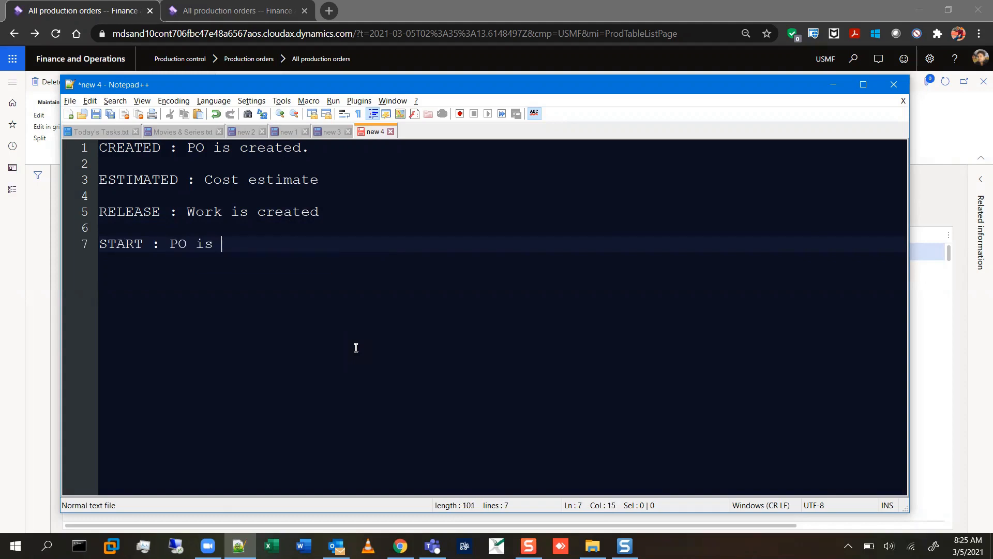
pyautogui.write(' s')
pyautogui.press('BackSpace')
pyautogui.write('started "STATUS"')
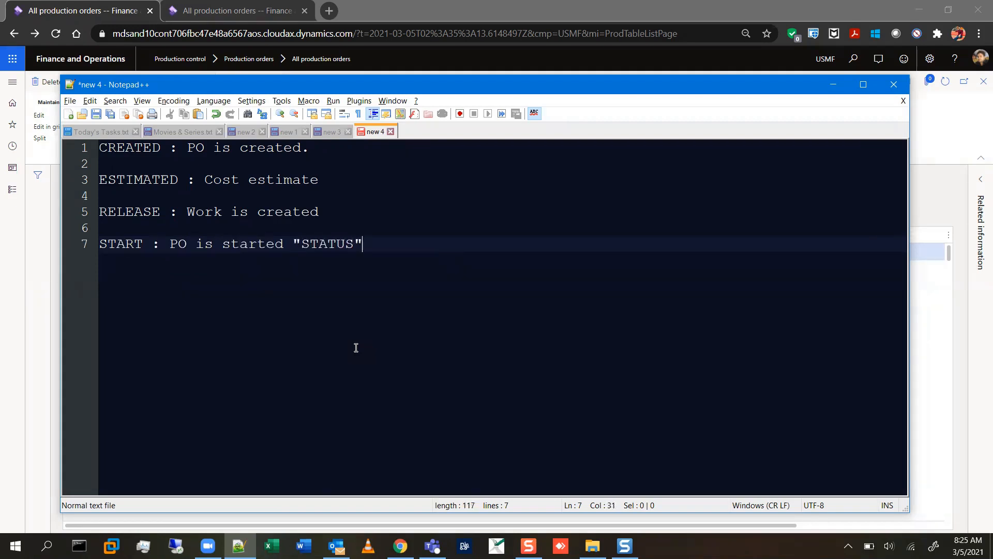
pyautogui.write(', R')
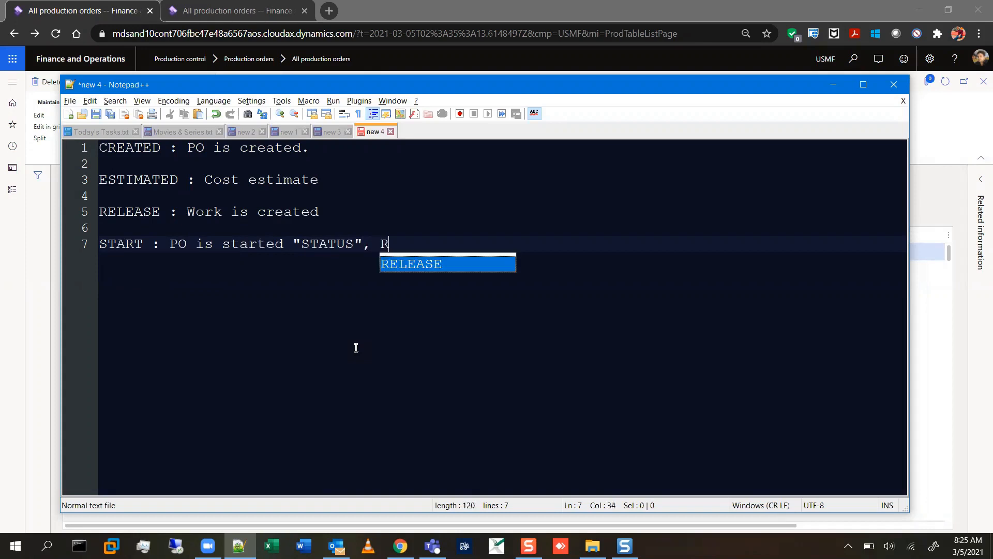
pyautogui.write('M cons')
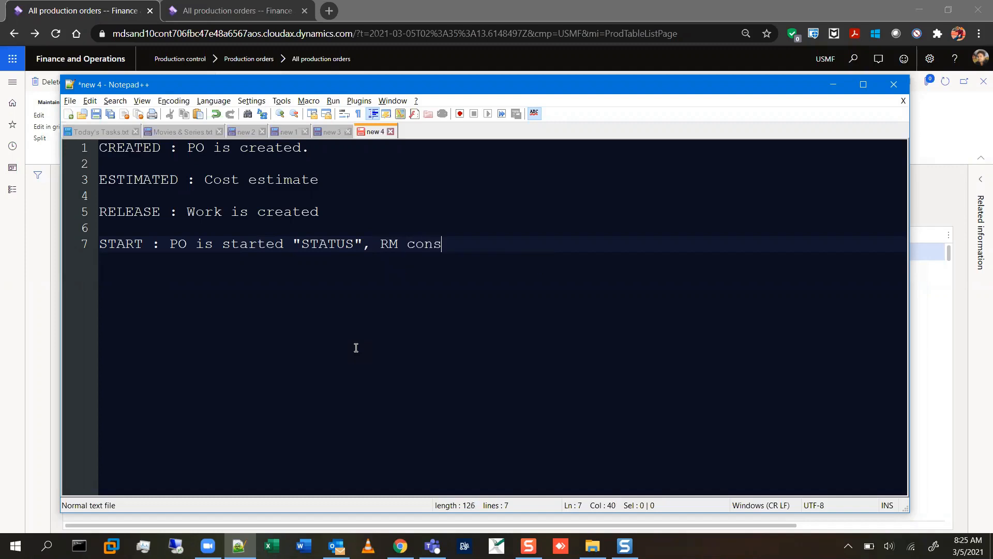
pyautogui.write('p.')
# Extend the START line with ", RM/Operations consp.".
pyautogui.press('Left')
pyautogui.press('Left')
pyautogui.press('Left')
pyautogui.press('Left')
pyautogui.press('Left')
pyautogui.press('Left')
pyautogui.press('Left')
pyautogui.write('/Operation')
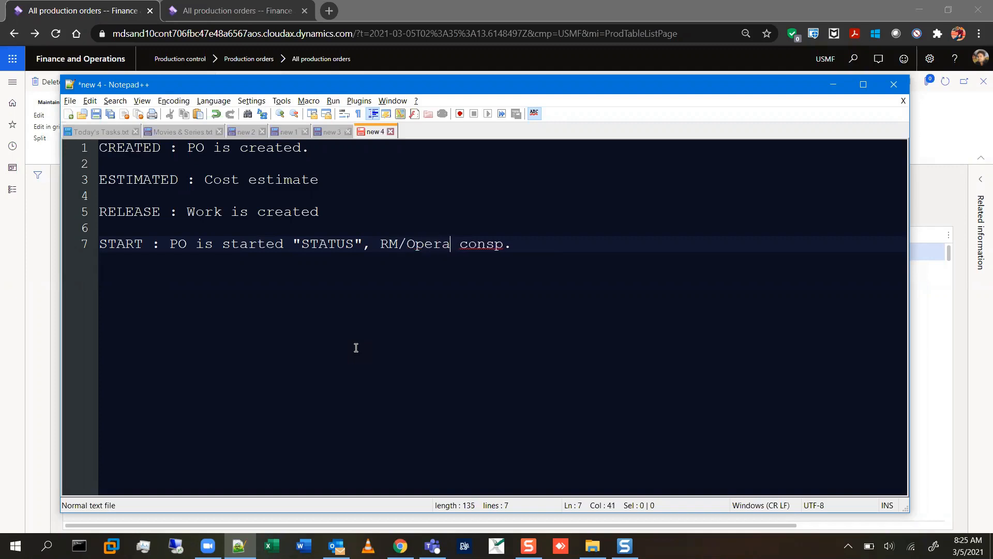
pyautogui.write('s')
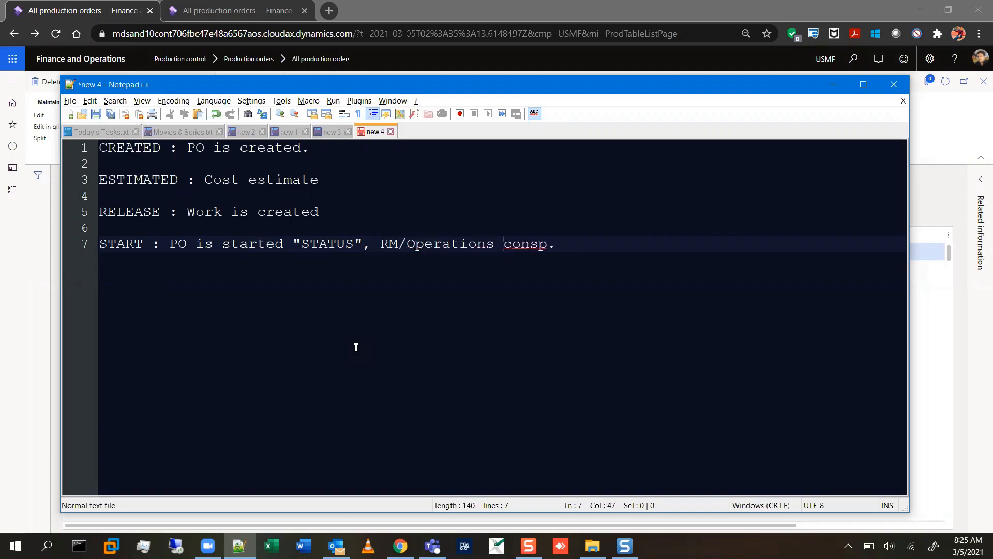
# Add the line "RAF: FG is produced" below the START line, separated by a blank line.
pyautogui.hotkey('ctrl', 'Right')
pyautogui.press('Return')
pyautogui.press('Return')
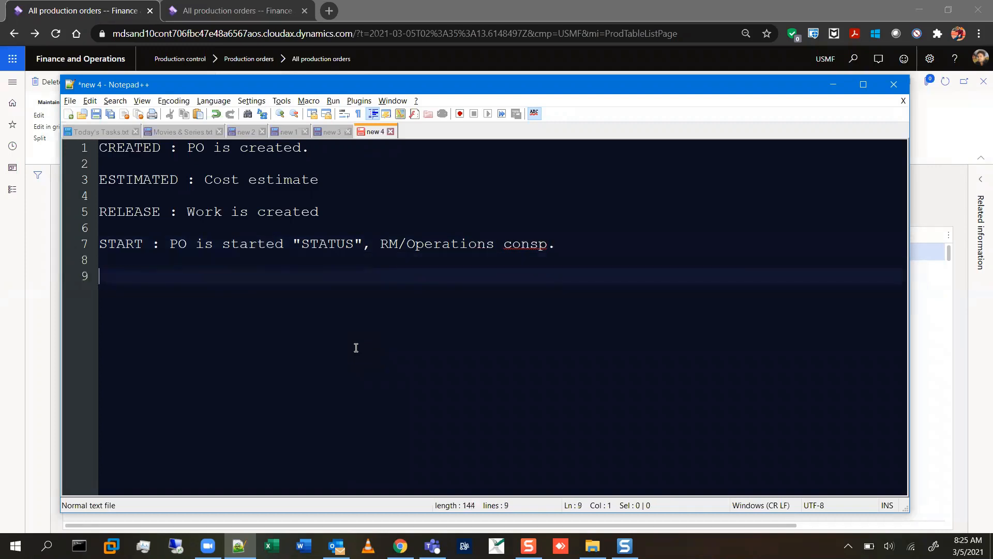
pyautogui.write('R')
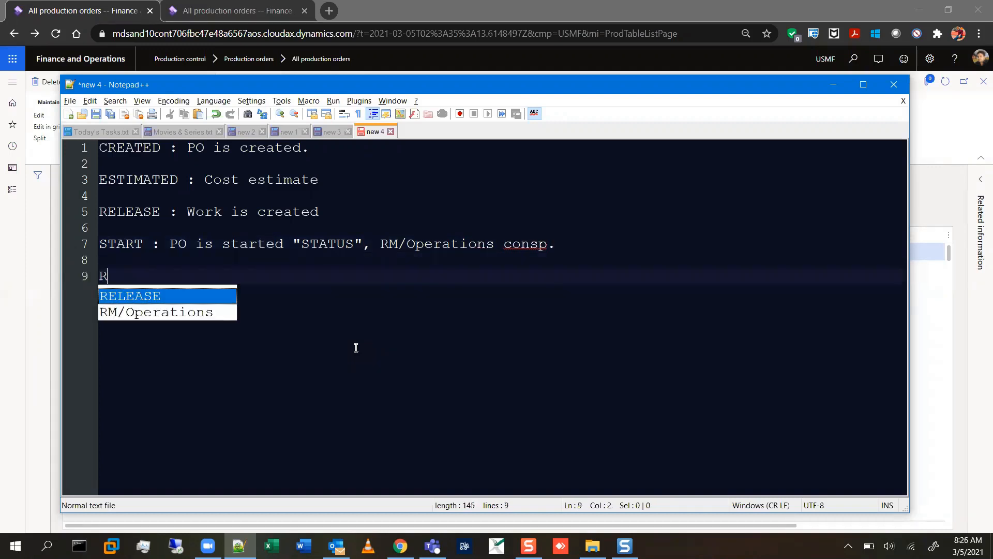
pyautogui.write('e')
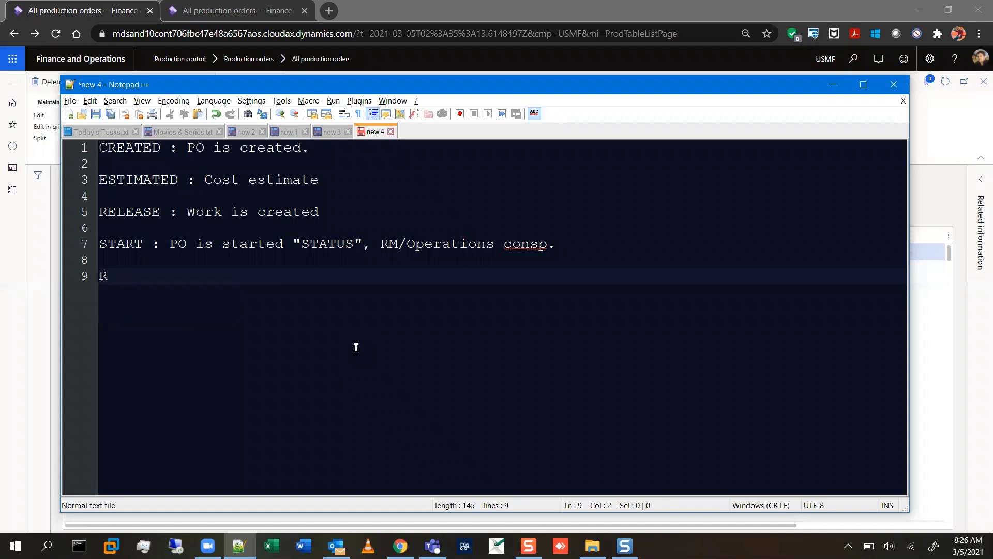
pyautogui.write('AF: FG i')
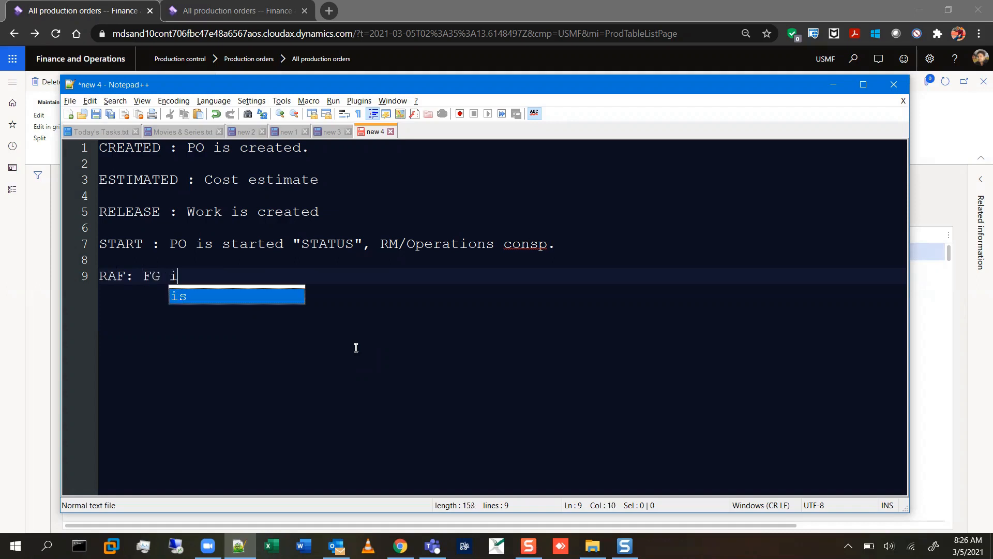
pyautogui.write('s produced')
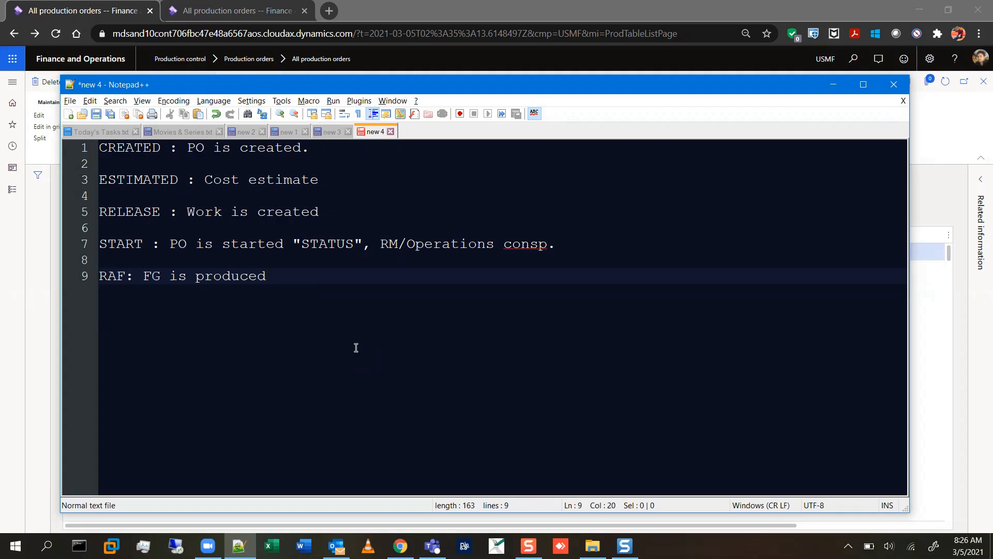
# Extend the RAF line with a comma and the text "RM/Operations consp." copied from the START line.
pyautogui.write(',')
pyautogui.moveTo(381, 243); pyautogui.dragTo(561, 251)
pyautogui.hotkey('ctrl', 'c')
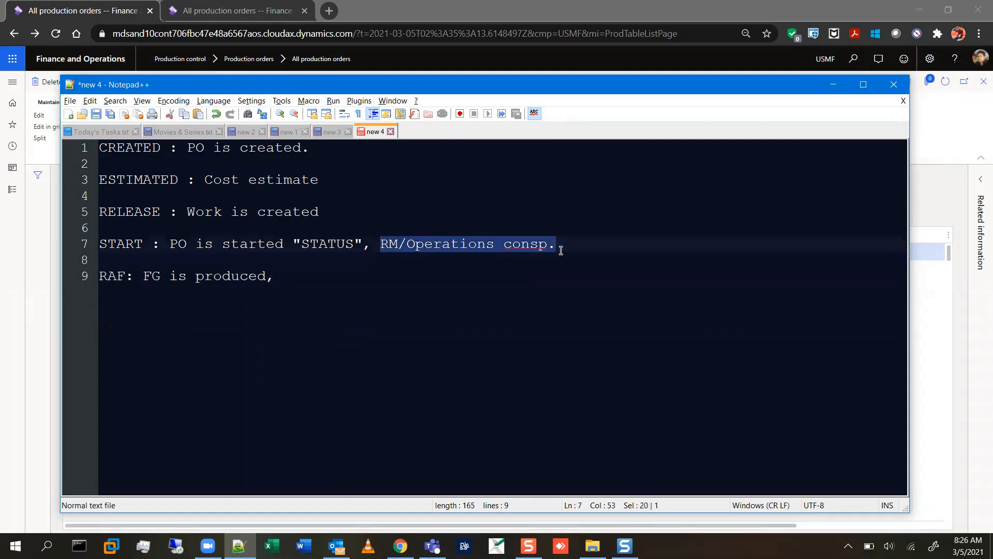
pyautogui.click(298, 276)
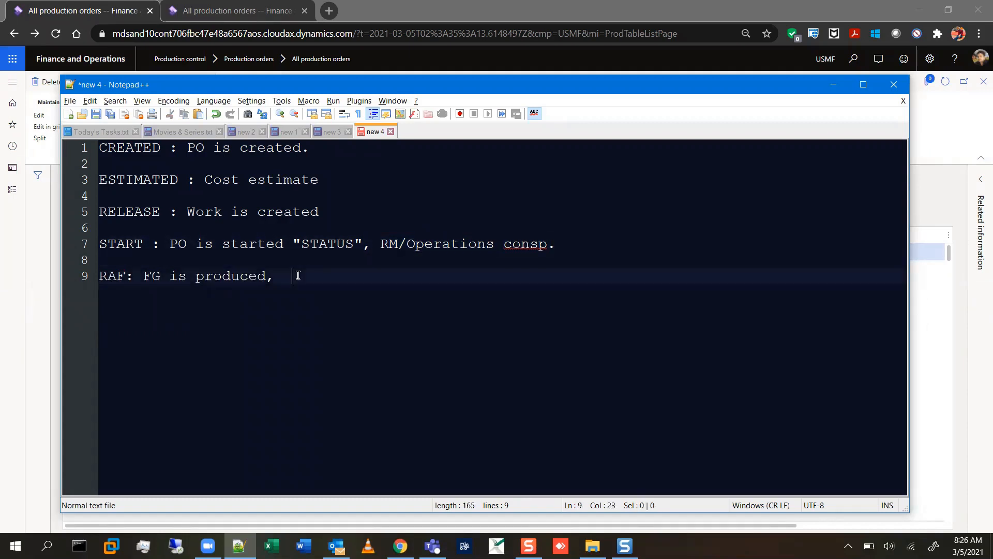
pyautogui.hotkey('ctrl', 'v')
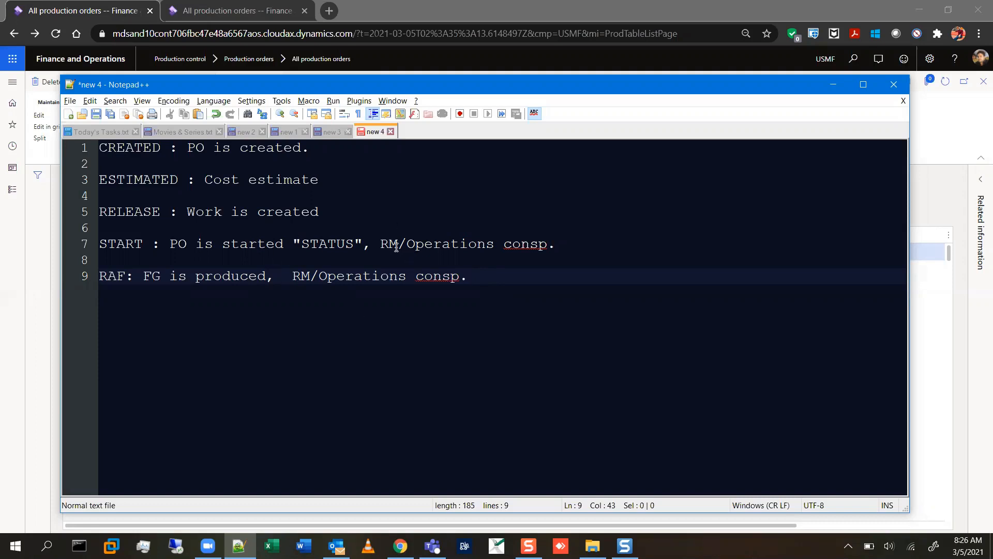
pyautogui.click(435, 244)
pyautogui.click(462, 246)
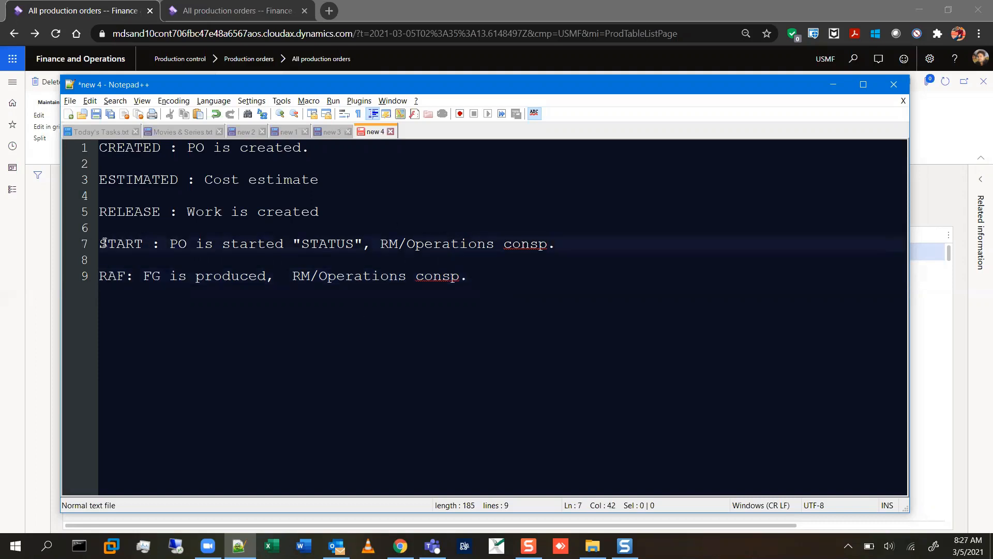
pyautogui.moveTo(104, 243); pyautogui.dragTo(151, 244)
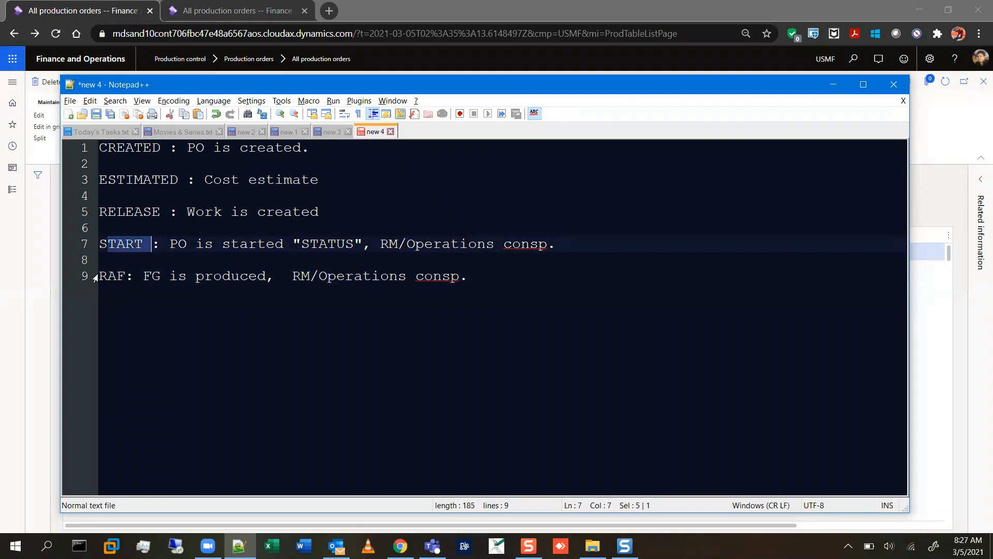
pyautogui.moveTo(96, 277); pyautogui.dragTo(130, 278)
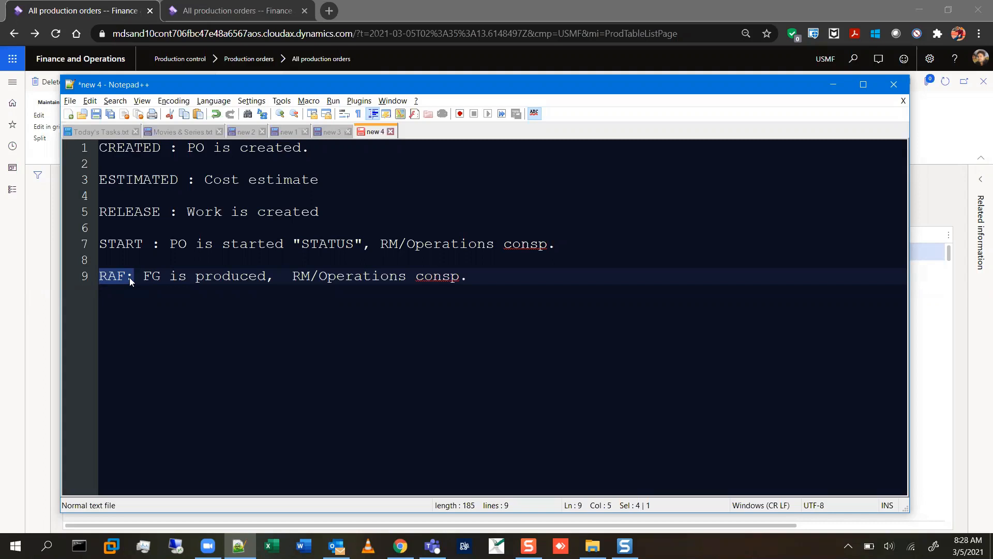
# Add the line "END: GL accounts hit" below the RAF line, separated by a blank line.
pyautogui.press('End')
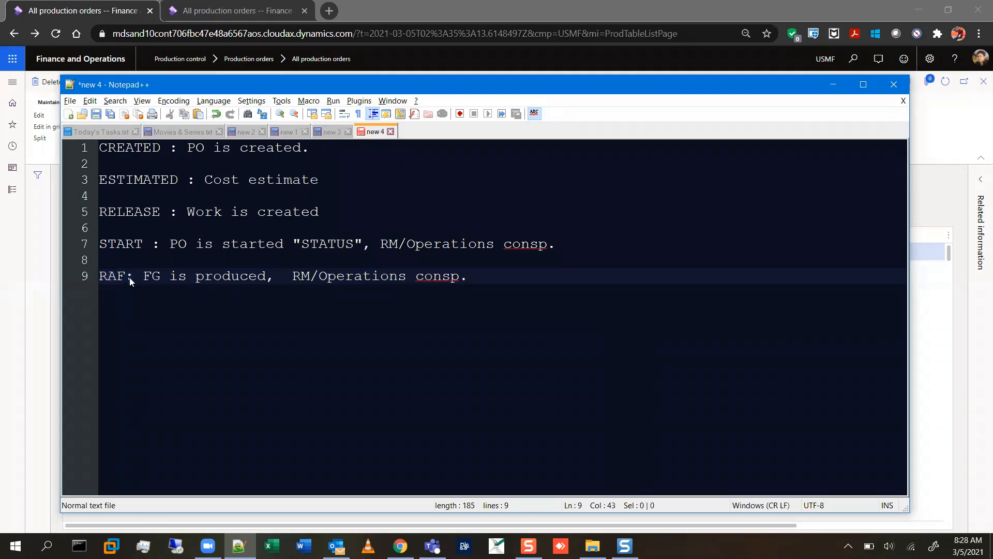
pyautogui.press('Return')
pyautogui.press('Return')
pyautogui.write('END')
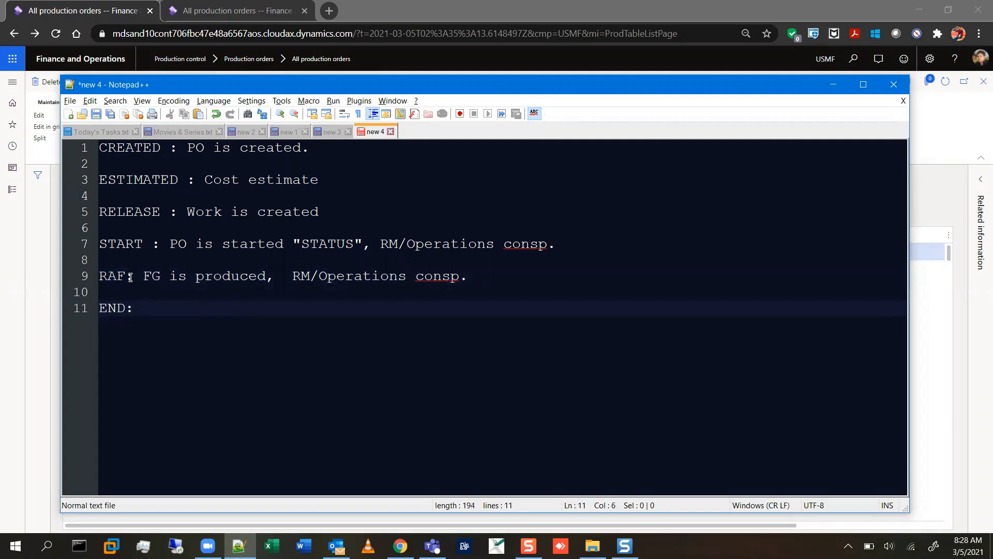
pyautogui.write(': P')
pyautogui.press('BackSpace')
pyautogui.write('GL accounts')
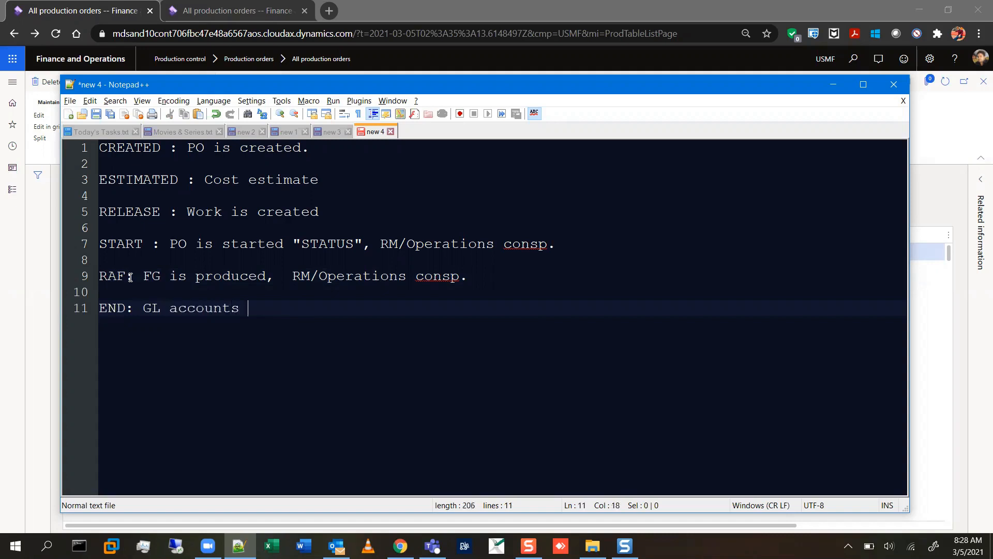
pyautogui.write(' hit')
pyautogui.moveTo(102, 148); pyautogui.dragTo(282, 310)
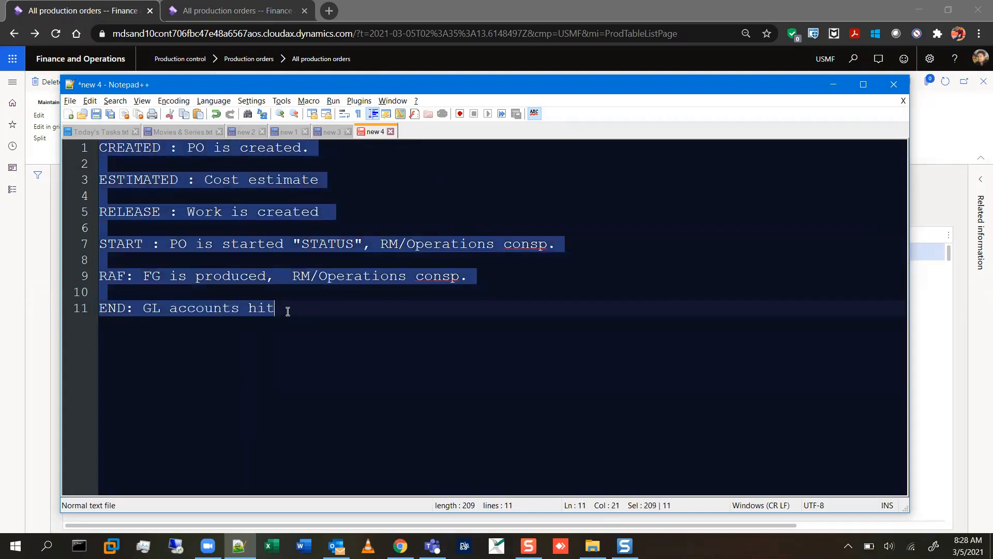
pyautogui.click(284, 310)
pyautogui.moveTo(102, 149); pyautogui.dragTo(278, 317)
# Switch to Finance and Operations and start a new production order for item Sunglass, inserting the active bill of materials and route versions.
pyautogui.click(834, 85)
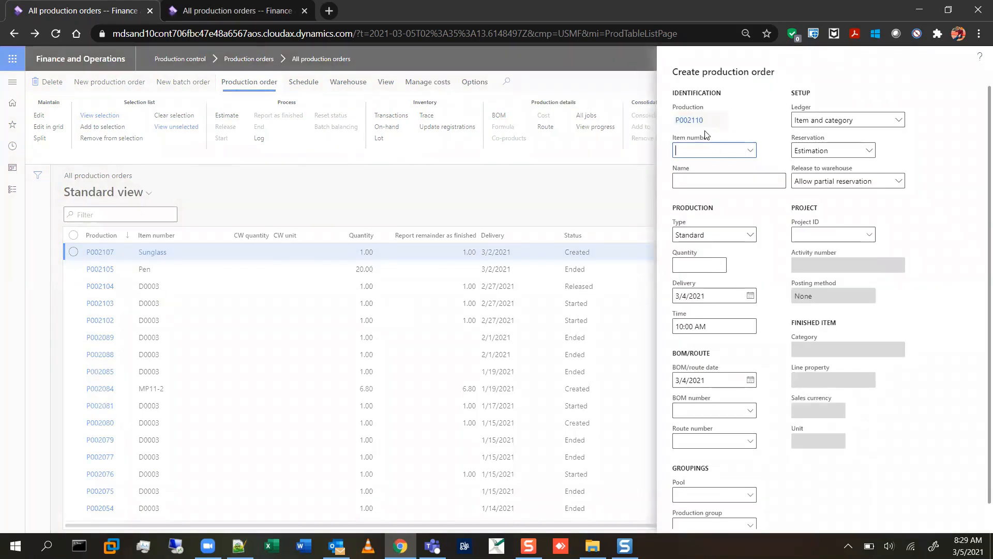
pyautogui.write('Sunglass')
pyautogui.press('Tab')
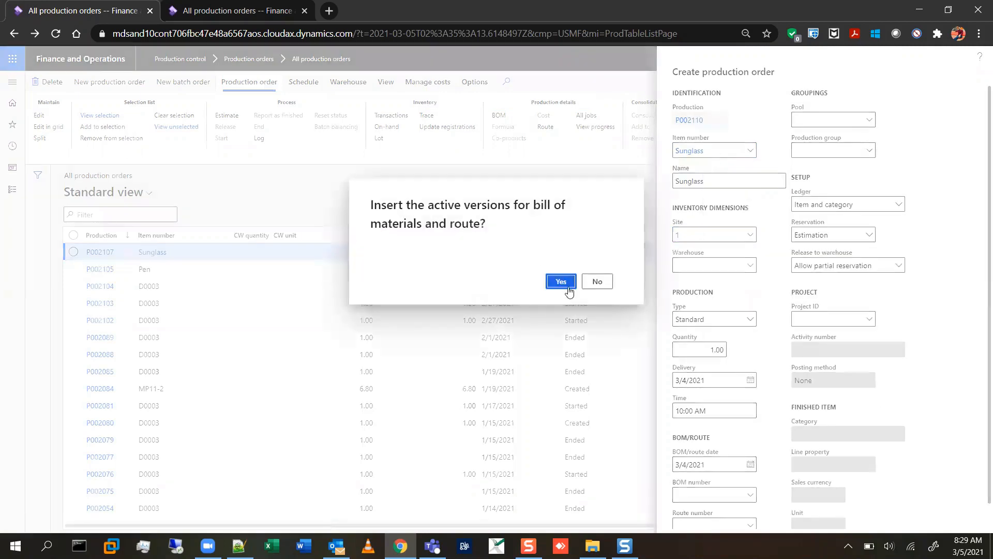
pyautogui.click(578, 283)
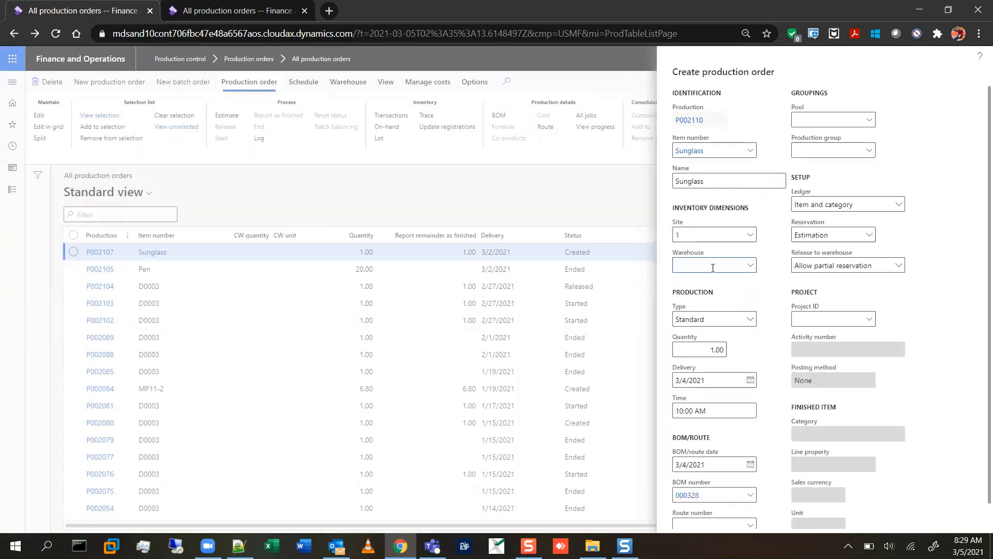
# Set the new production order's warehouse to 11 and its quantity to 5.
pyautogui.write('11')
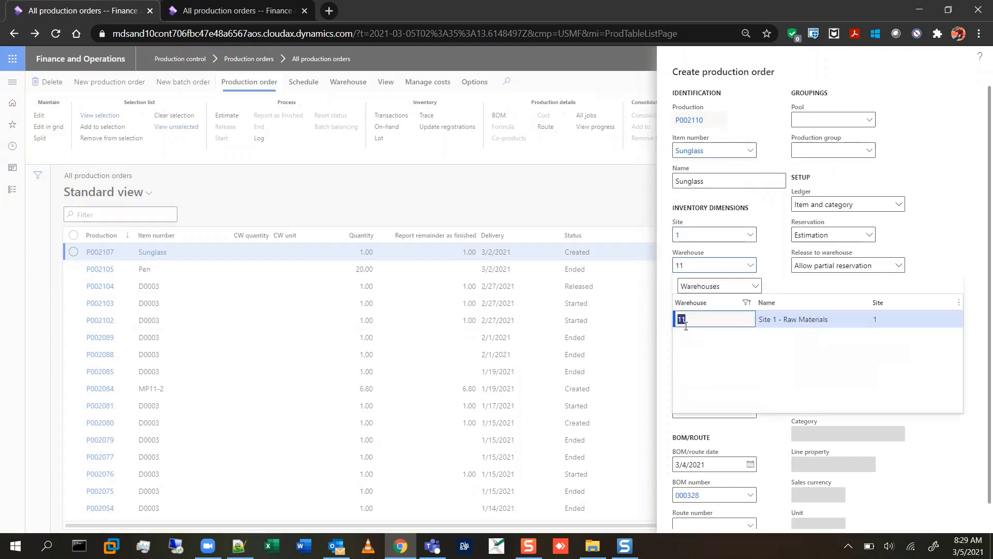
pyautogui.press('Return')
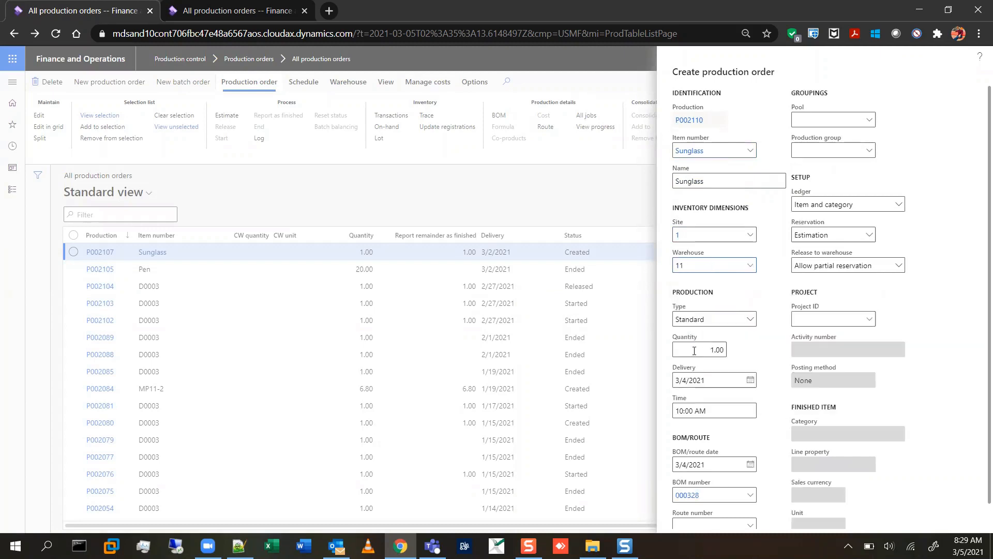
pyautogui.click(694, 351)
pyautogui.click(681, 352)
pyautogui.hotkey('ctrl', 'a')
pyautogui.write('5')
pyautogui.press('Tab')
# Set the delivery date to 3/5/2021 and create the Sunglass production order.
pyautogui.click(750, 381)
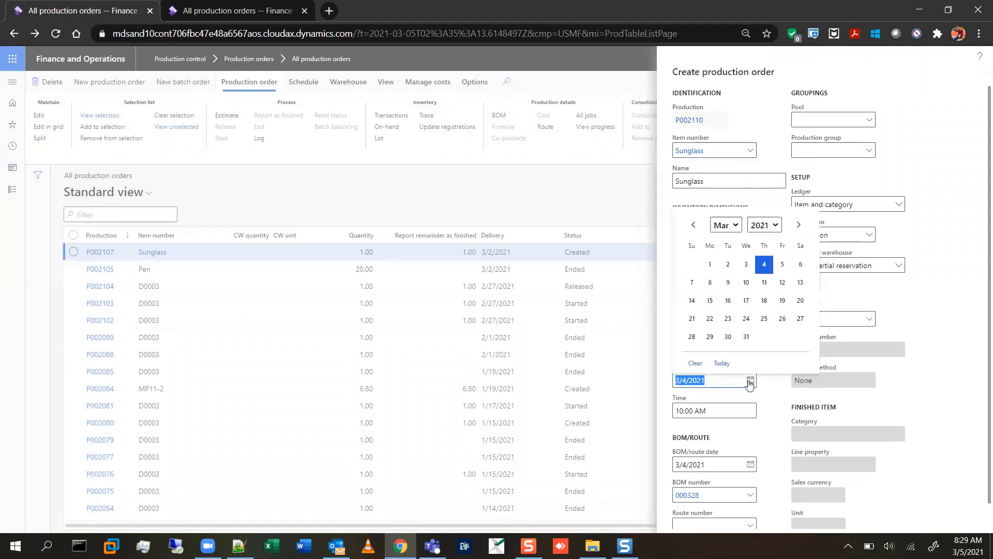
pyautogui.click(781, 264)
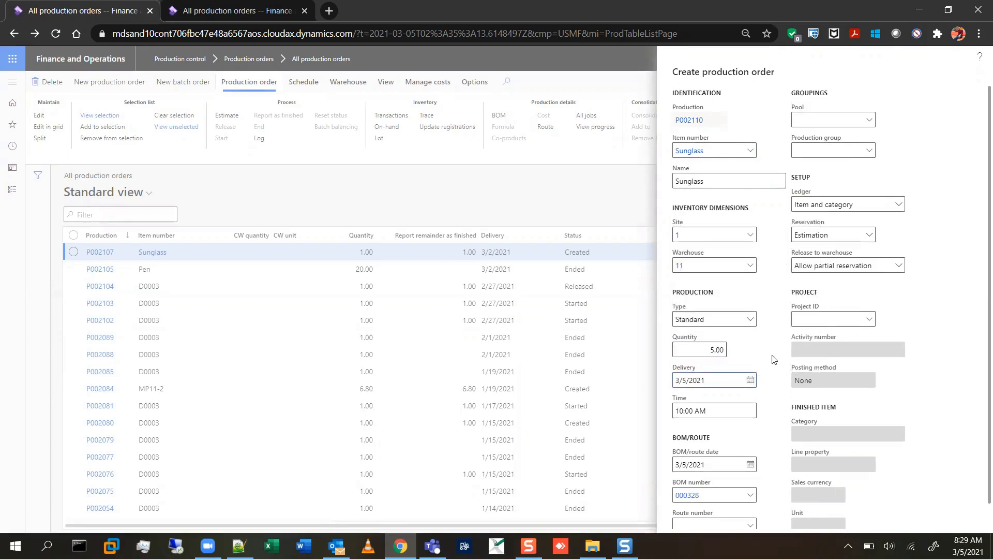
pyautogui.scroll(-1, 774, 358)
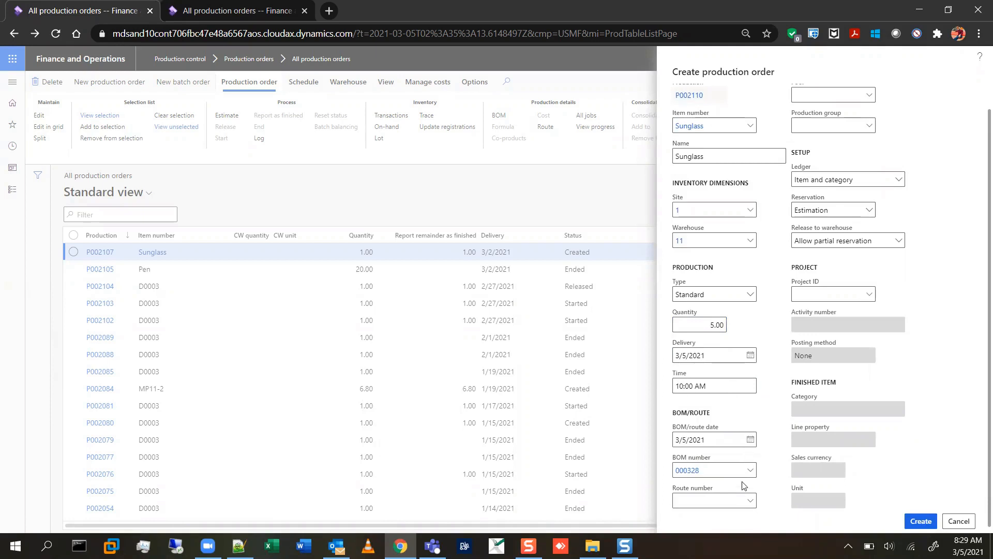
pyautogui.click(921, 521)
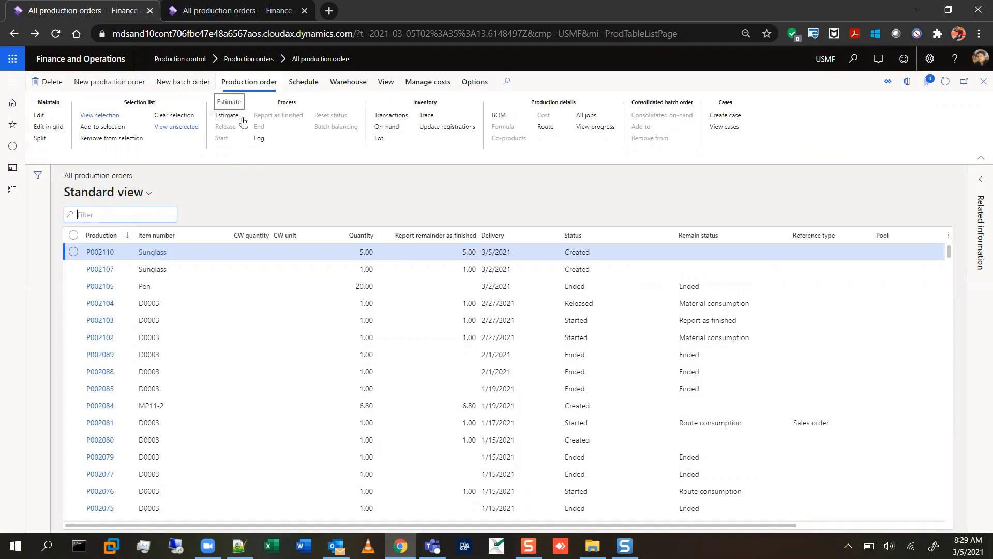
# Open the estimate for the new Sunglass order and check the available profit-setting options, keeping Standard.
pyautogui.click(230, 117)
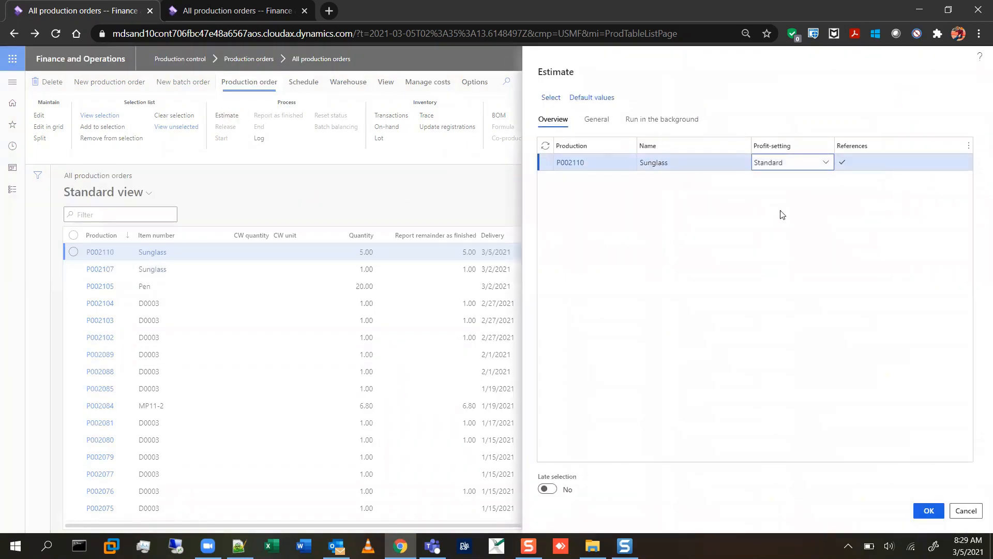
pyautogui.click(826, 163)
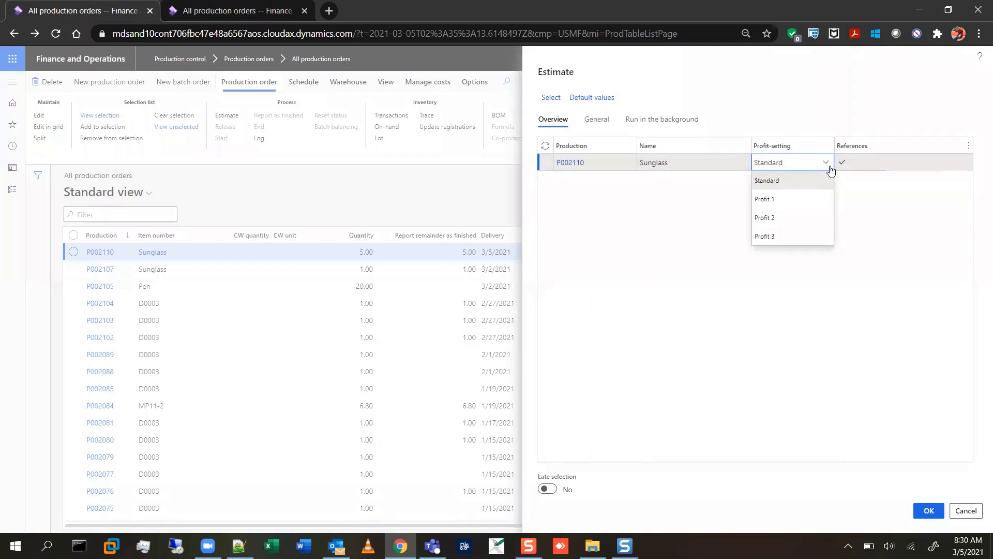
pyautogui.click(830, 170)
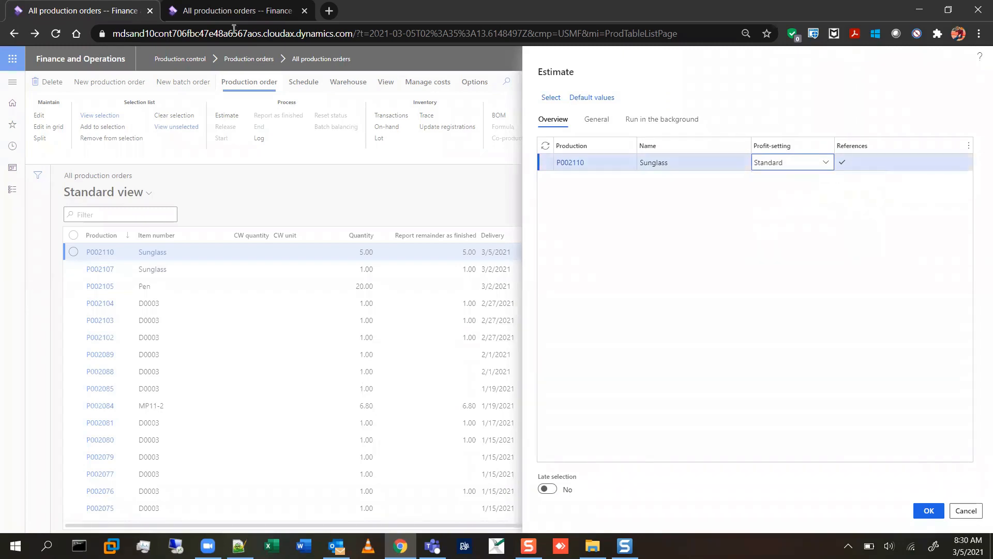
# In the other Finance and Operations browser tab, open the route cost groups and examine the profit settings of cost group M9.
pyautogui.click(228, 12)
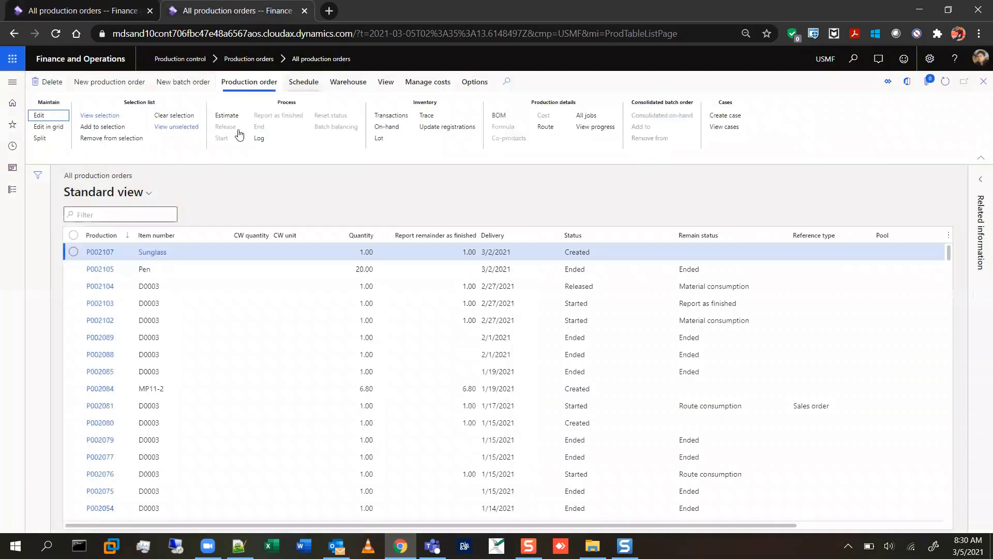
pyautogui.click(13, 81)
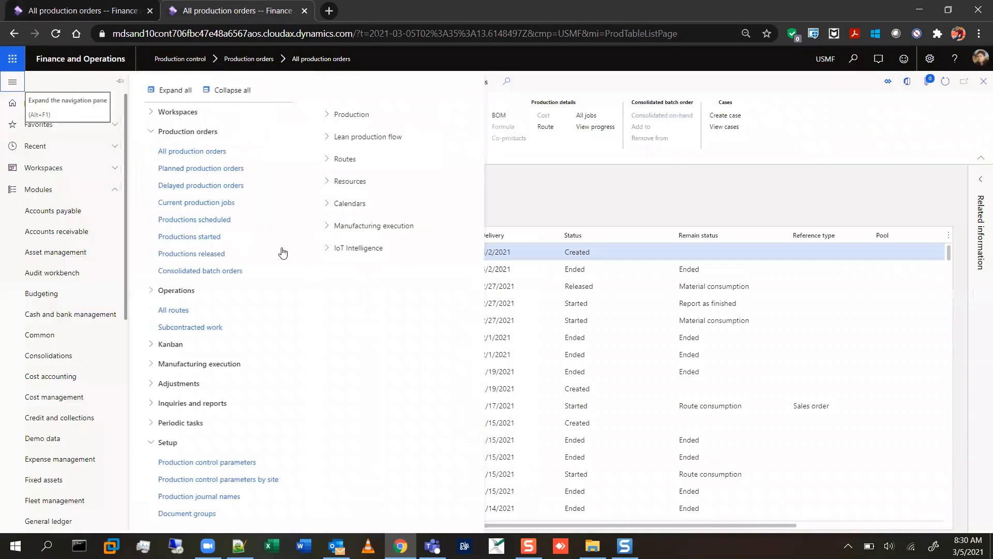
pyautogui.click(329, 160)
pyautogui.click(329, 161)
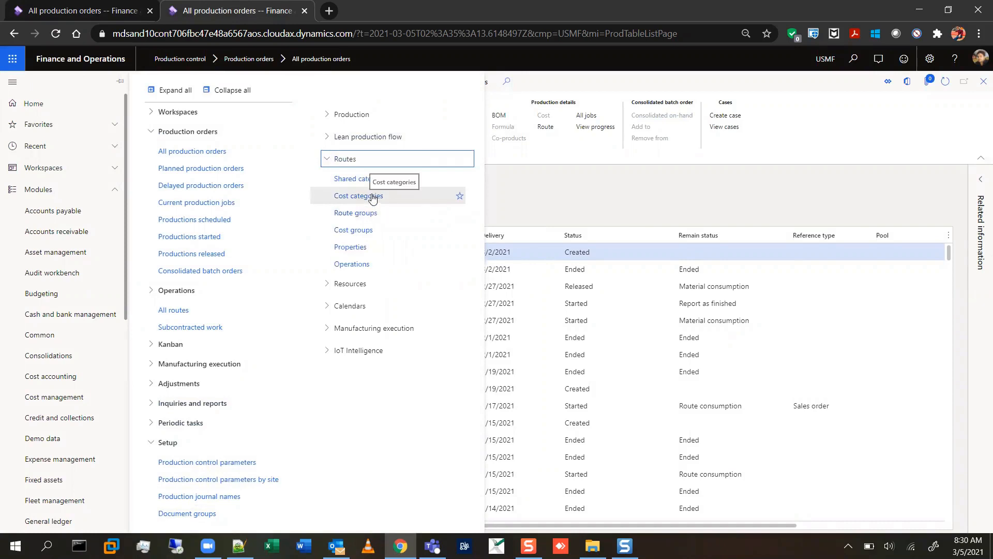
pyautogui.click(351, 231)
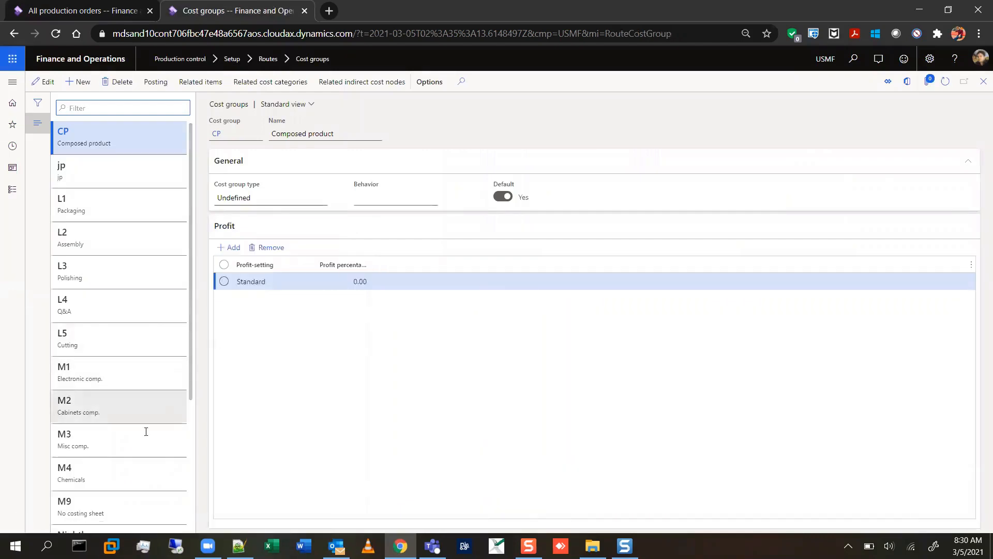
pyautogui.click(141, 500)
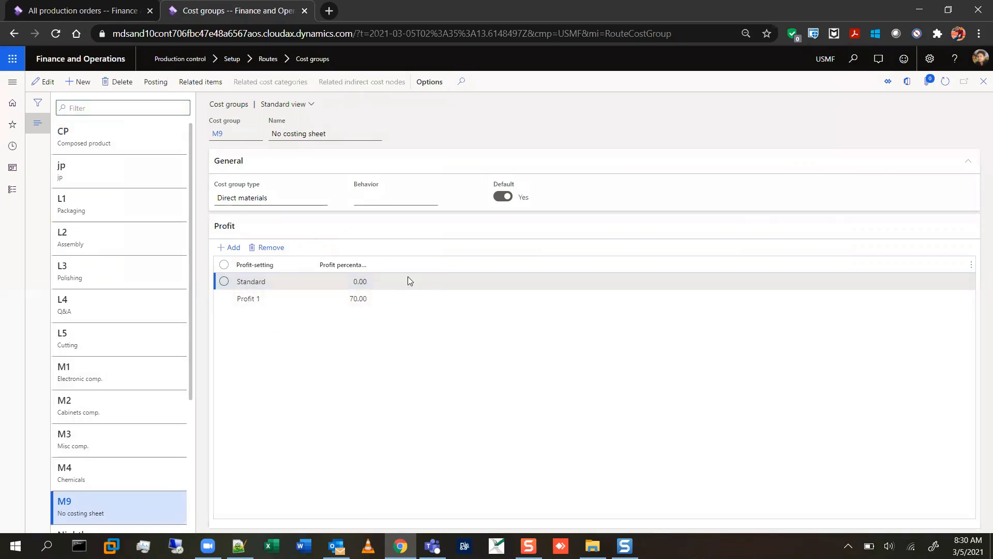
# Return to the open estimate, run it with the Standard profit-setting, and switch back to the Notepad++ status notes.
pyautogui.click(92, 11)
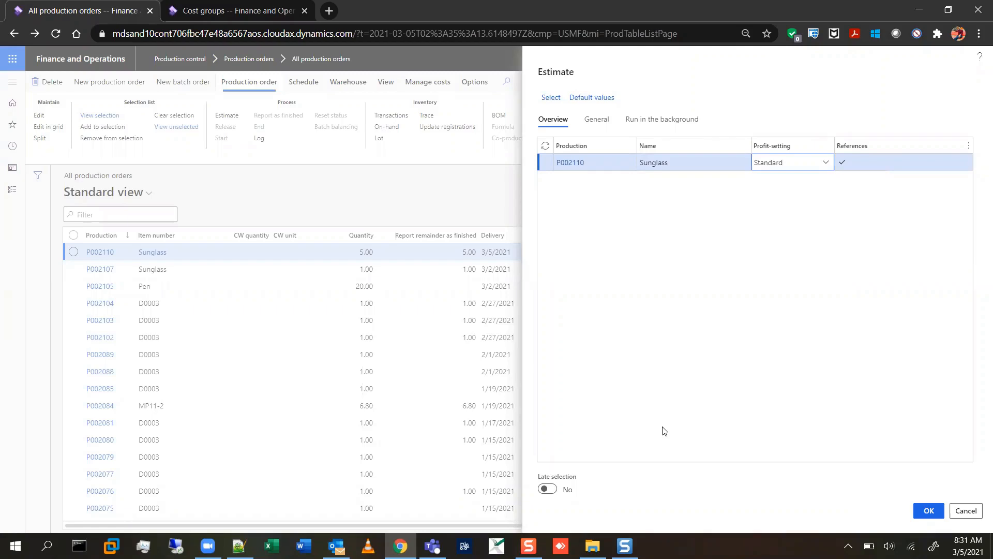
pyautogui.click(929, 507)
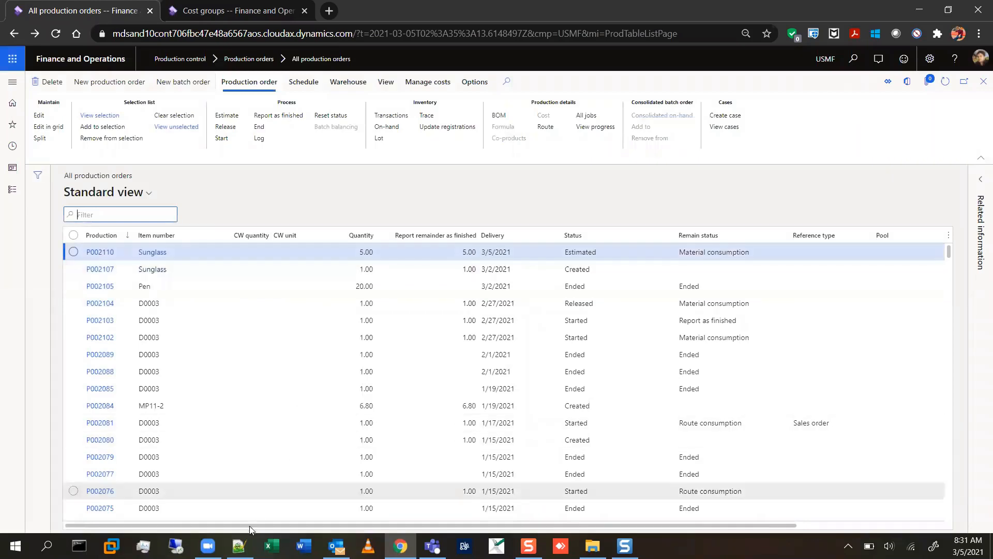
pyautogui.click(240, 545)
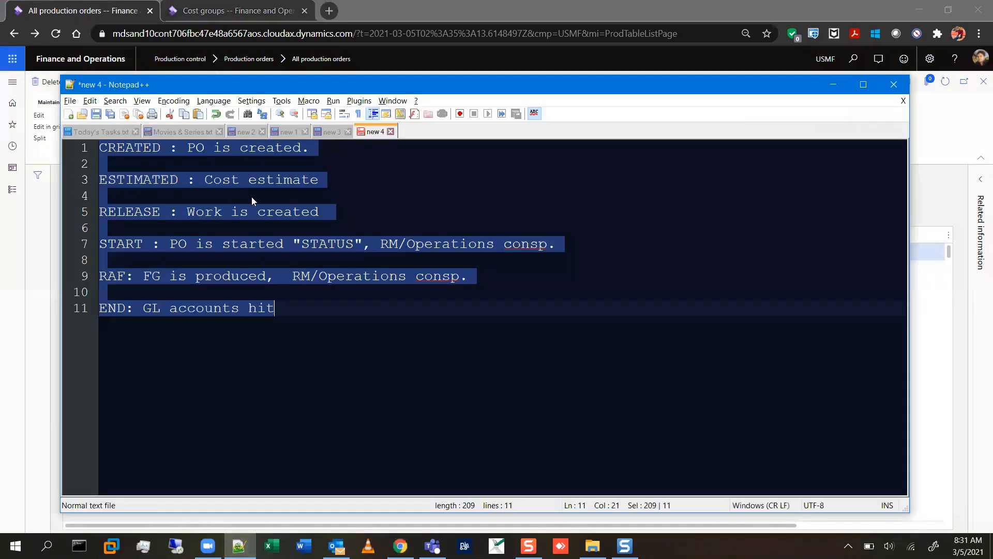
# Switch back to Finance and Operations and examine the Sunglass Frame and Glasses cost prices in the new Sunglass order's price calculation.
pyautogui.click(246, 181)
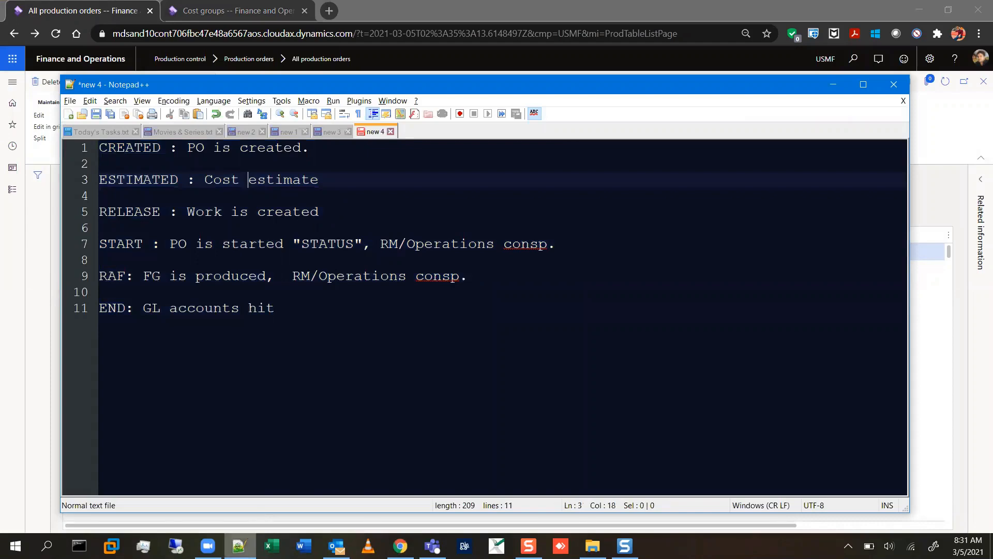
pyautogui.click(238, 545)
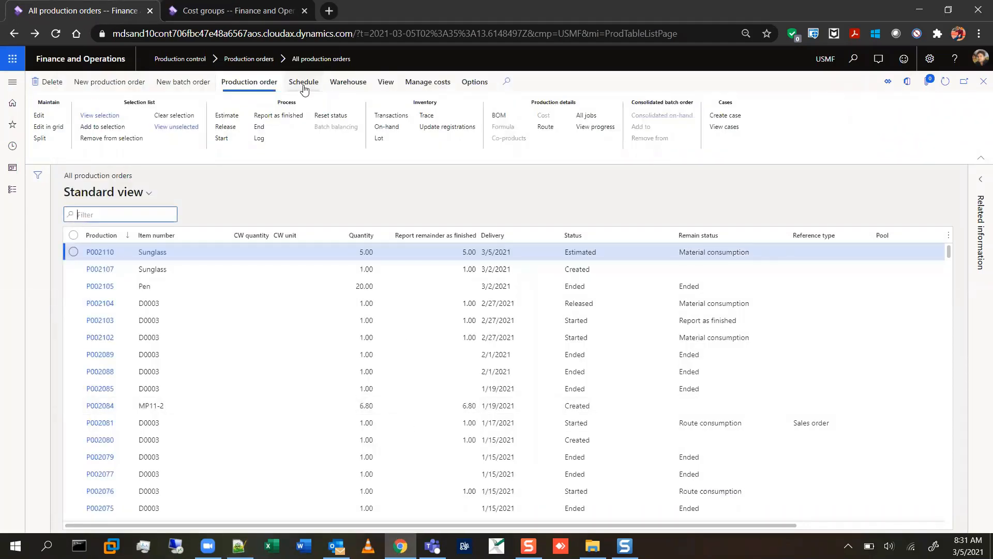
pyautogui.click(440, 82)
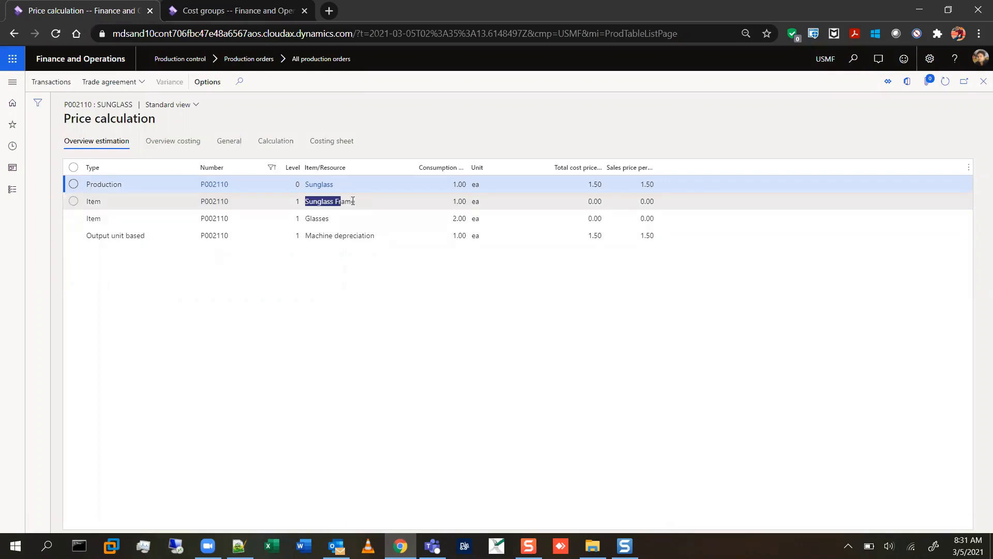
pyautogui.click(382, 202)
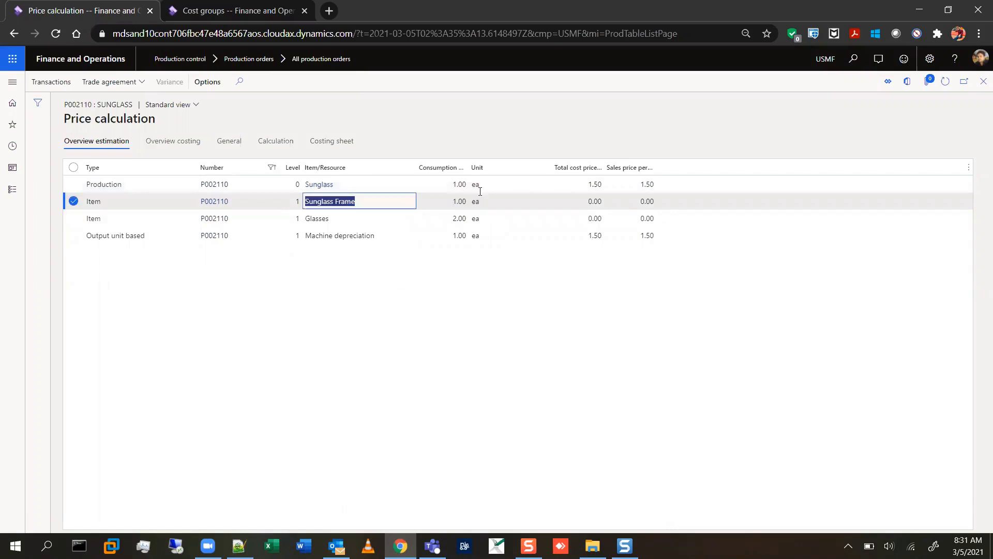
pyautogui.click(589, 201)
pyautogui.moveTo(581, 220); pyautogui.dragTo(612, 219)
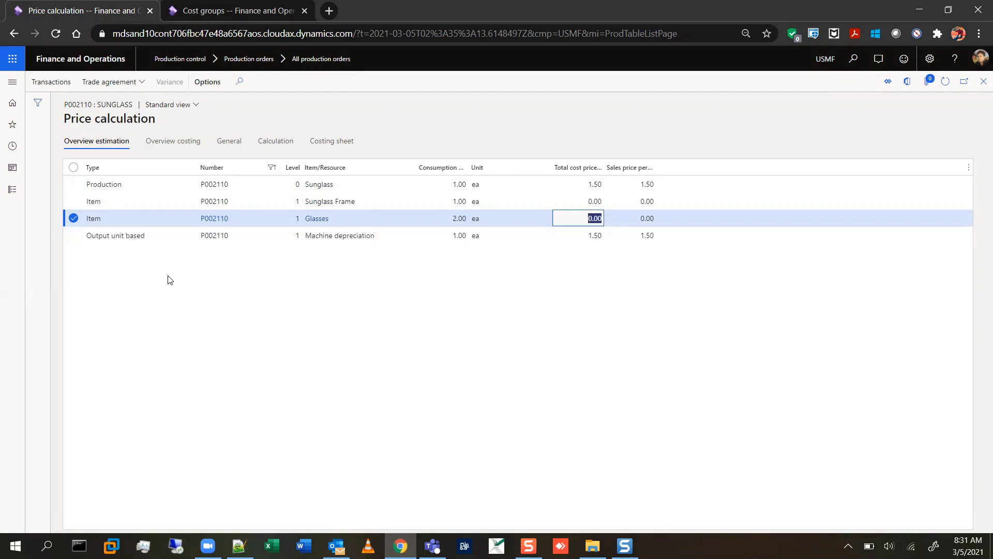
pyautogui.click(74, 219)
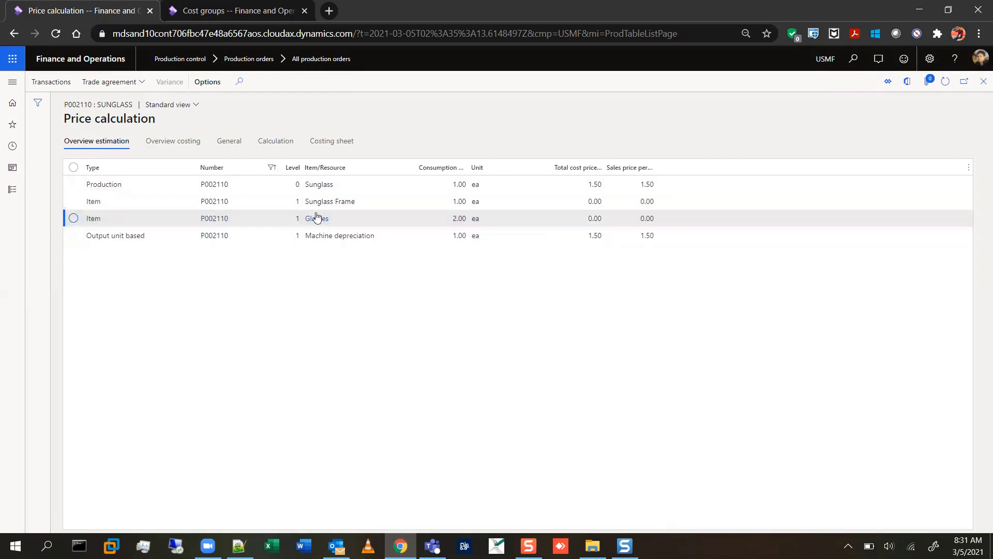
# View the released product details of the Glasses component and return to the price calculation.
pyautogui.moveTo(305, 201); pyautogui.dragTo(357, 201)
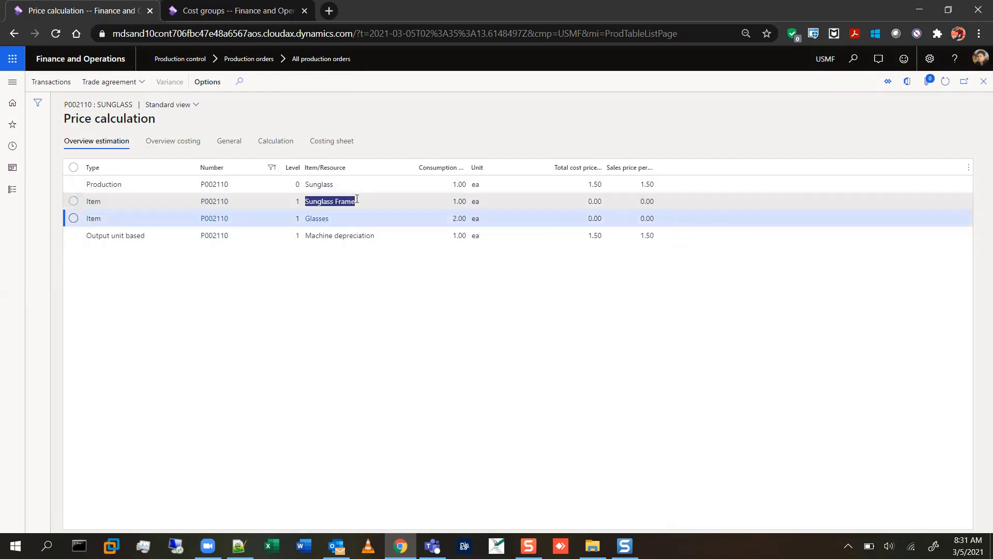
pyautogui.click(316, 213)
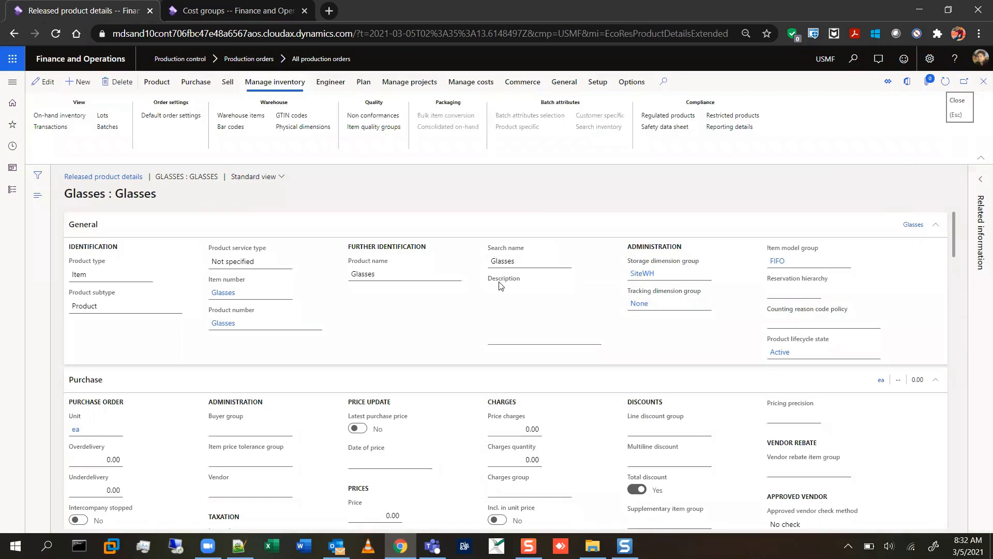
pyautogui.click(651, 274)
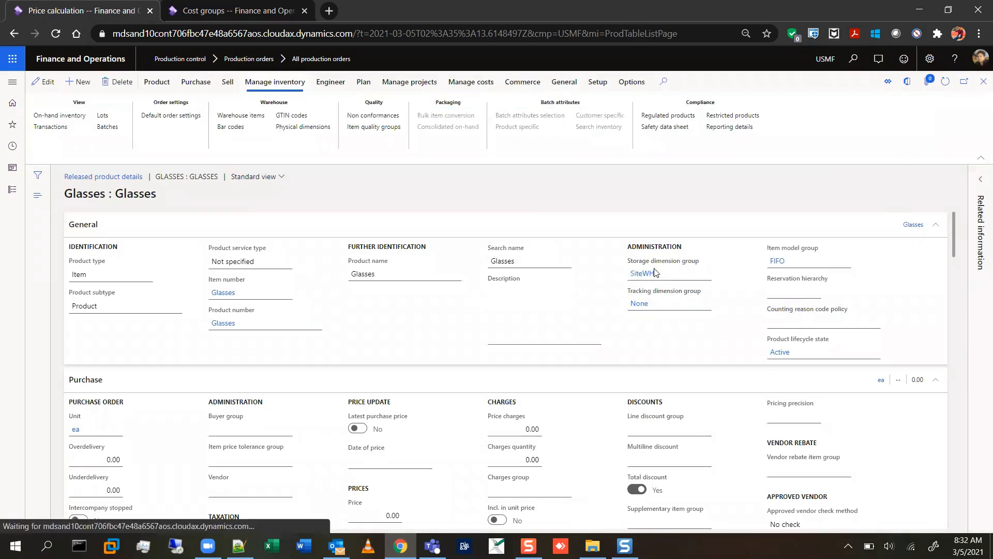
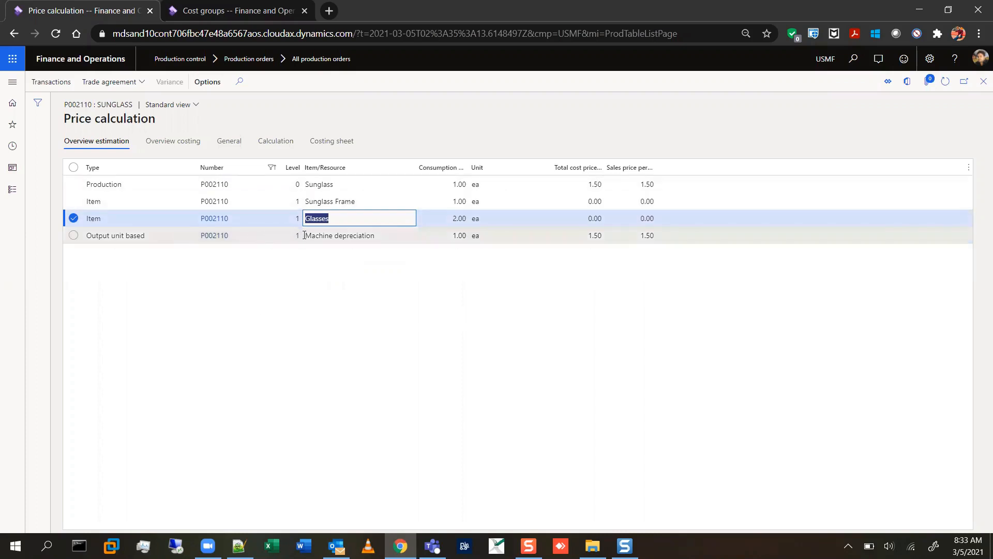
# Check the Machine depreciation line in the price calculation, and open the released product details of the Sunglass Frame component.
pyautogui.moveTo(305, 236); pyautogui.dragTo(376, 235)
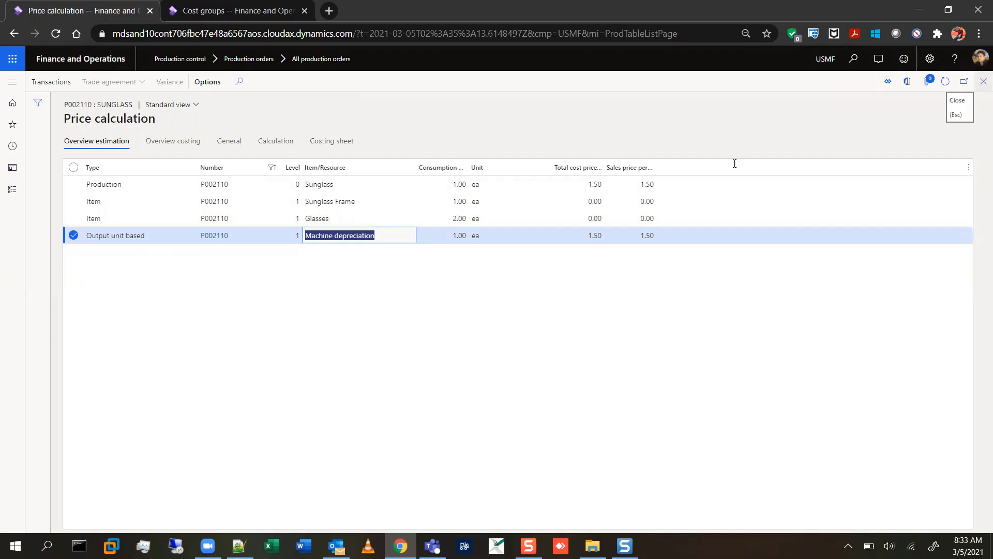
pyautogui.click(251, 323)
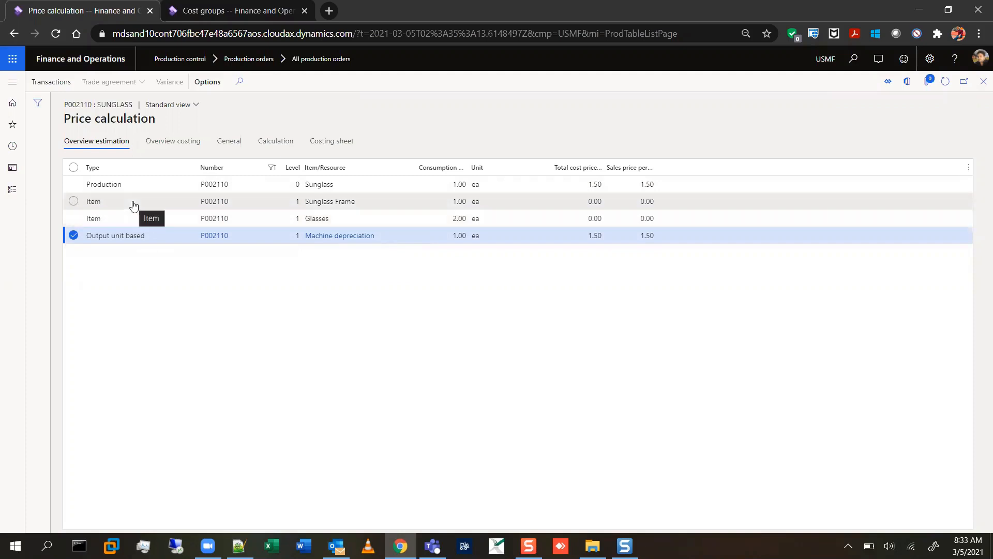
pyautogui.click(328, 201)
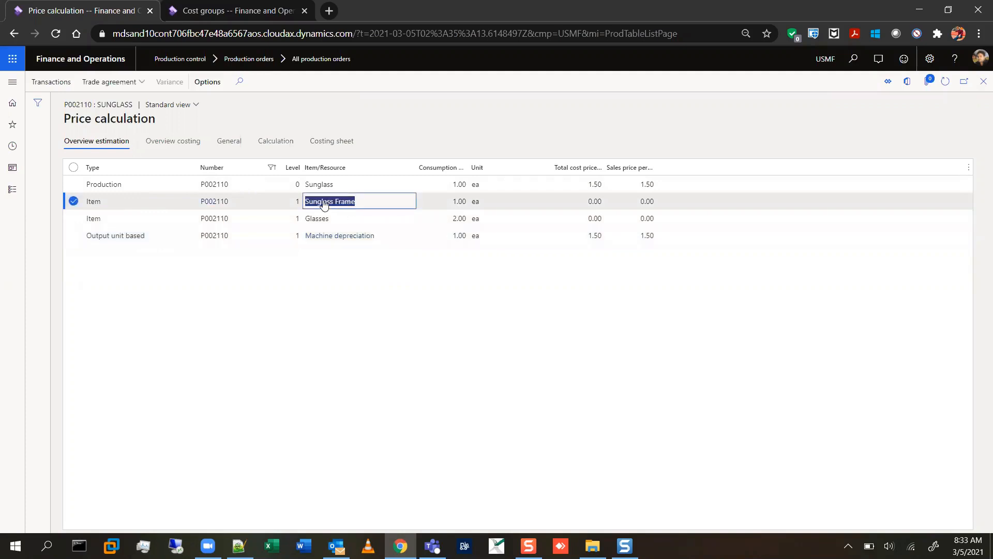
pyautogui.click(386, 376)
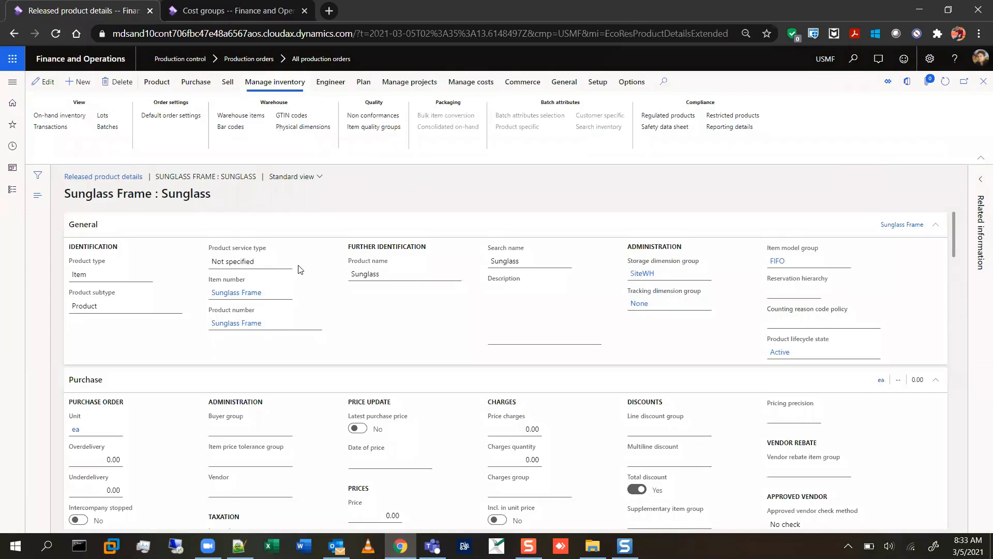
# Make the Sunglass Frame product editable and set its purchase price to 2.
pyautogui.press('F2')
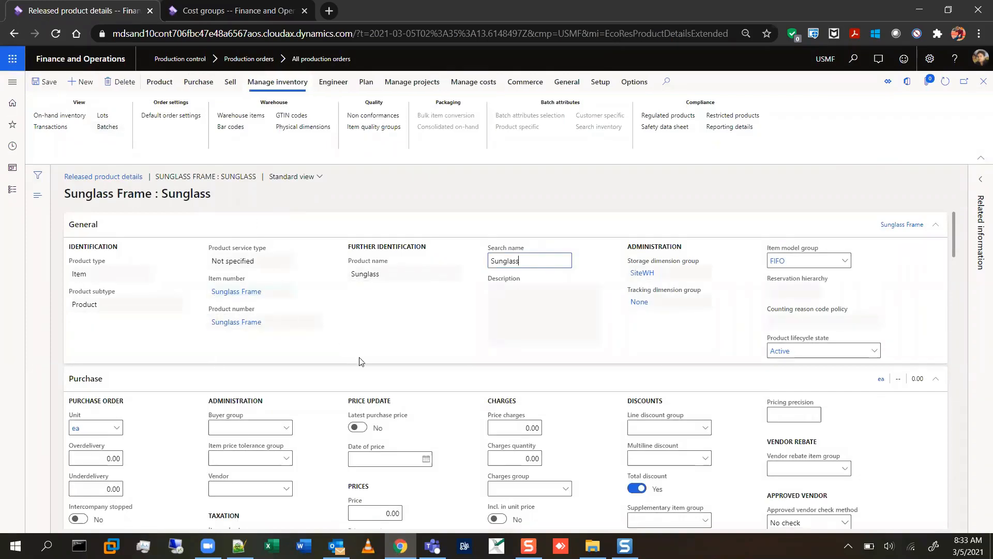
pyautogui.scroll(-3, 362, 359)
pyautogui.click(369, 335)
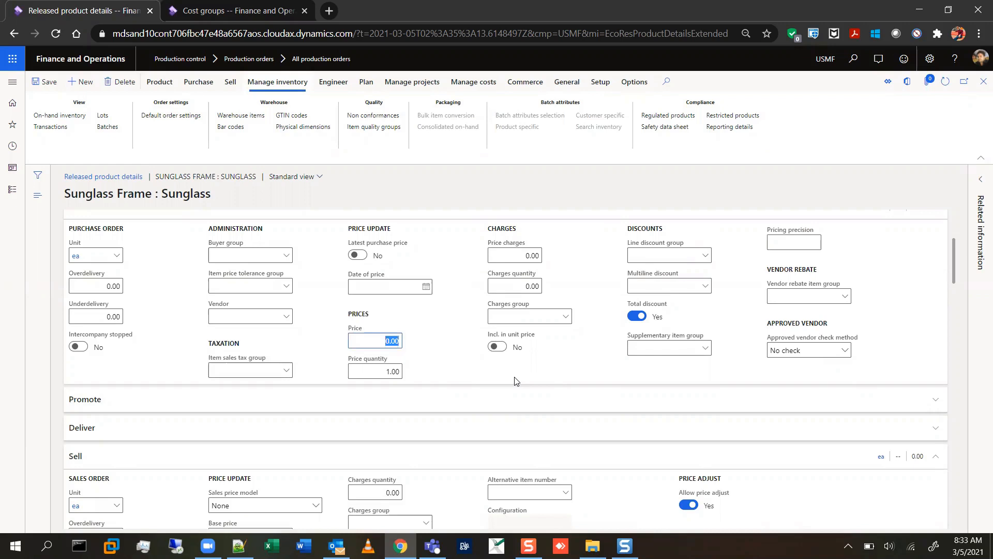
pyautogui.write('2')
pyautogui.press('Tab')
pyautogui.click(512, 381)
# Open the calculation groups setup from the Sunglass Frame's engineering calculation group.
pyautogui.scroll(-6, 512, 381)
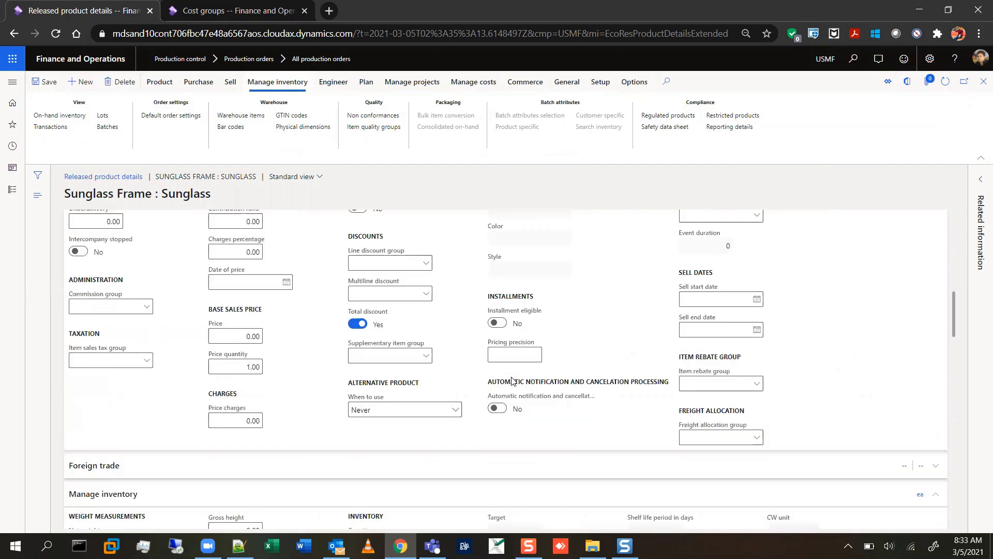
pyautogui.scroll(3, 513, 380)
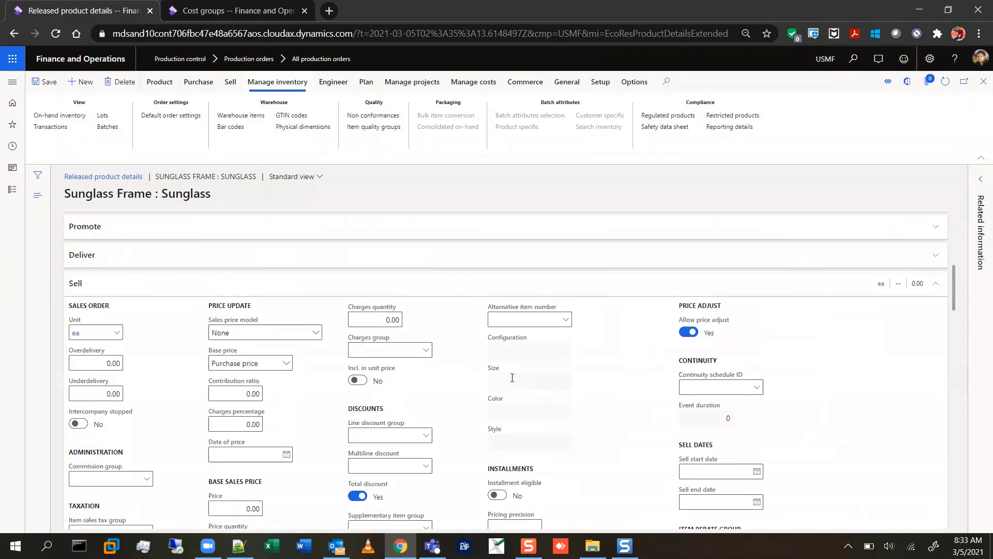
pyautogui.scroll(-7, 512, 381)
pyautogui.scroll(-8, 512, 380)
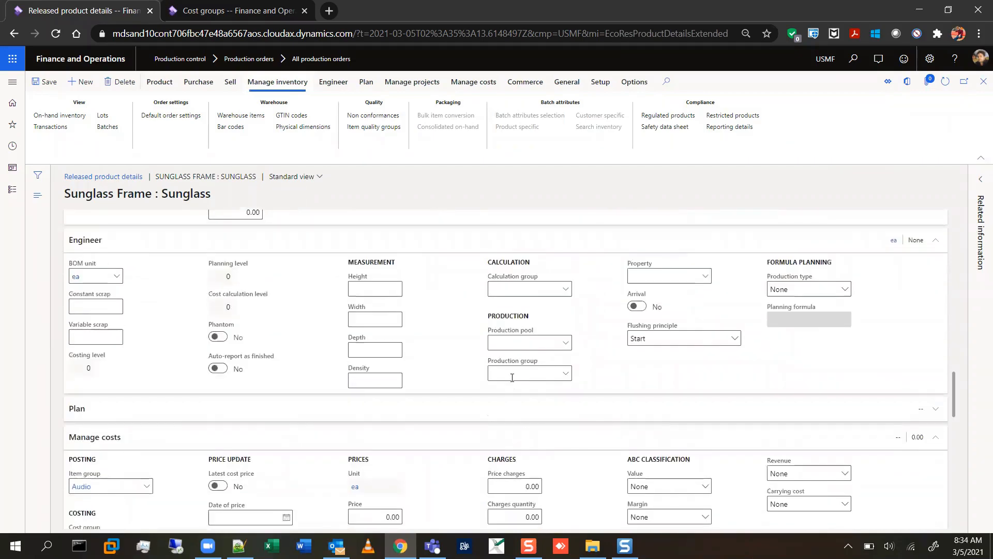
pyautogui.rightClick(563, 294)
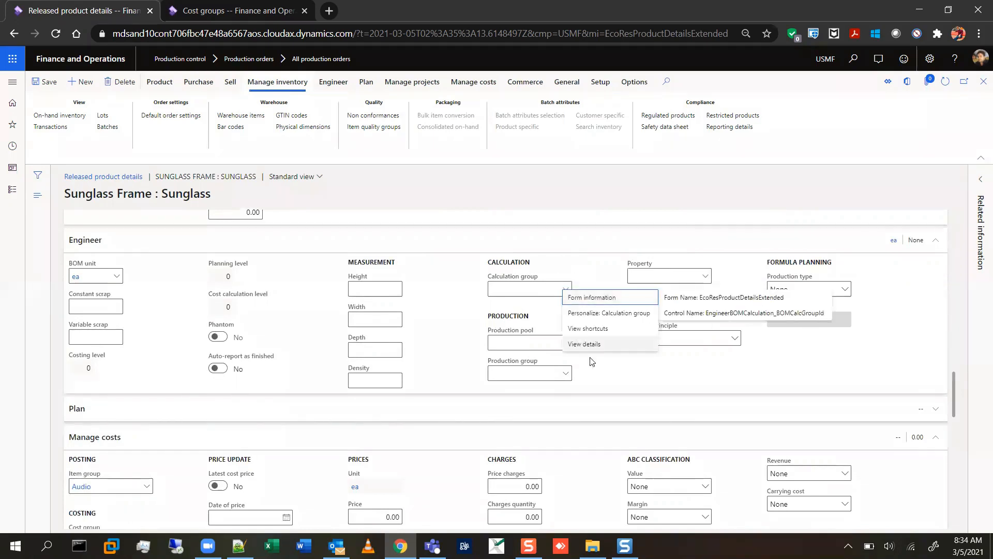
pyautogui.click(585, 350)
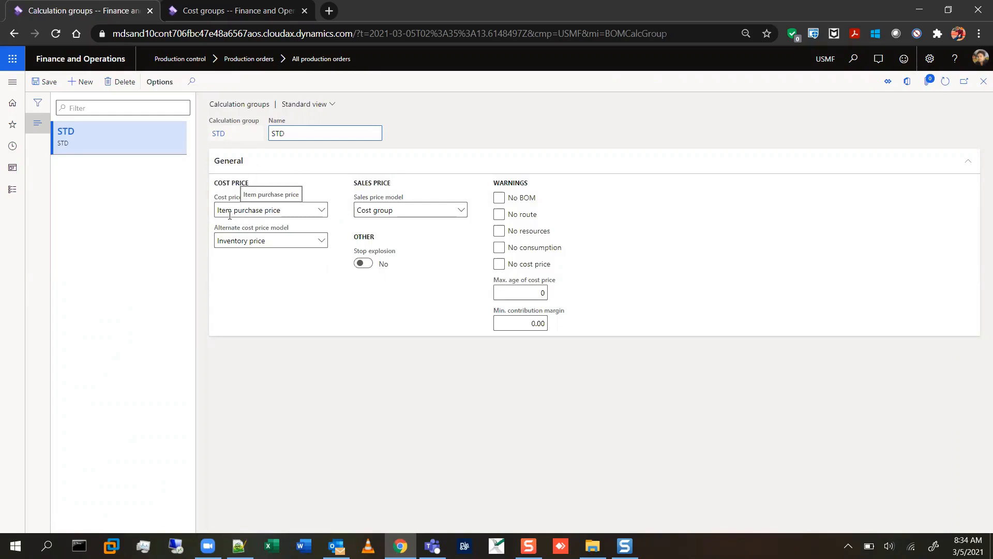
# Examine the available cost price models and sales price models for calculation group STD, keeping Item purchase price as the cost price model.
pyautogui.click(320, 211)
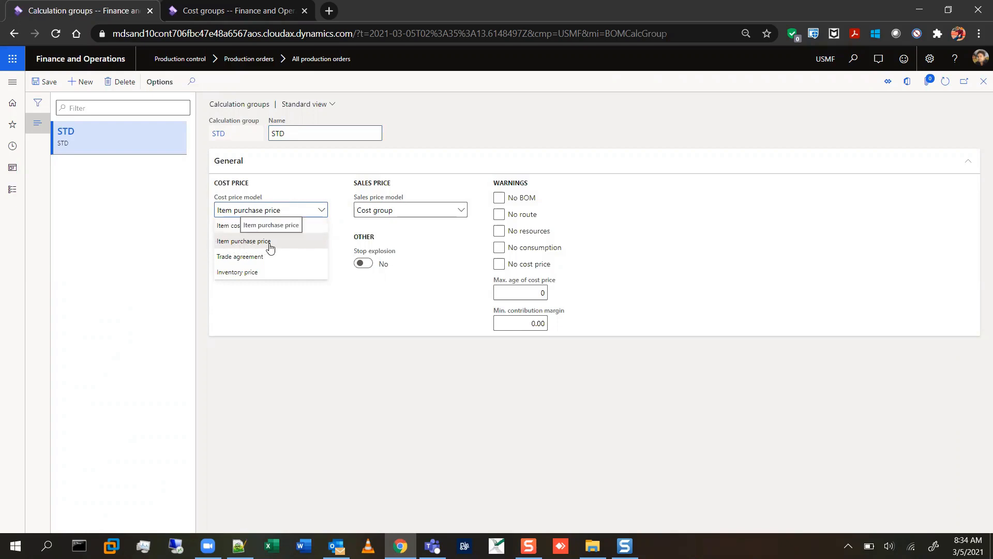
pyautogui.click(270, 241)
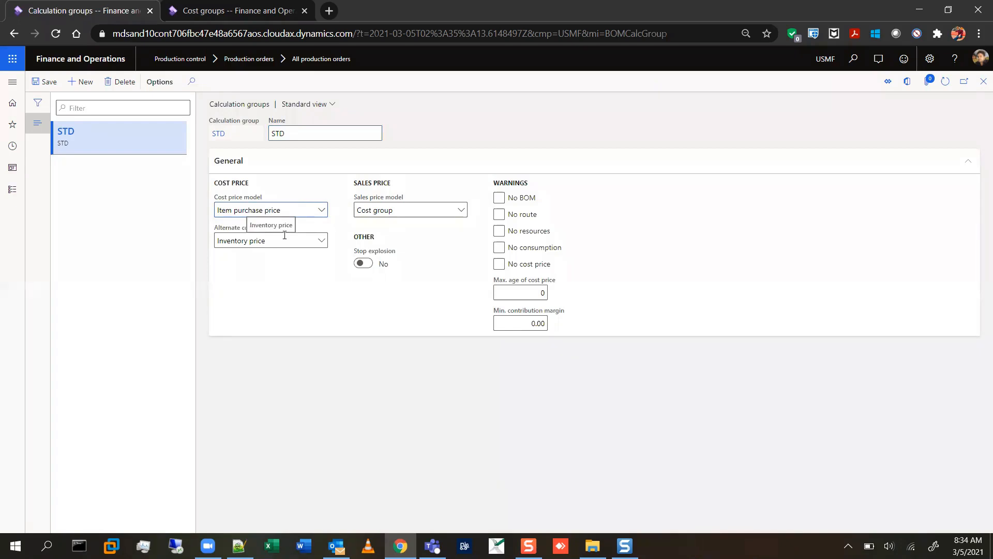
pyautogui.click(322, 211)
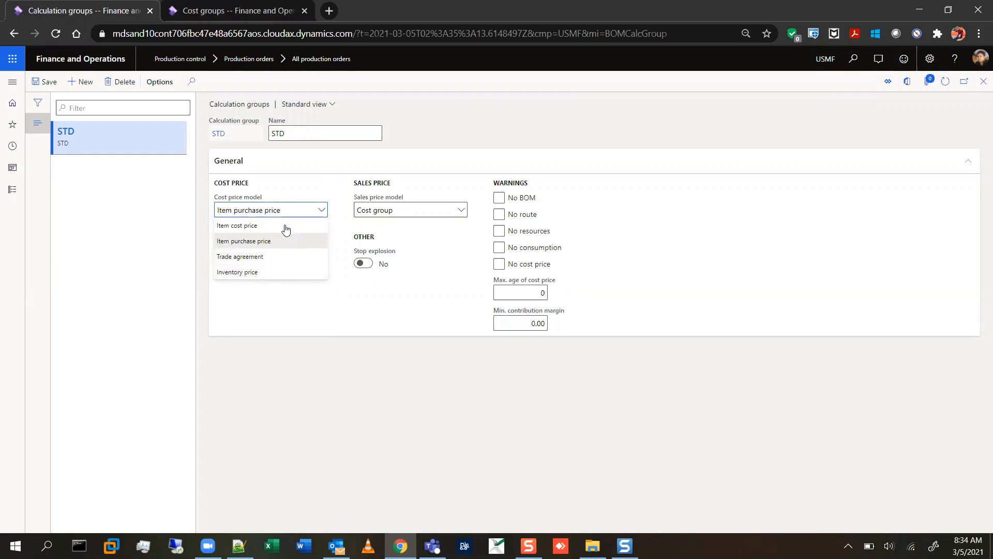
pyautogui.click(271, 242)
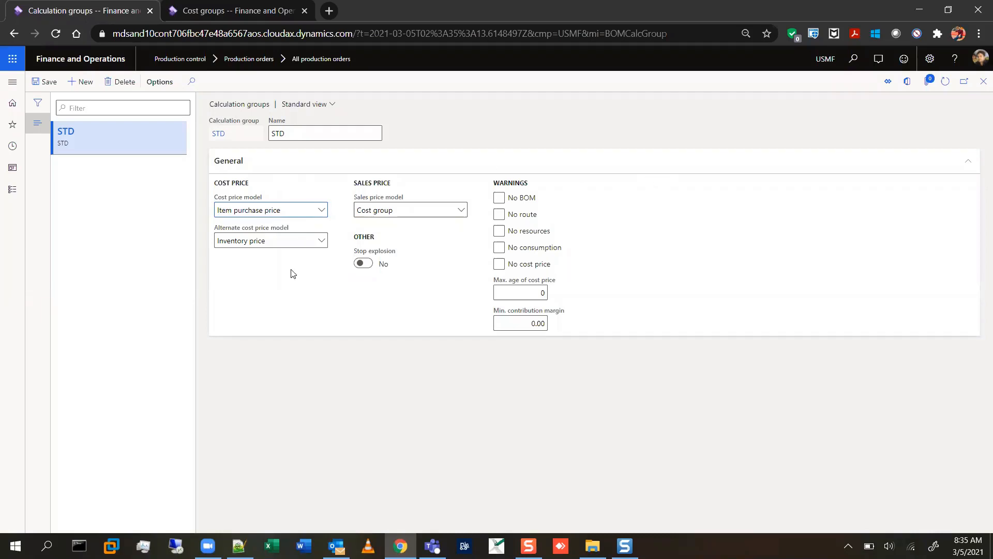
pyautogui.click(316, 138)
pyautogui.click(311, 134)
pyautogui.click(401, 211)
pyautogui.click(419, 211)
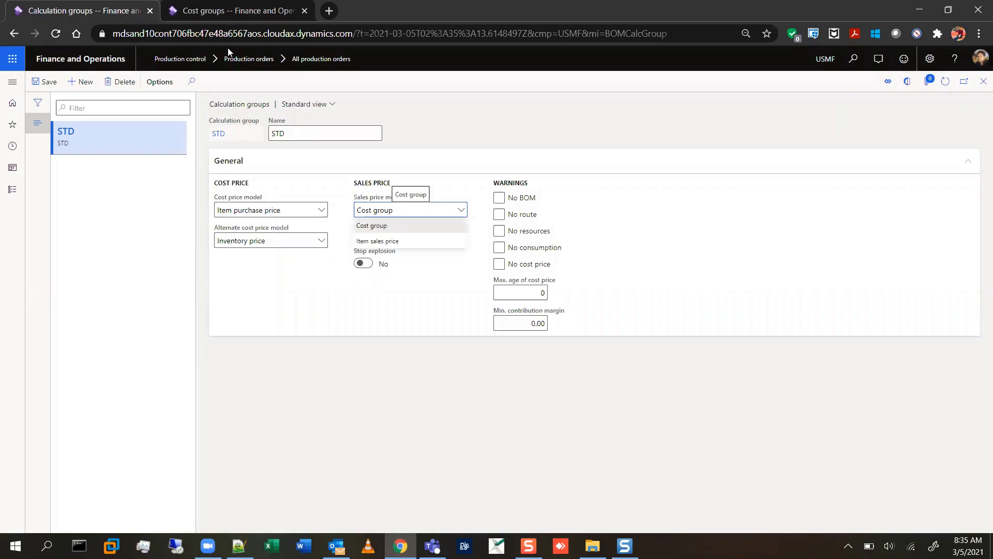
# In the cost groups browser tab, delete the Profit 1 profit-setting from cost group M9.
pyautogui.click(212, 13)
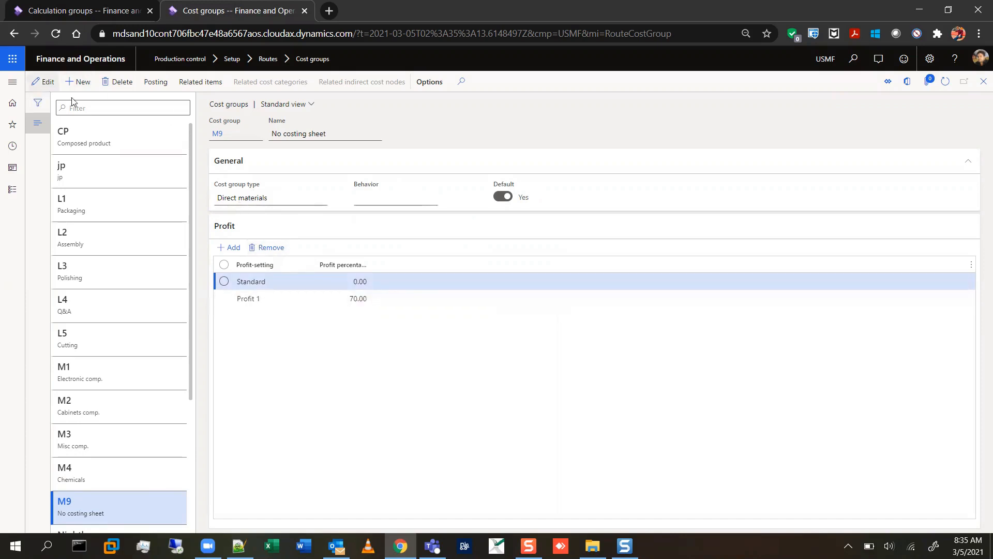
pyautogui.click(44, 81)
pyautogui.click(305, 300)
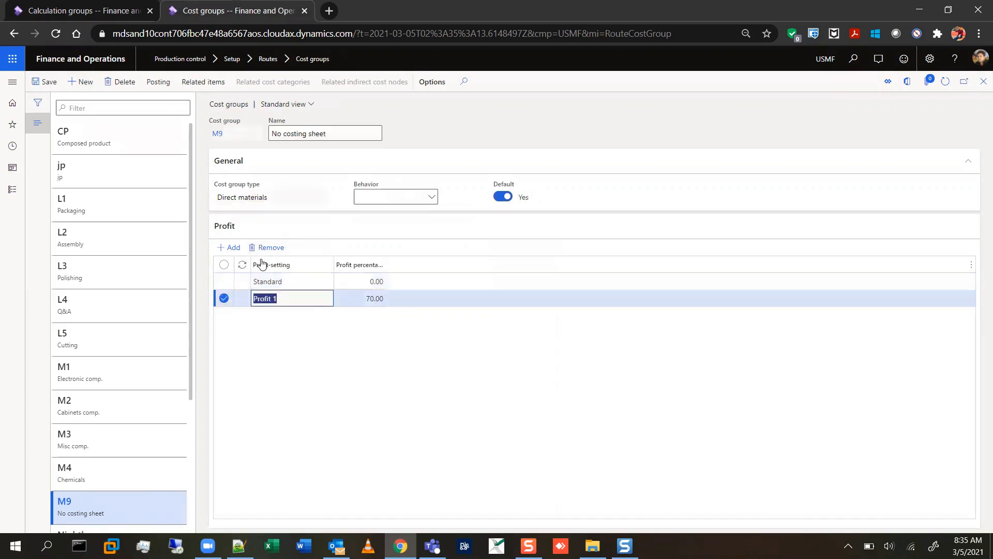
pyautogui.click(264, 248)
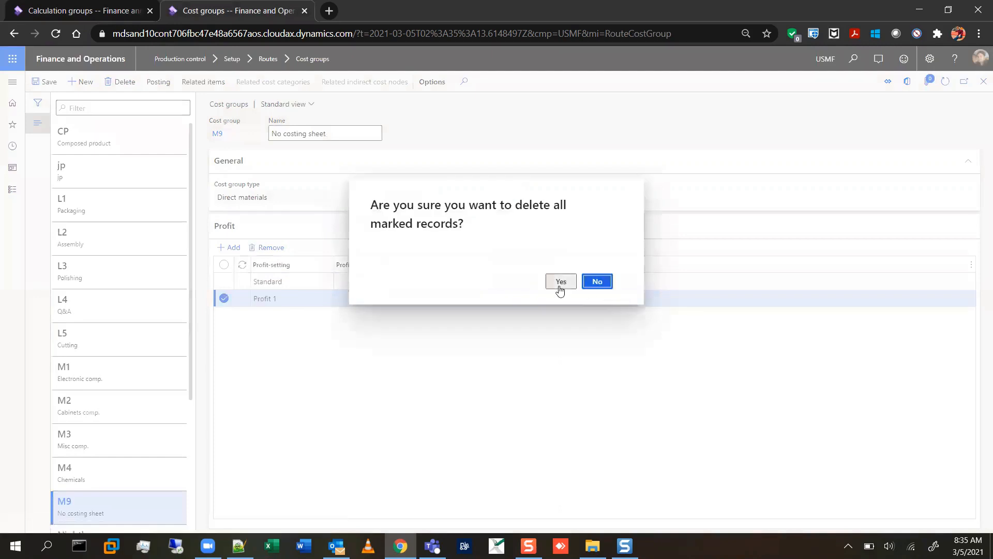
pyautogui.click(561, 282)
# Set the profit percentage of cost group M9's Standard profit-setting to 10.
pyautogui.click(360, 281)
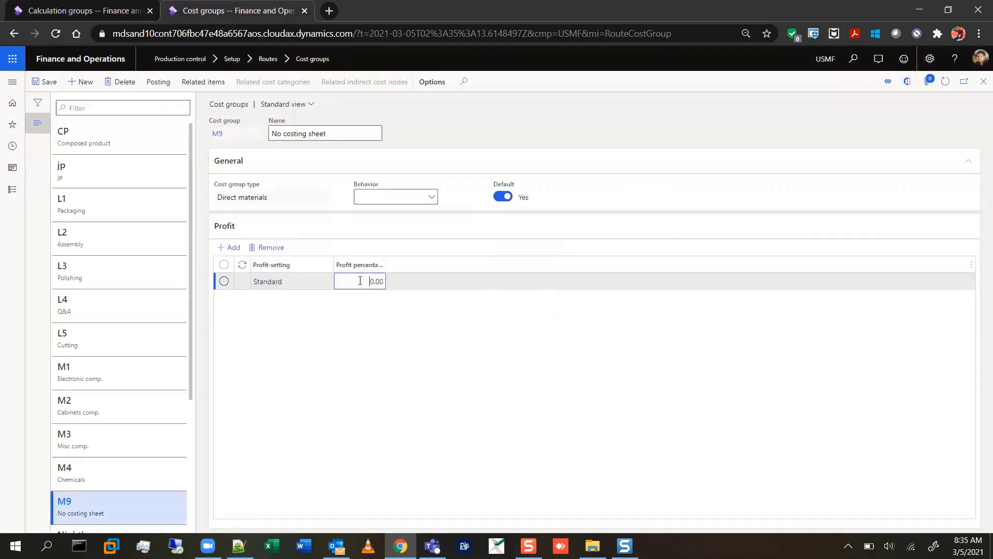
pyautogui.moveTo(360, 280); pyautogui.dragTo(407, 291)
pyautogui.write('10')
pyautogui.click(409, 289)
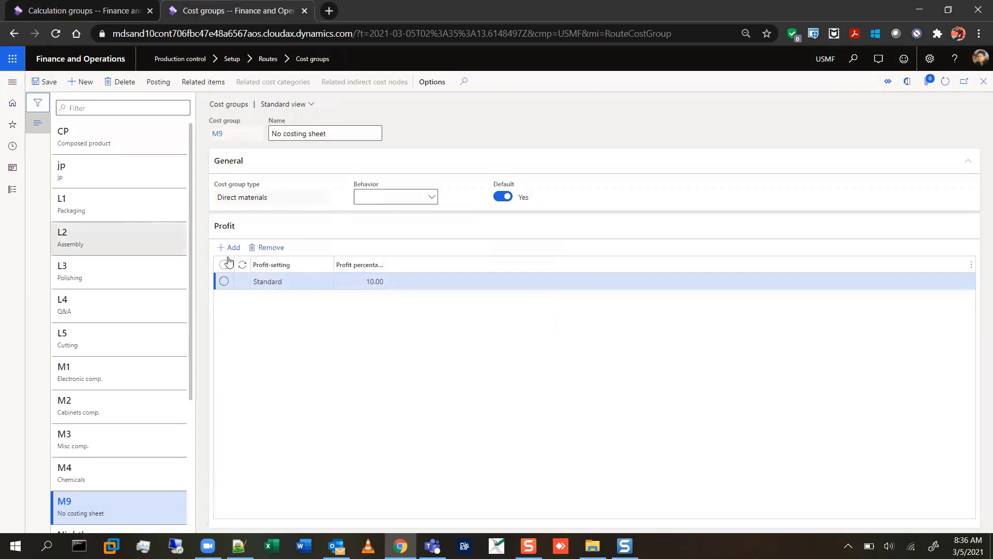
# Compare the Cost group sales price model of calculation group STD with the profit settings of cost group M9.
pyautogui.click(109, 11)
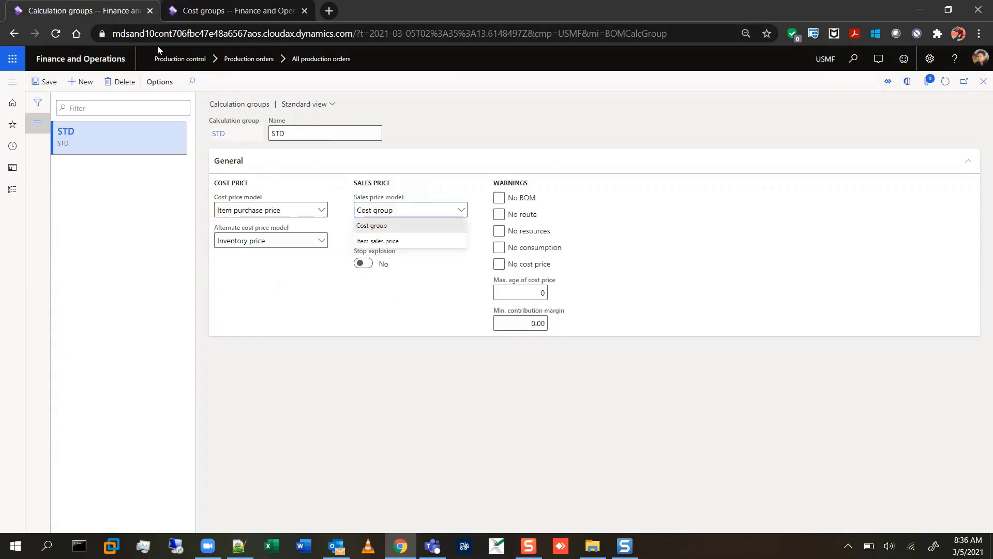
pyautogui.click(382, 224)
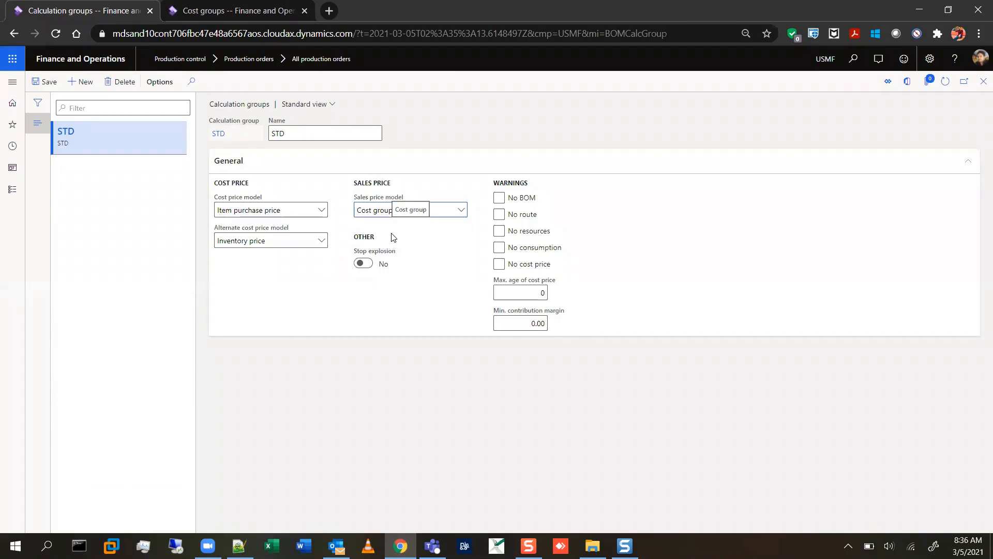
pyautogui.click(227, 10)
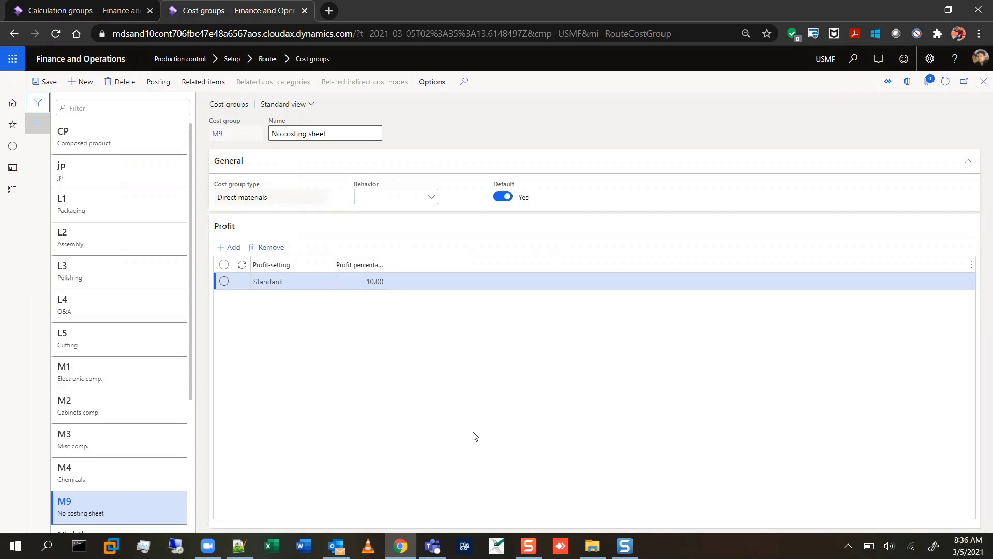
pyautogui.click(111, 9)
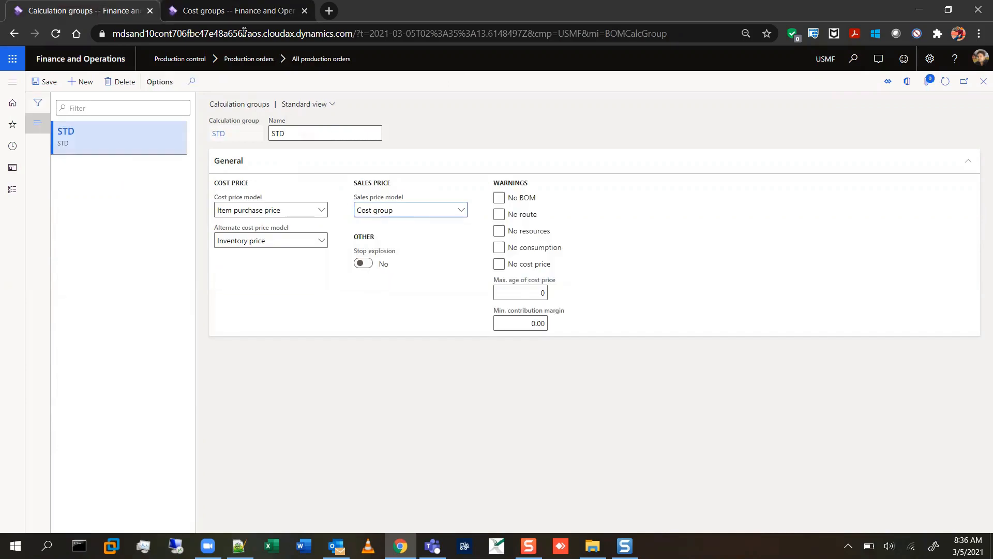
pyautogui.click(248, 12)
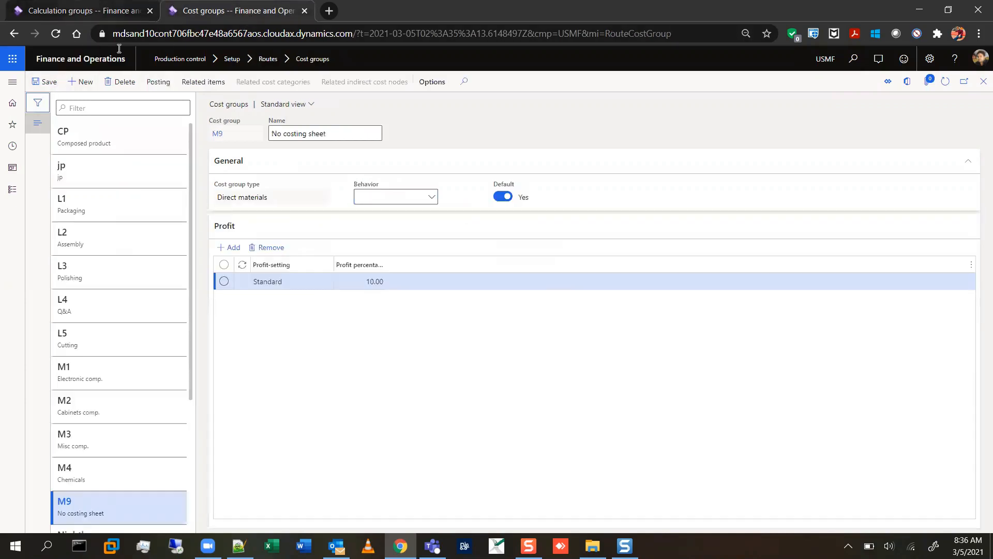
pyautogui.click(86, 11)
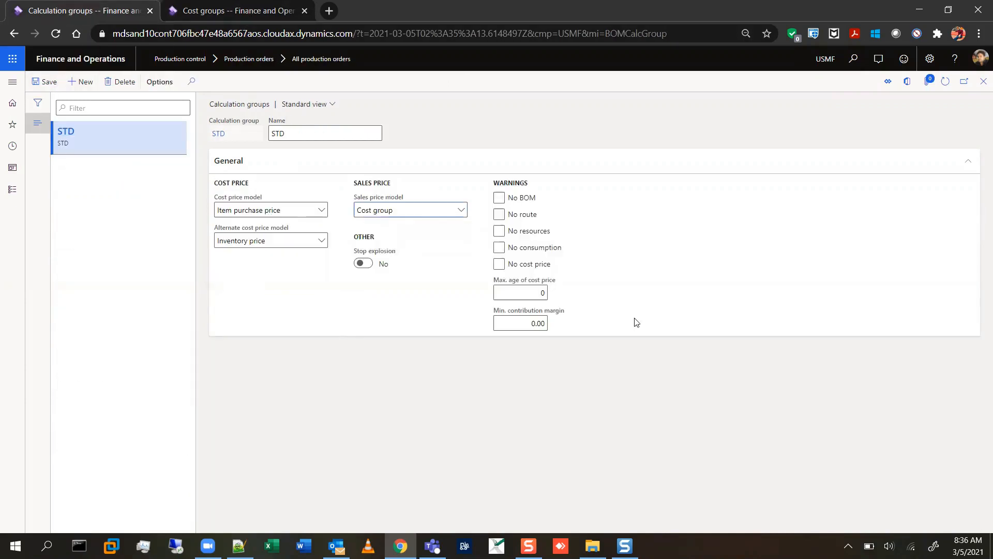
# Select Cost group as calculation group STD's sales price model, save the group, and return to the Sunglass Frame product details.
pyautogui.click(459, 211)
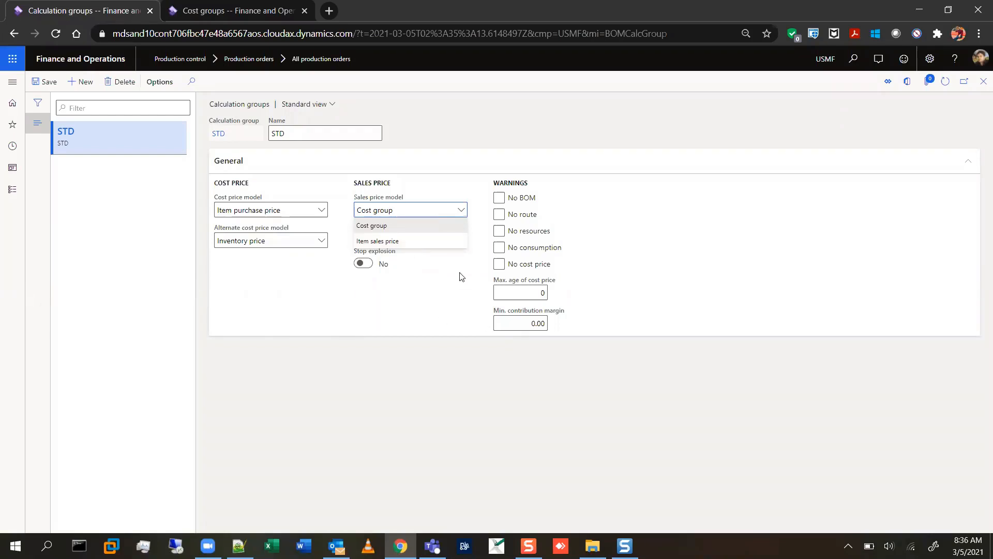
pyautogui.click(394, 228)
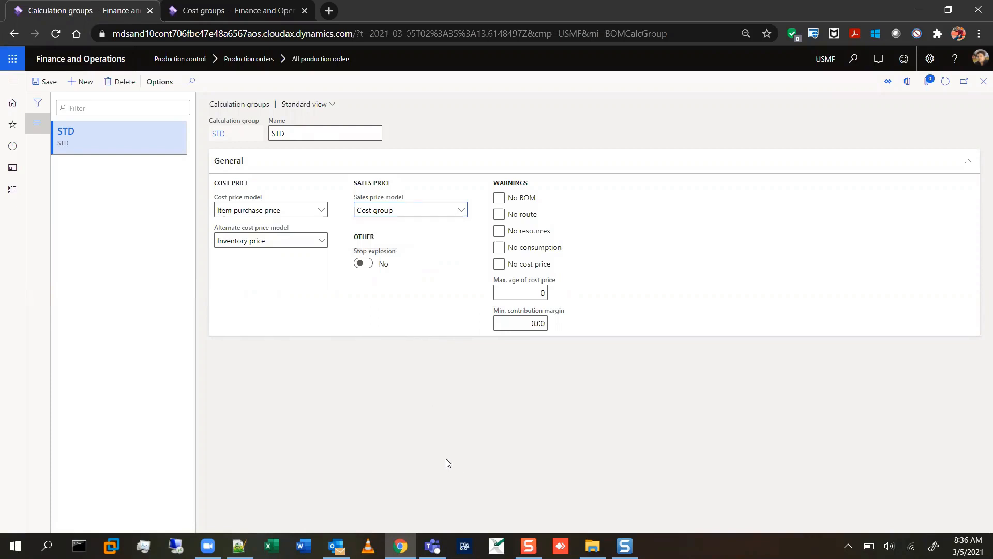
pyautogui.click(42, 83)
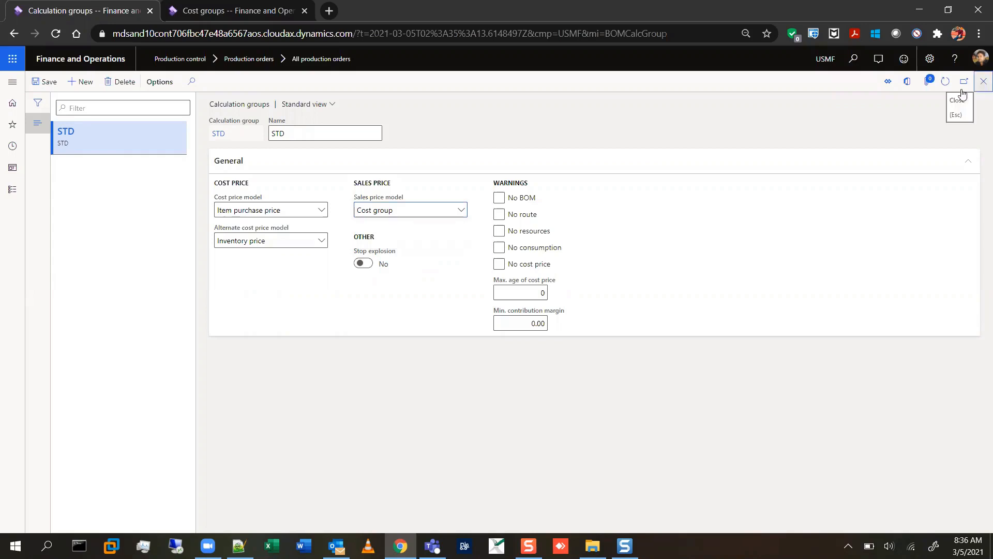
pyautogui.click(984, 81)
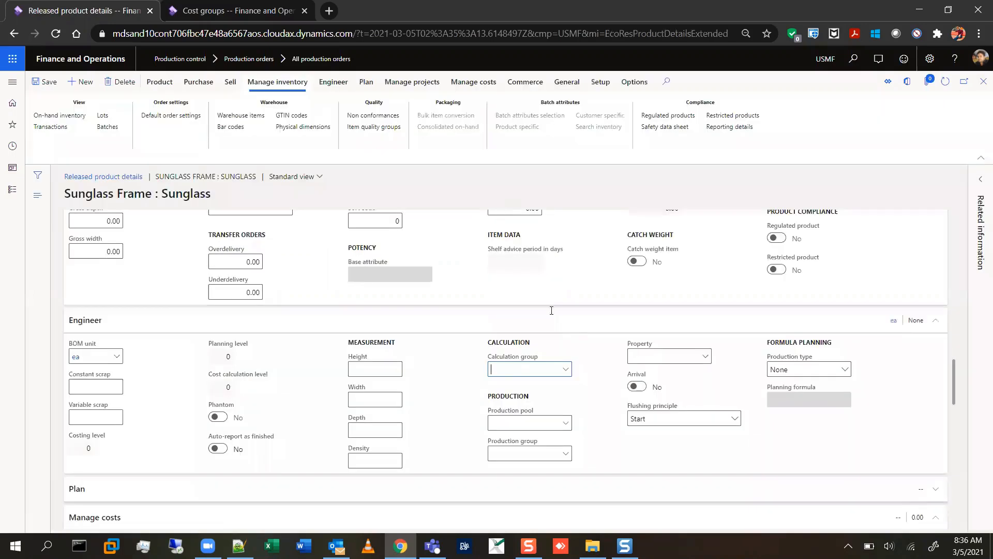
# Assign calculation group STD to the Sunglass Frame, save the product, and return to the price calculation.
pyautogui.click(567, 373)
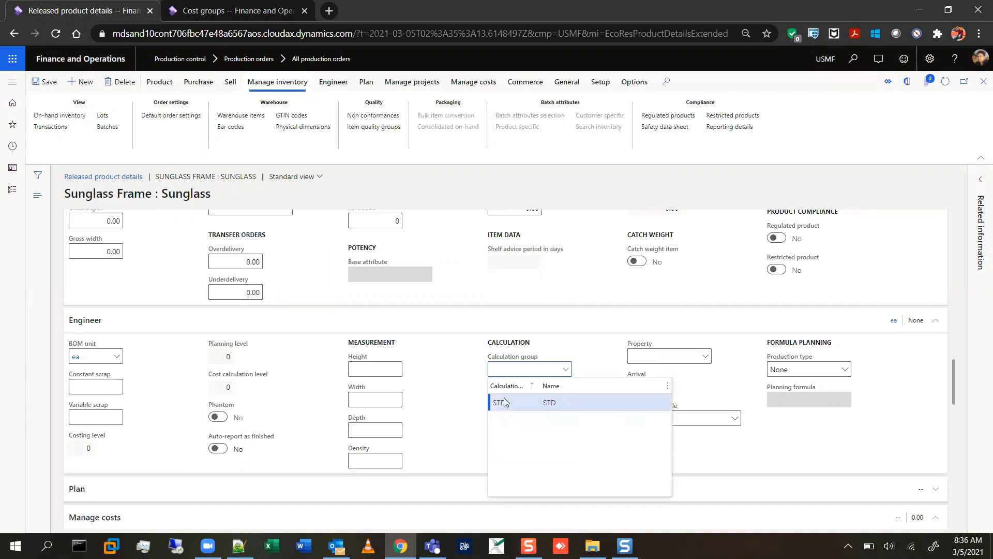
pyautogui.click(505, 399)
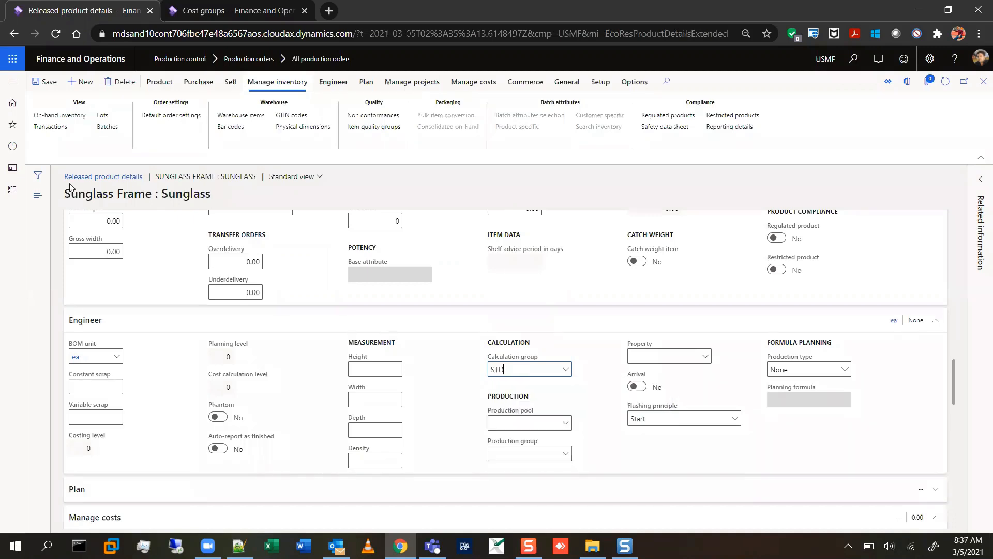
pyautogui.click(49, 84)
pyautogui.click(980, 91)
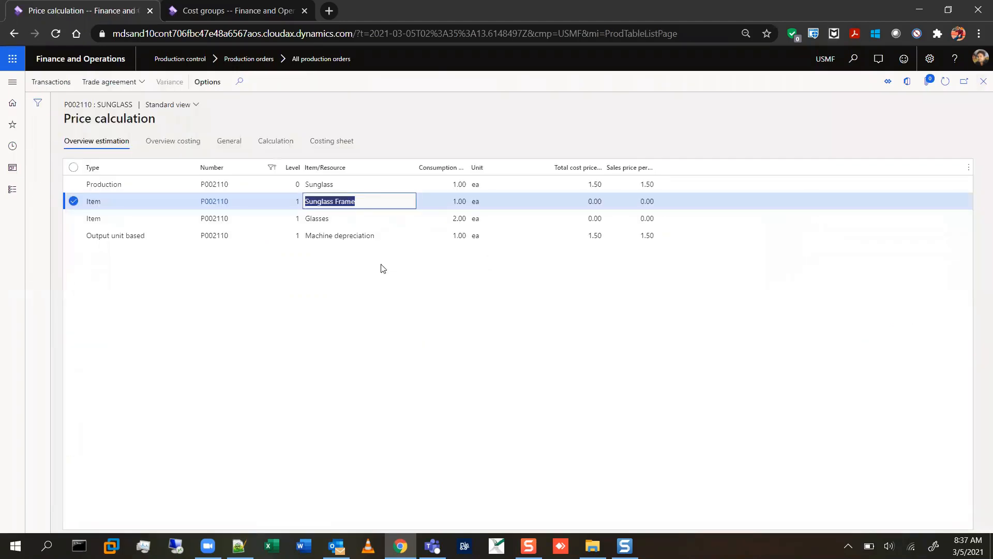
# Open the released product details of the Glasses component from its price calculation line.
pyautogui.click(310, 219)
pyautogui.click(320, 222)
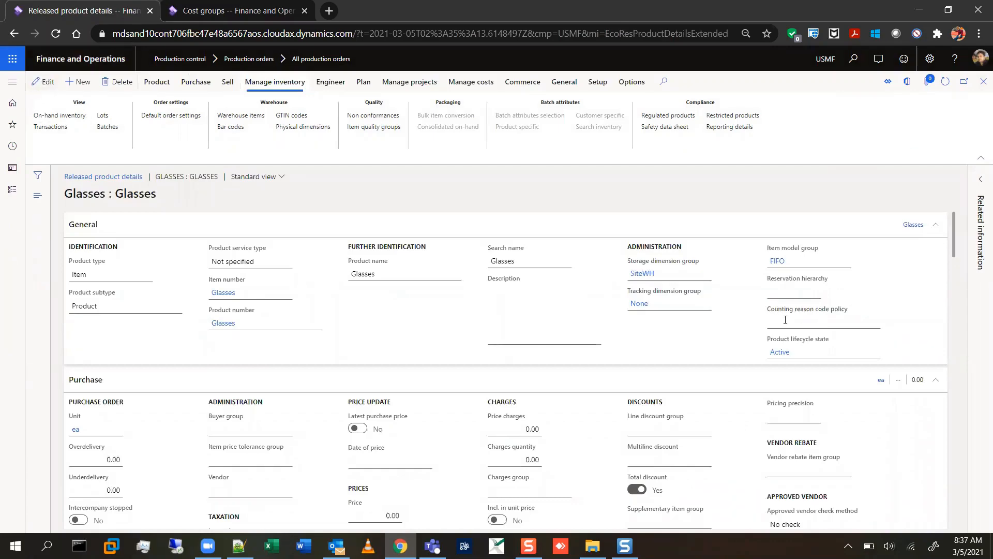
# Set the Glasses product's purchase price to 5.00.
pyautogui.click(786, 320)
pyautogui.scroll(-3, 659, 377)
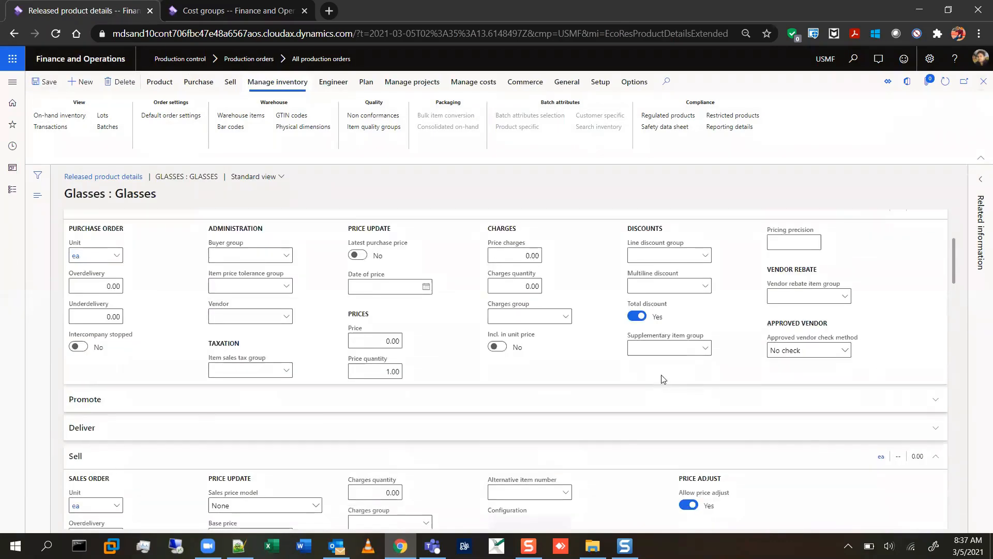
pyautogui.scroll(3, 663, 380)
pyautogui.scroll(-5, 662, 379)
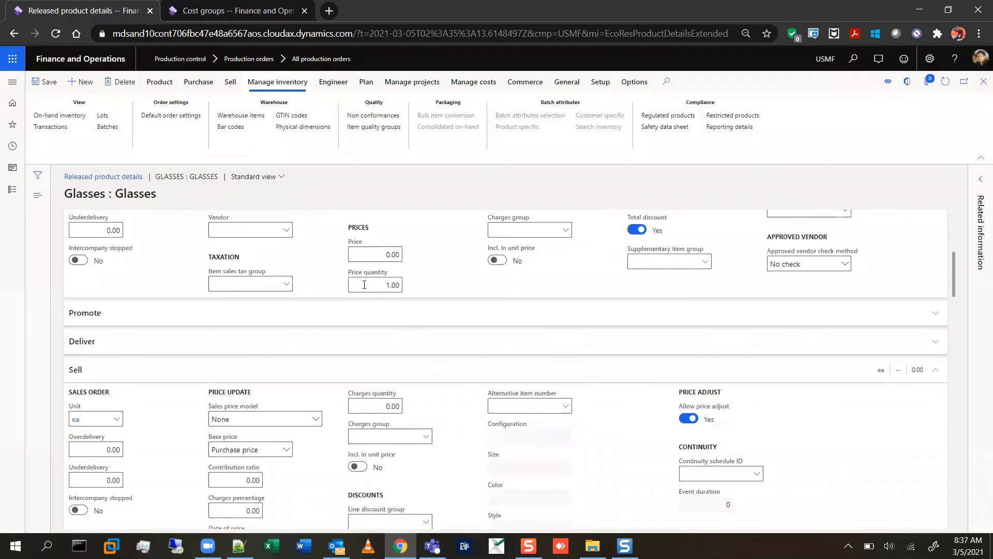
pyautogui.scroll(3, 472, 344)
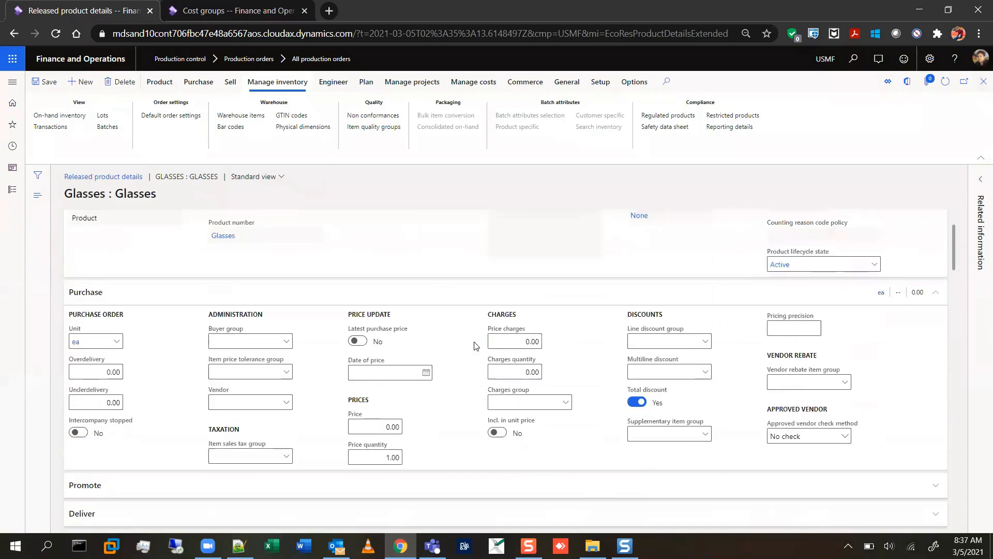
pyautogui.click(372, 431)
pyautogui.write('5')
pyautogui.press('Tab')
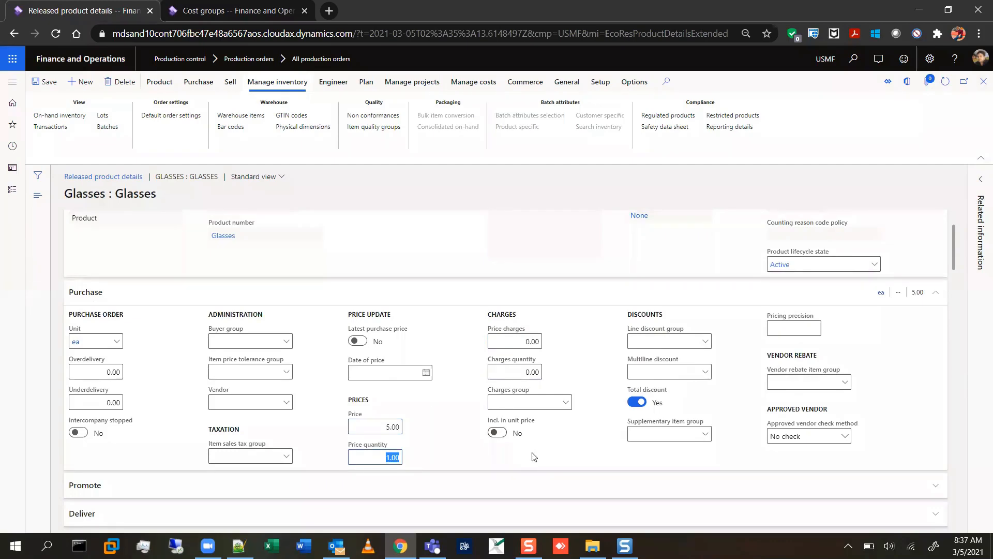
# Assign calculation group STD to the Glasses product and return to the list of all production orders.
pyautogui.scroll(-10, 534, 457)
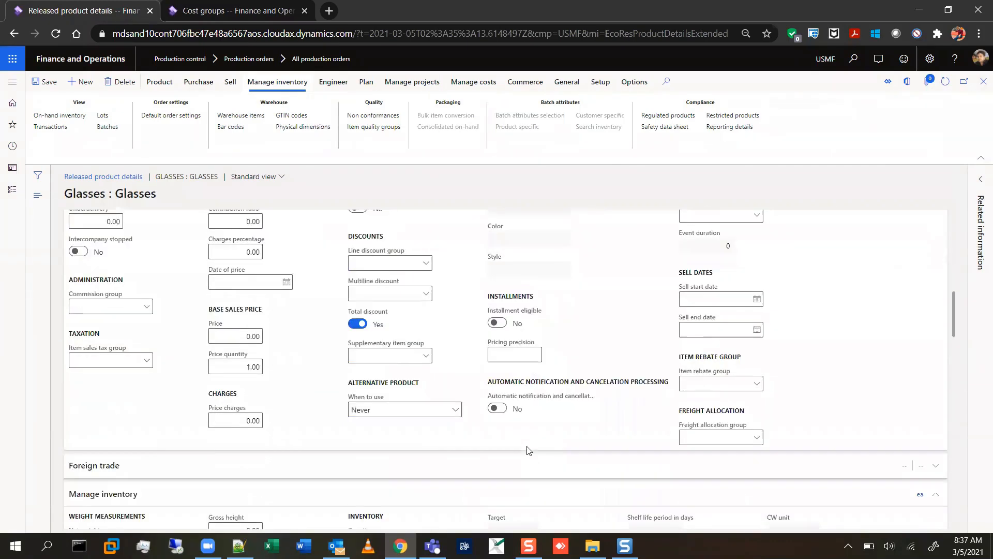
pyautogui.scroll(-8, 527, 448)
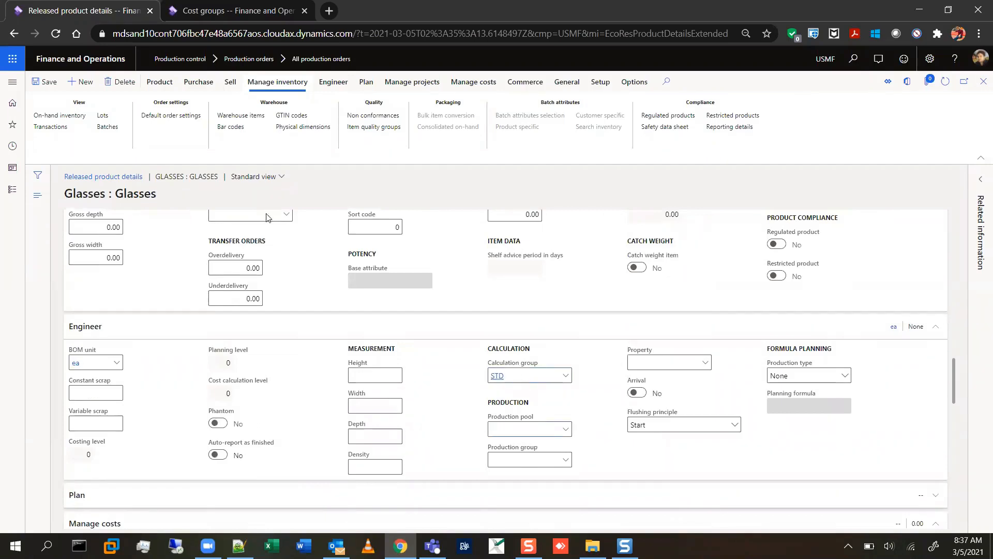
pyautogui.click(984, 81)
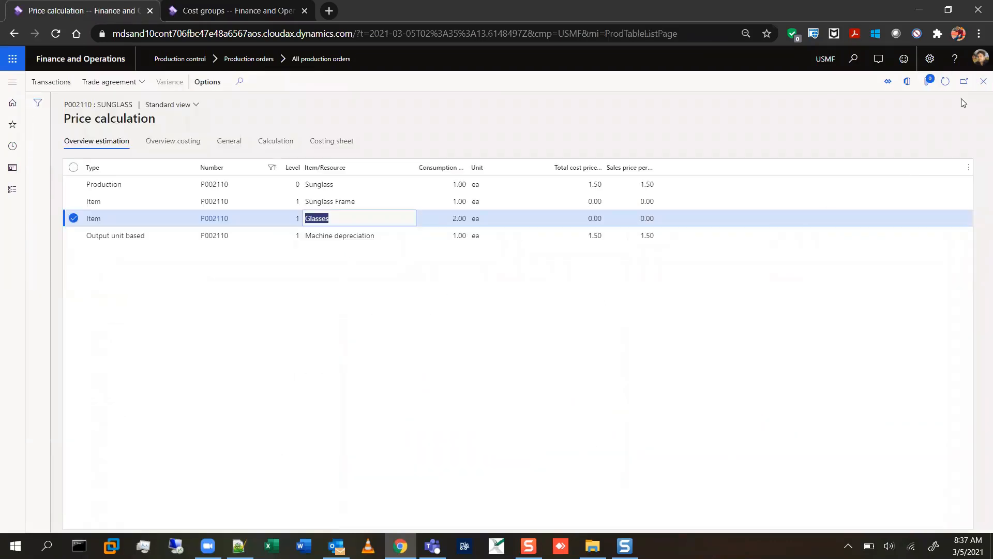
pyautogui.click(982, 85)
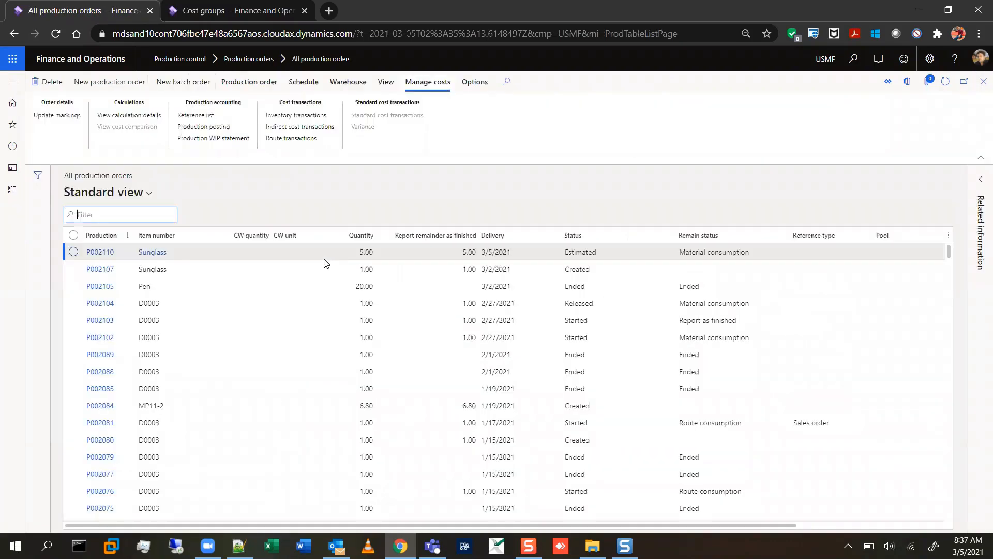
# Reset the five-piece Sunglass production order to Created and estimate it again with the Standard profit setting.
pyautogui.click(250, 81)
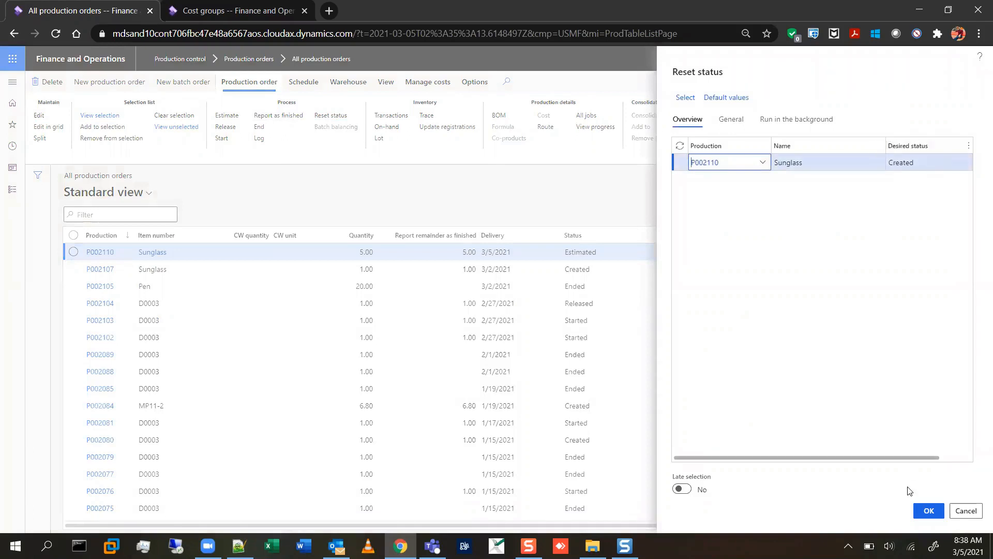
pyautogui.click(931, 515)
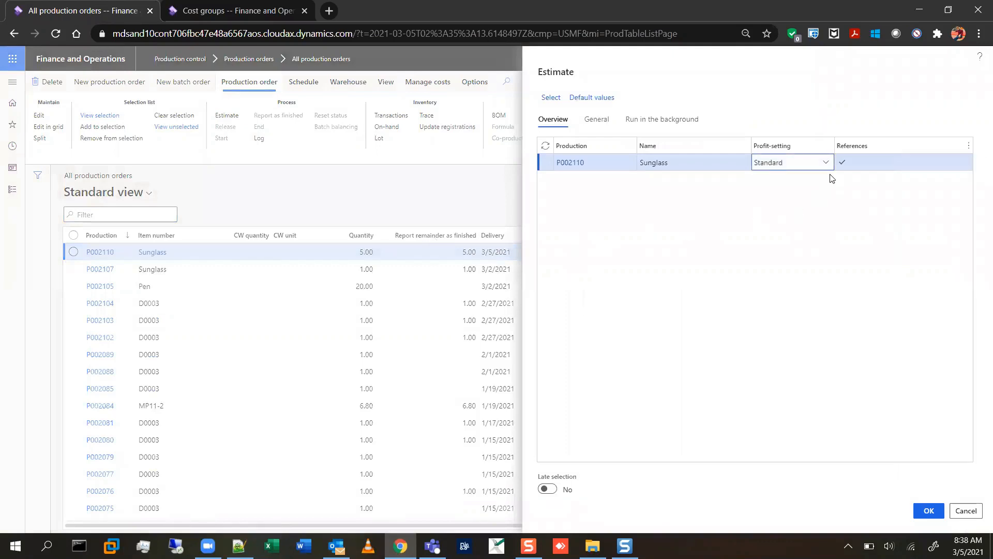
pyautogui.click(825, 165)
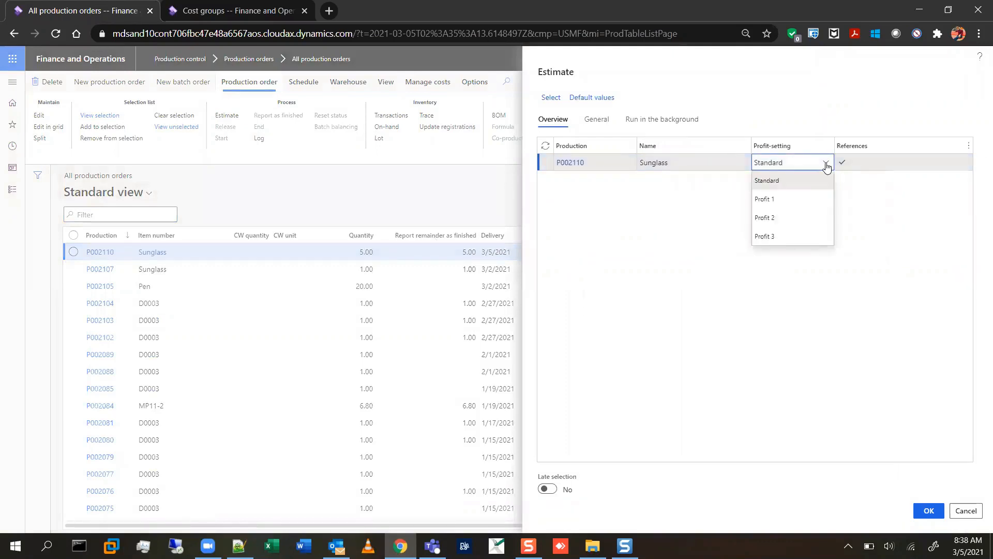
pyautogui.click(827, 166)
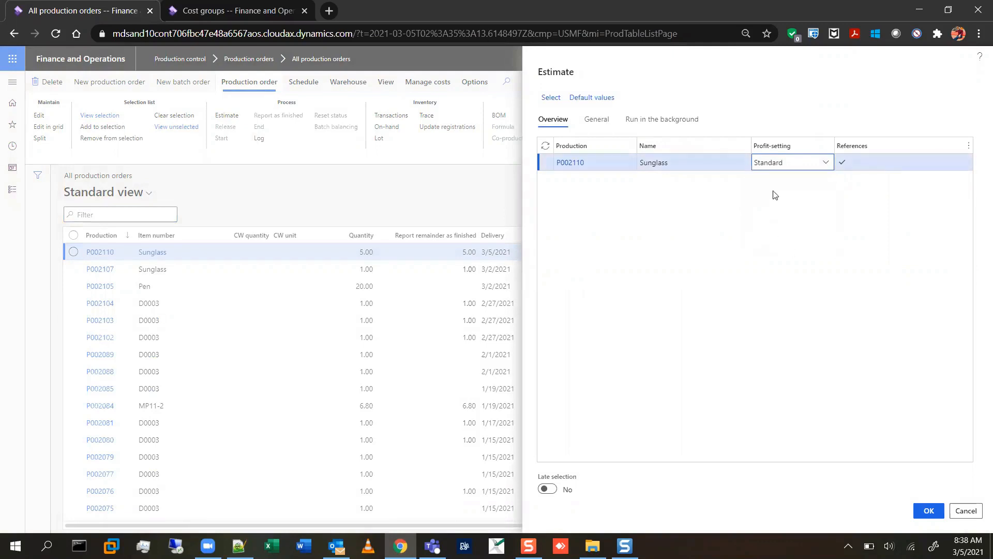
pyautogui.click(928, 511)
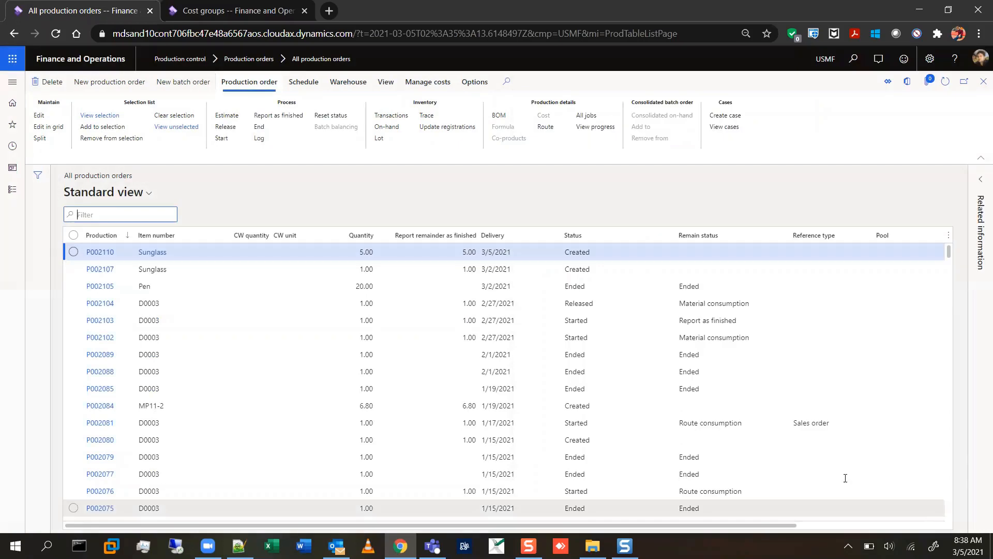
# Open the Sunglass order's calculation details and compare total cost price with sales price per unit for each line, widening the sales price column.
pyautogui.click(444, 83)
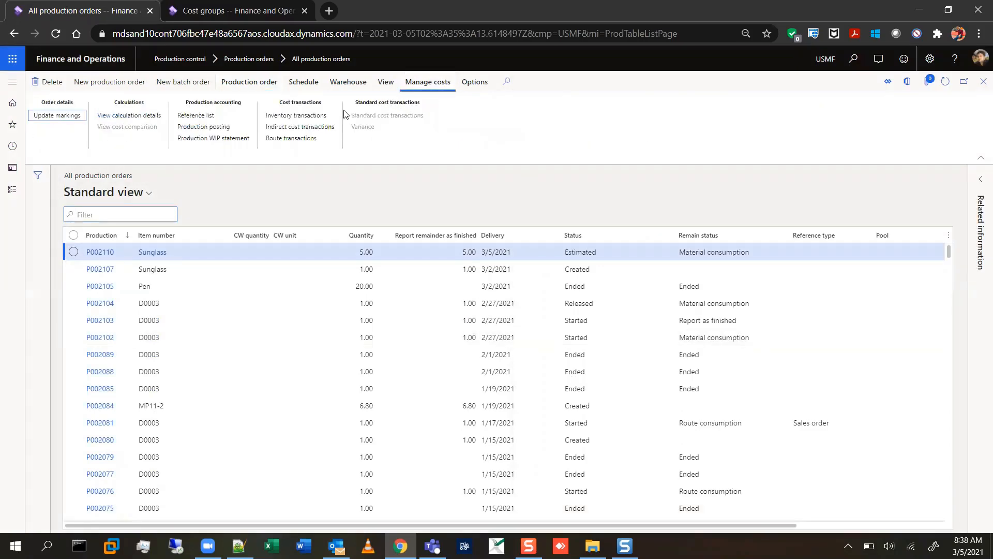
pyautogui.click(143, 117)
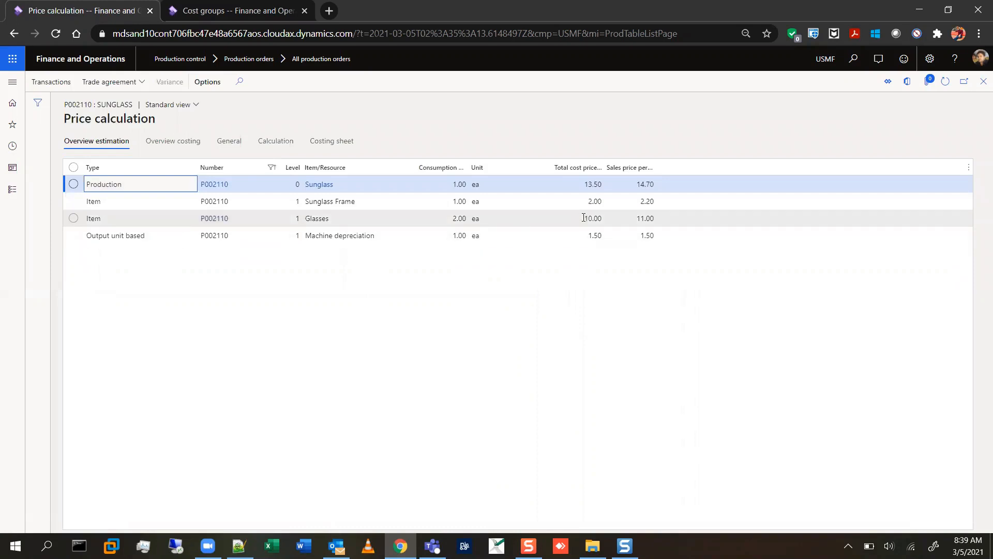
pyautogui.moveTo(585, 217); pyautogui.dragTo(607, 218)
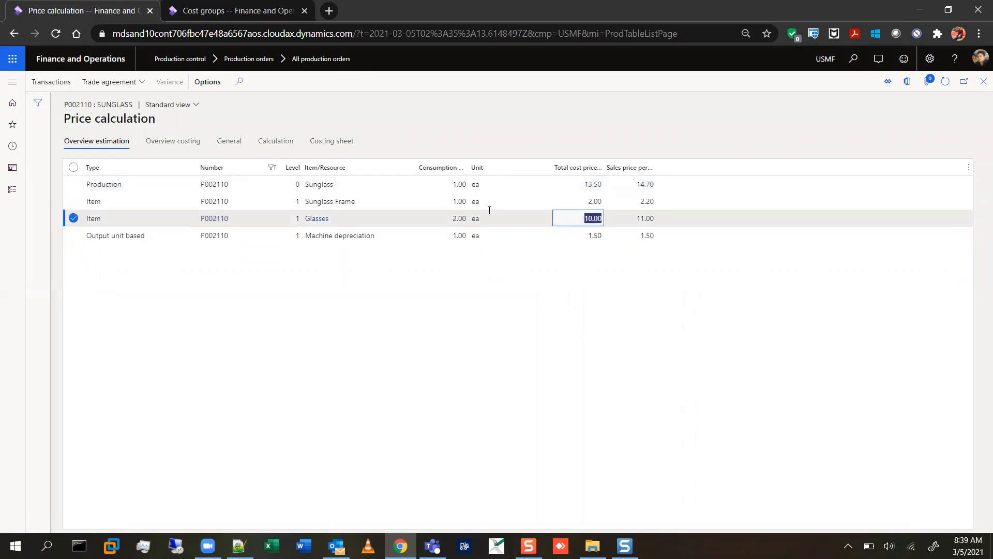
pyautogui.click(589, 201)
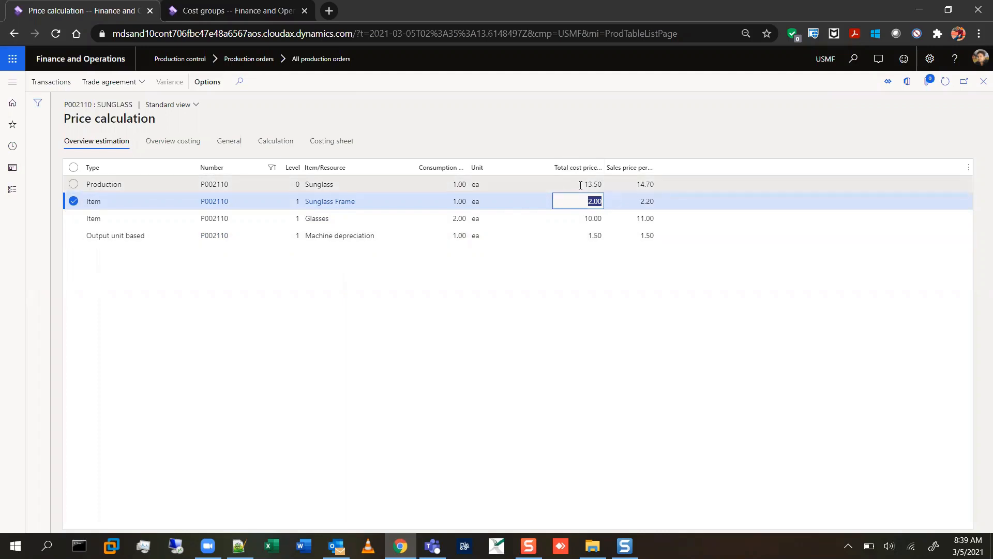
pyautogui.moveTo(581, 185); pyautogui.dragTo(603, 184)
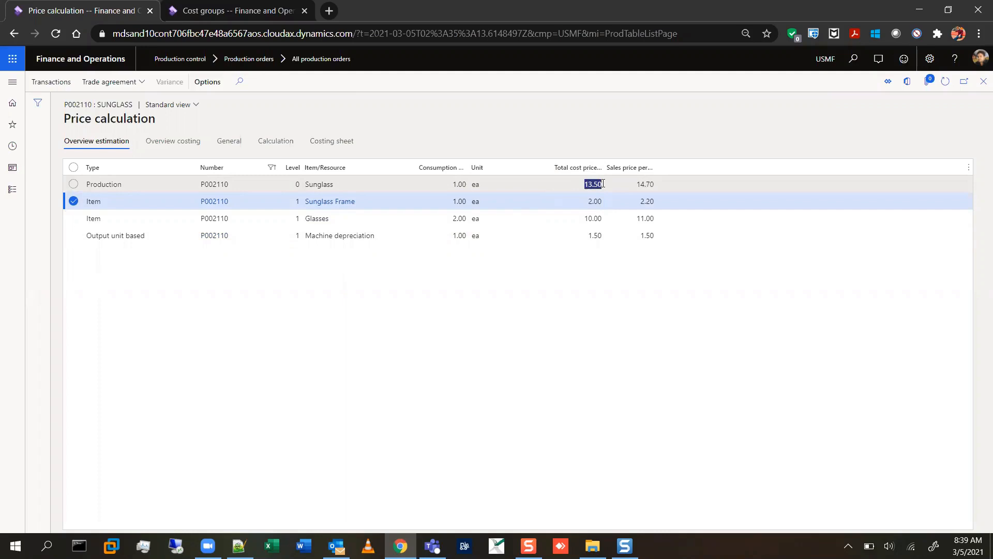
pyautogui.click(603, 183)
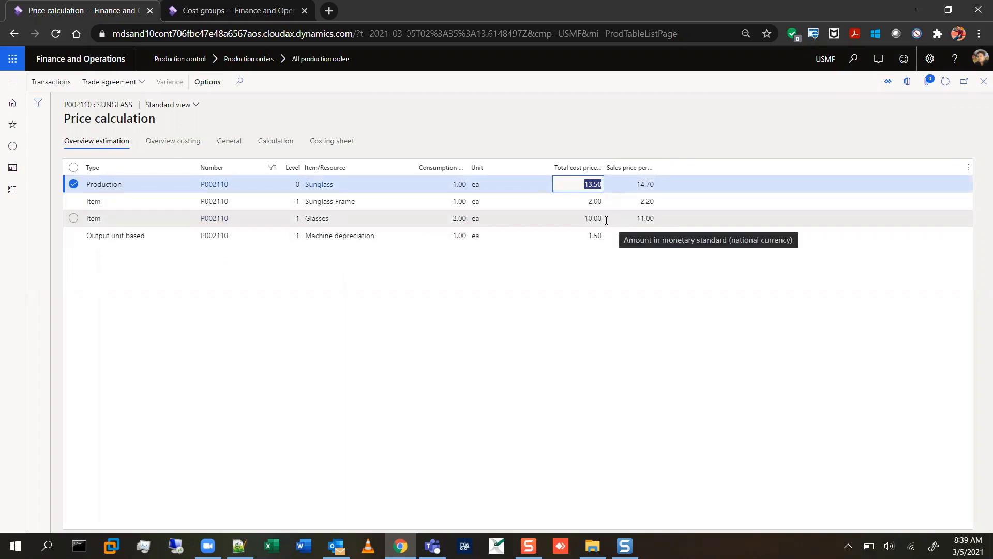
pyautogui.click(656, 219)
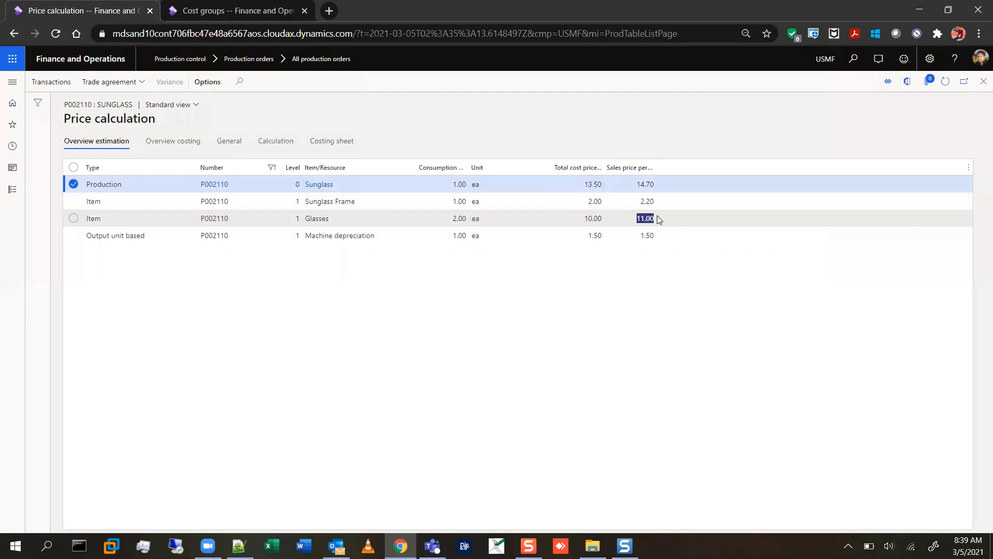
pyautogui.click(658, 217)
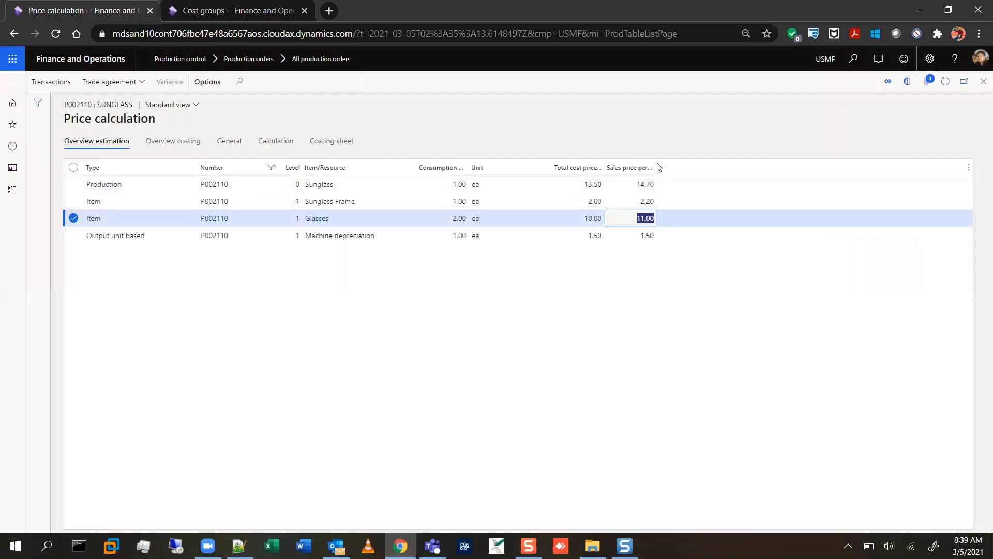
pyautogui.moveTo(656, 163); pyautogui.dragTo(709, 161)
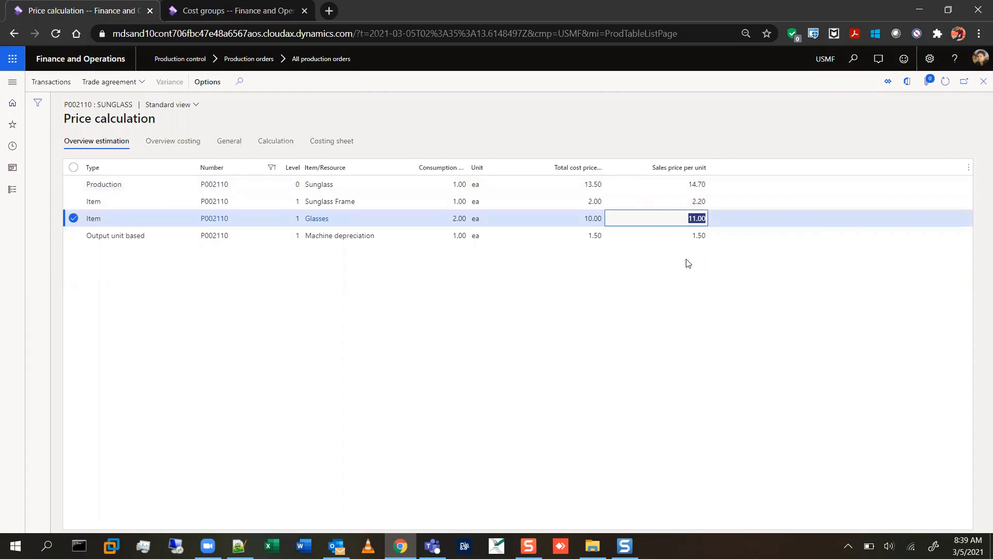
# Examine the estimated consumption, estimated cost amounts and cost groups in the price calculation's costing overview.
pyautogui.click(201, 151)
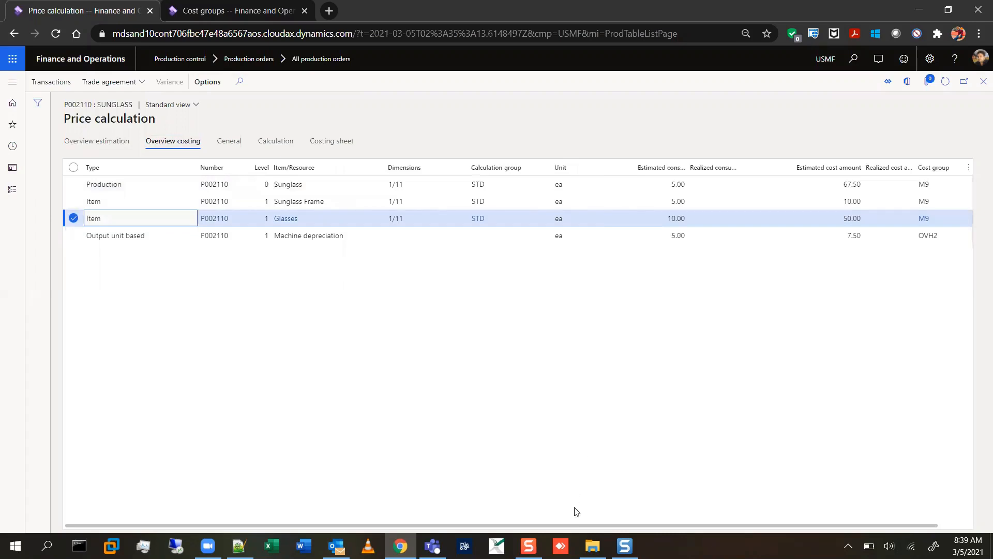
pyautogui.moveTo(581, 525); pyautogui.dragTo(750, 508)
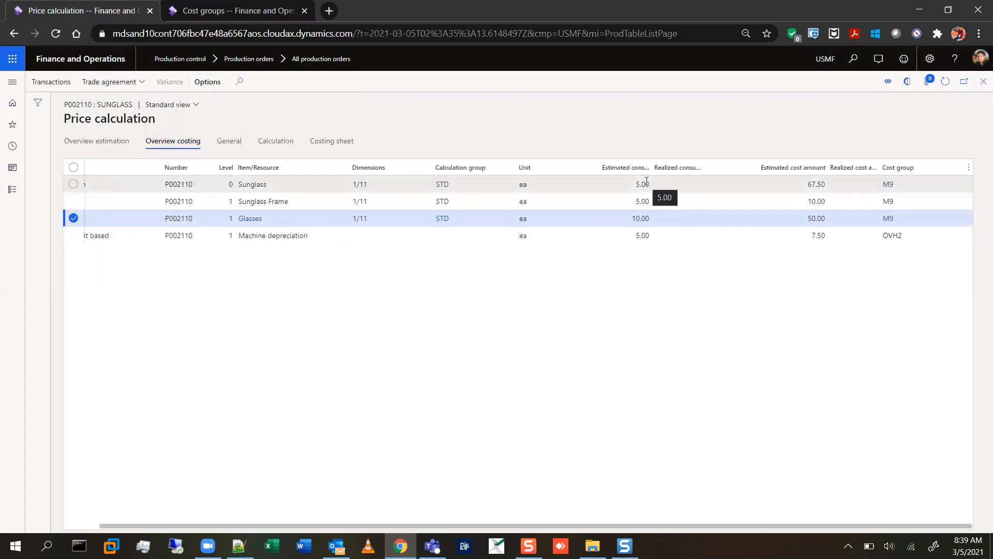
pyautogui.doubleClick(806, 183)
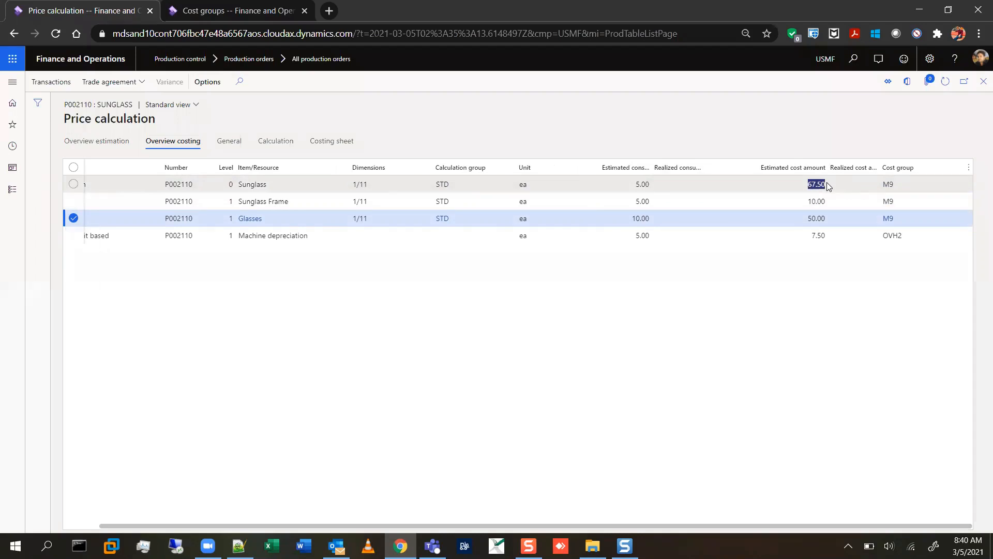
pyautogui.click(829, 186)
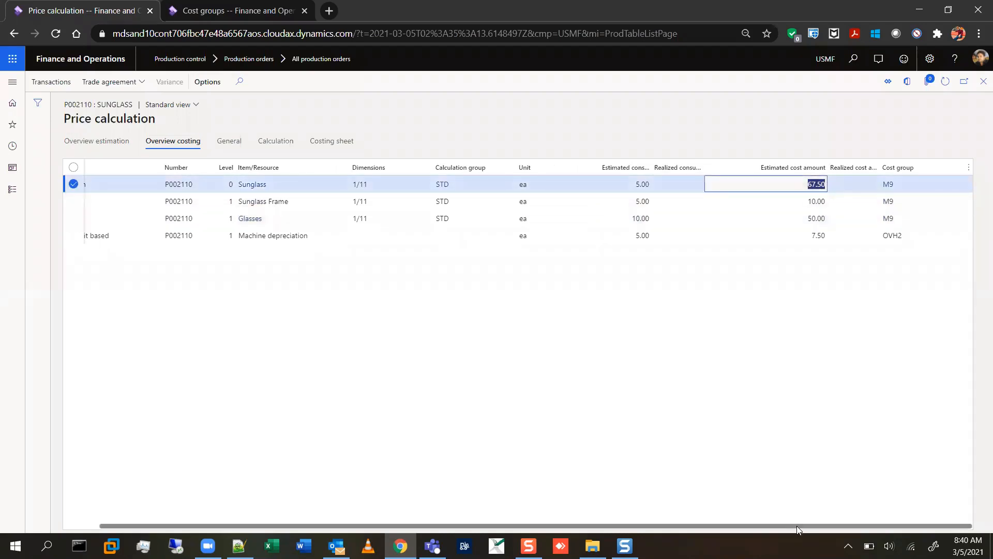
pyautogui.moveTo(758, 525); pyautogui.dragTo(584, 521)
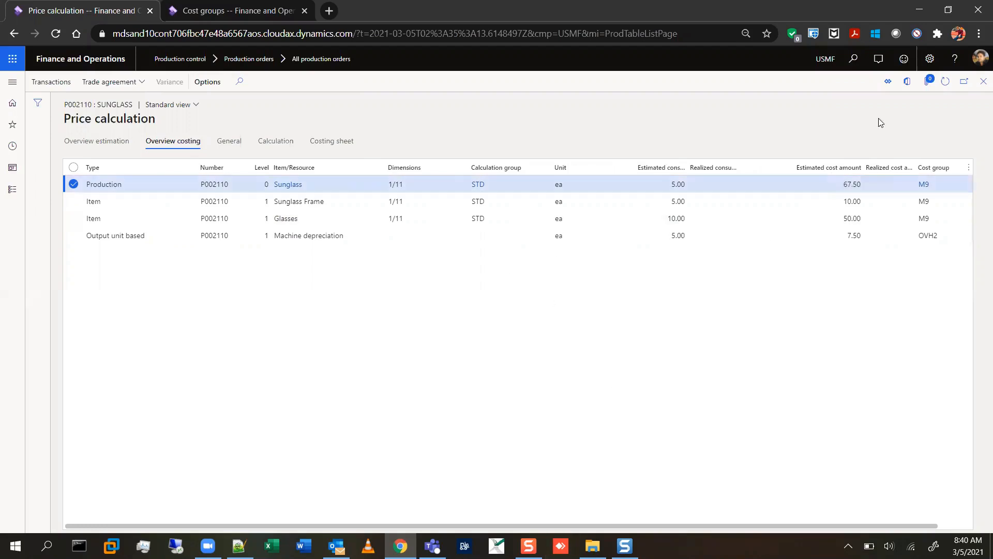
# Return to the production order list and release the estimated Sunglass order.
pyautogui.click(983, 81)
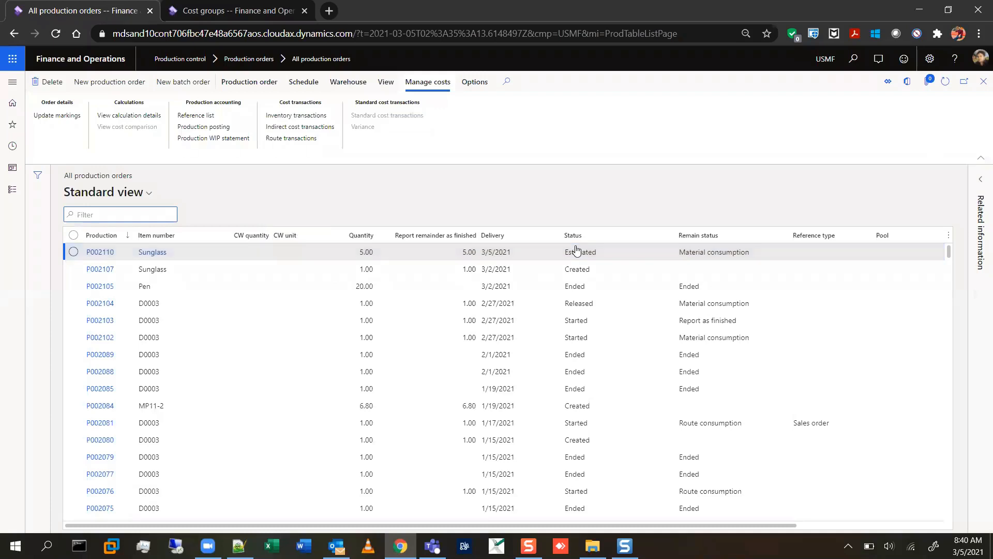
pyautogui.click(245, 83)
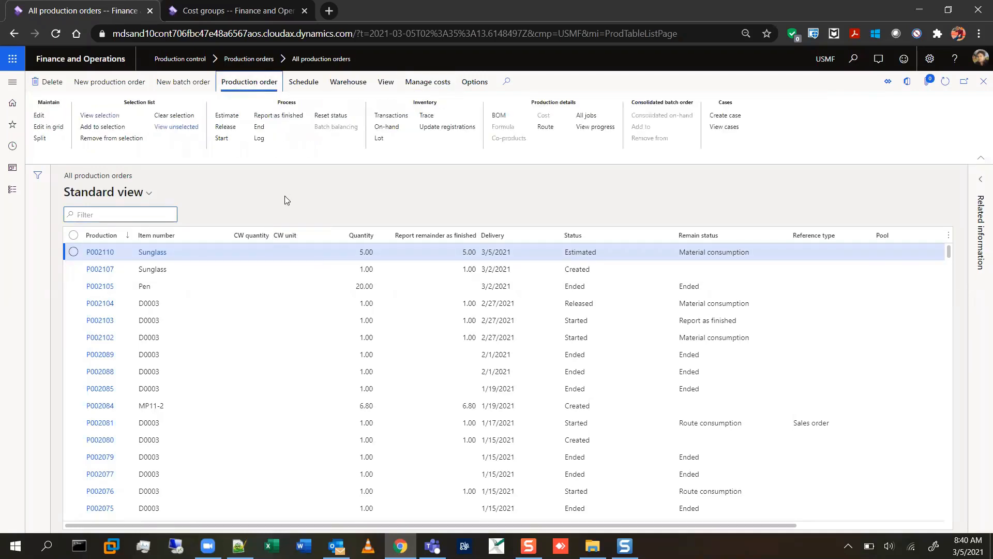
pyautogui.click(226, 127)
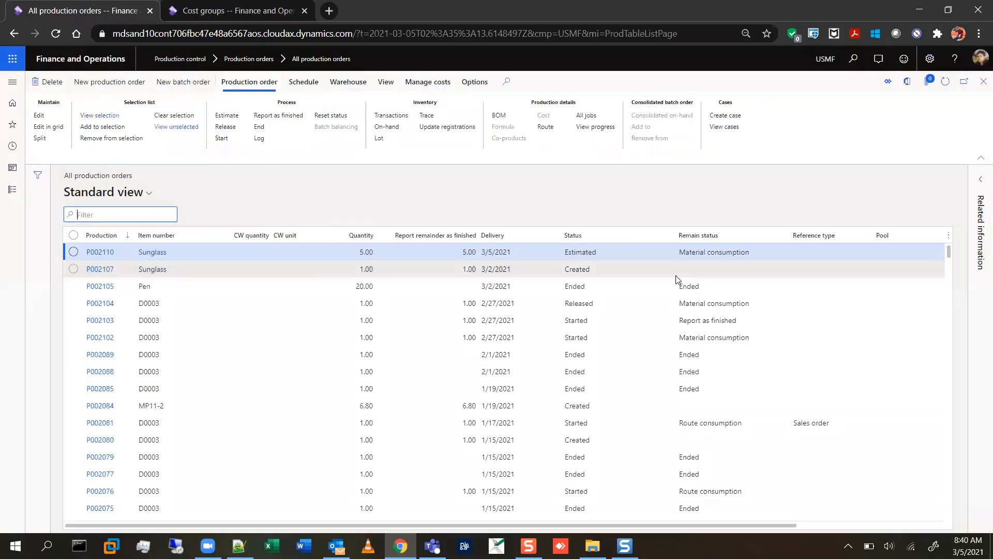
# Open the general start settings of the Sunglass order and set Automatic BOM consumption to Always.
pyautogui.click(220, 139)
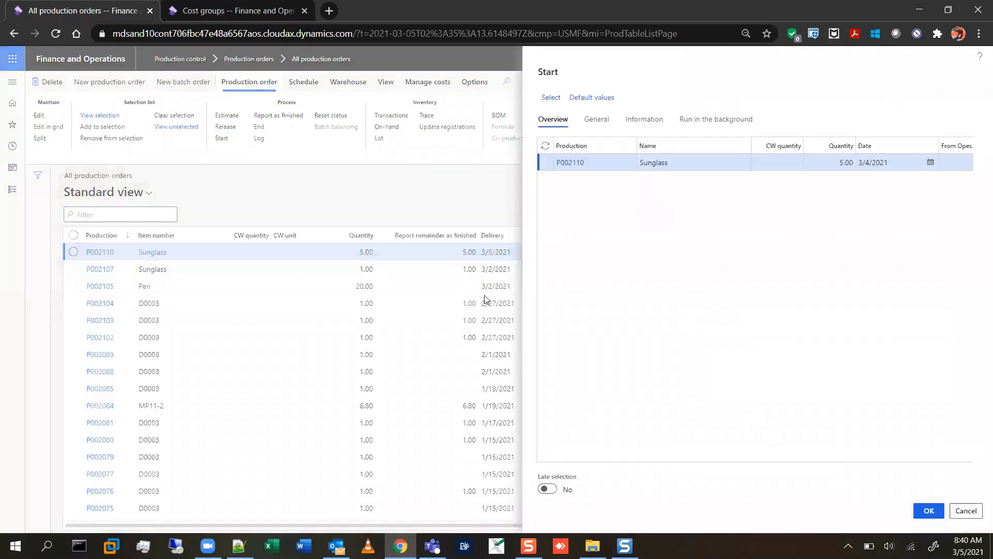
pyautogui.click(604, 124)
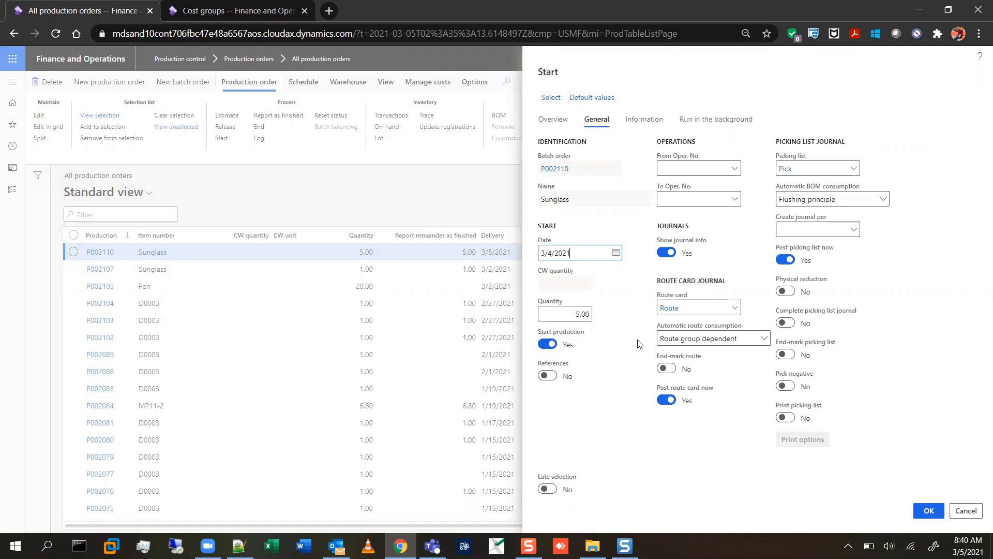
pyautogui.click(581, 314)
pyautogui.click(775, 169)
pyautogui.click(882, 203)
pyautogui.click(826, 233)
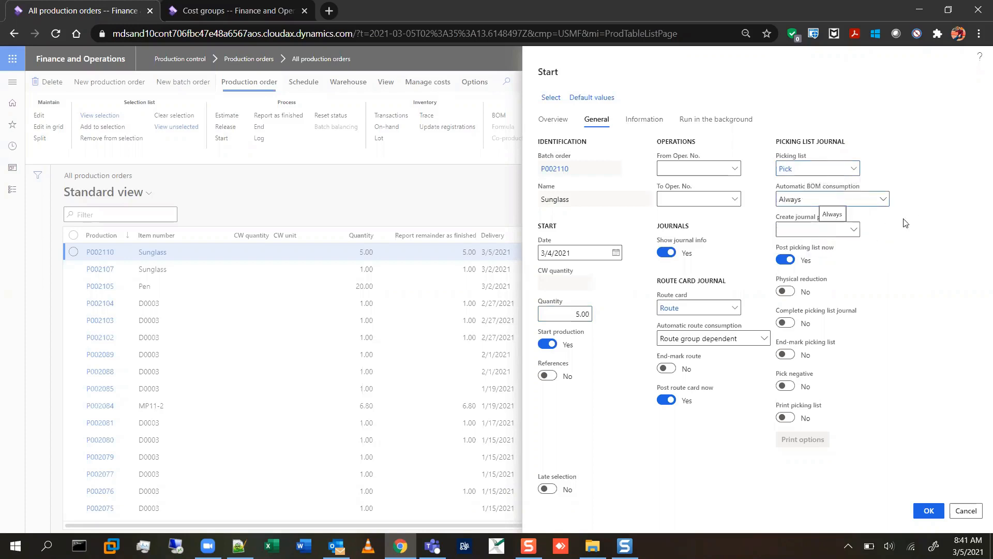
# Try Automatic BOM consumption as Never before restoring Always, and switch Post picking list now off and back on.
pyautogui.click(883, 203)
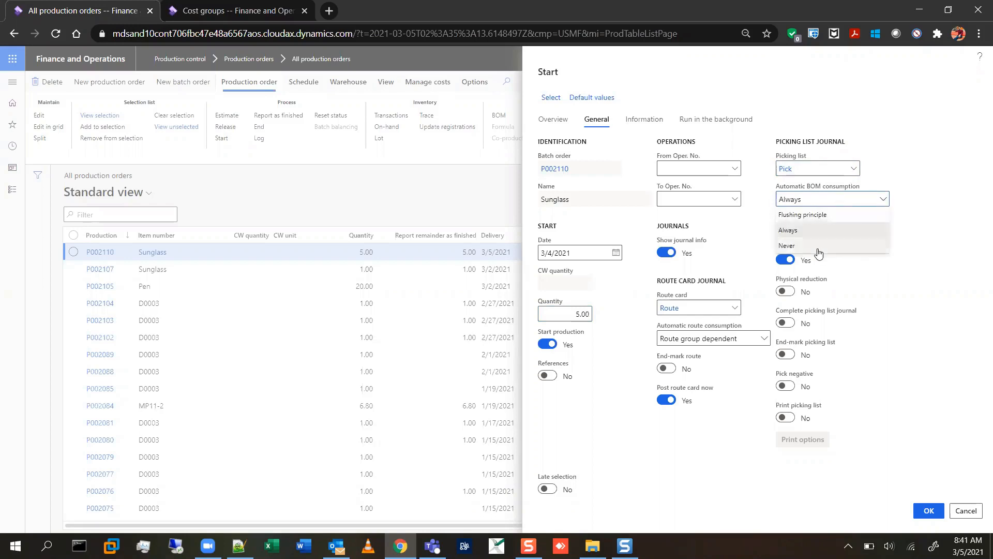
pyautogui.click(838, 245)
pyautogui.click(882, 203)
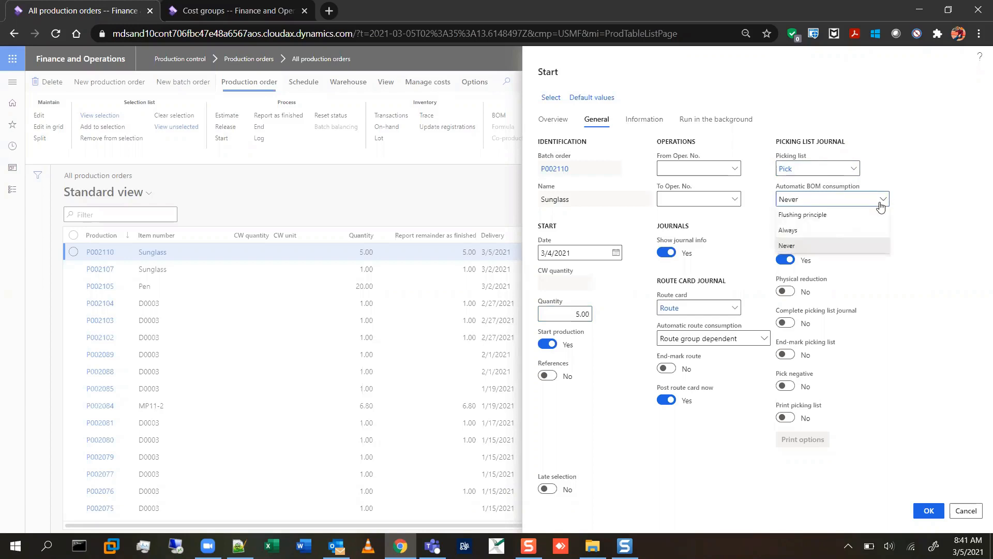
pyautogui.click(812, 230)
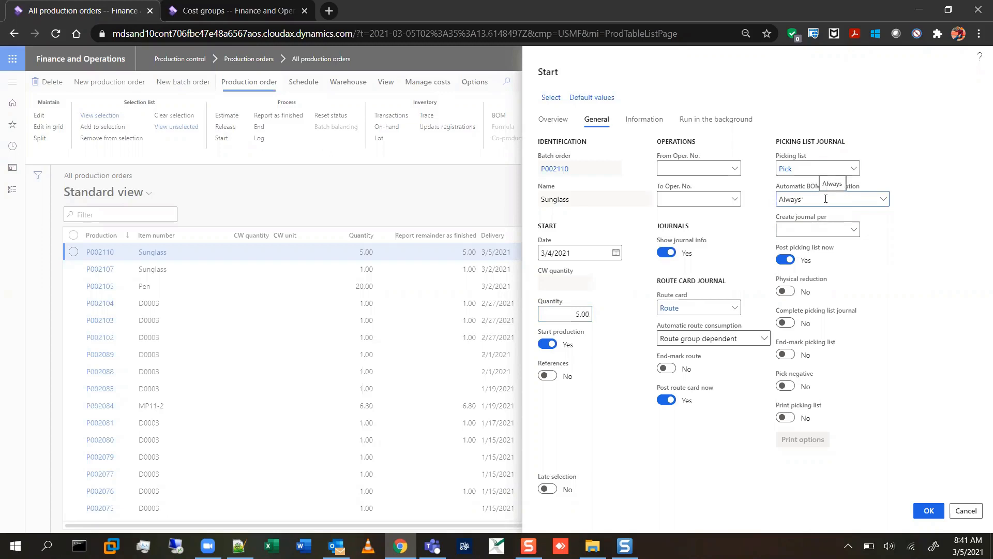
pyautogui.click(883, 200)
pyautogui.click(818, 244)
pyautogui.click(883, 201)
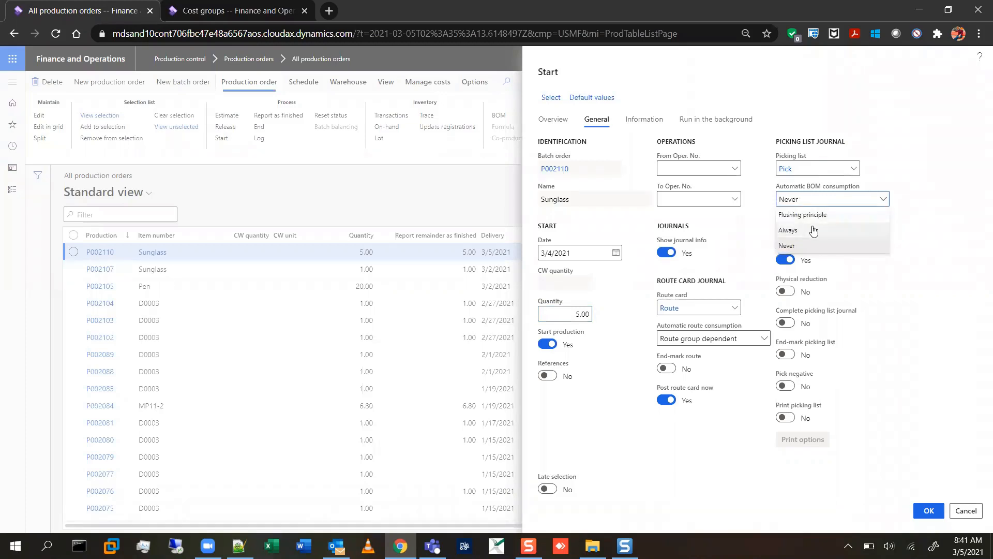
pyautogui.click(813, 226)
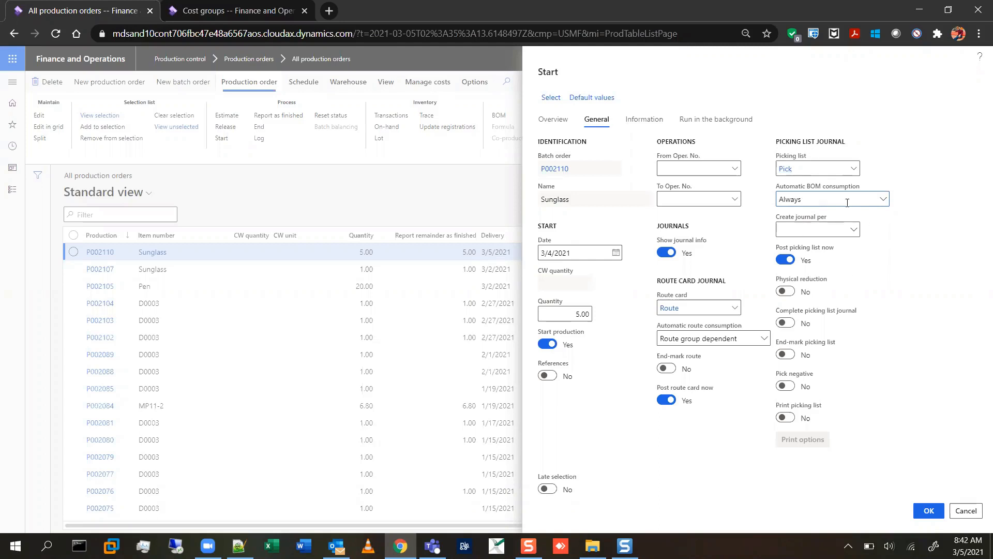
pyautogui.click(782, 260)
pyautogui.click(791, 260)
# Try to start the Sunglass order and read the start message details for both picking list journal lines.
pyautogui.click(933, 518)
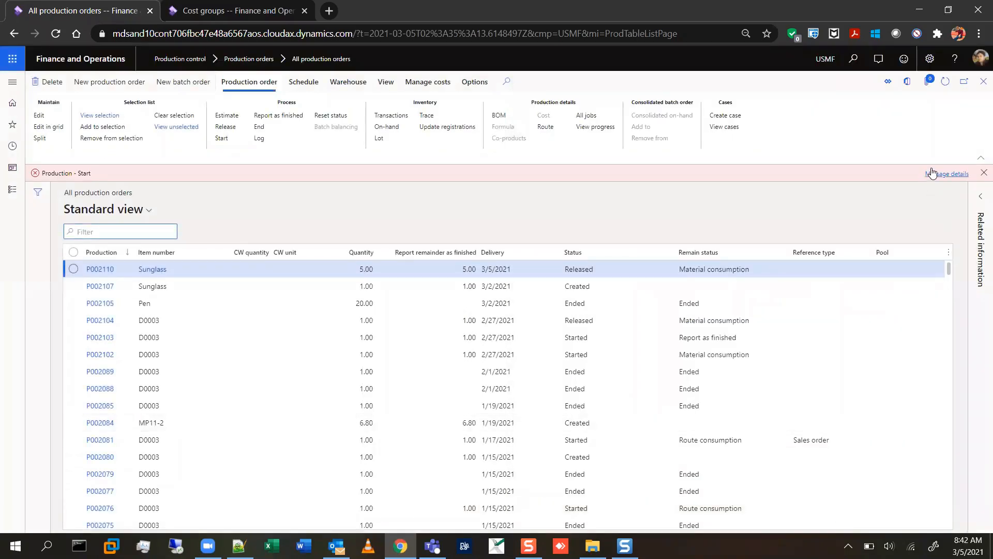
pyautogui.click(934, 173)
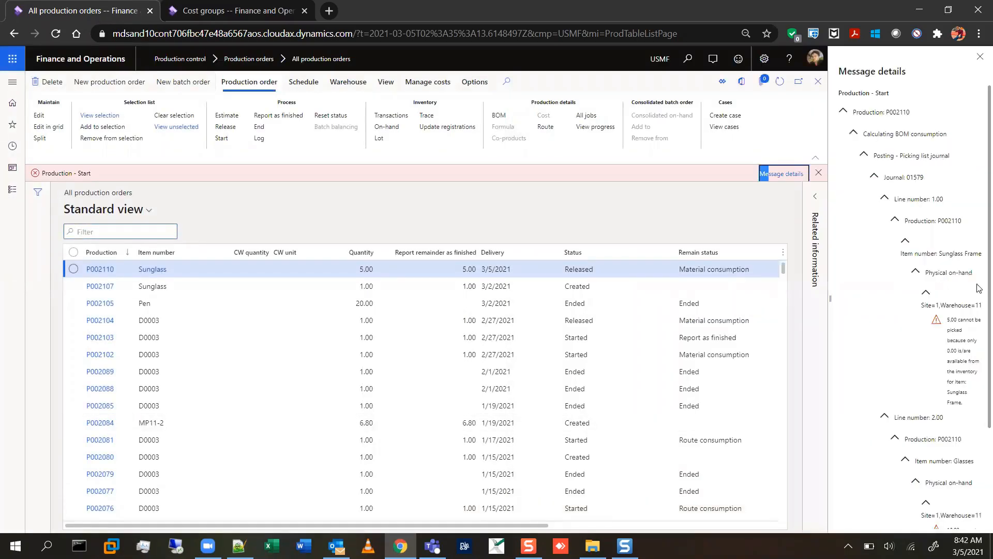
pyautogui.scroll(-3, 978, 306)
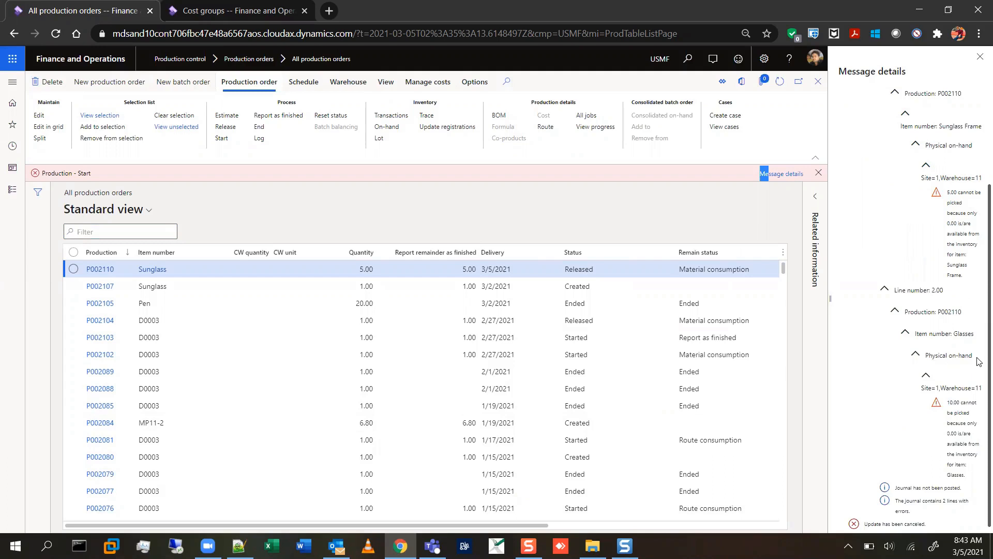
pyautogui.scroll(3, 980, 215)
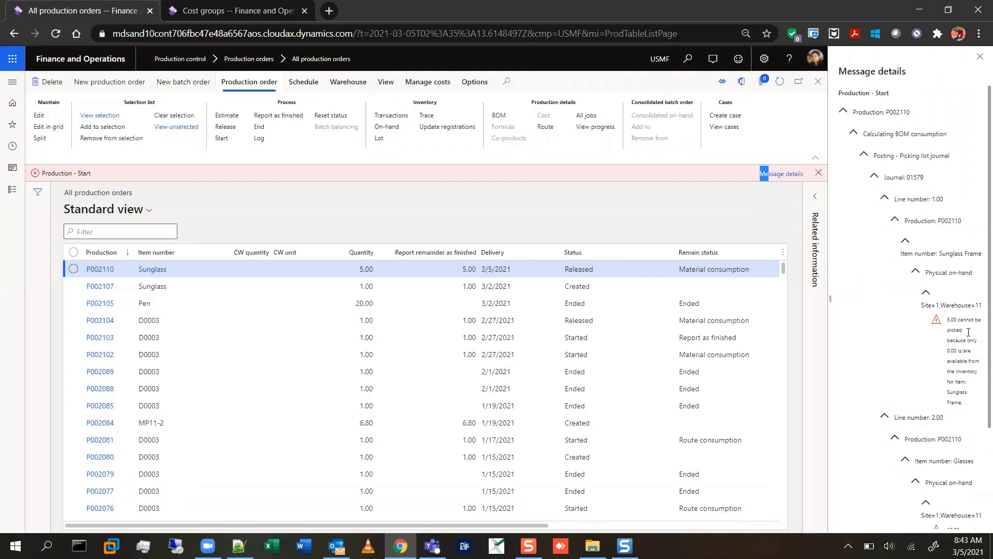
pyautogui.scroll(-3, 963, 290)
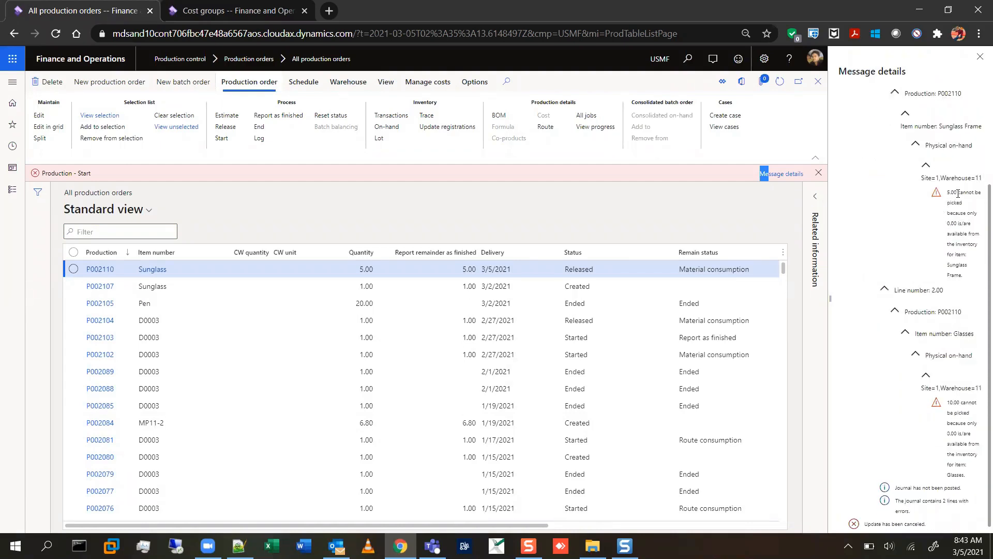
pyautogui.scroll(2, 958, 193)
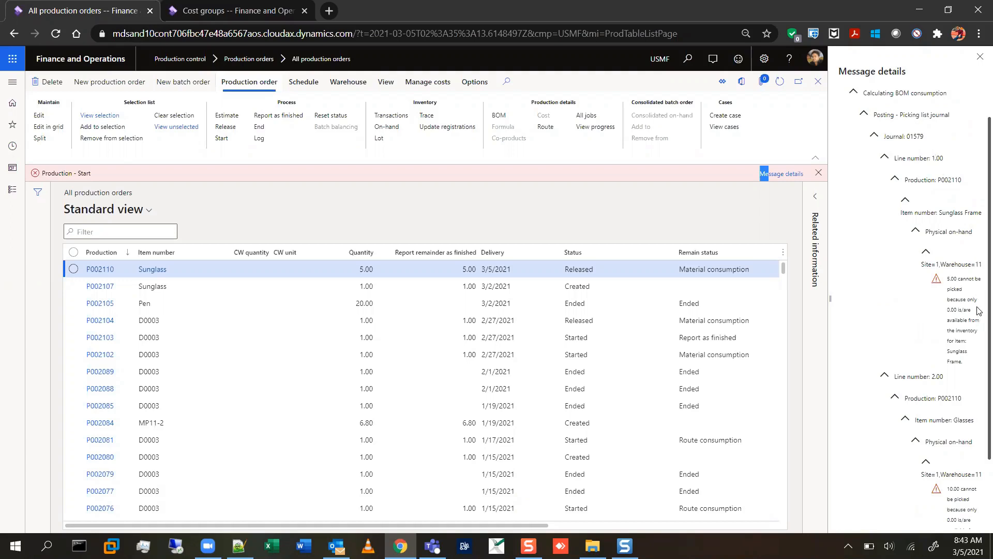
pyautogui.scroll(-2, 969, 325)
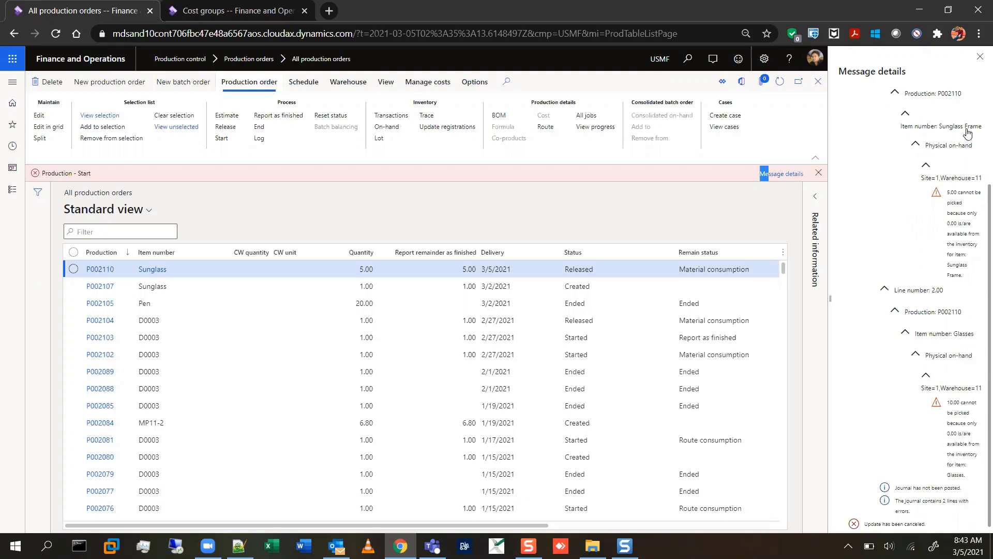
pyautogui.click(980, 57)
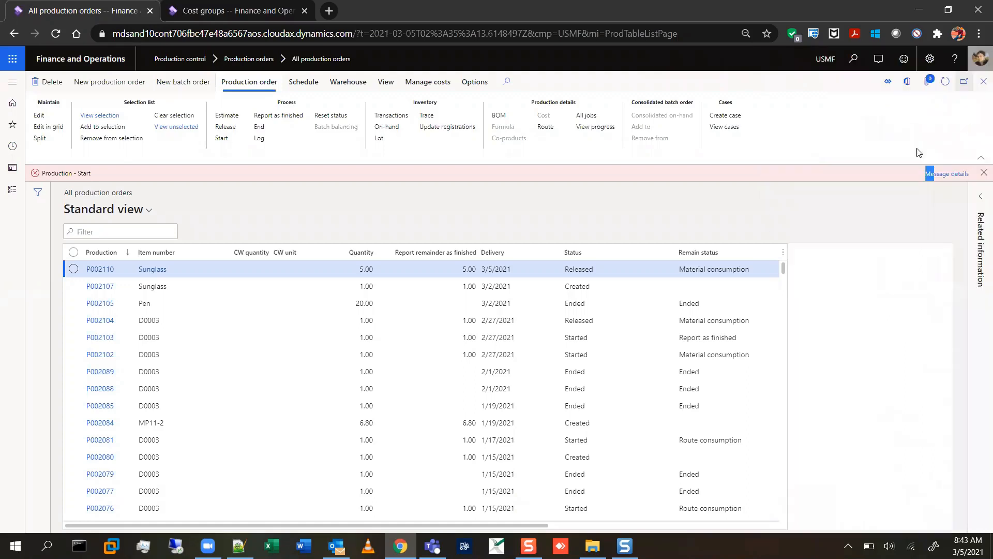
pyautogui.click(982, 174)
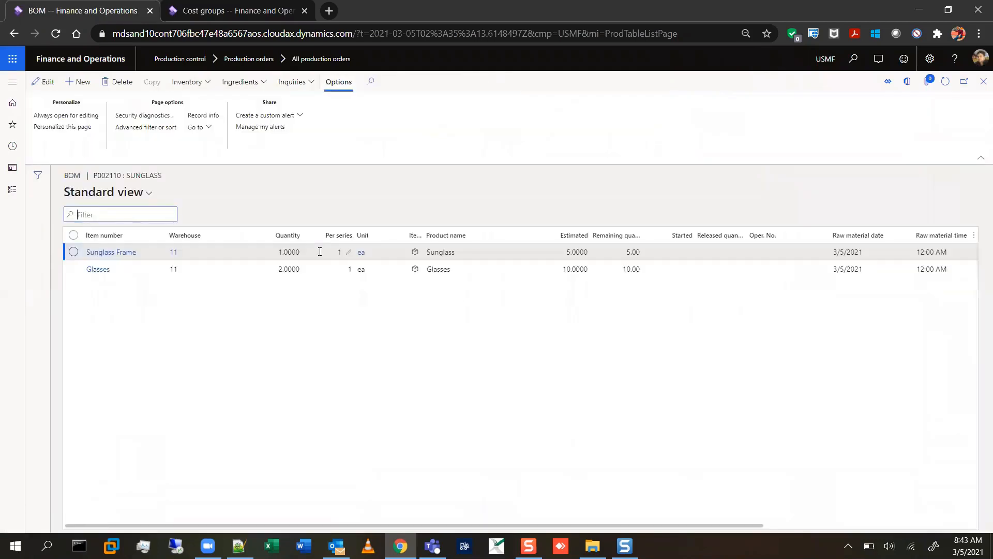
# From the Sunglass order's BOM, open the on-hand inventory details of the Sunglass Frame component.
pyautogui.moveTo(319, 251)
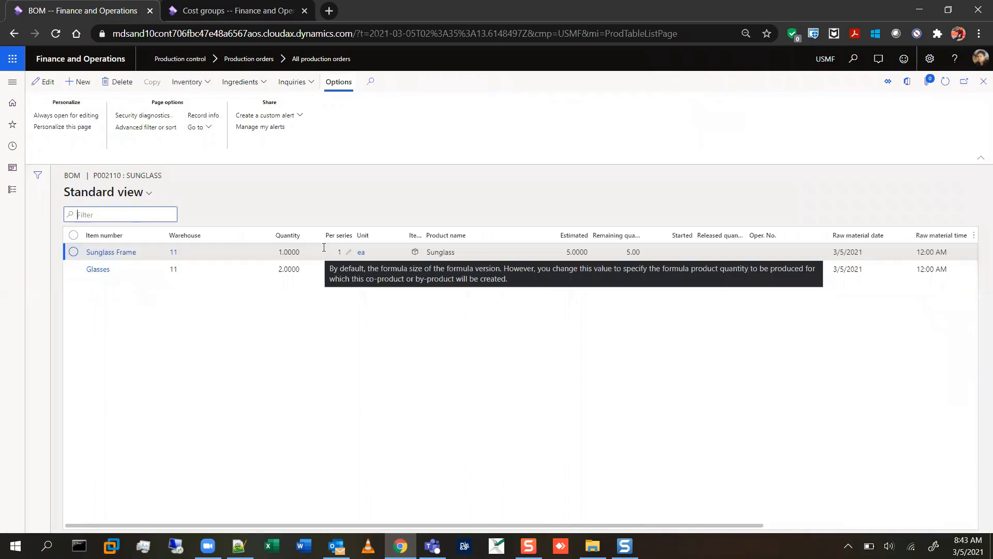
pyautogui.click(105, 255)
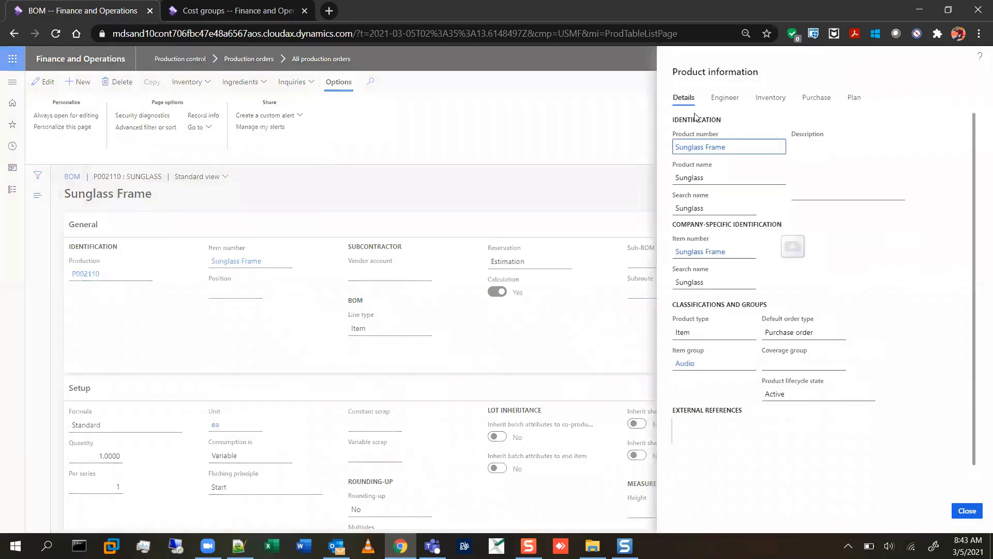
pyautogui.click(780, 99)
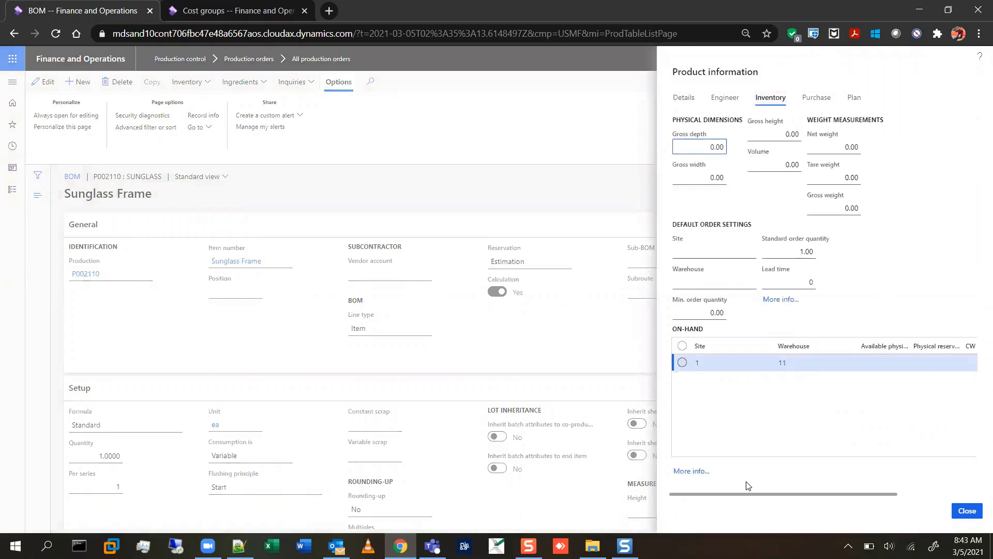
pyautogui.click(694, 474)
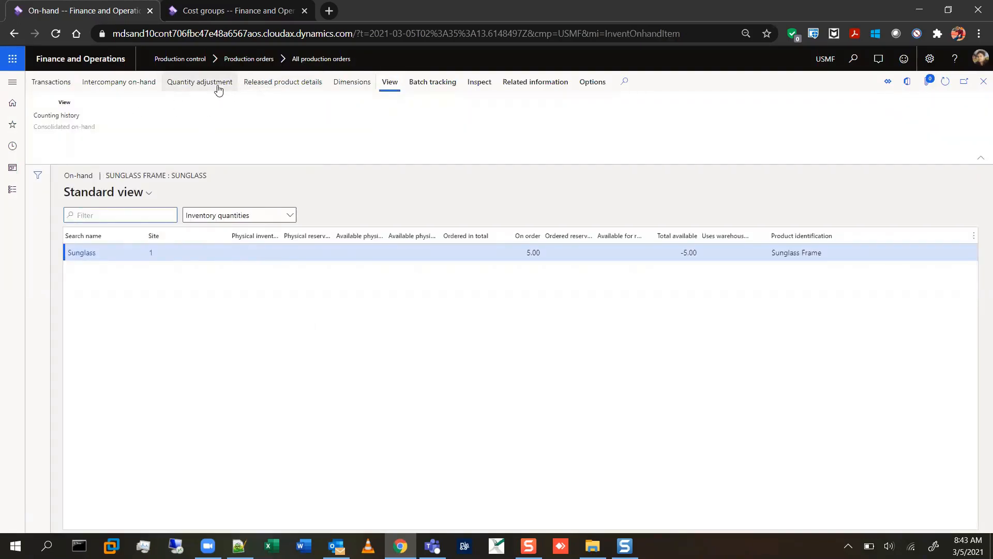
# Start a quantity adjustment for Sunglass Frame and add a counting line for site 1, warehouse 11.
pyautogui.click(218, 88)
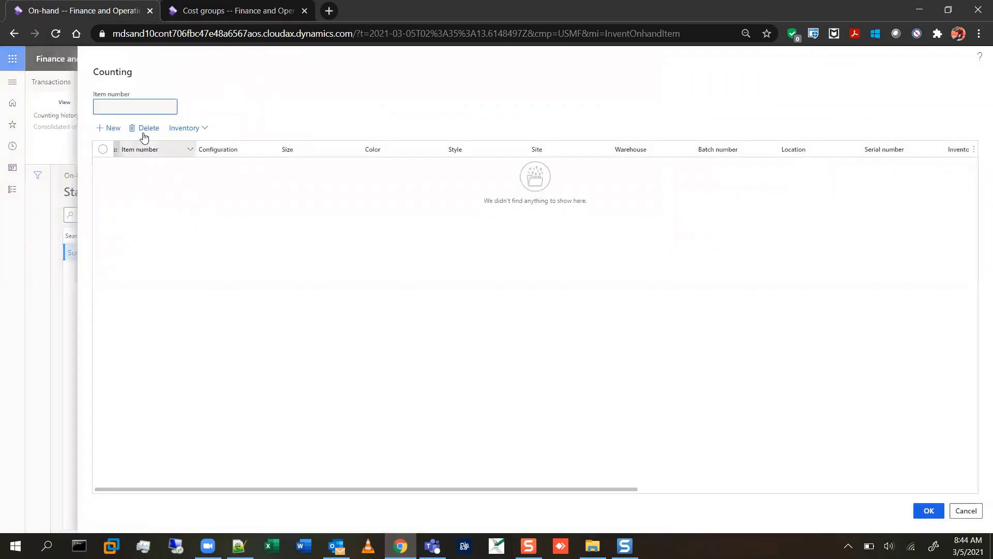
pyautogui.click(110, 127)
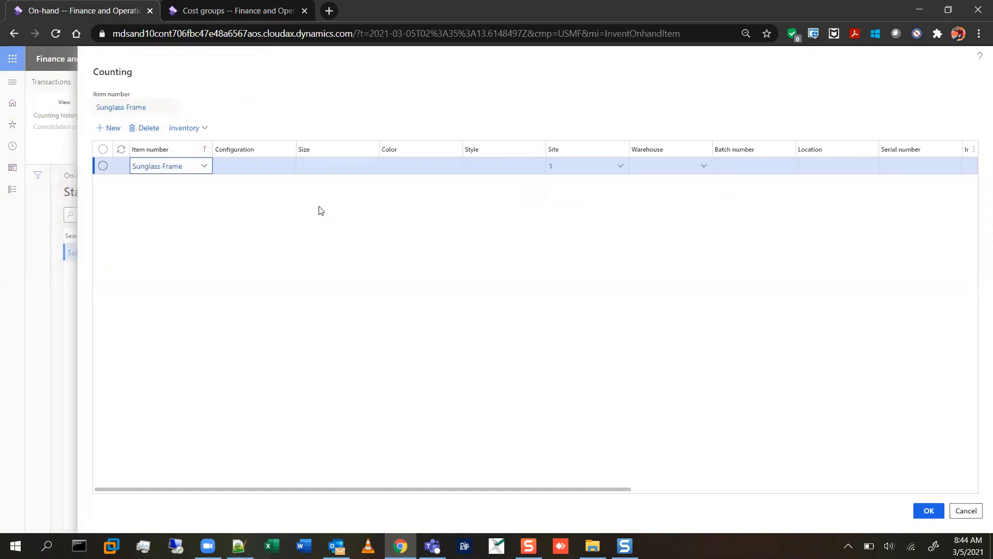
pyautogui.press('Tab')
pyautogui.press('Tab')
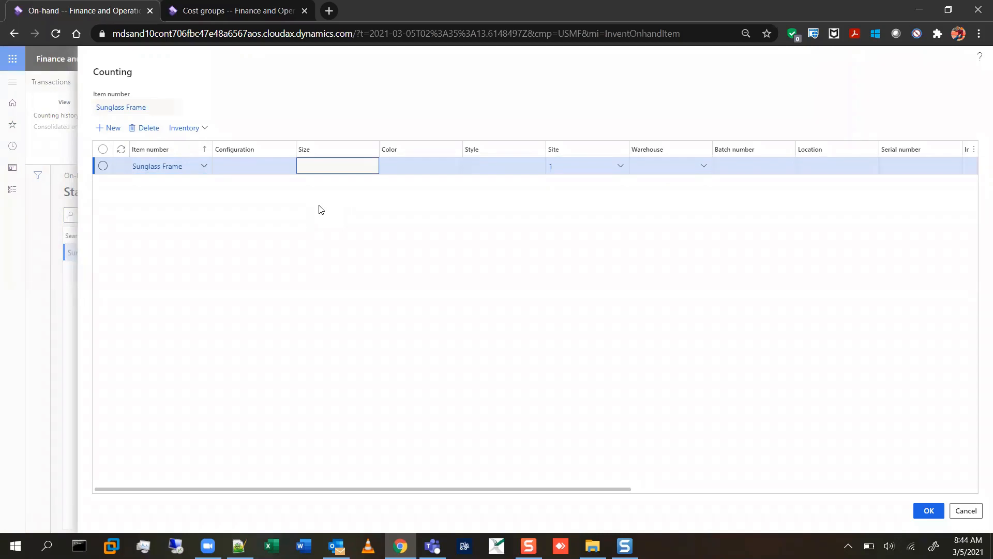
pyautogui.press('Tab')
pyautogui.press('Tab')
pyautogui.press('Tab')
pyautogui.press('Tab')
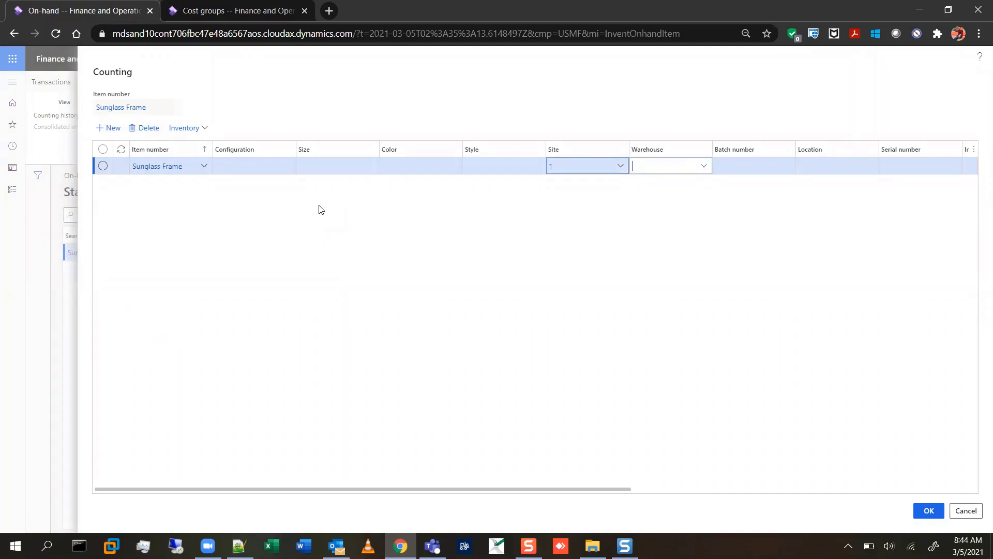
pyautogui.write('11')
pyautogui.press('Tab')
pyautogui.press('Tab')
pyautogui.press('Tab')
pyautogui.press('Tab')
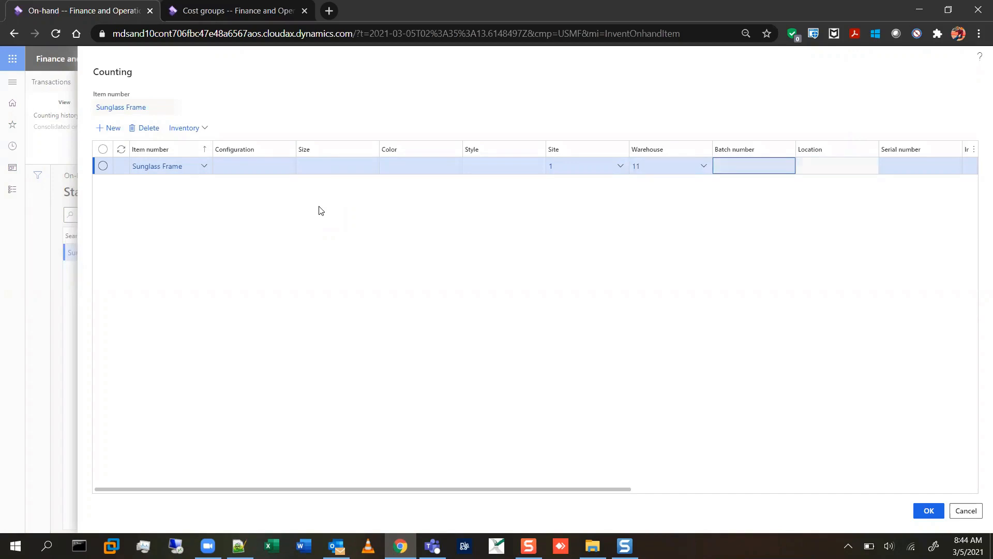
# Set the counted quantity of Sunglass Frame to 100 and confirm the adjustment.
pyautogui.press('Tab')
pyautogui.press('Tab')
pyautogui.press('Tab')
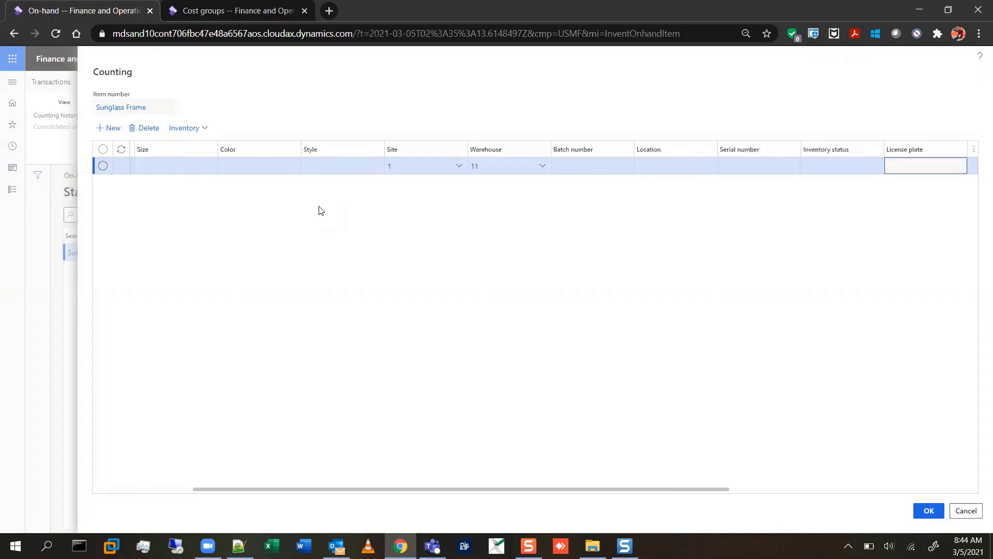
pyautogui.press('Tab')
pyautogui.press('Tab')
pyautogui.press('Tab')
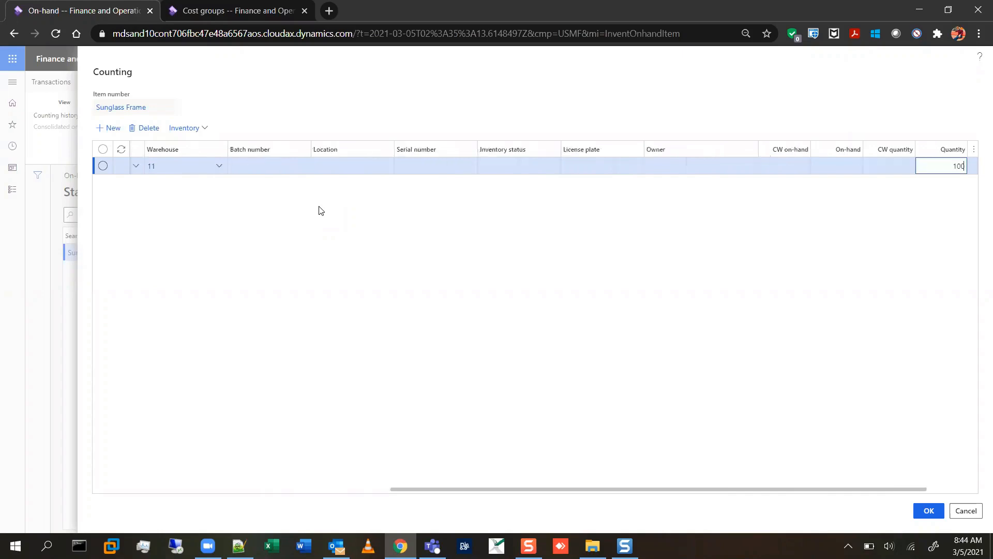
pyautogui.write('100')
pyautogui.press('Tab')
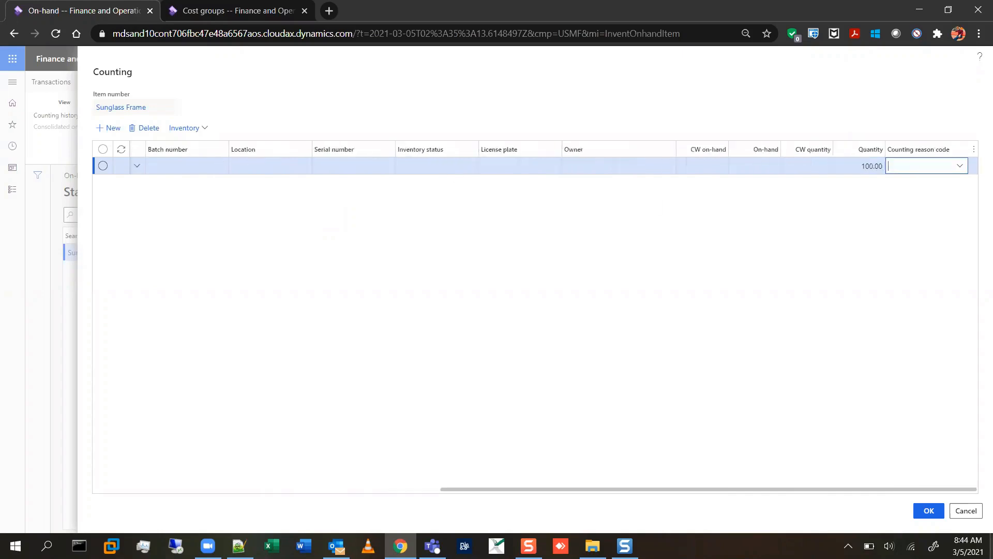
pyautogui.click(929, 510)
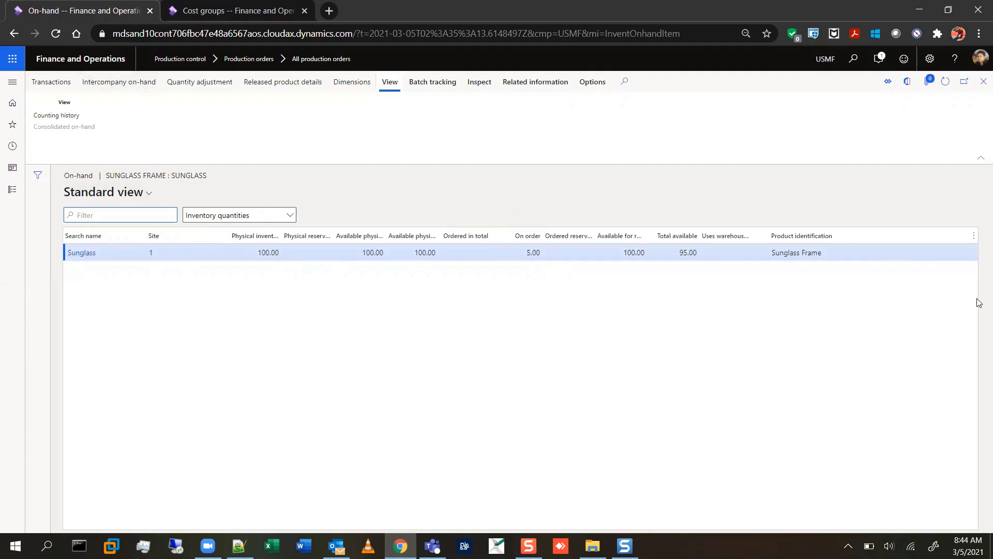
# Return to the Sunglass order's BOM and open the on-hand inventory details of the Glasses component.
pyautogui.click(982, 83)
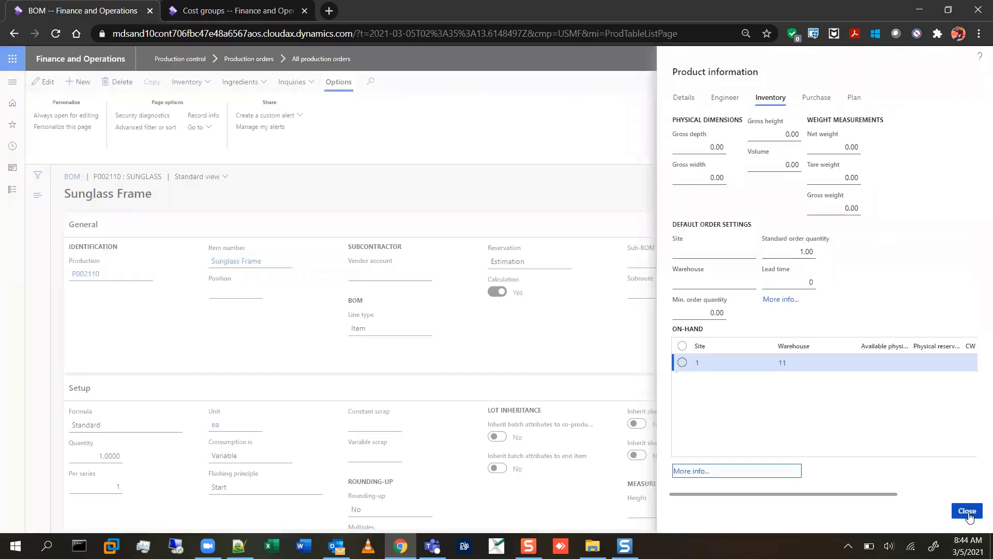
pyautogui.click(967, 510)
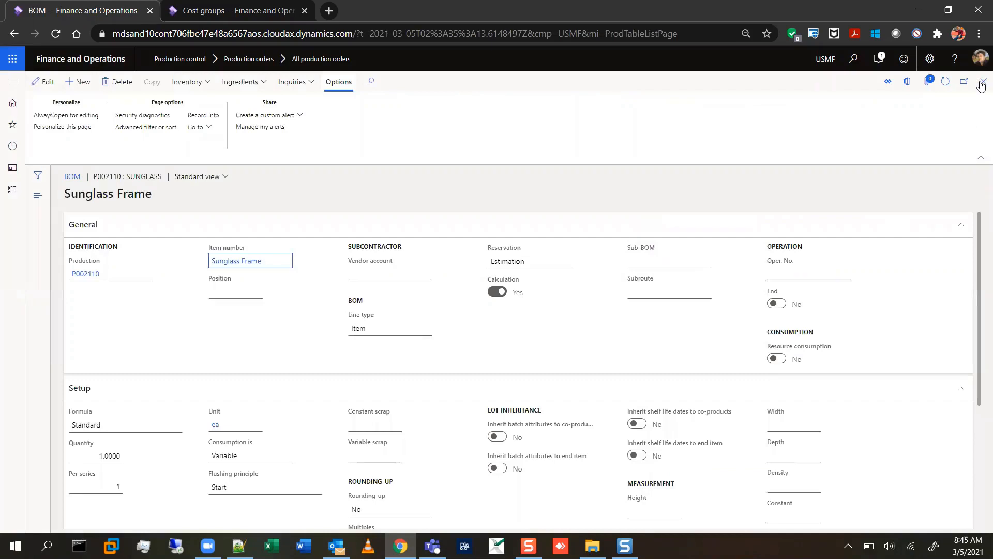
pyautogui.click(983, 82)
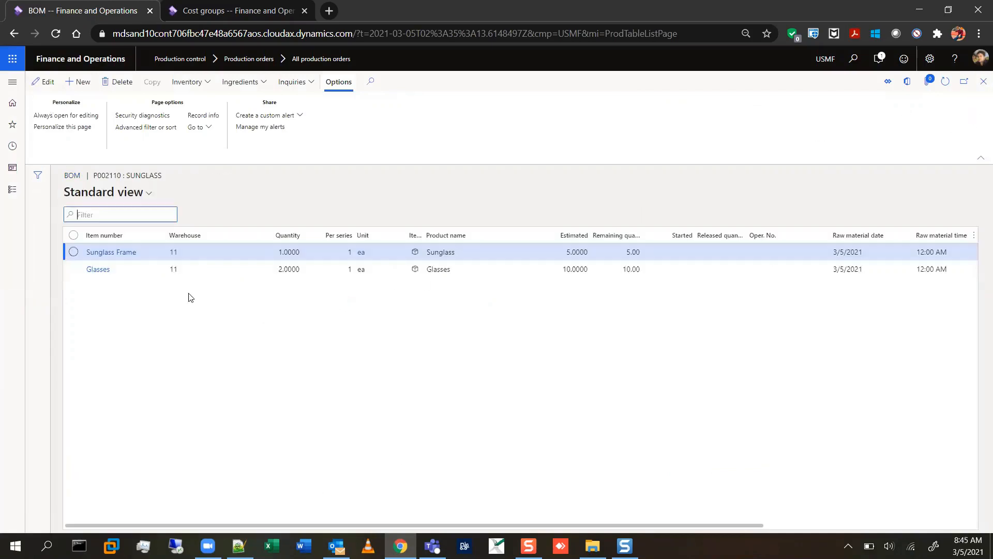
pyautogui.click(99, 269)
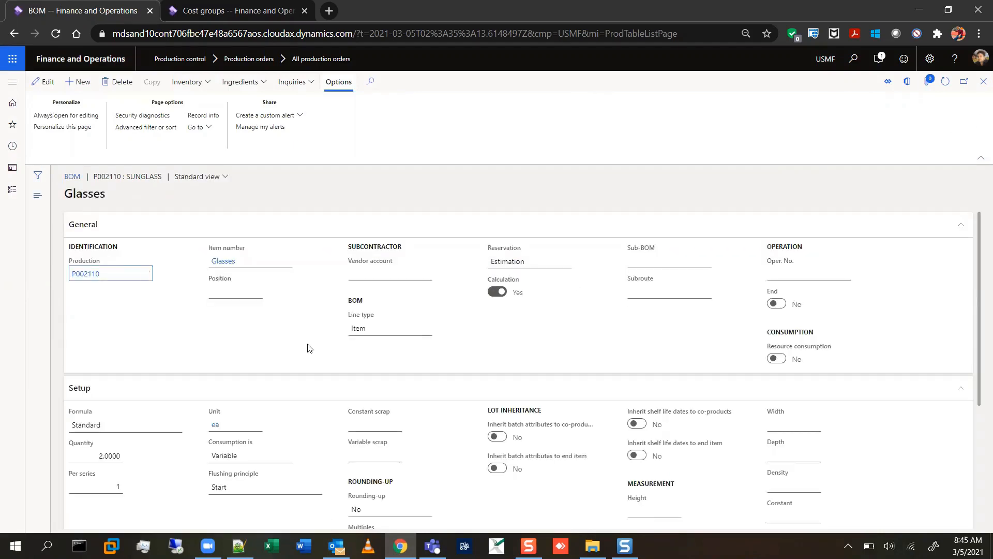
pyautogui.click(226, 262)
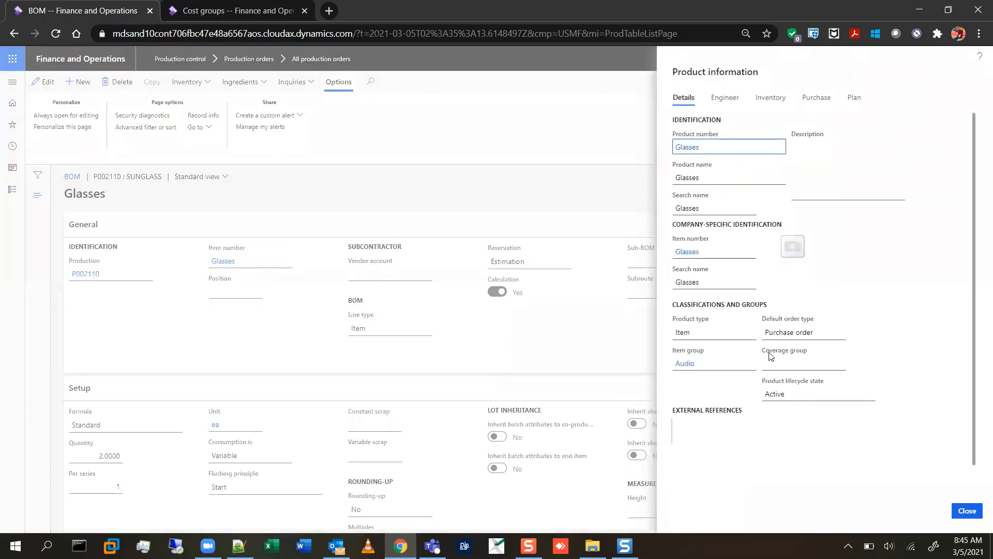
pyautogui.click(769, 98)
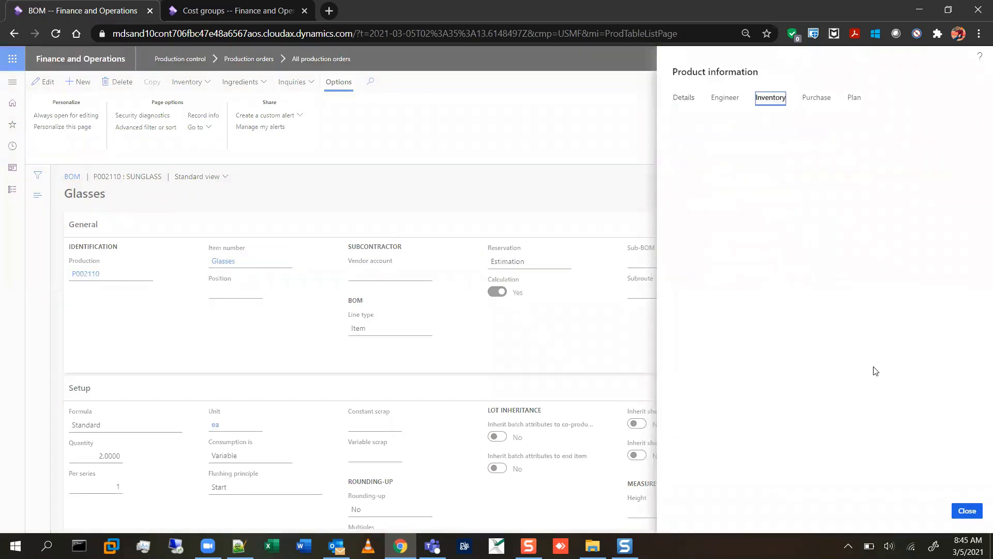
pyautogui.doubleClick(682, 471)
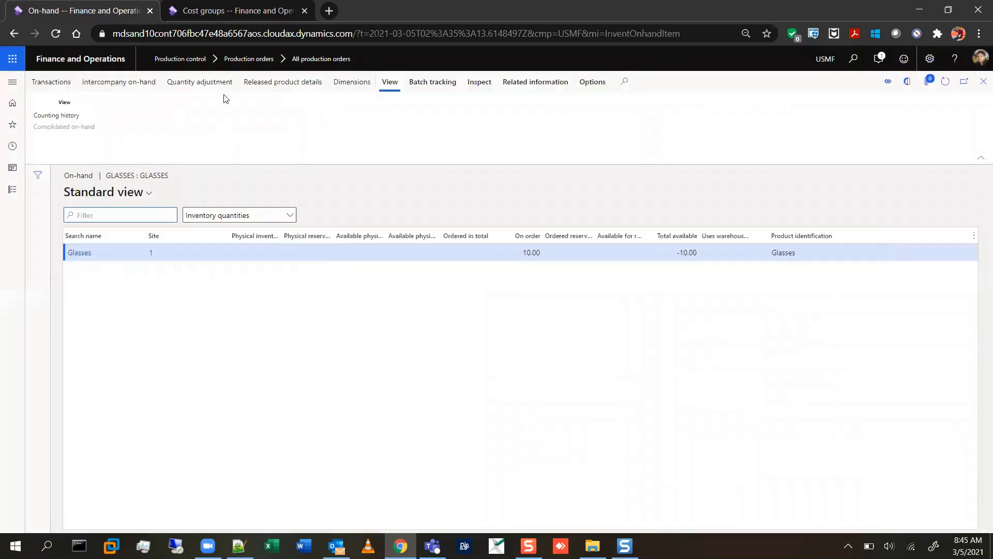
# Start a quantity adjustment for Glasses and add a counting line for site 1, warehouse 11.
pyautogui.click(192, 86)
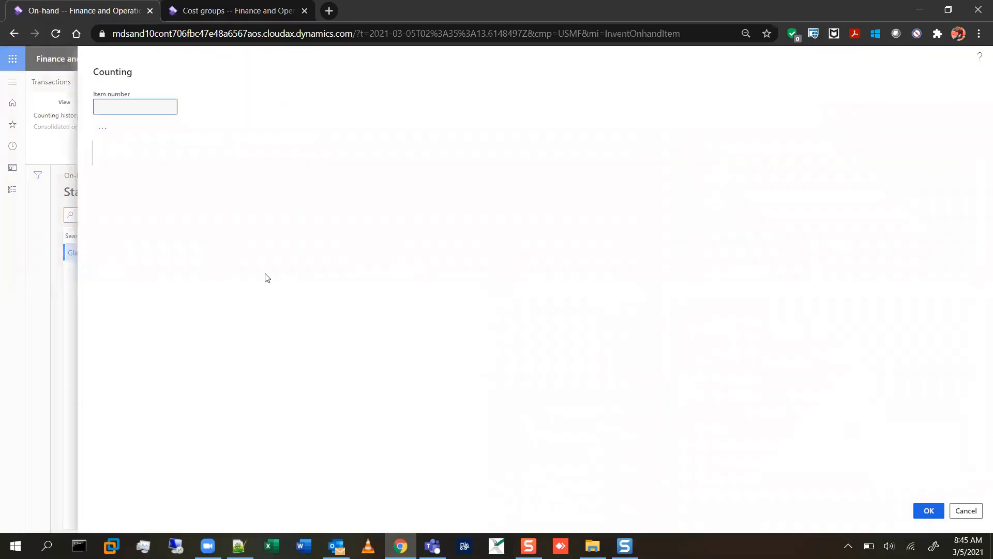
pyautogui.click(109, 128)
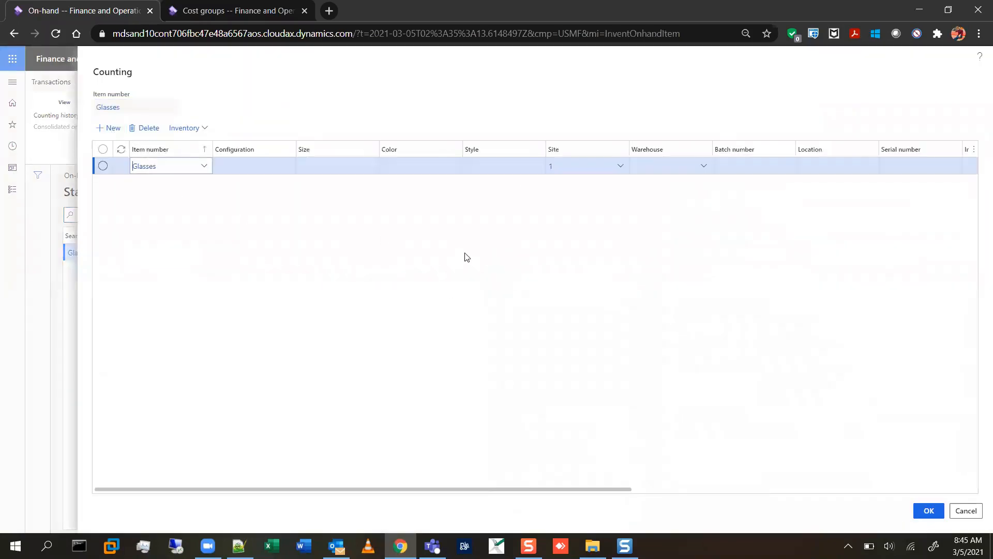
pyautogui.press('Tab')
pyautogui.press('Tab')
pyautogui.press('Tab')
pyautogui.press('Tab')
pyautogui.press('Tab')
pyautogui.press('Tab')
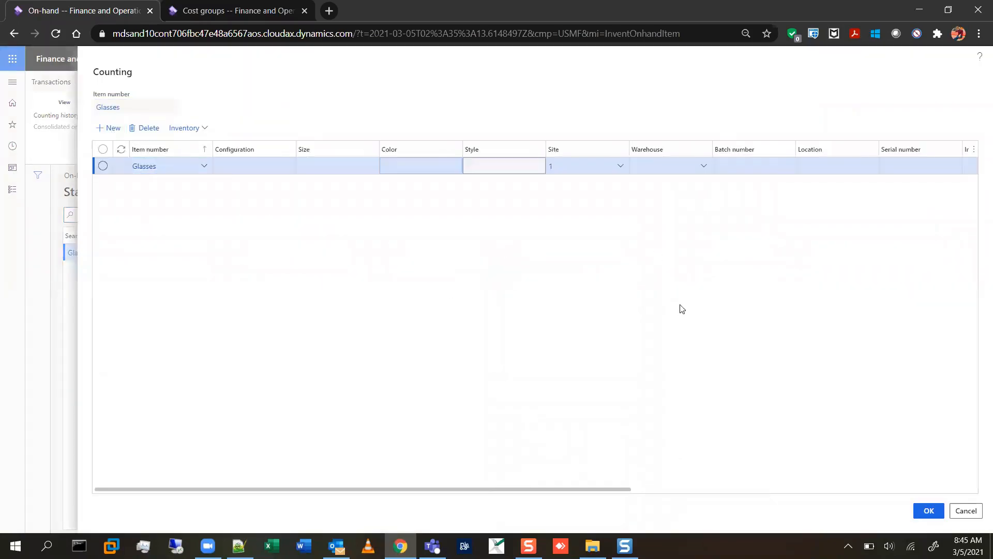
pyautogui.write('11')
pyautogui.press('Tab')
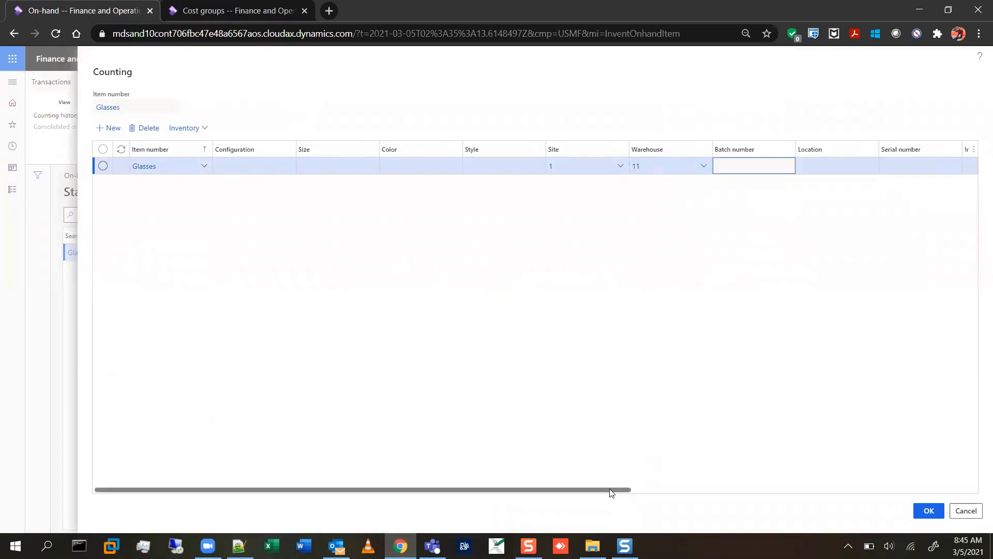
# Set the counted quantity of Glasses to 200, confirm the adjustment and return to the production orders list.
pyautogui.moveTo(612, 490); pyautogui.dragTo(961, 473)
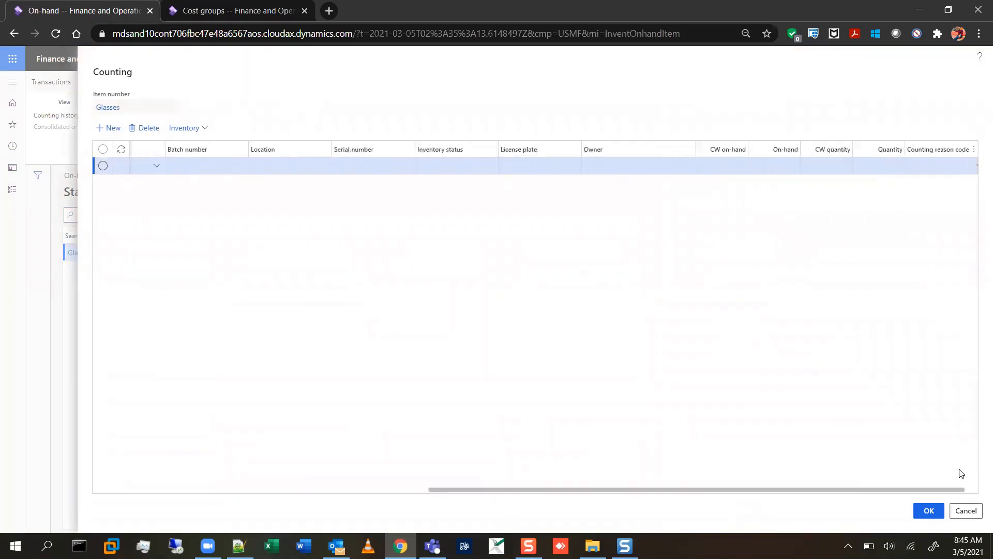
pyautogui.click(852, 162)
pyautogui.write('200')
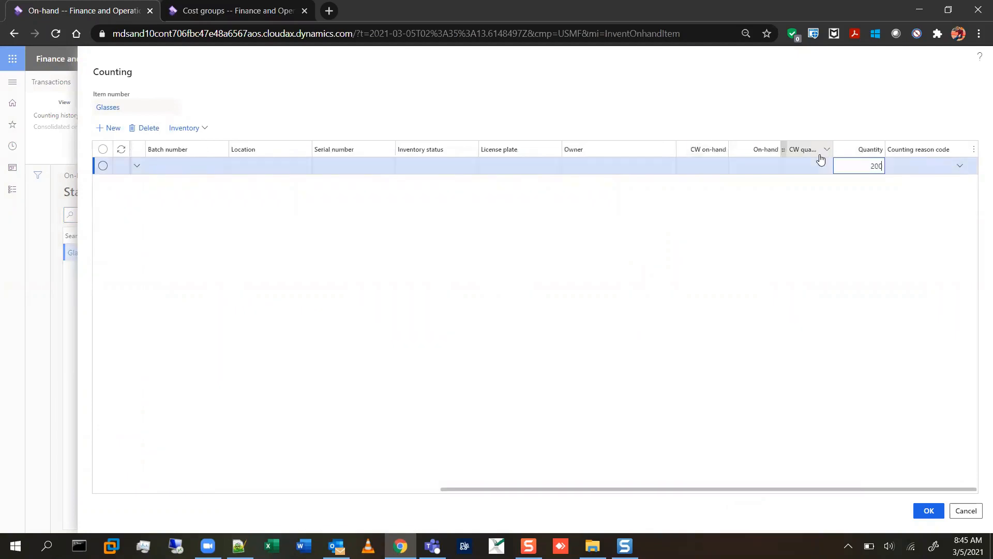
pyautogui.press('Tab')
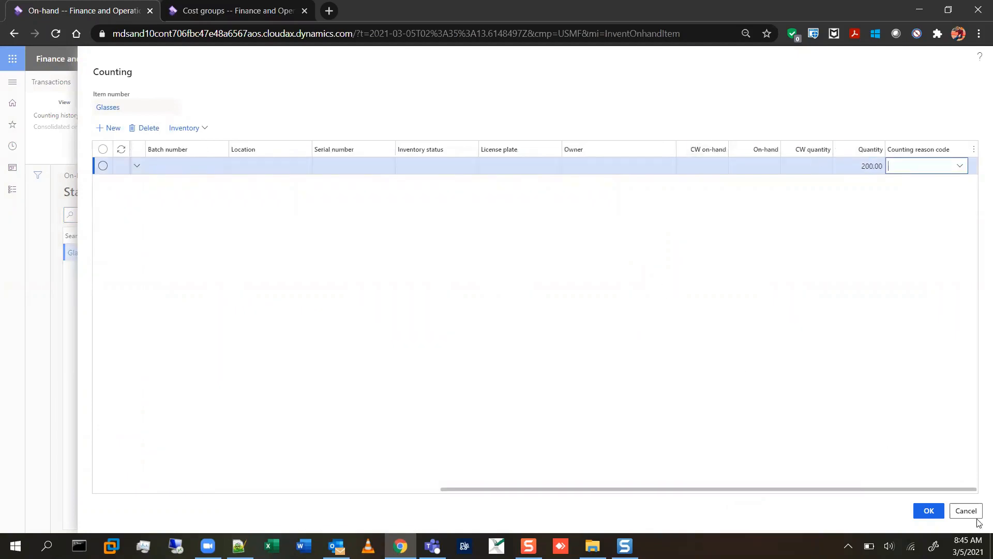
pyautogui.click(930, 511)
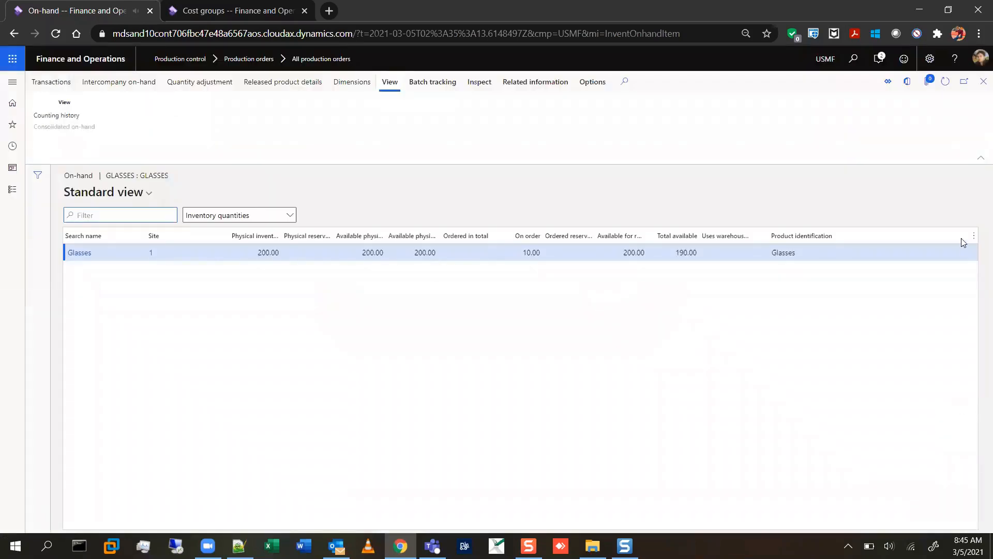
pyautogui.click(983, 81)
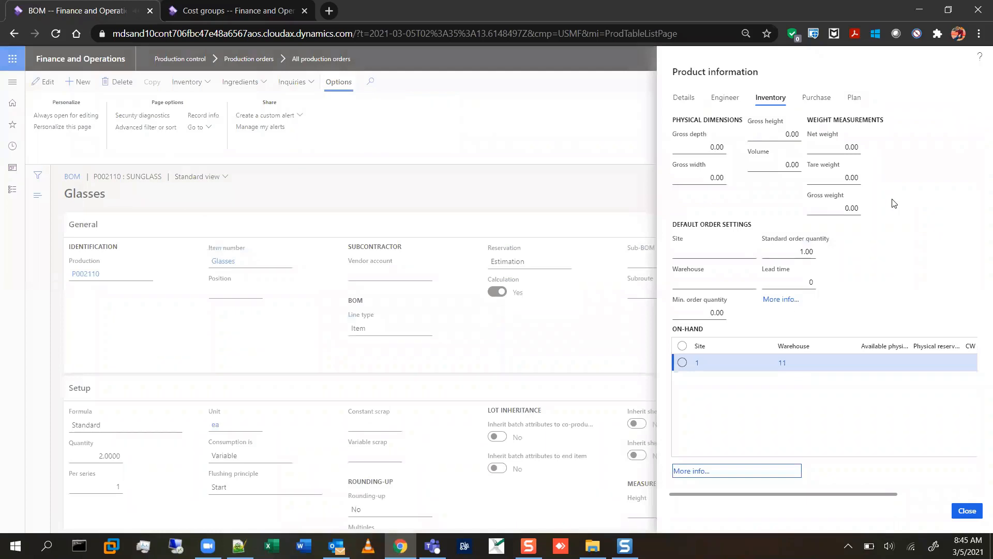
pyautogui.click(967, 511)
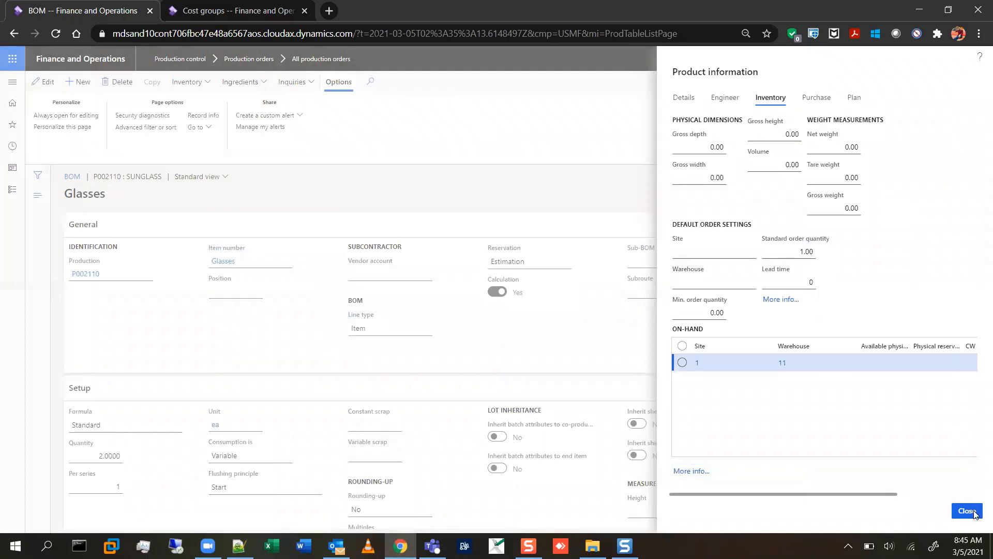
pyautogui.click(984, 81)
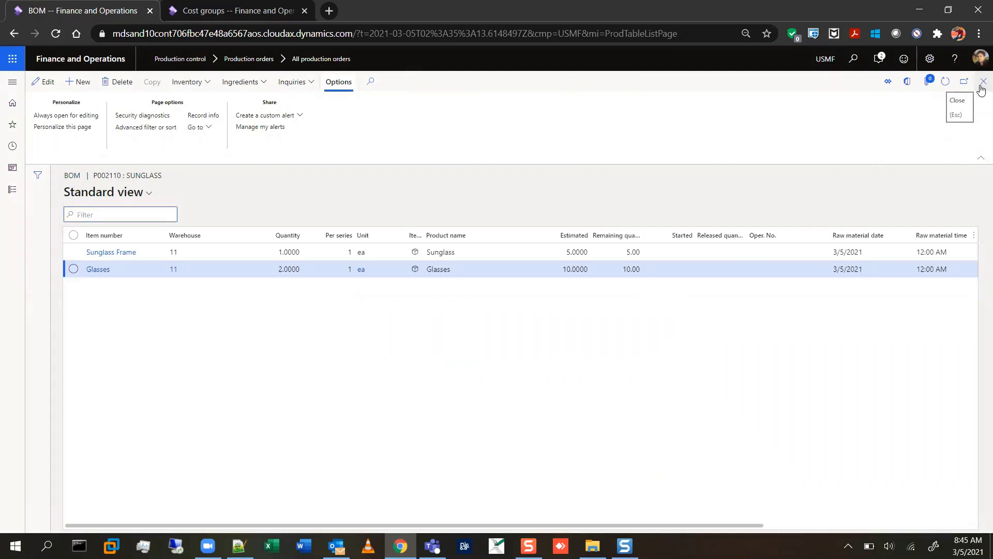
pyautogui.click(983, 84)
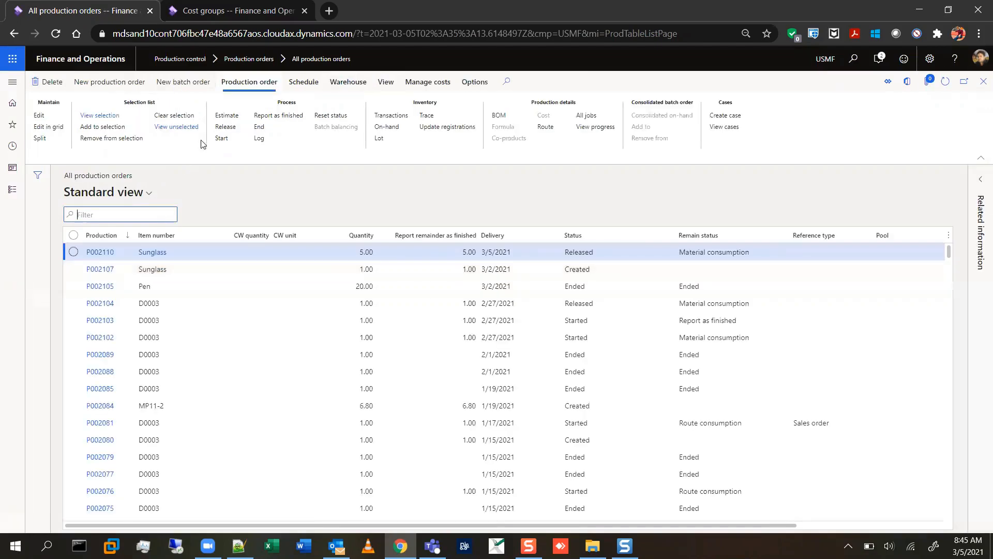
# Choose the automatic BOM consumption method and start the Sunglass order with immediate picking list posting.
pyautogui.click(223, 145)
pyautogui.click(596, 120)
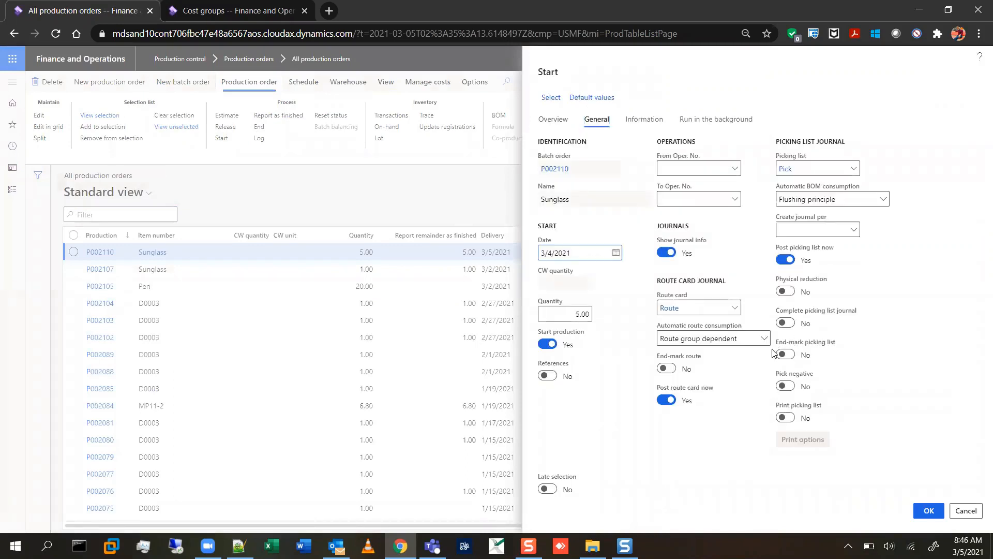
pyautogui.click(885, 202)
pyautogui.click(825, 230)
pyautogui.click(930, 512)
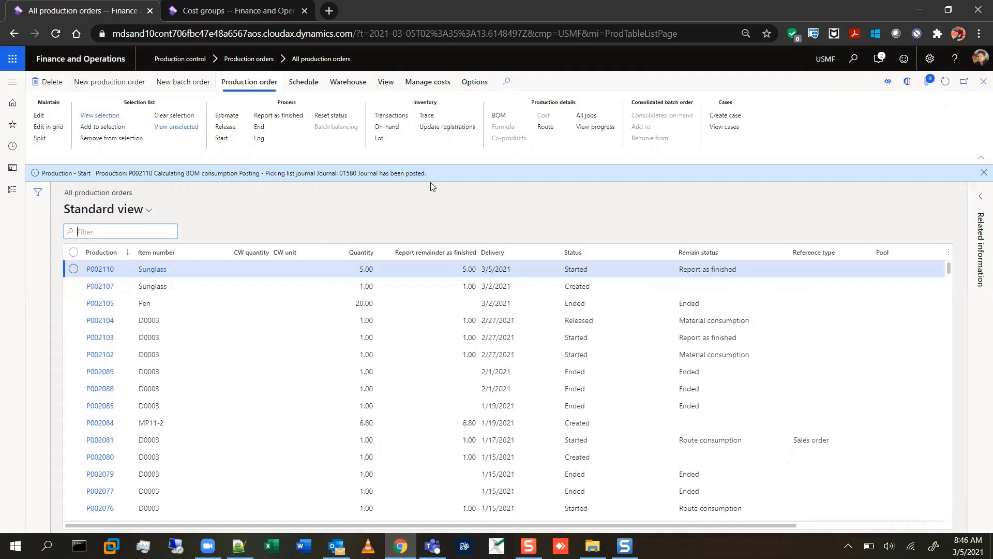
# Review the lines of the Sunglass order's picking list journal and return to the production orders list.
pyautogui.click(389, 85)
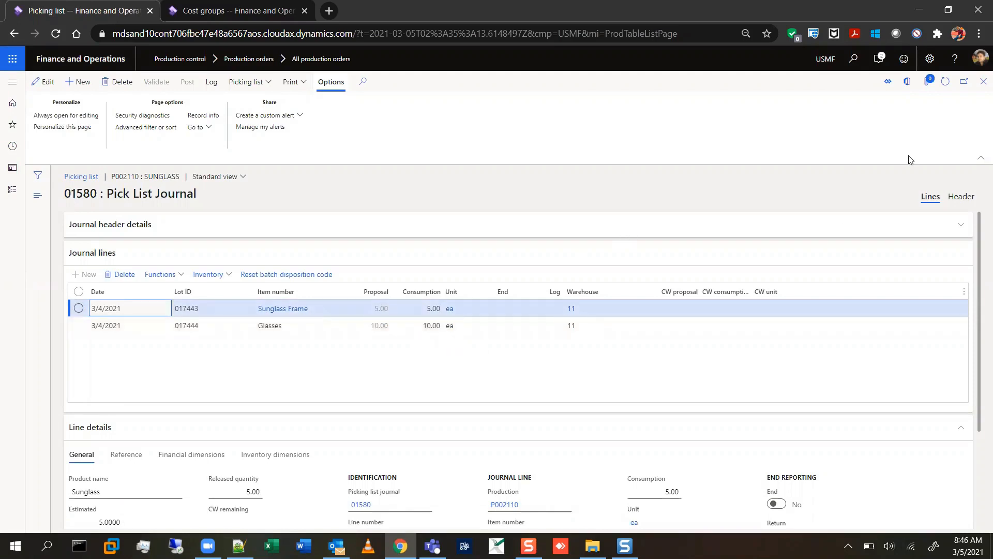
pyautogui.click(980, 85)
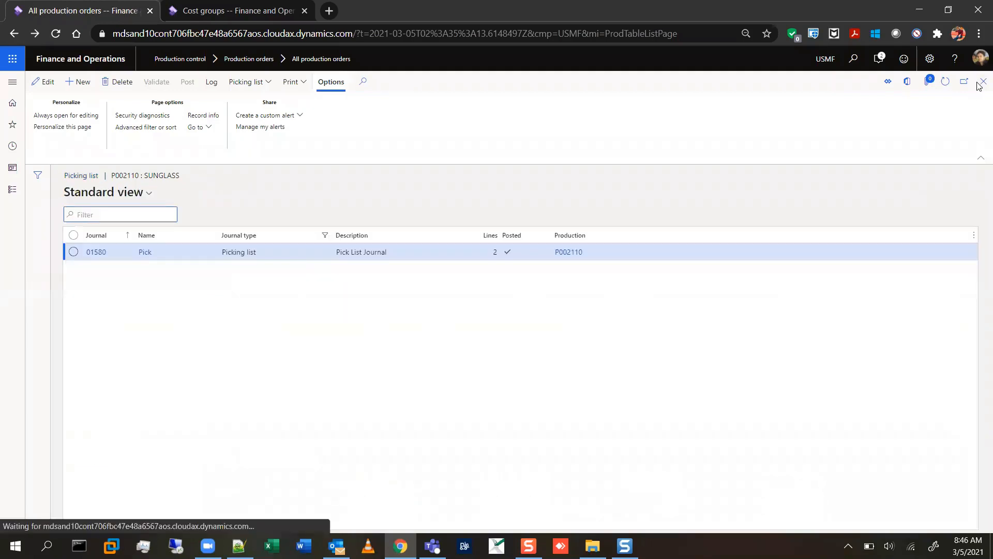
pyautogui.click(981, 84)
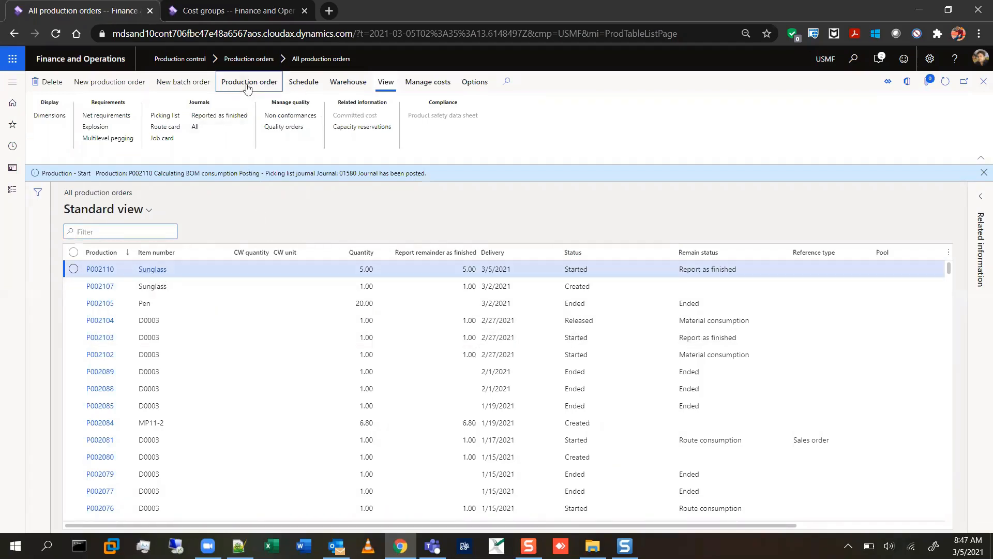
# Report the Sunglass order as finished with a good quantity of 2 and End job cleared.
pyautogui.click(246, 85)
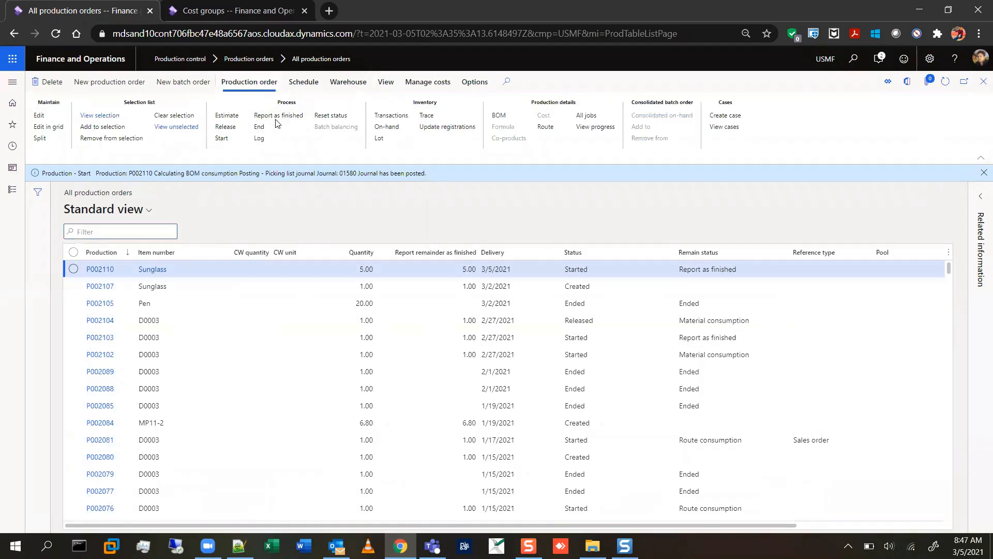
pyautogui.click(275, 118)
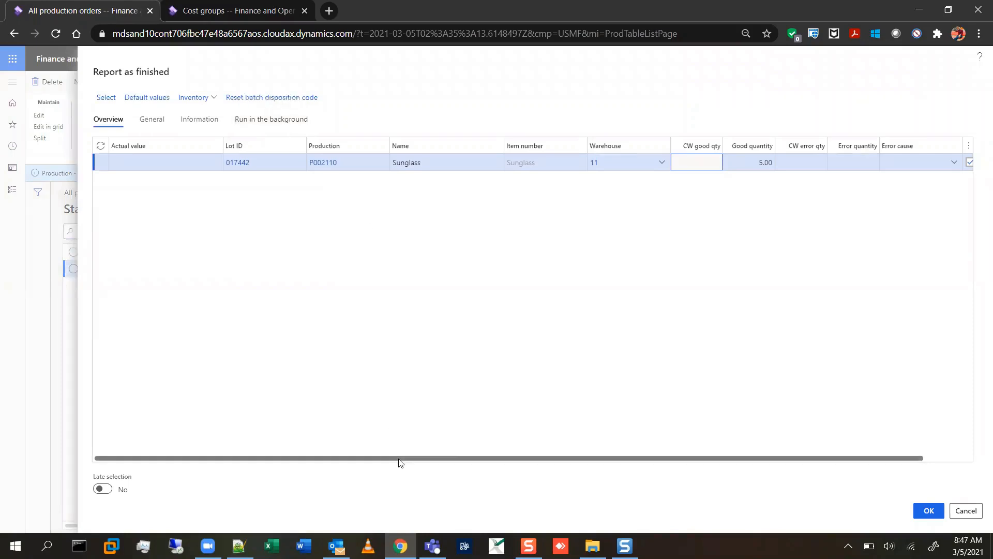
pyautogui.hscroll(2, 474, 447)
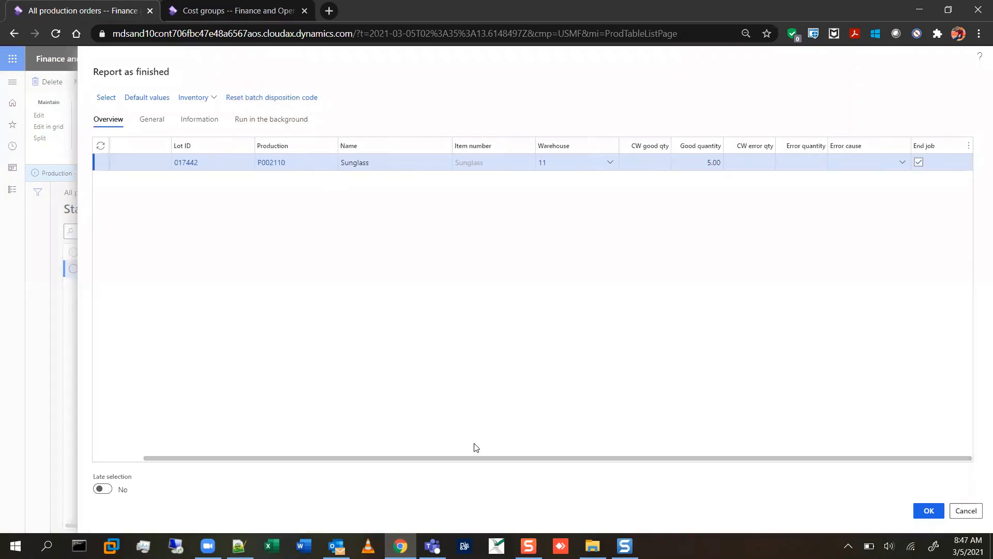
pyautogui.click(713, 163)
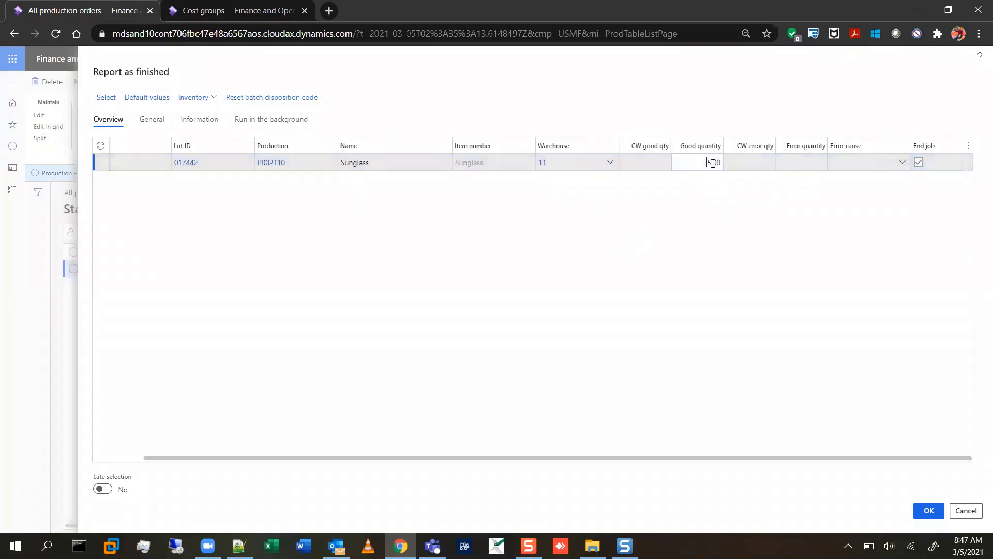
pyautogui.write('2')
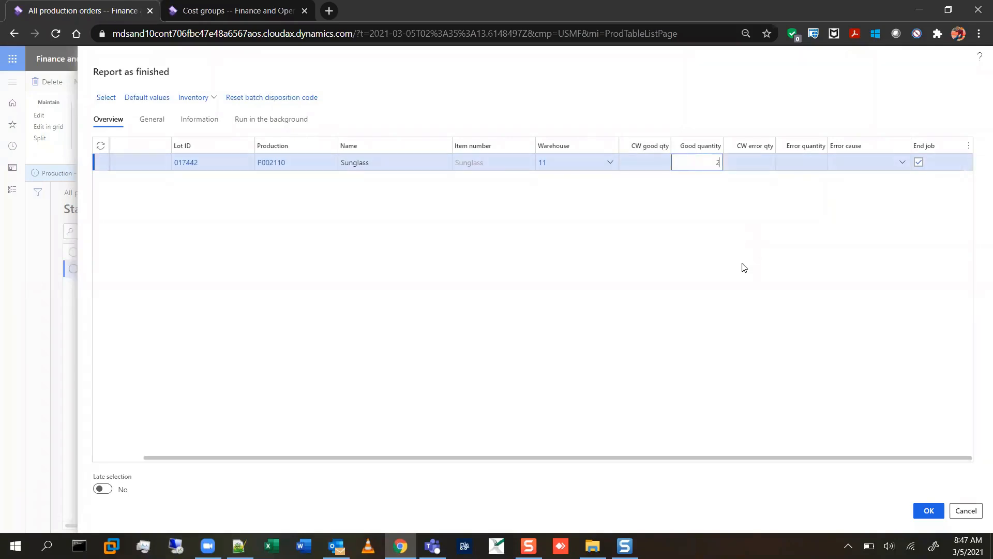
pyautogui.press('Tab')
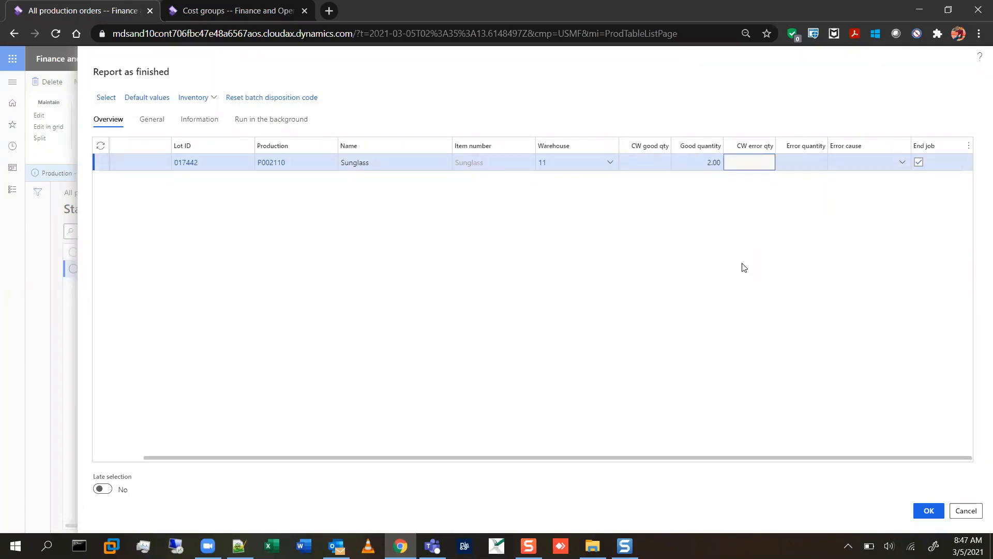
pyautogui.click(919, 162)
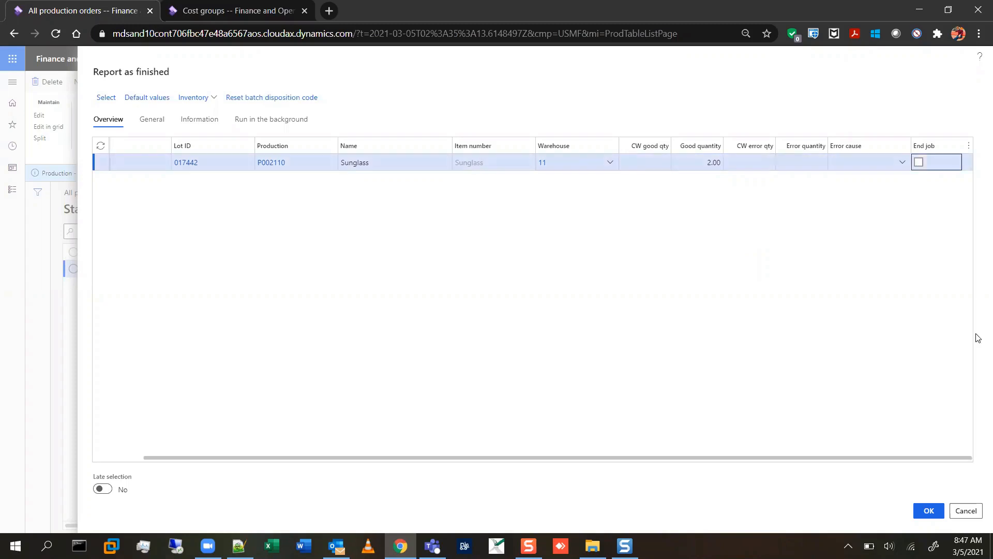
pyautogui.click(924, 511)
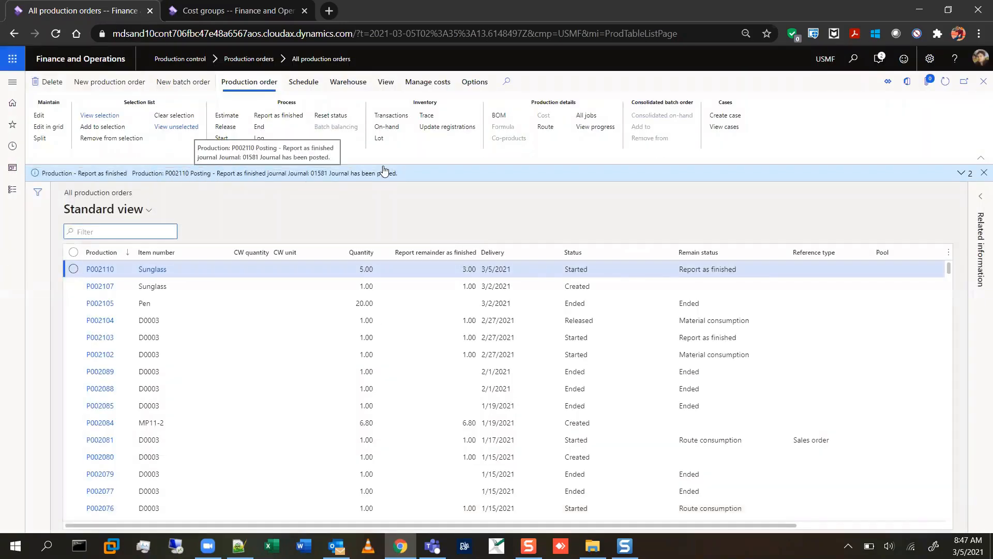
# Examine the Sunglass order's Report as finished journal and open the product information of its Sunglass line.
pyautogui.click(386, 82)
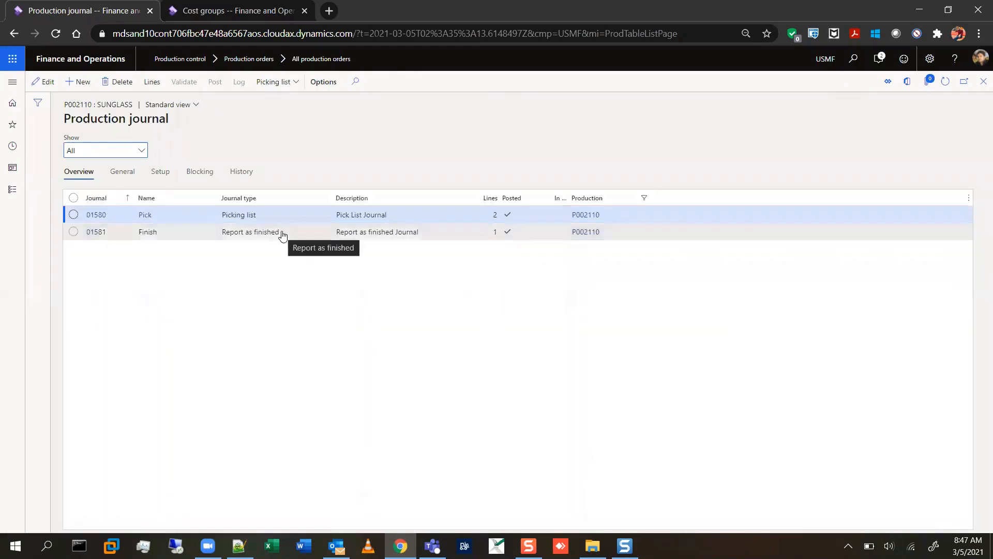
pyautogui.click(282, 236)
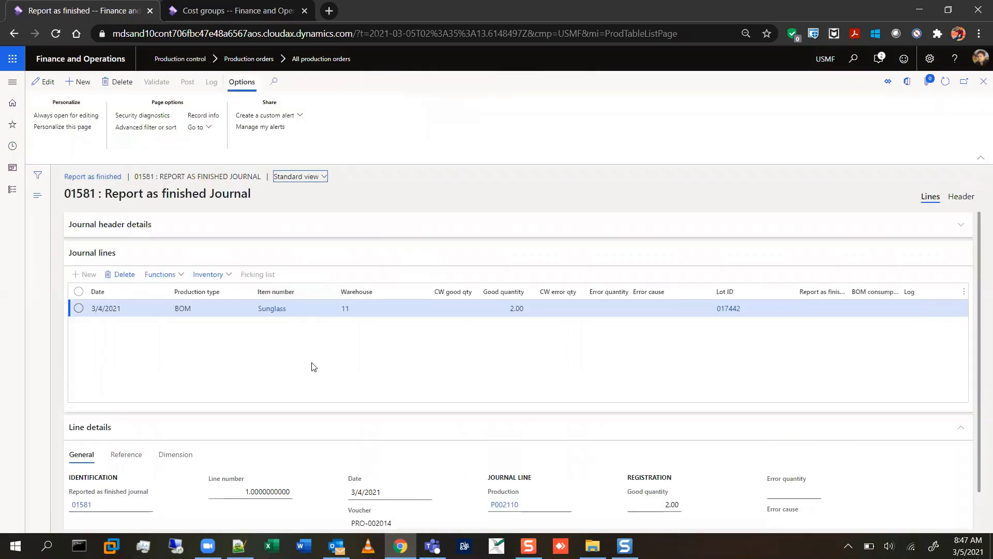
pyautogui.click(494, 308)
pyautogui.click(273, 310)
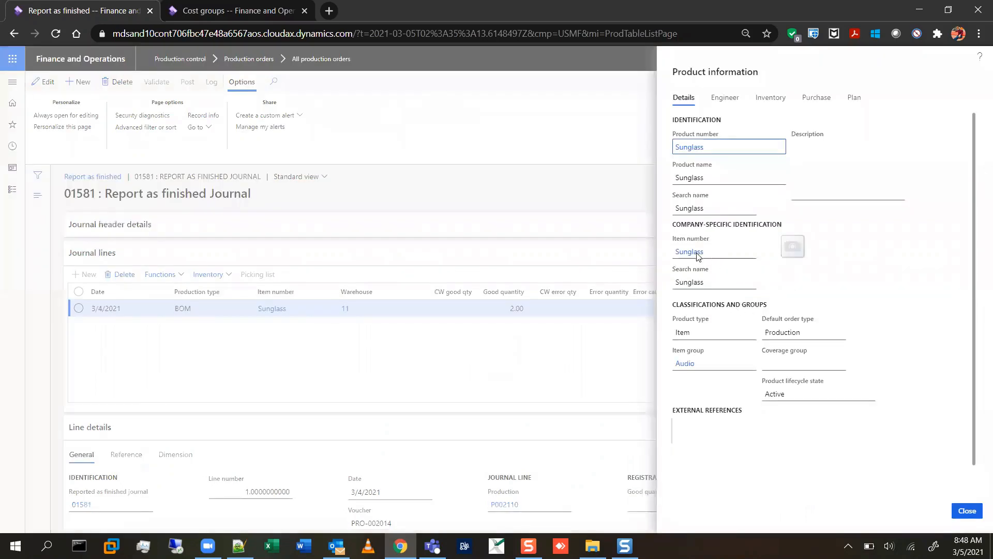
# Open the Sunglass released product, examine its on-hand inventory quantities, and return to the production orders list.
pyautogui.click(695, 256)
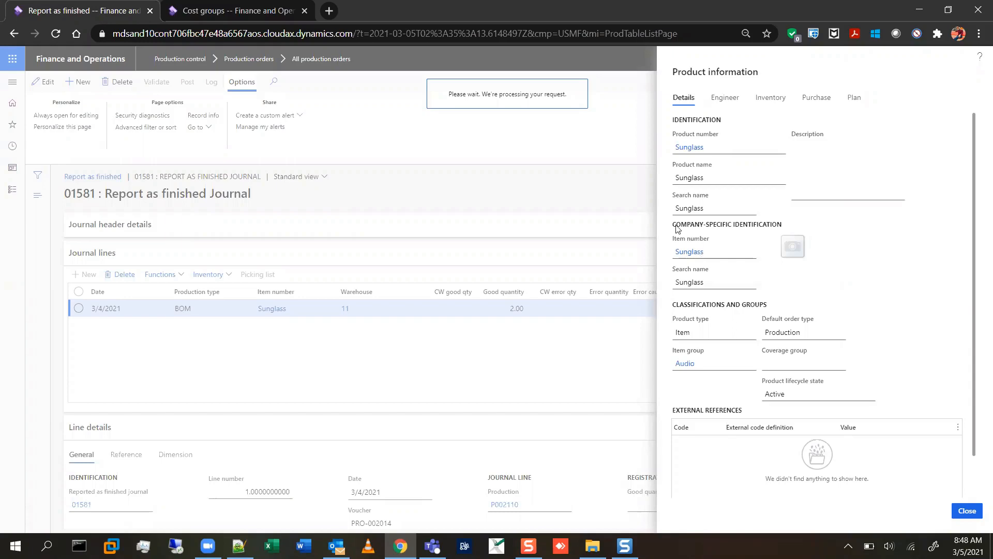
pyautogui.click(301, 82)
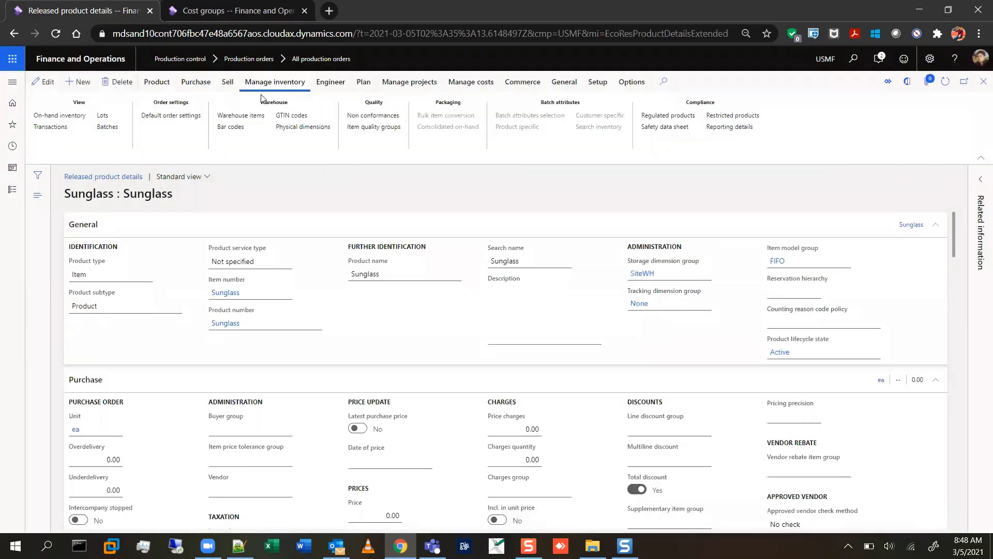
pyautogui.click(75, 118)
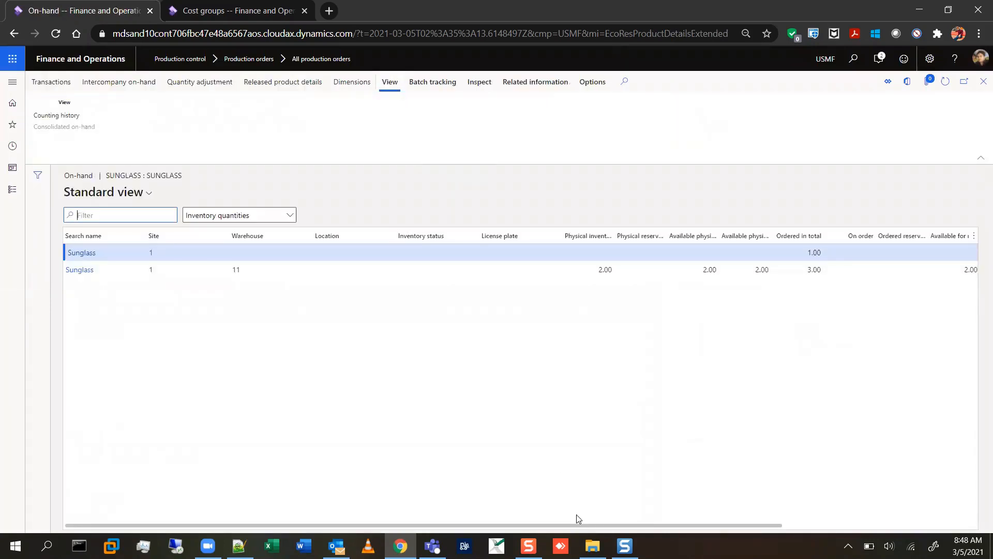
pyautogui.moveTo(582, 522); pyautogui.dragTo(705, 481)
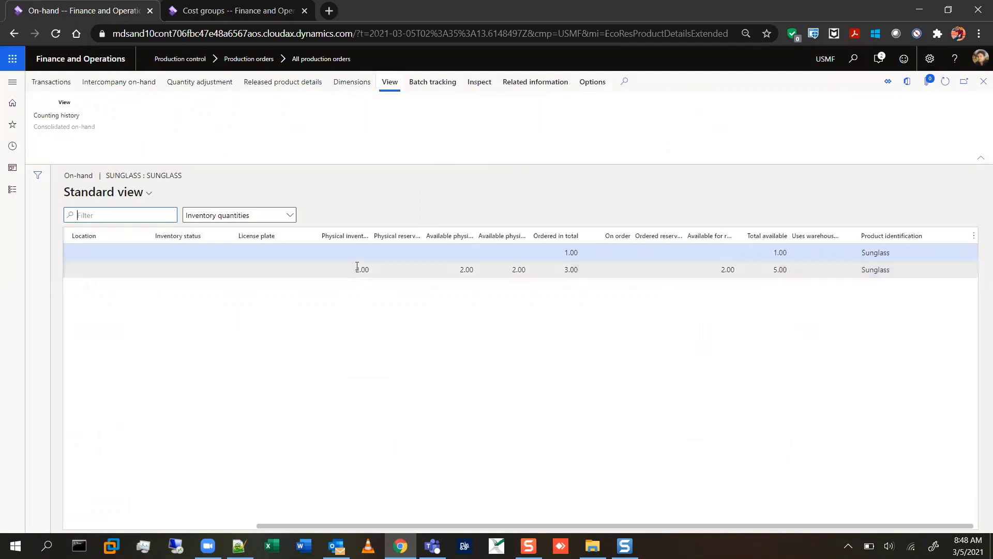
pyautogui.doubleClick(372, 267)
pyautogui.doubleClick(579, 253)
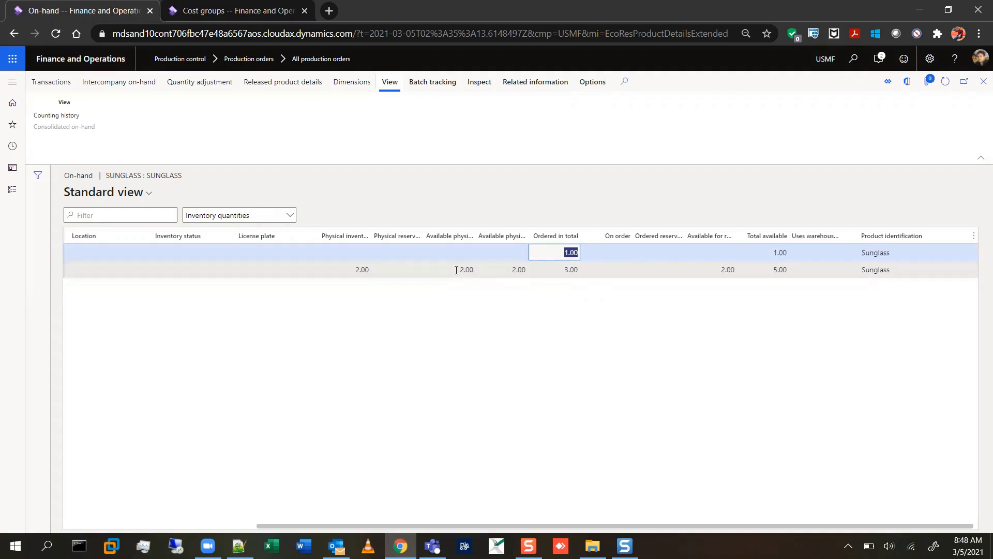
pyautogui.moveTo(457, 269); pyautogui.dragTo(478, 264)
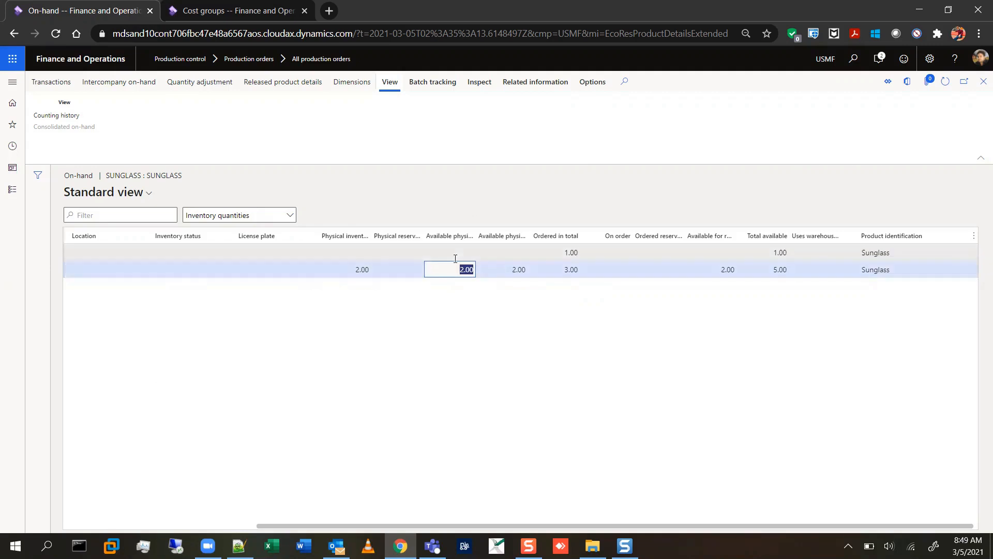
pyautogui.click(981, 83)
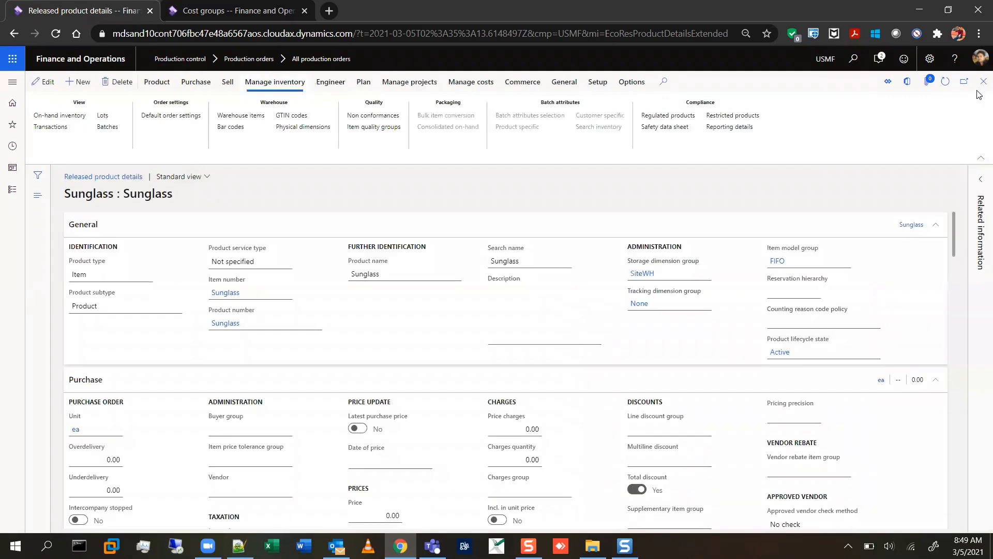
pyautogui.click(984, 82)
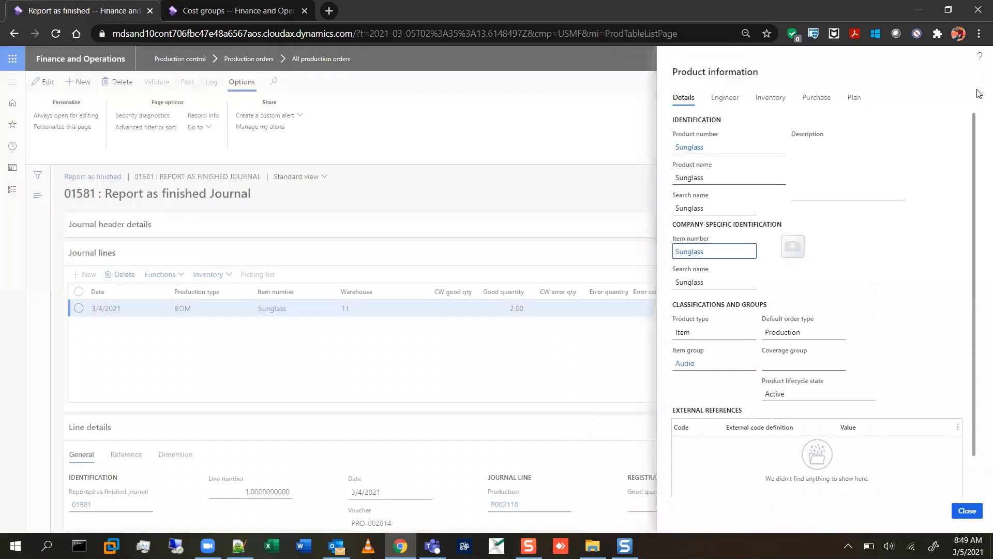
pyautogui.click(974, 514)
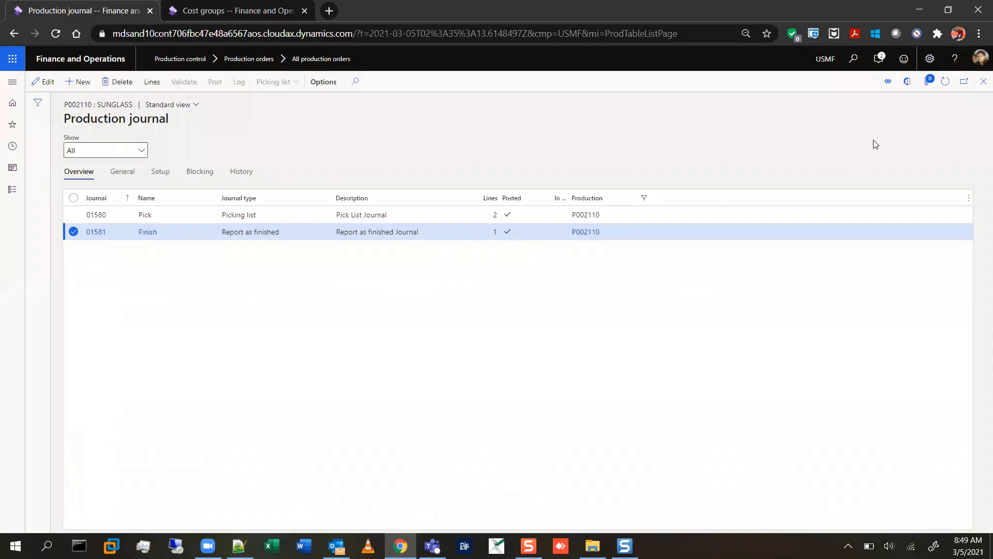
pyautogui.click(982, 83)
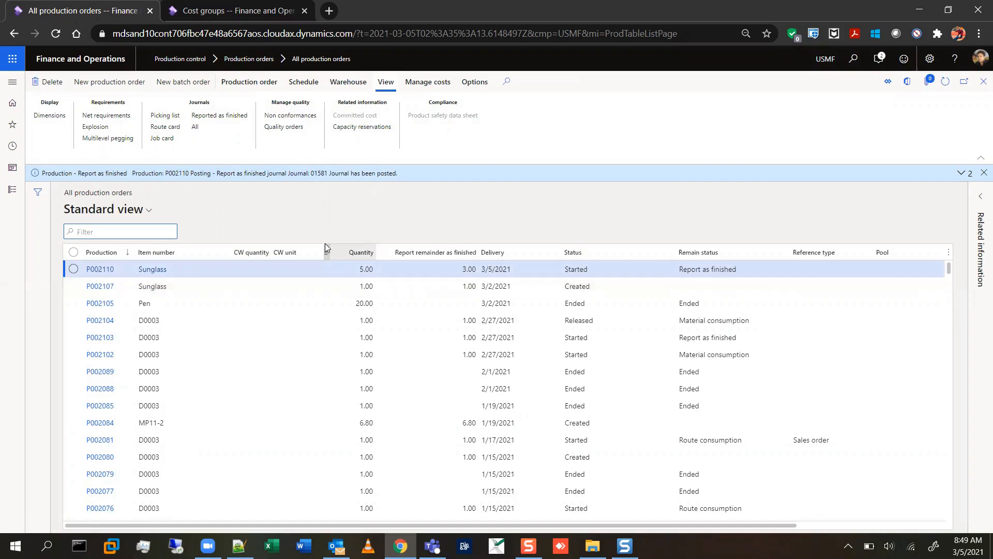
# Report the Sunglass order's remaining good quantity of 3 as finished and end the order.
pyautogui.click(257, 84)
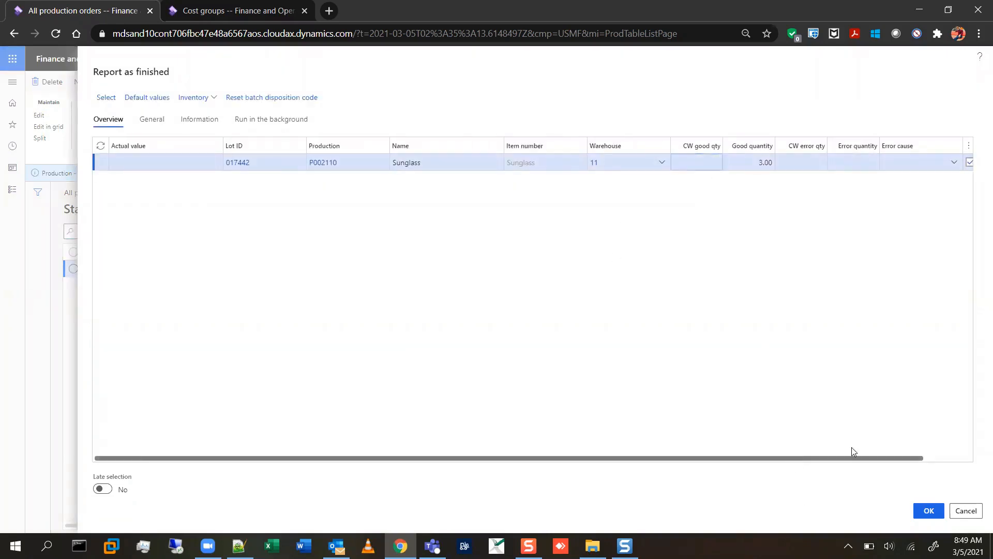
pyautogui.moveTo(854, 457); pyautogui.dragTo(925, 440)
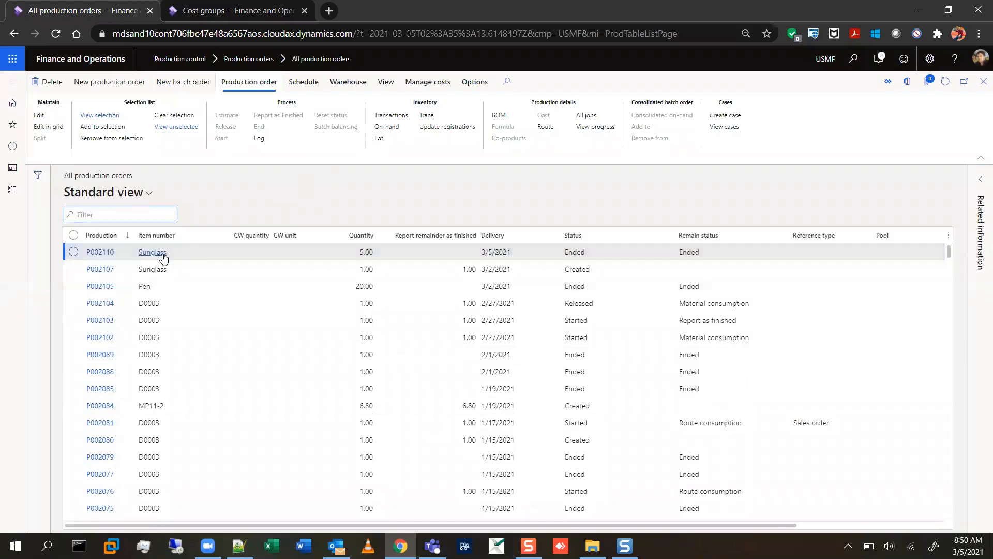
# Check the on-hand stock in the inventory details of order P002110's Sunglass item, and close the product information.
pyautogui.moveTo(163, 257)
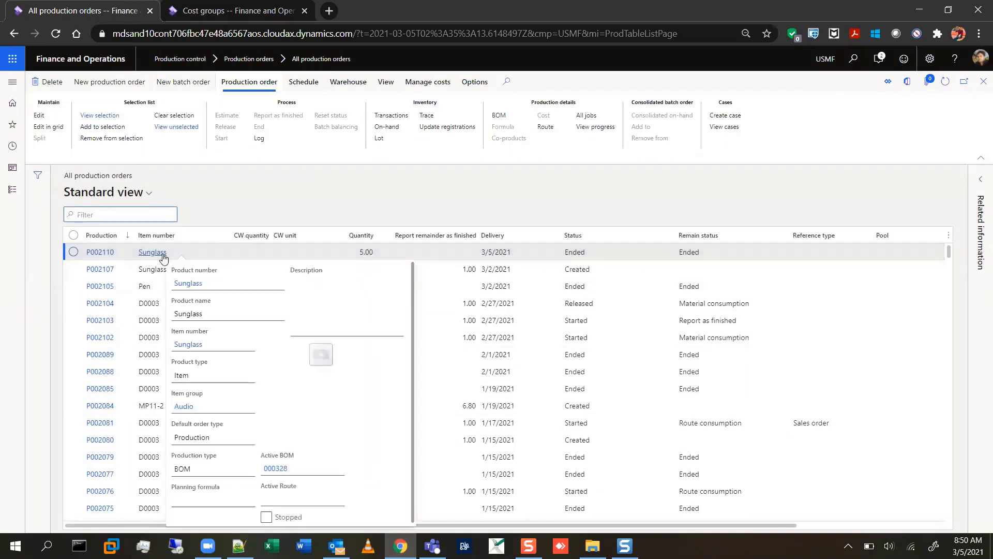
pyautogui.click(164, 253)
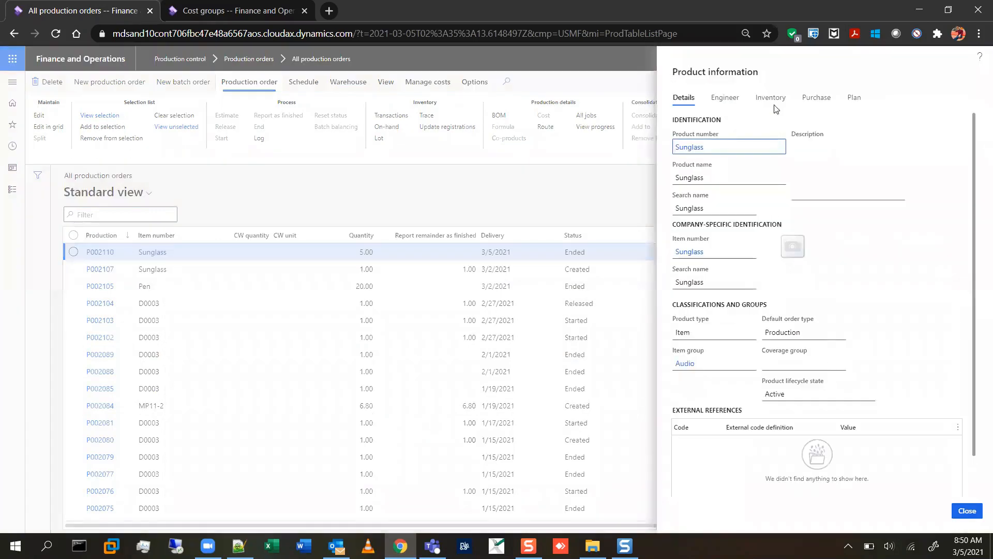
pyautogui.click(770, 98)
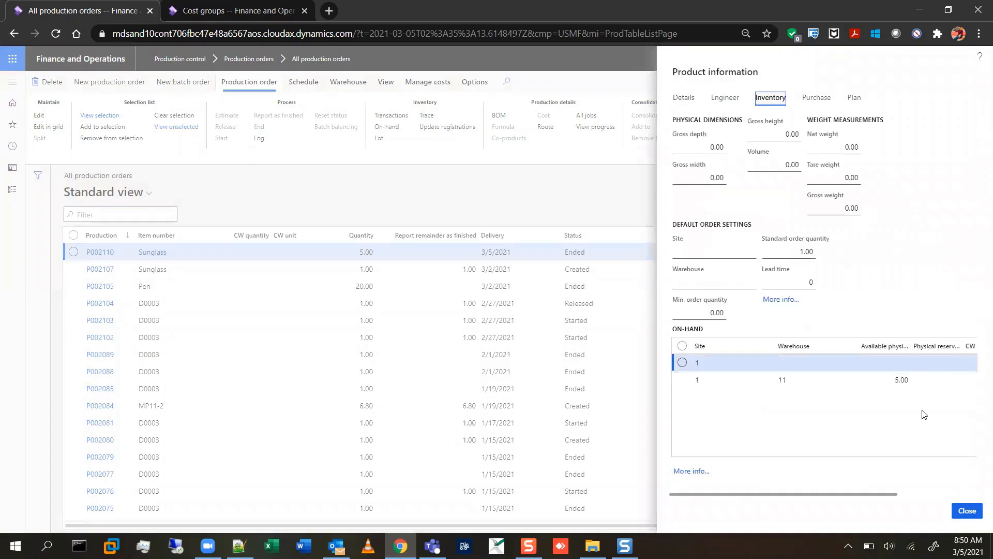
pyautogui.moveTo(782, 498); pyautogui.dragTo(862, 483)
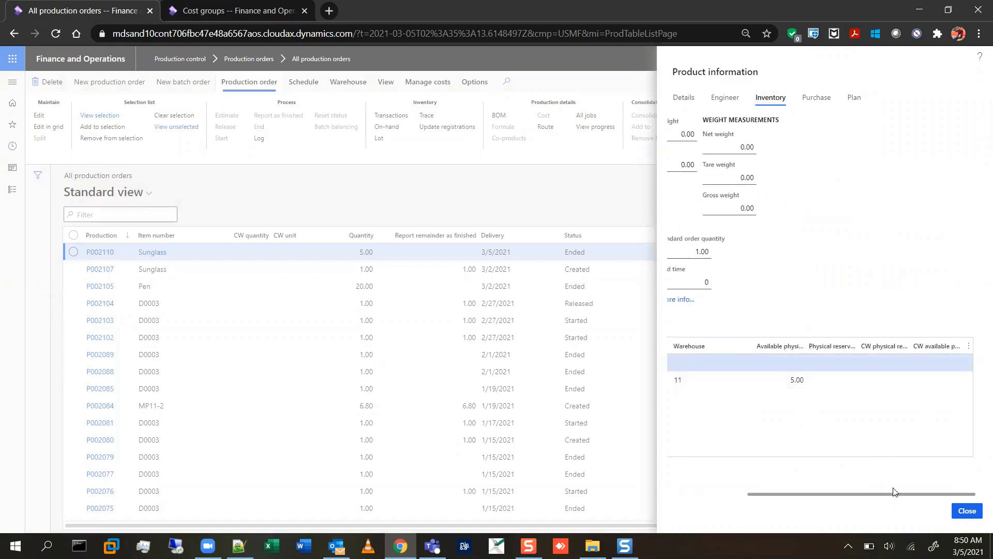
pyautogui.moveTo(896, 496); pyautogui.dragTo(776, 501)
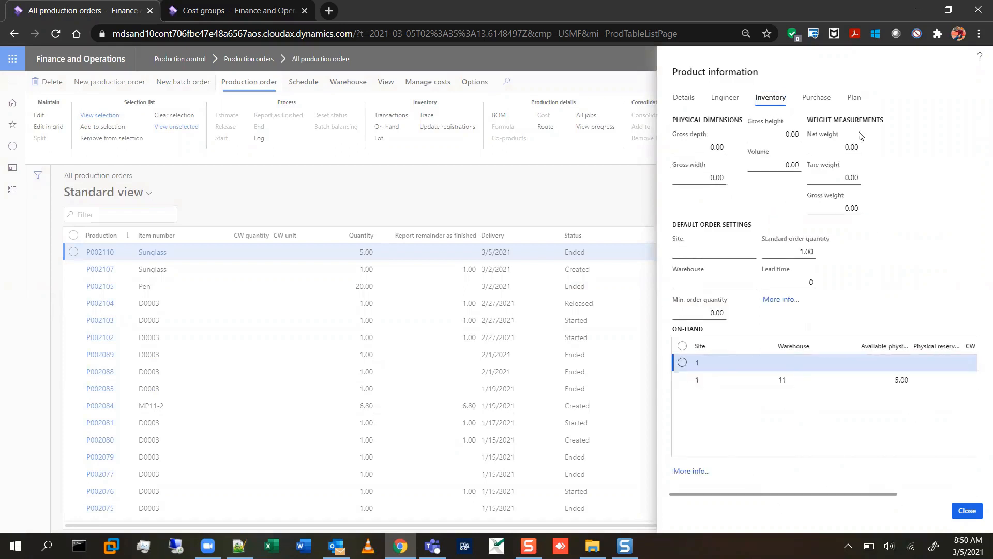
pyautogui.click(967, 511)
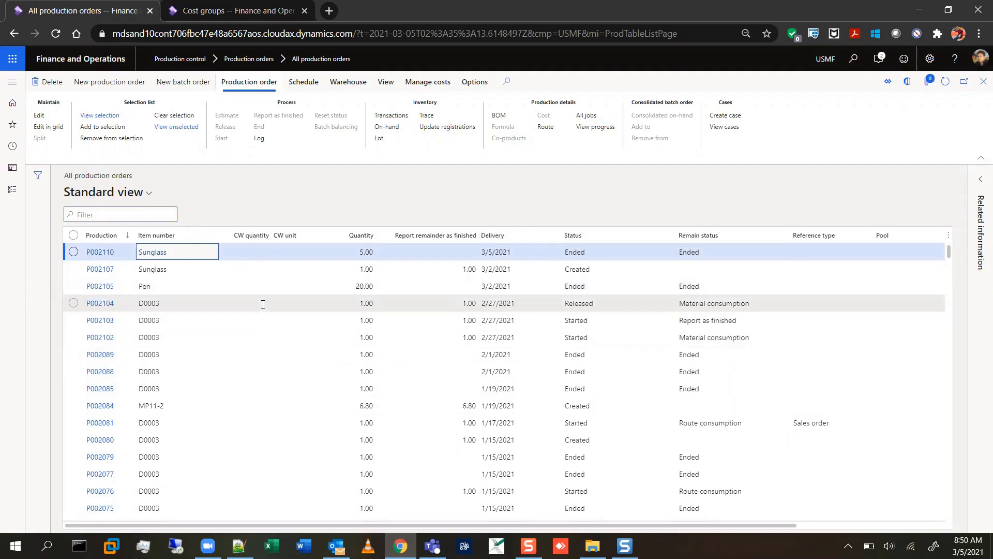
# Review the general settings and default values for reporting D0003 order P002102 as finished, and leave without posting.
pyautogui.click(357, 269)
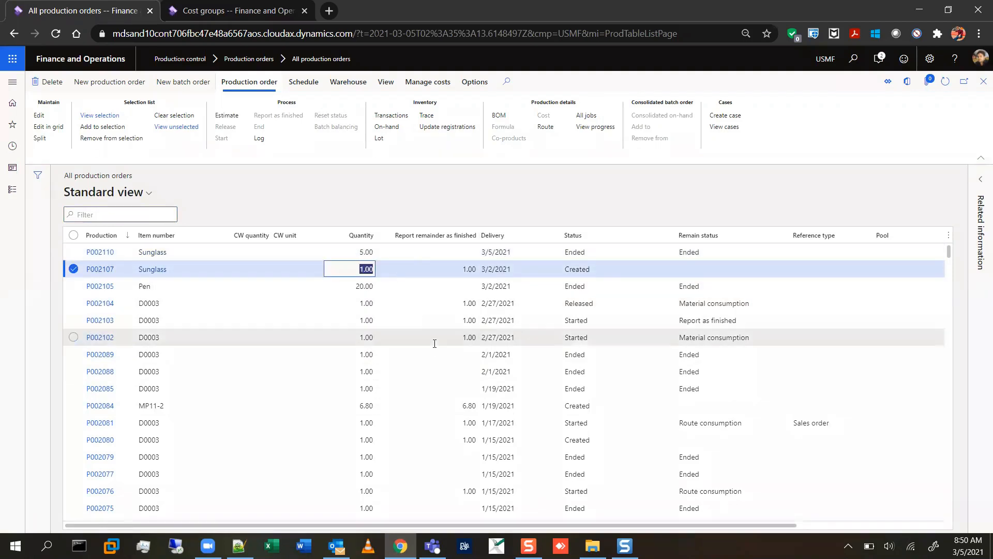
pyautogui.click(435, 320)
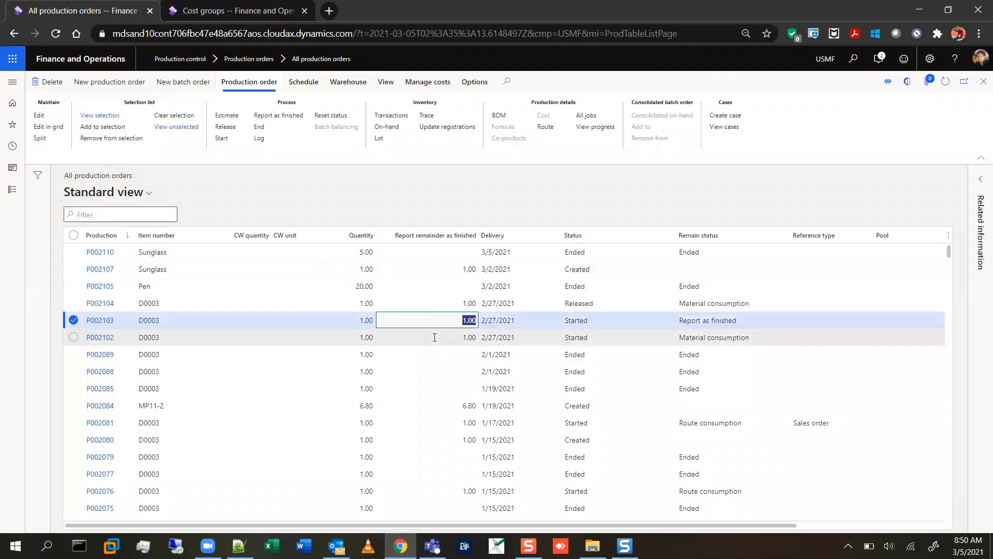
pyautogui.click(434, 336)
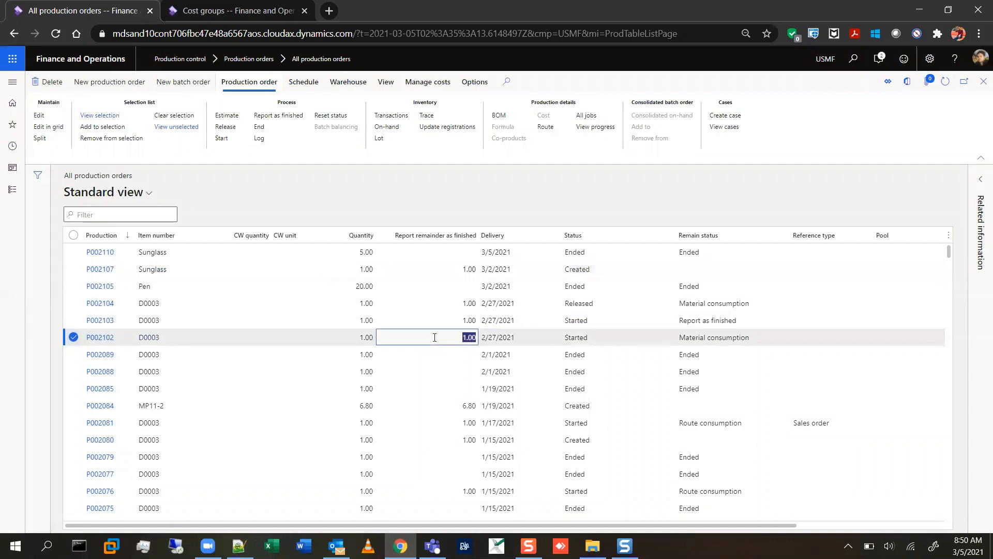
pyautogui.click(288, 119)
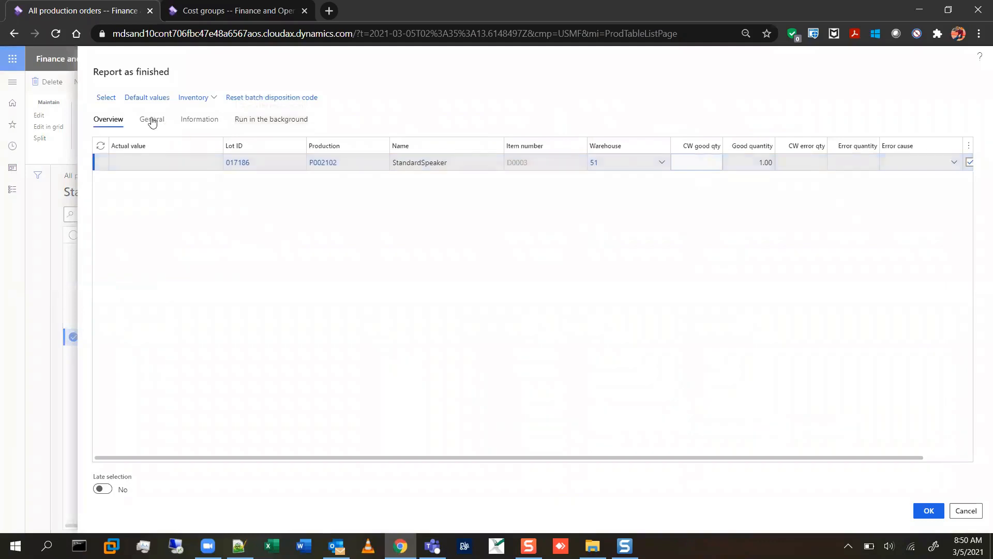
pyautogui.click(151, 121)
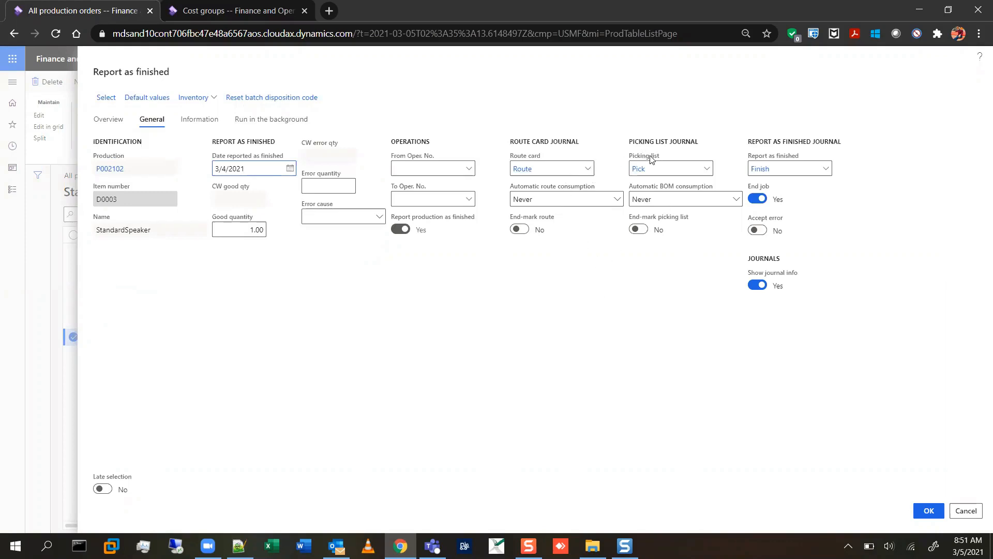
pyautogui.moveTo(651, 159)
pyautogui.scroll(-2, 939, 258)
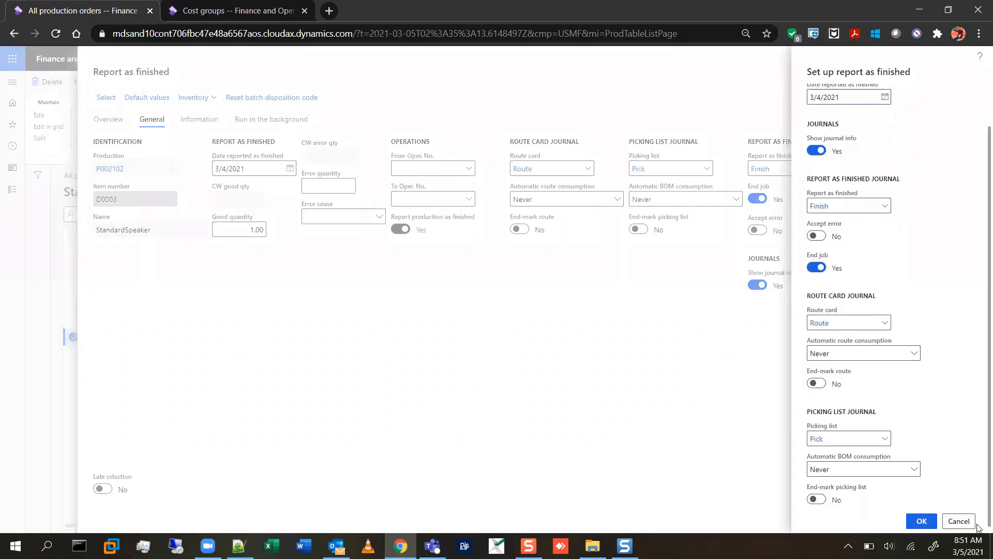
pyautogui.click(959, 521)
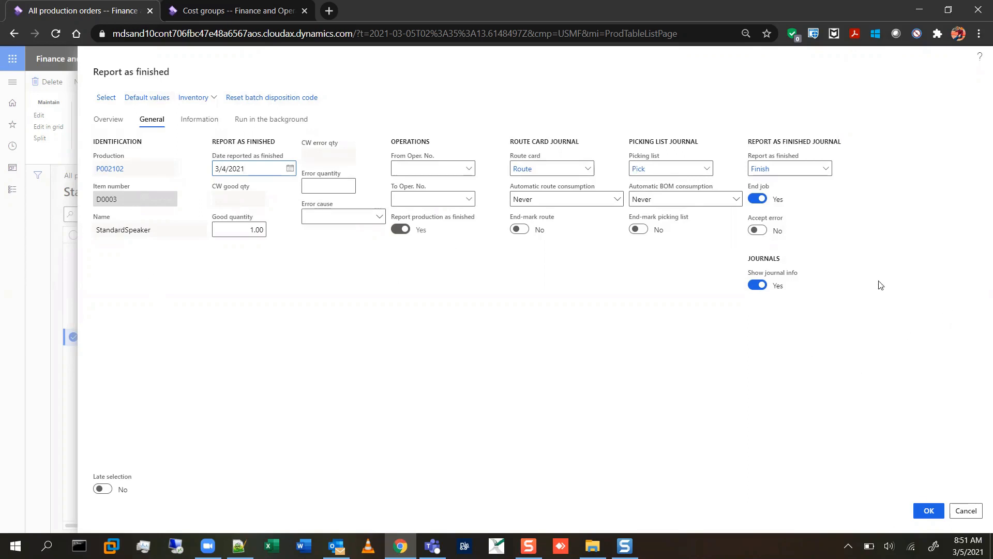
pyautogui.click(966, 511)
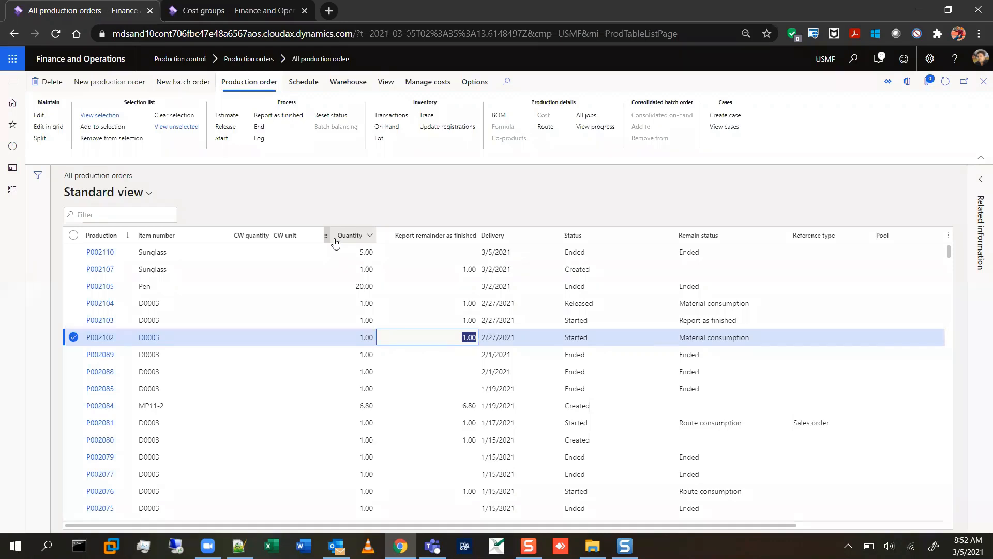
# Try to report order P002102 as finished with a good quantity of 4 and Accept error switched on.
pyautogui.click(277, 118)
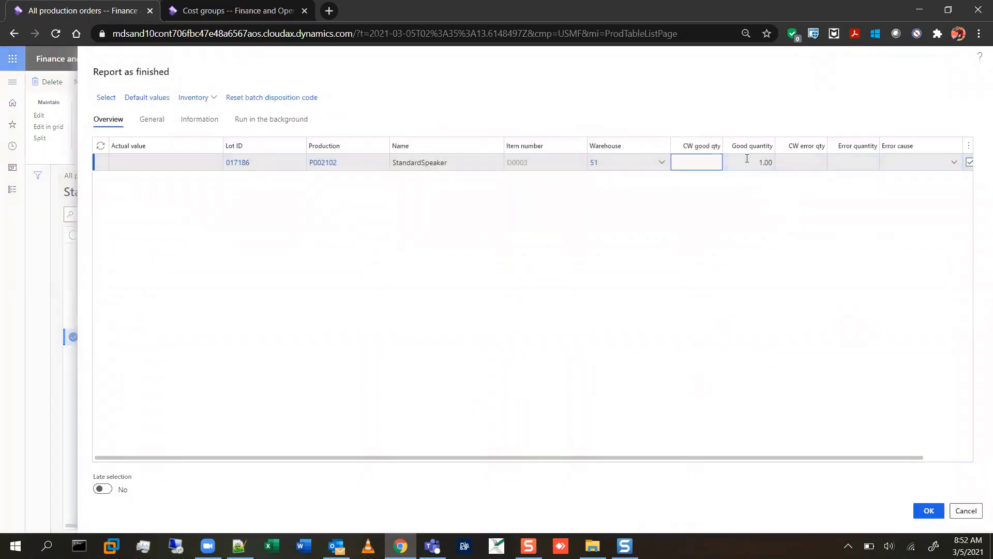
pyautogui.click(747, 162)
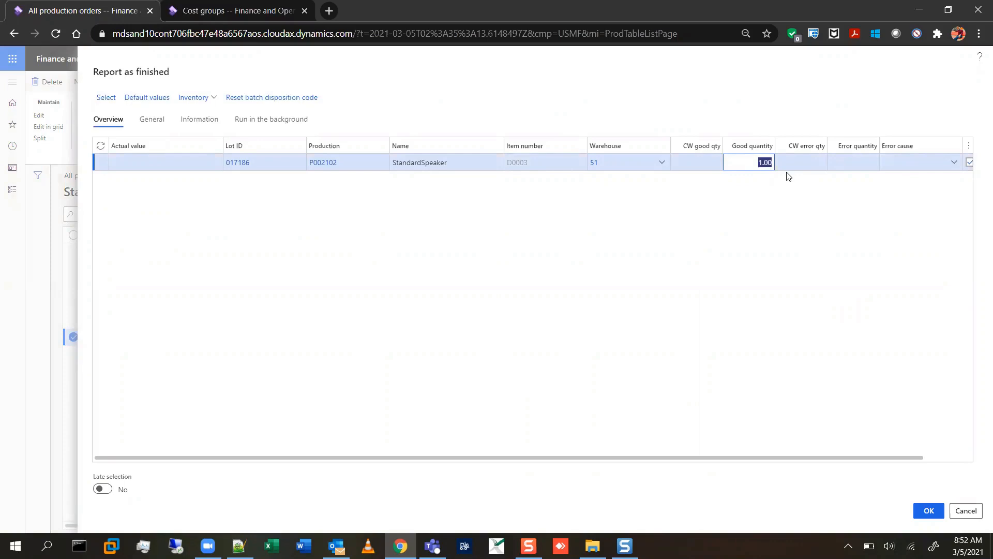
pyautogui.write('4')
pyautogui.click(151, 120)
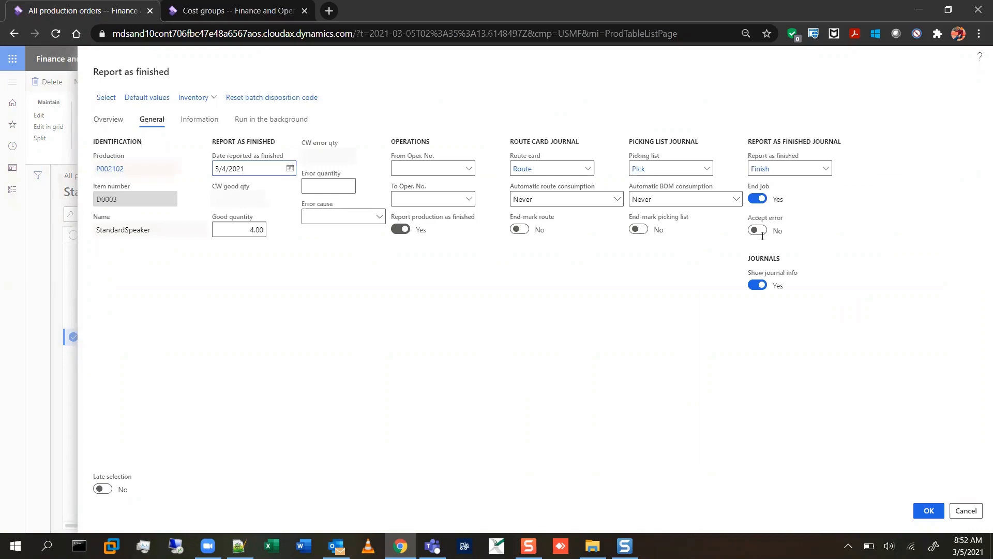
pyautogui.click(757, 231)
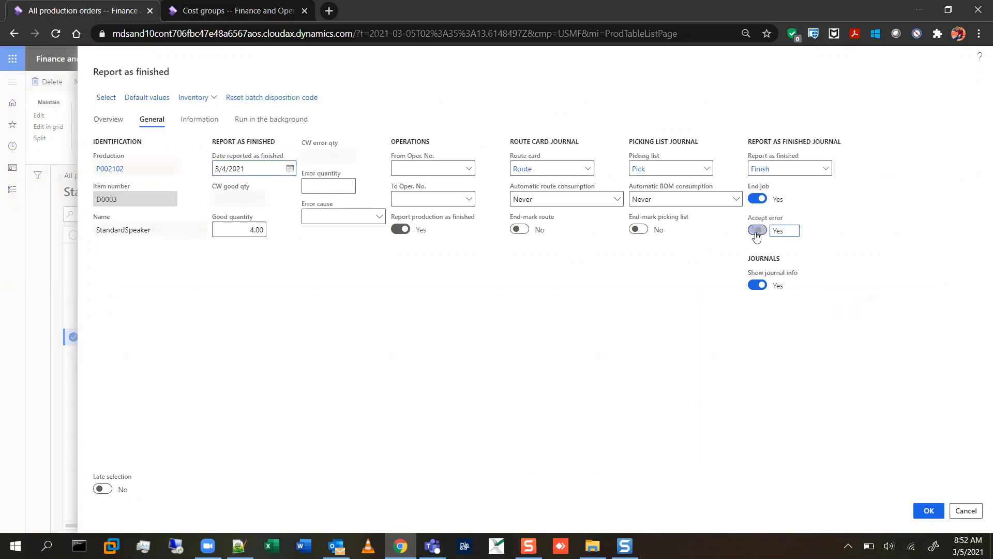
pyautogui.click(103, 121)
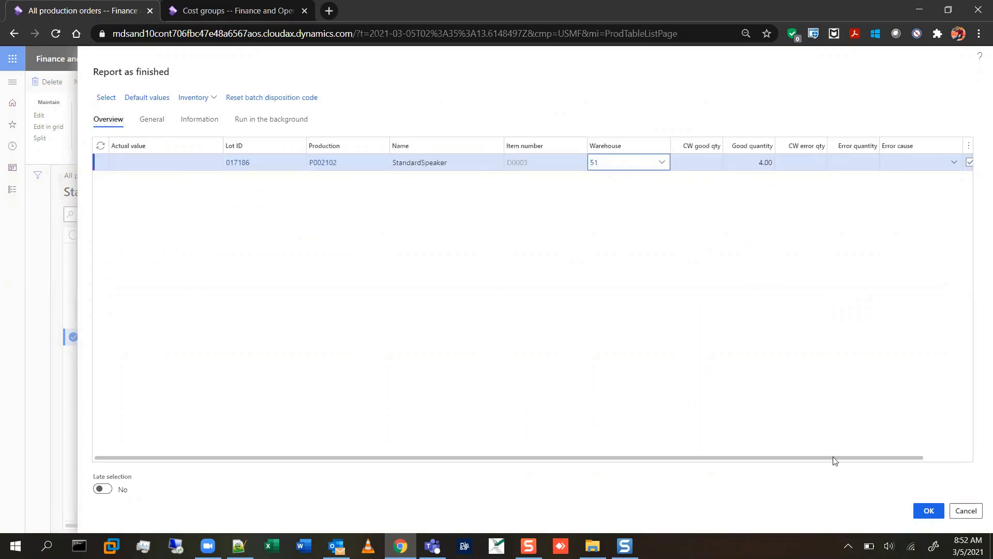
pyautogui.moveTo(833, 458); pyautogui.dragTo(907, 449)
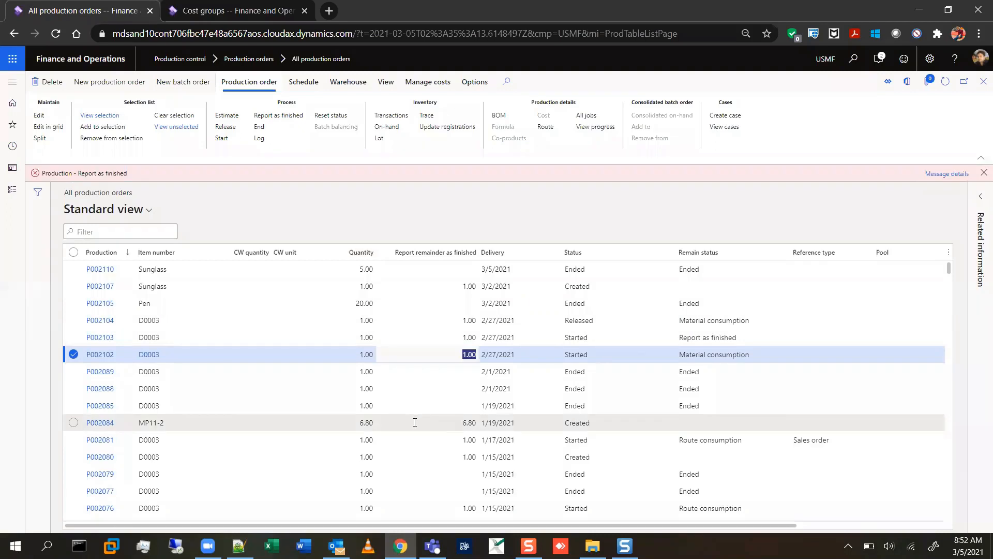
# Read the message details of order P002102's report as finished, dismiss the notification, and bring up the order's journal options.
pyautogui.click(946, 173)
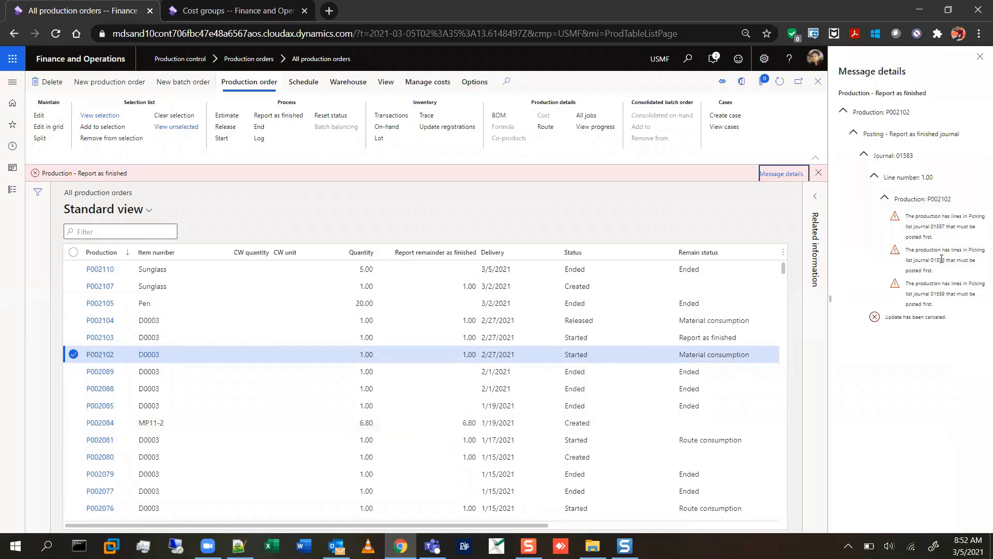
pyautogui.click(980, 56)
pyautogui.click(983, 173)
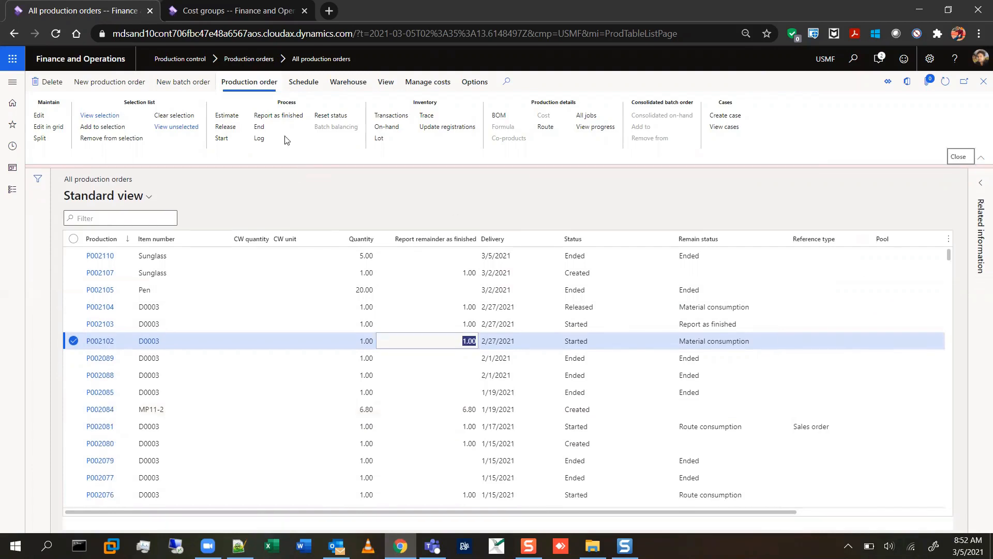
pyautogui.click(386, 82)
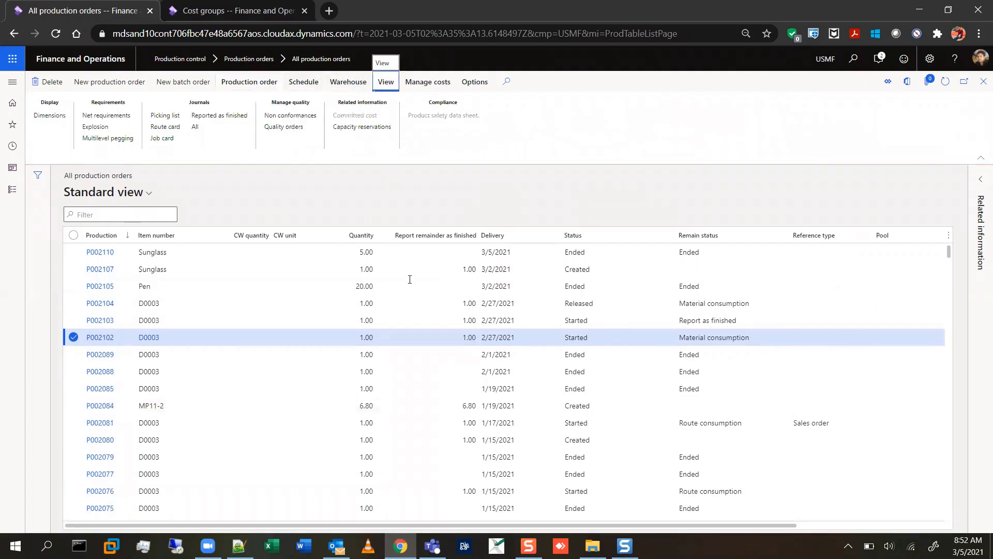
# Try to create a picking list journal named Pick for order P002110, review its existing pick list journal lines, and return to the production orders.
pyautogui.click(383, 254)
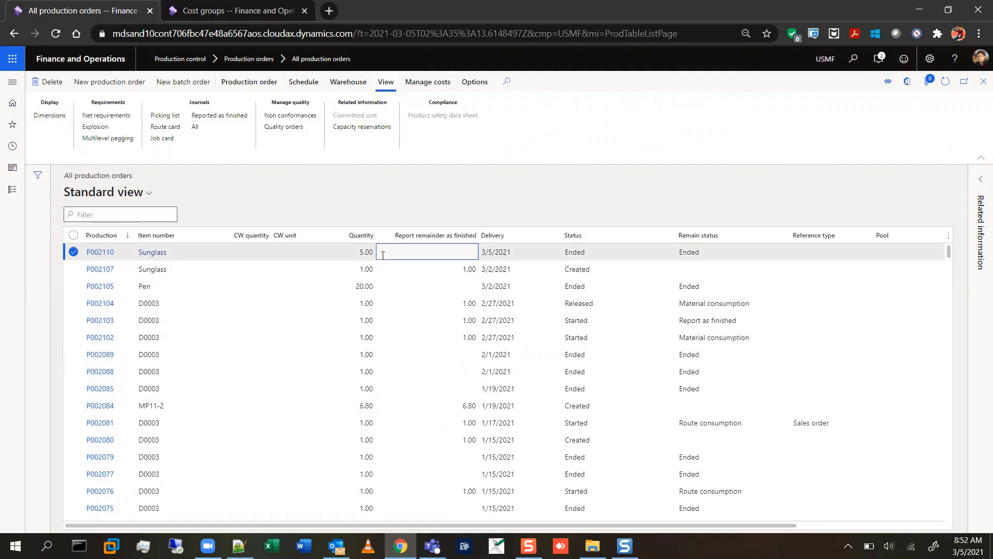
pyautogui.click(169, 116)
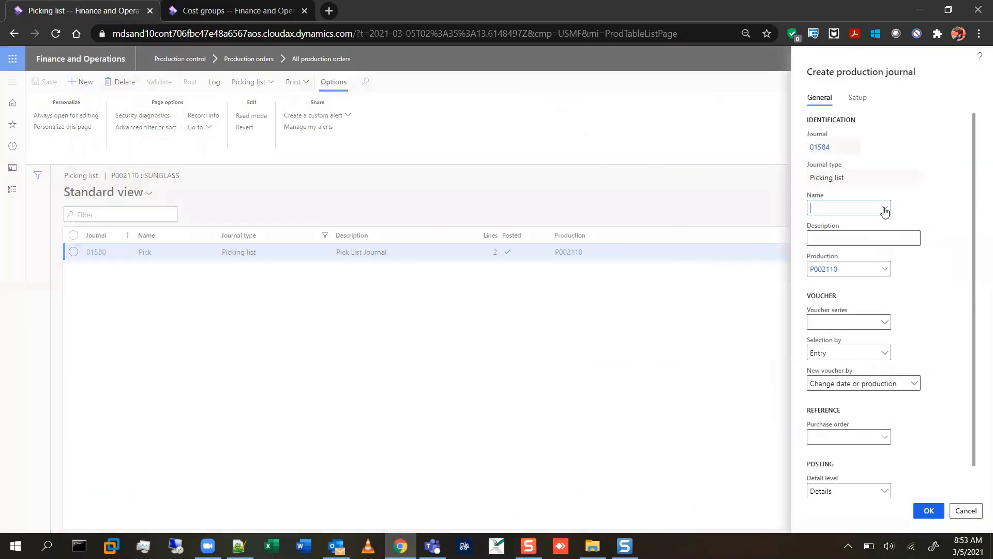
pyautogui.click(885, 208)
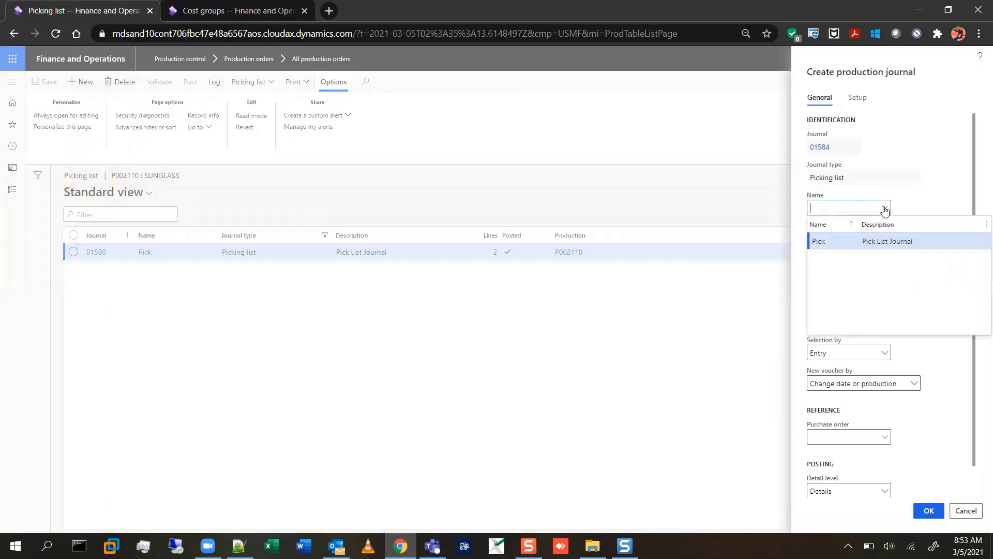
pyautogui.click(893, 242)
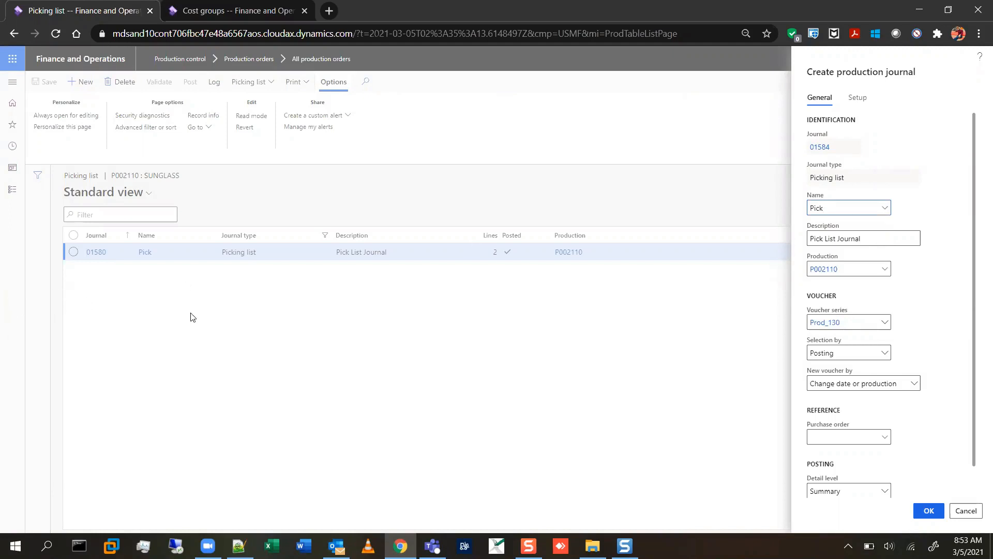
pyautogui.scroll(-1, 901, 357)
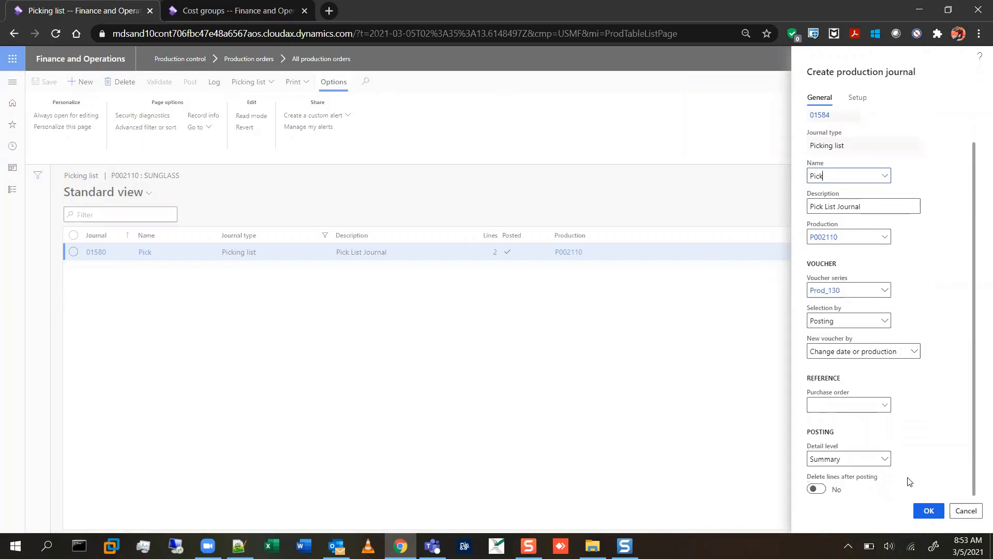
pyautogui.click(929, 512)
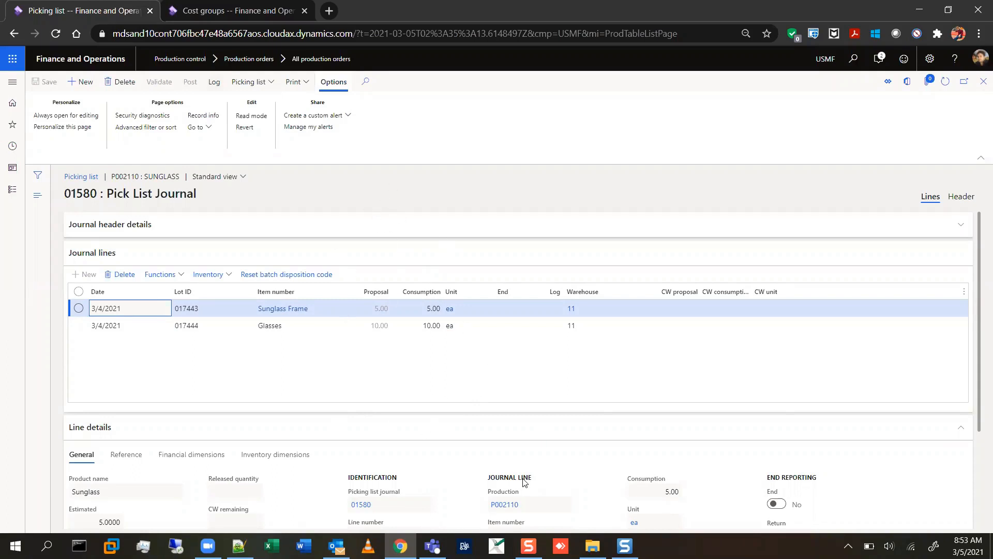
pyautogui.click(983, 83)
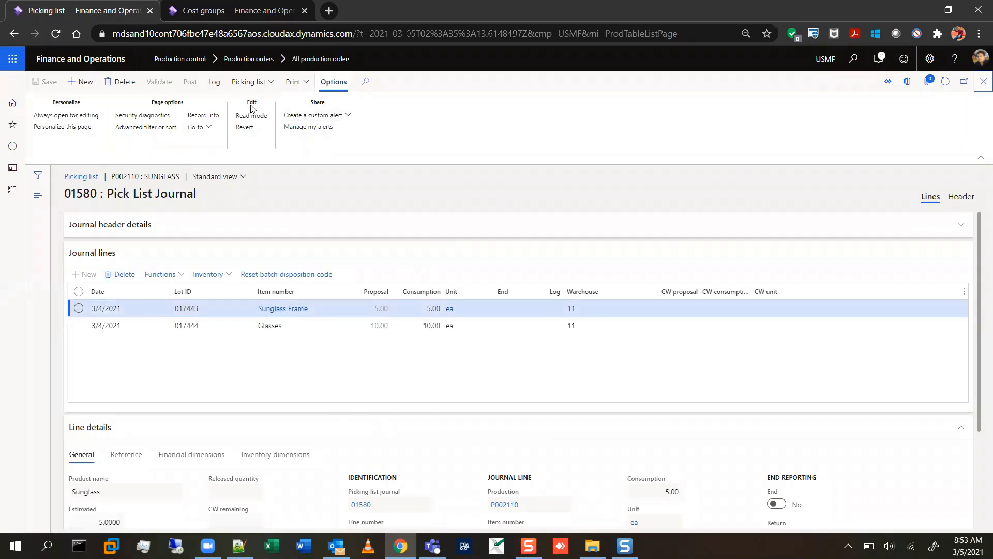
pyautogui.click(983, 81)
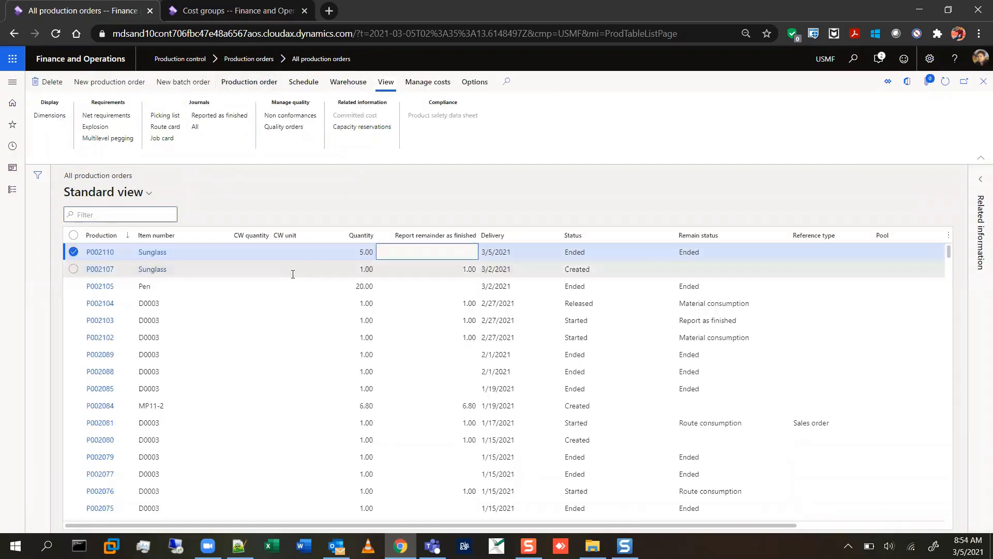
# Compare the estimated and realized cost amounts in the costing overview of order P002110's price calculation, and close the calculation.
pyautogui.click(423, 83)
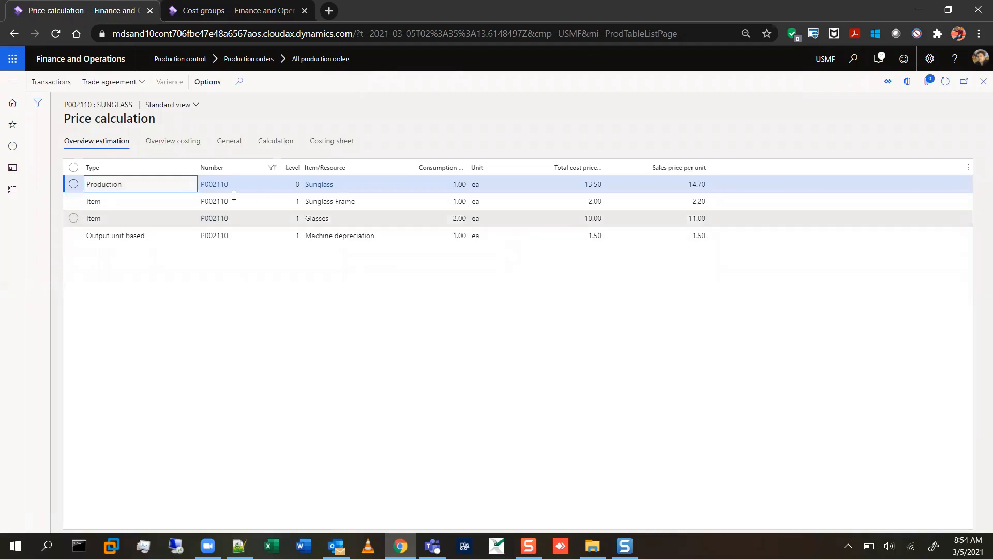
pyautogui.click(179, 142)
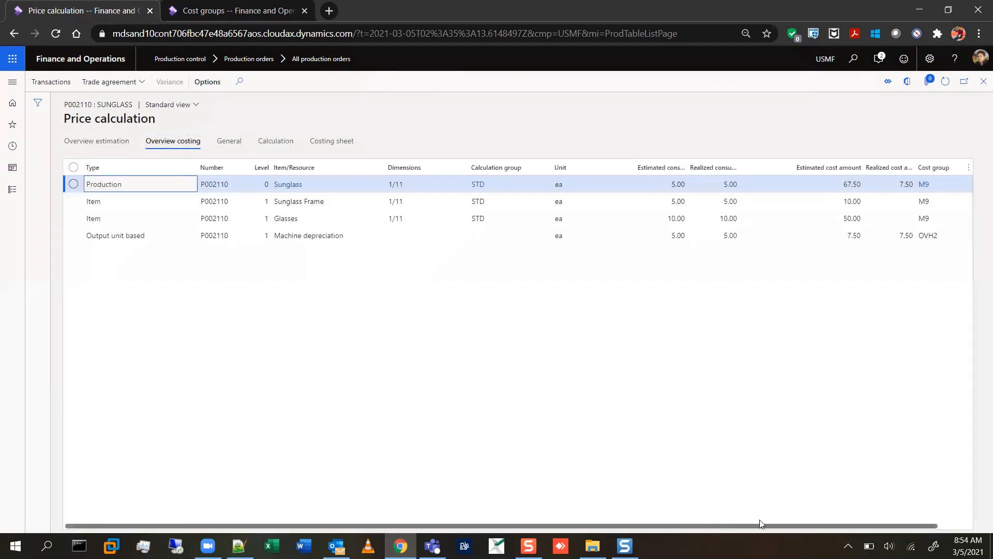
pyautogui.moveTo(712, 523); pyautogui.dragTo(810, 518)
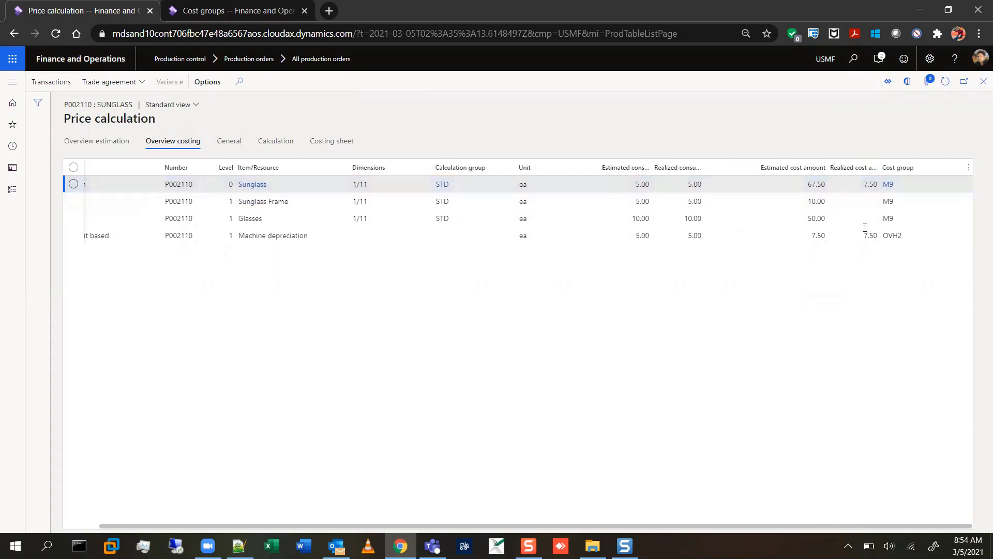
pyautogui.click(807, 186)
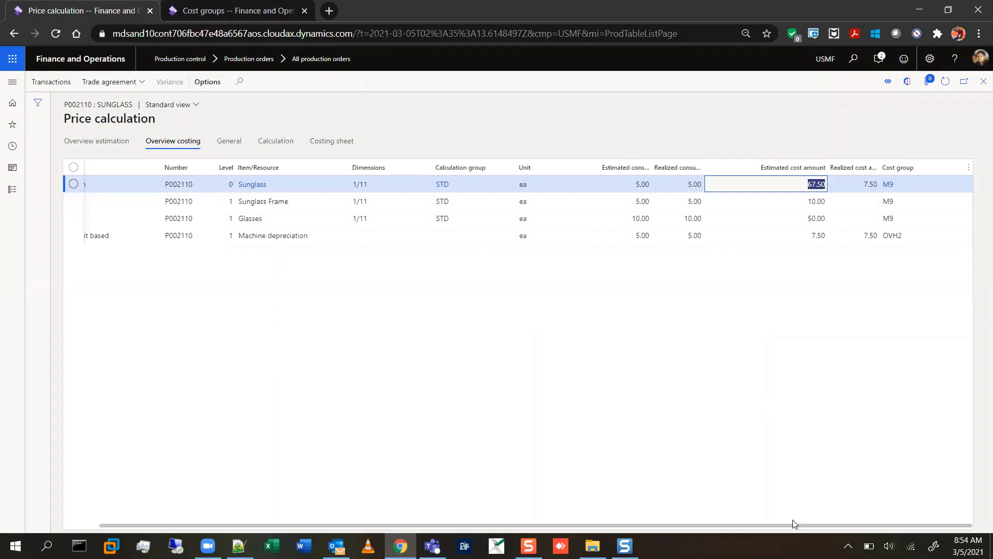
pyautogui.moveTo(780, 526); pyautogui.dragTo(822, 512)
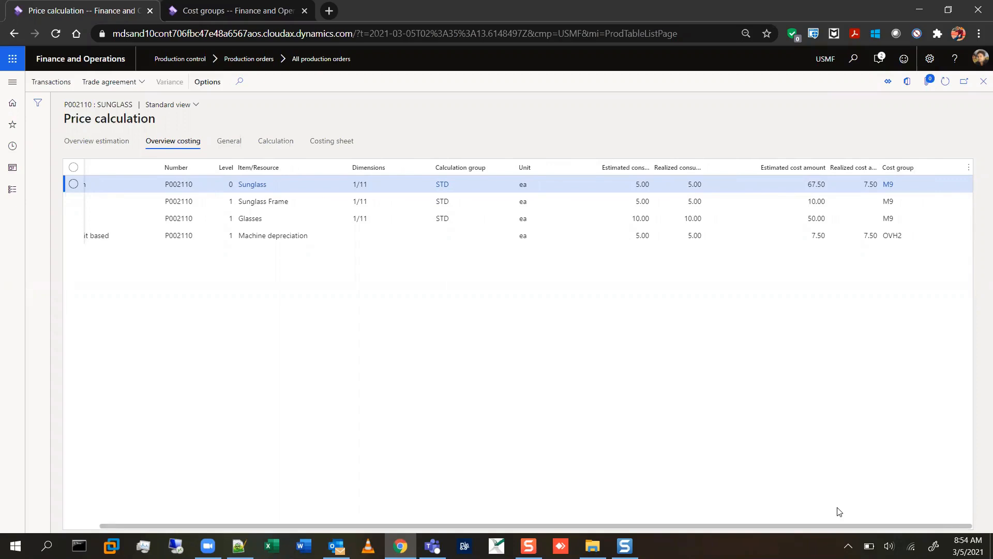
pyautogui.click(983, 82)
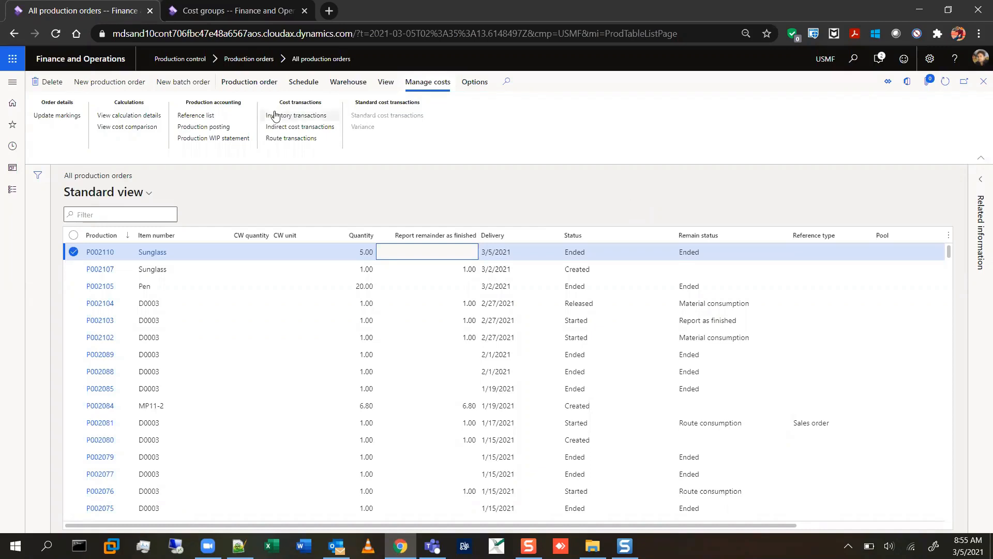
# Open the Inventory adjustment item journals in the Inventory management module.
pyautogui.click(257, 86)
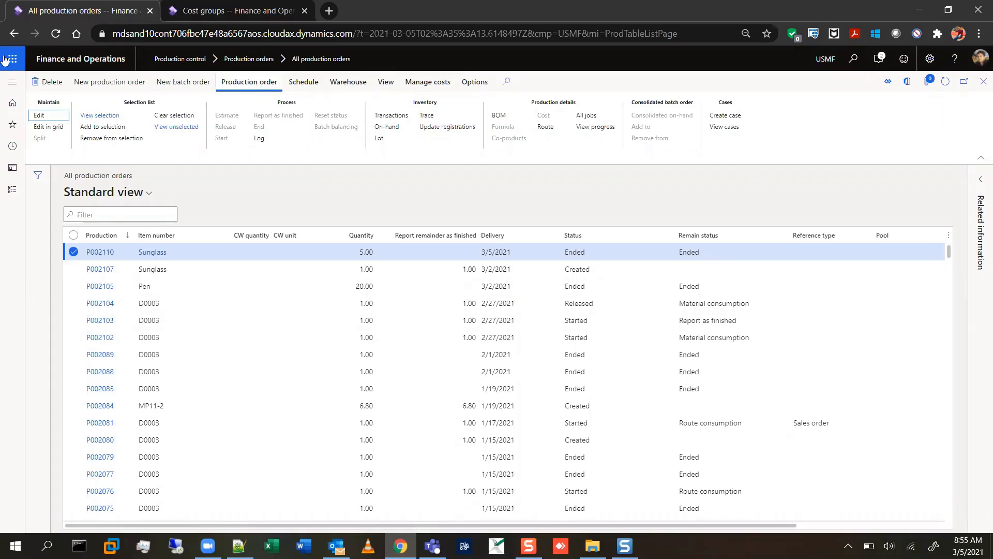
pyautogui.click(11, 85)
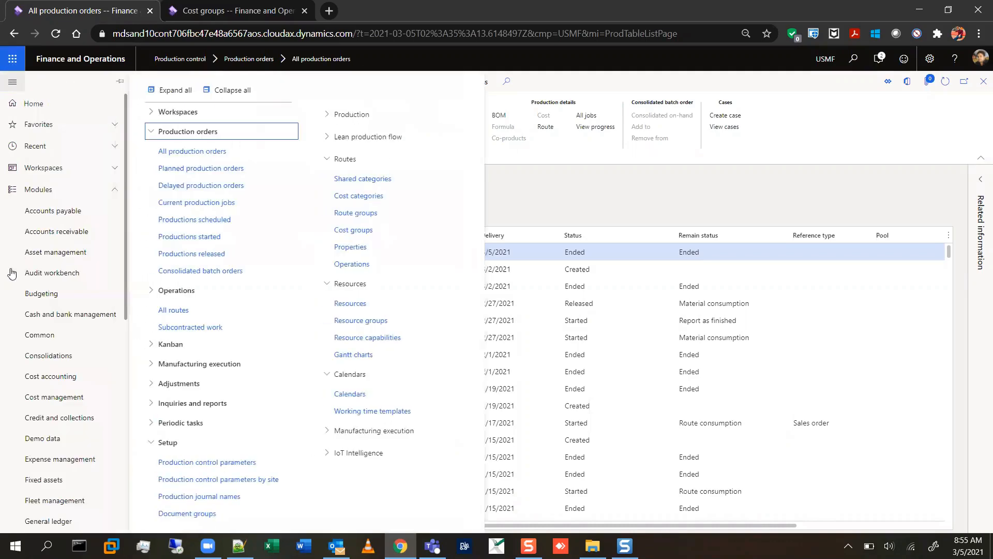
pyautogui.scroll(-6, 70, 311)
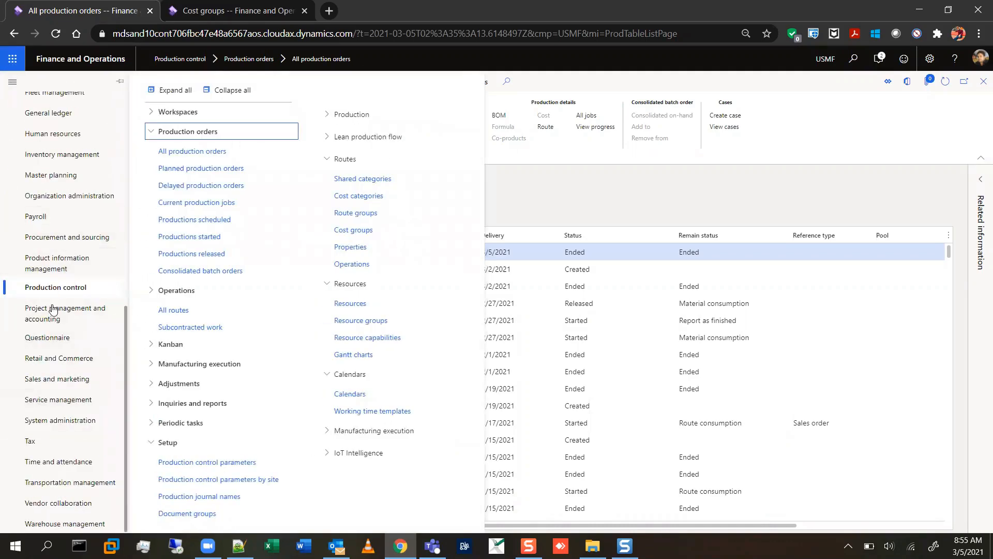
pyautogui.click(77, 162)
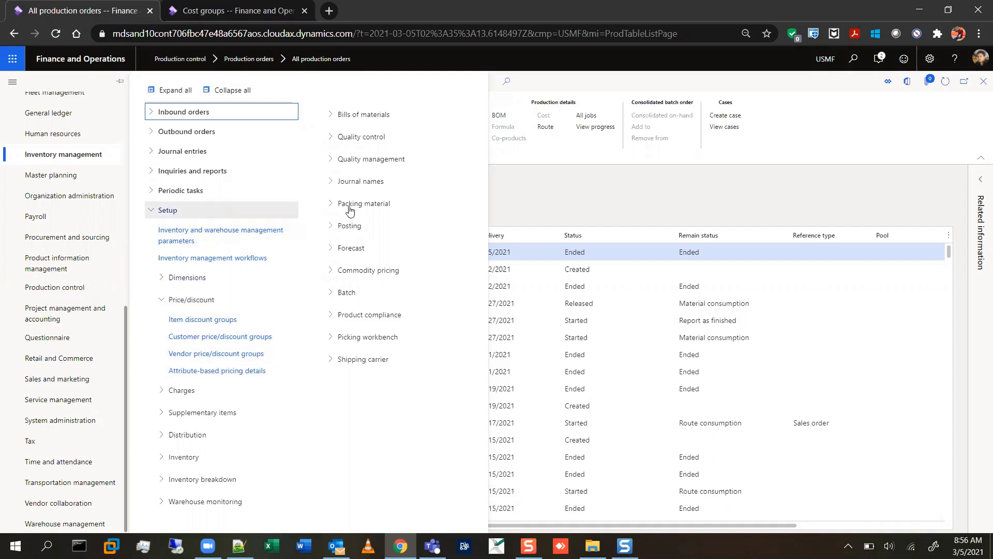
pyautogui.press('Escape')
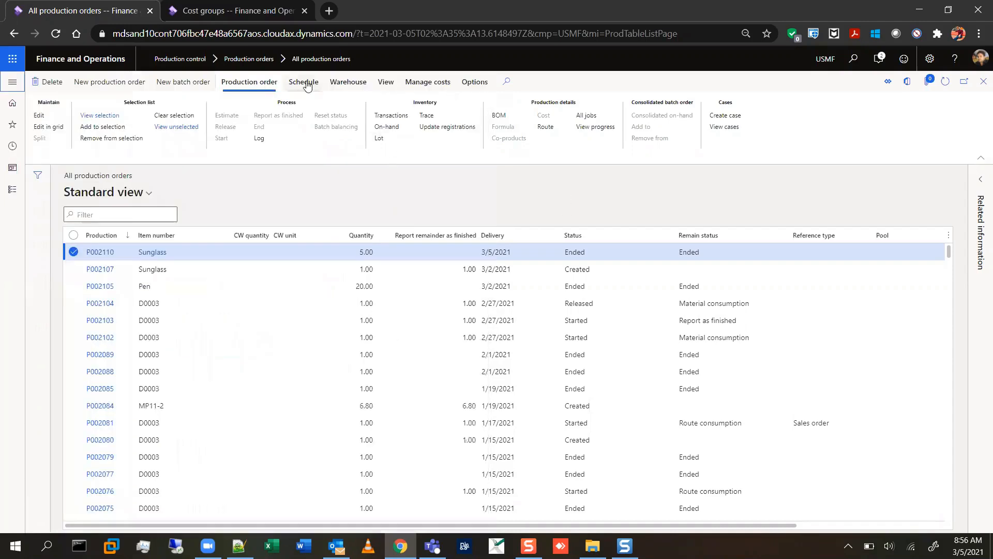
pyautogui.click(12, 82)
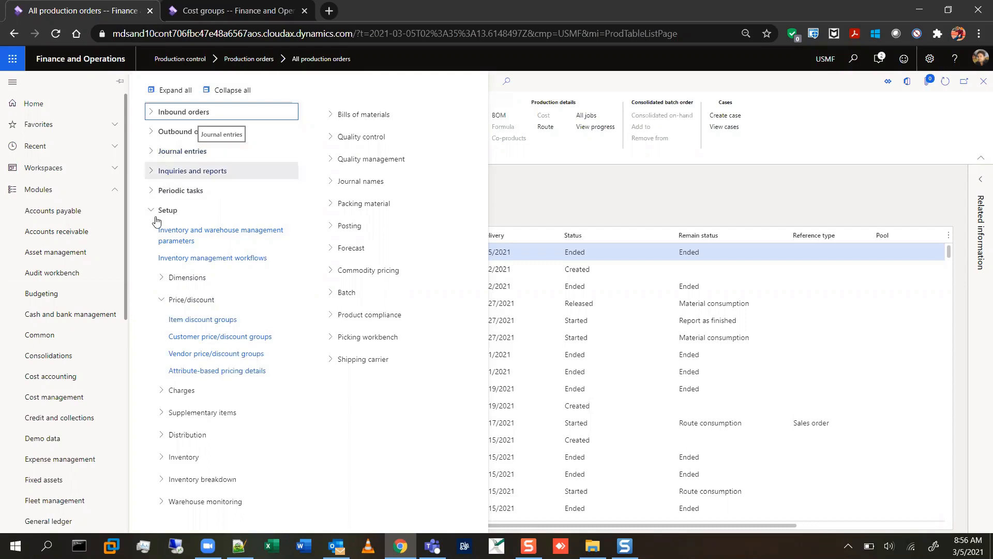
pyautogui.click(151, 153)
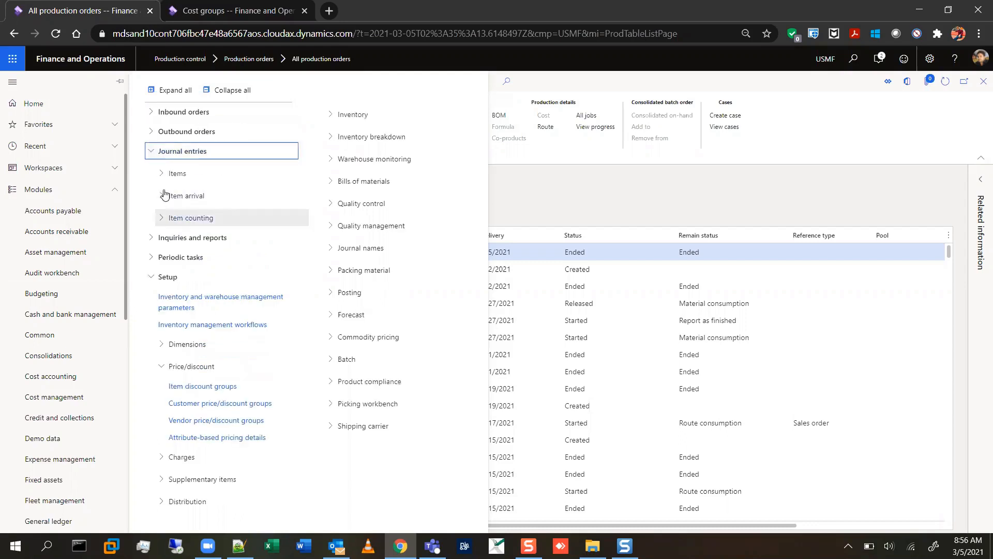
pyautogui.click(160, 174)
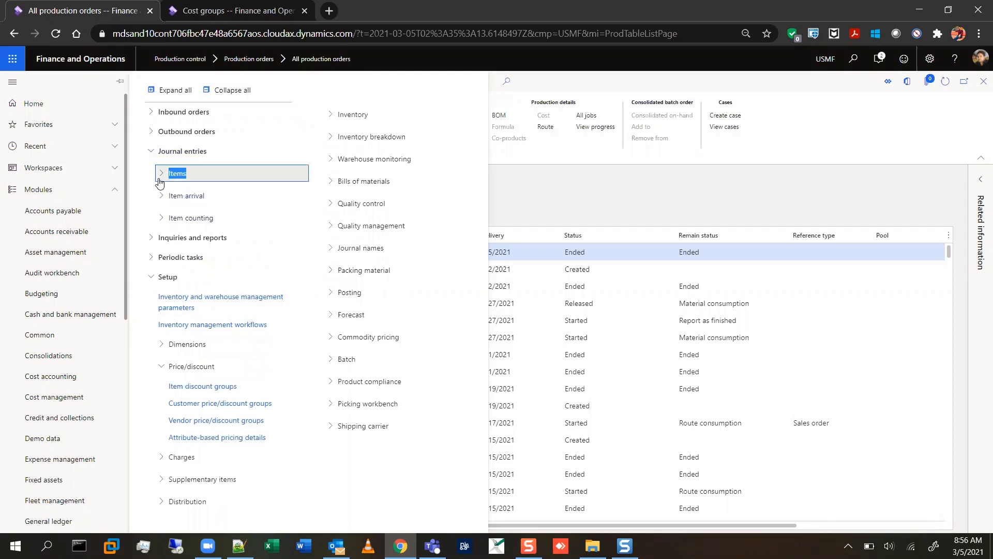
pyautogui.click(161, 174)
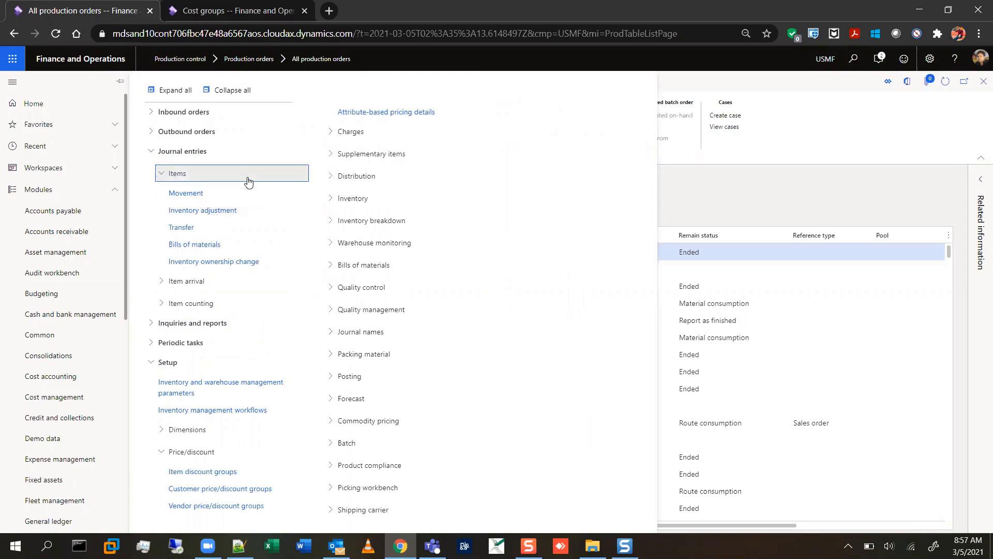
pyautogui.click(206, 213)
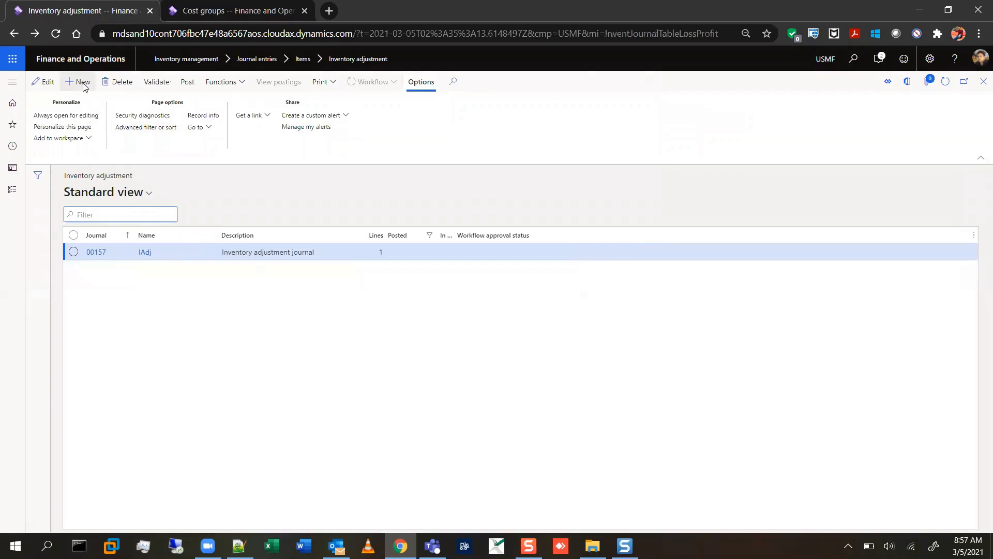
# Create an inventory adjustment journal named IAdj and add a blank line to it.
pyautogui.hotkey('alt', 'n')
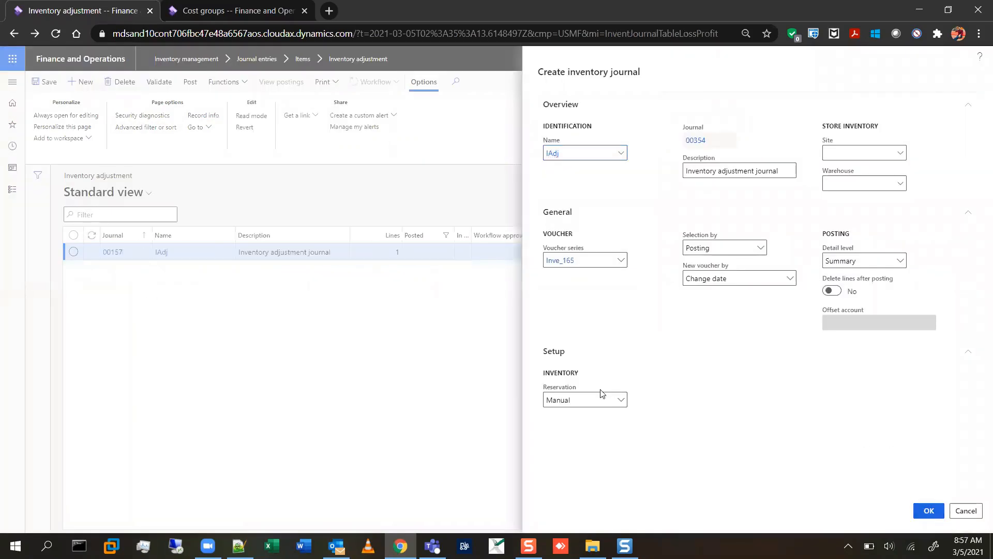
pyautogui.press('Return')
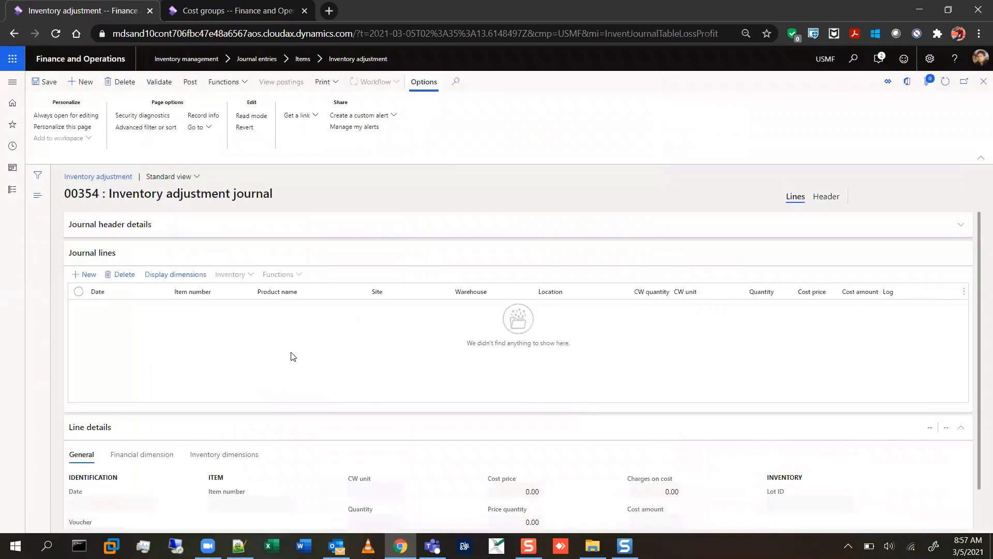
pyautogui.click(85, 274)
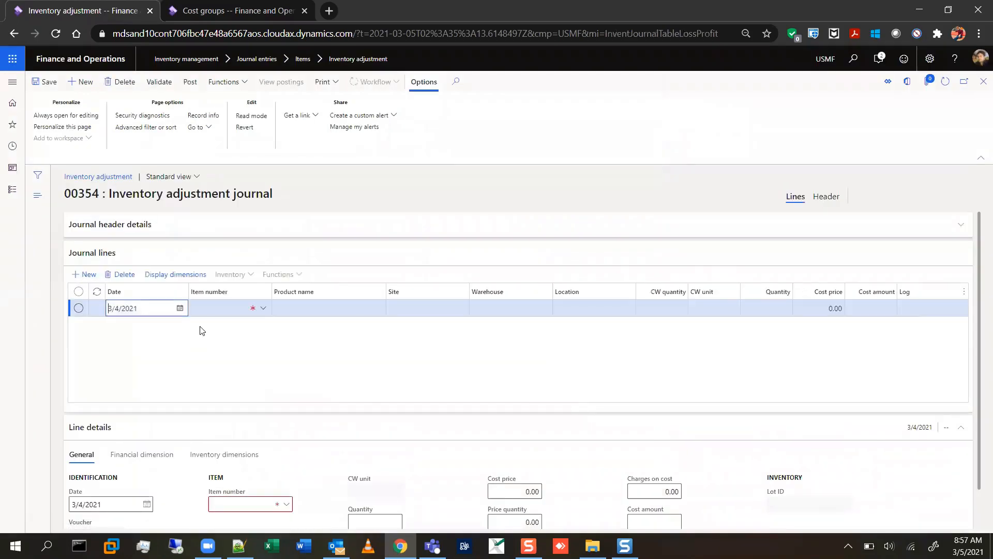
pyautogui.scroll(-2, 501, 350)
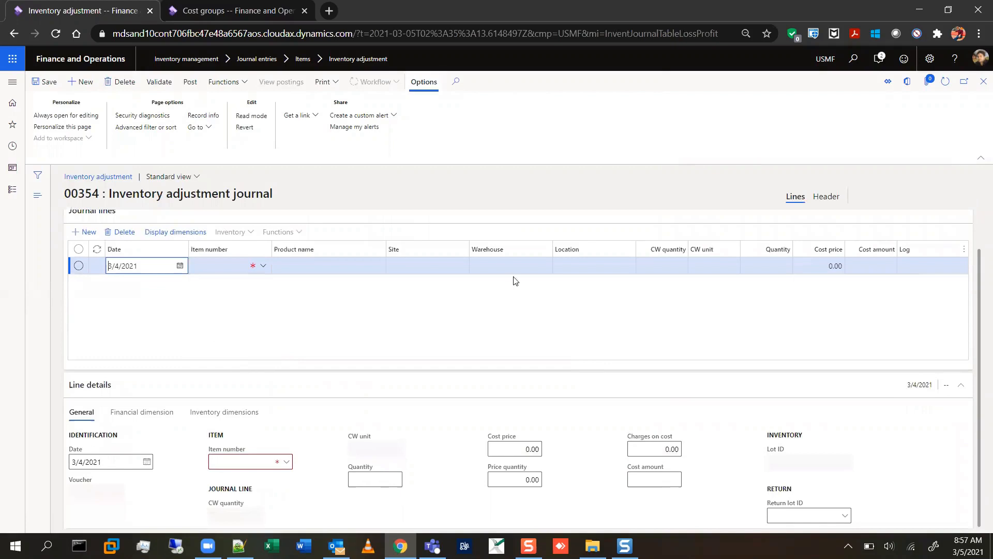
# Inspect the quantity and cost price fields on the blank adjustment line, and delete the new inventory adjustment journal.
pyautogui.click(779, 268)
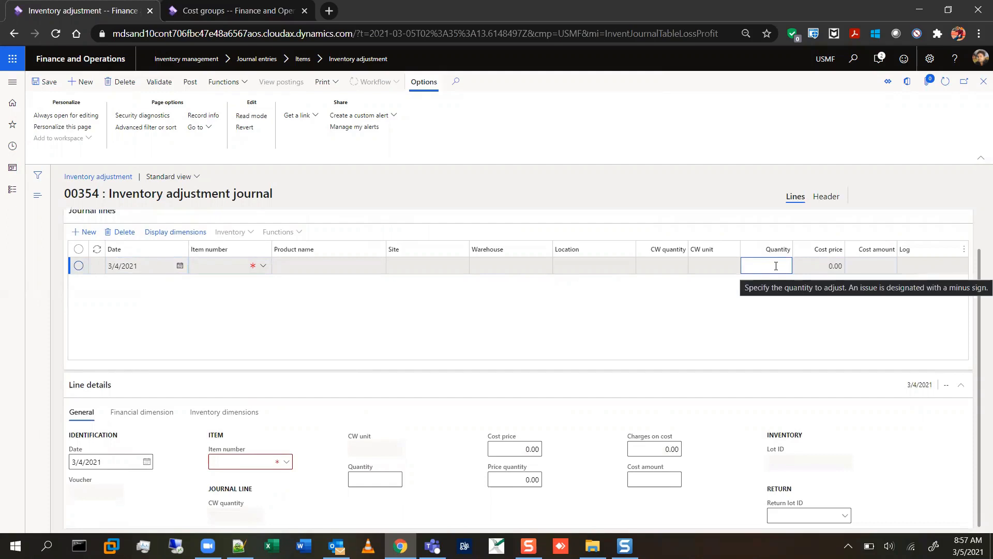
pyautogui.click(821, 264)
pyautogui.click(774, 269)
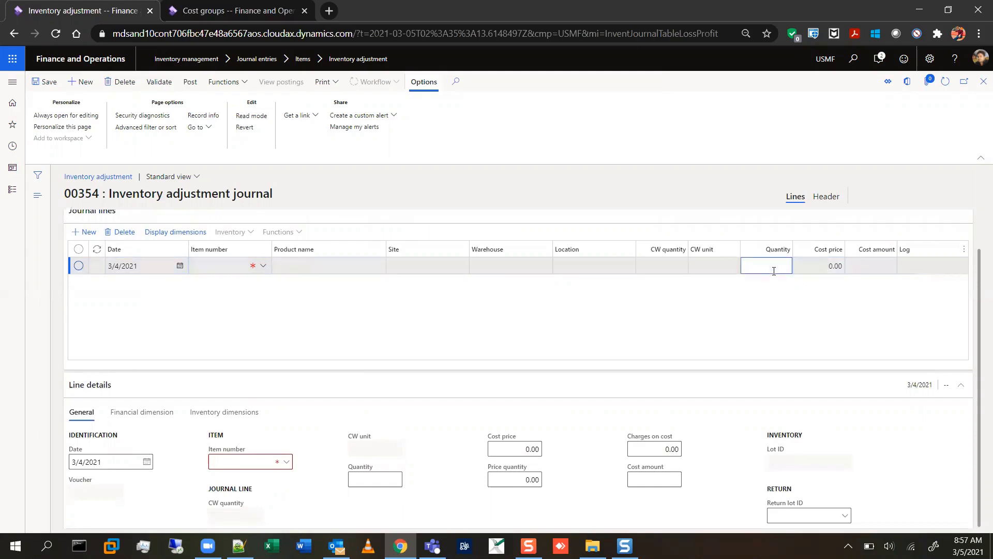
pyautogui.click(823, 265)
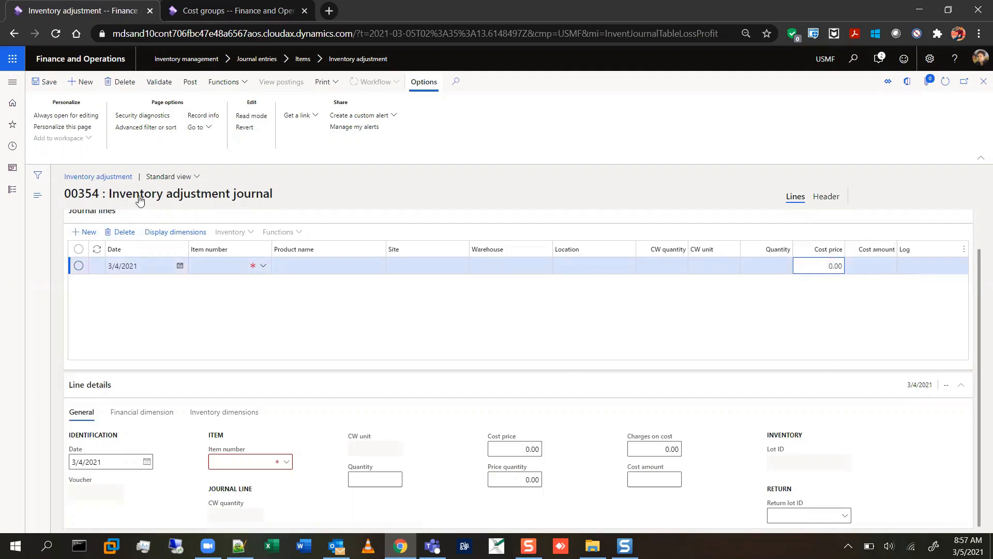
pyautogui.click(130, 84)
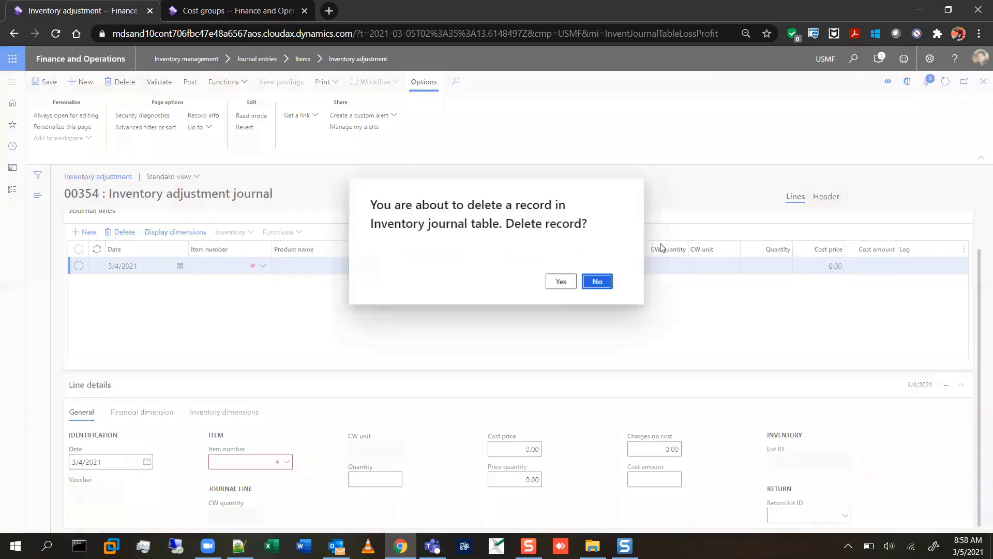
pyautogui.click(561, 281)
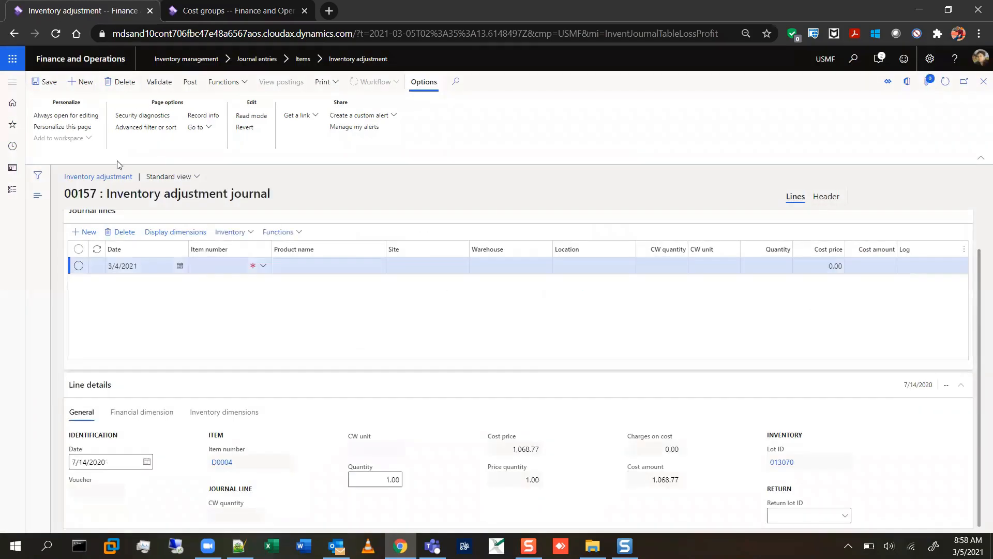
# Open the list of all production orders in the Production control module.
pyautogui.click(10, 84)
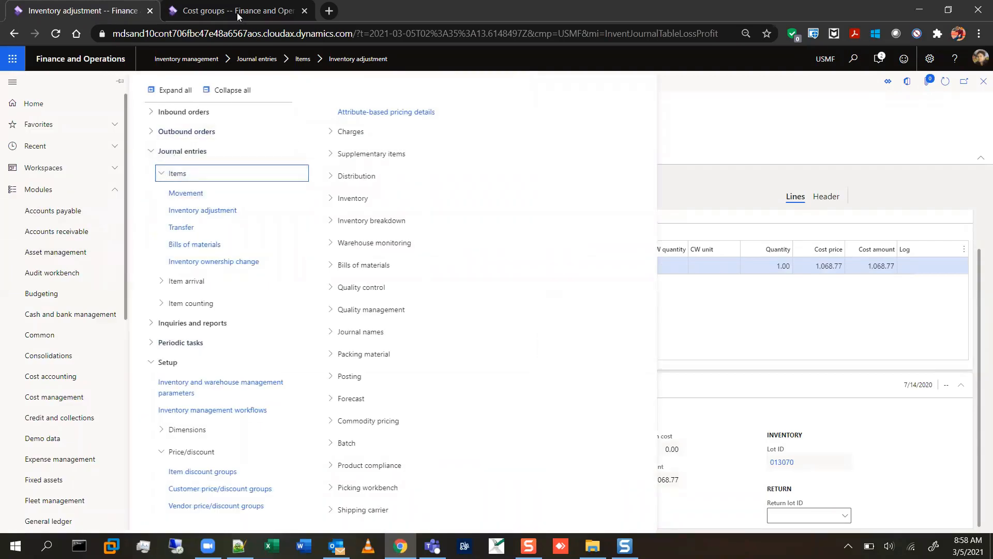
pyautogui.scroll(-8, 60, 326)
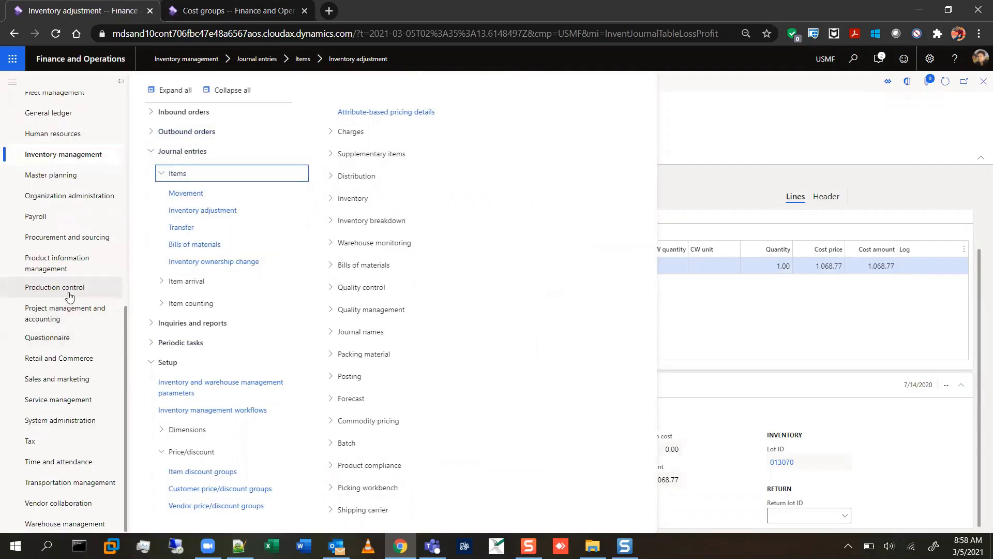
pyautogui.click(66, 290)
pyautogui.click(189, 152)
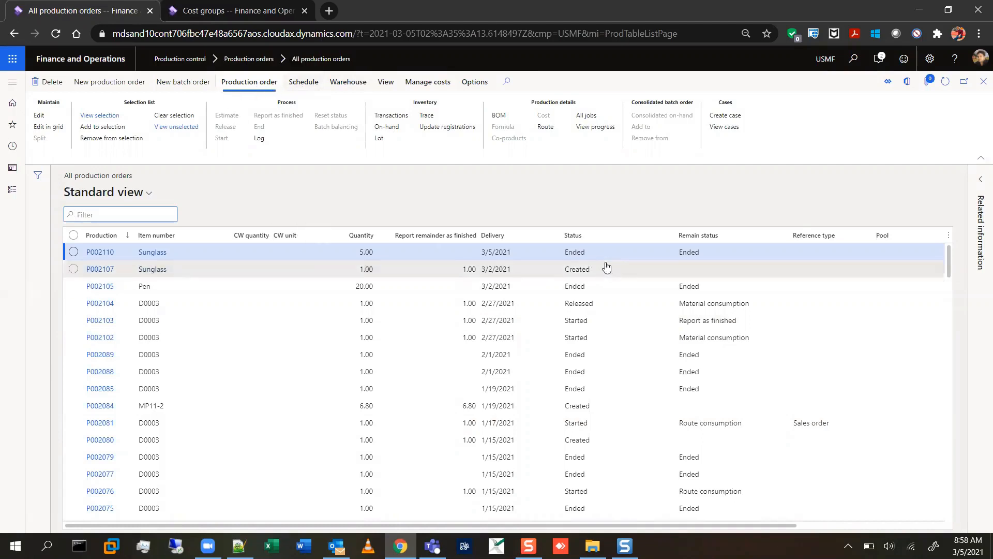
# Open the End settings of released production order P002104 and review its general options, including the Allocation scrap method.
pyautogui.click(624, 276)
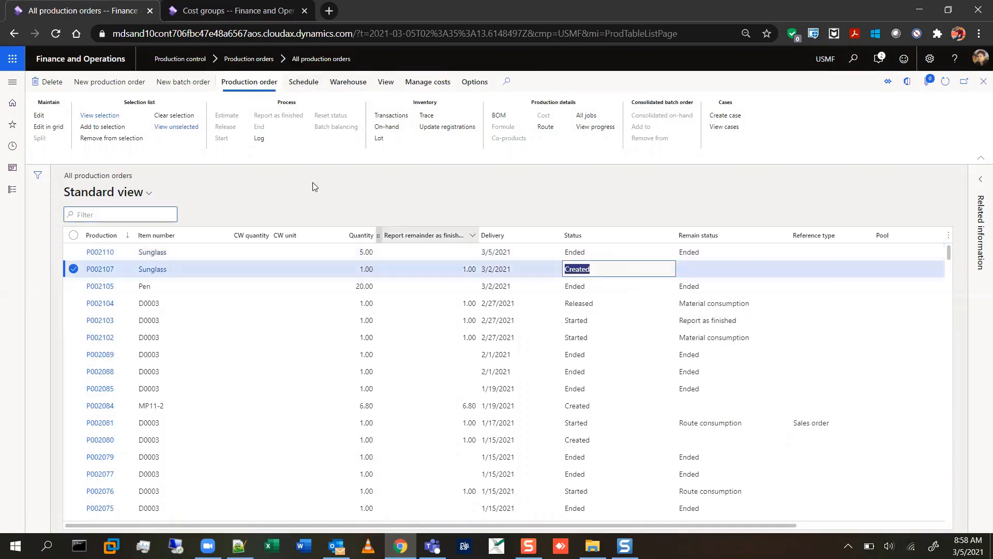
pyautogui.click(655, 290)
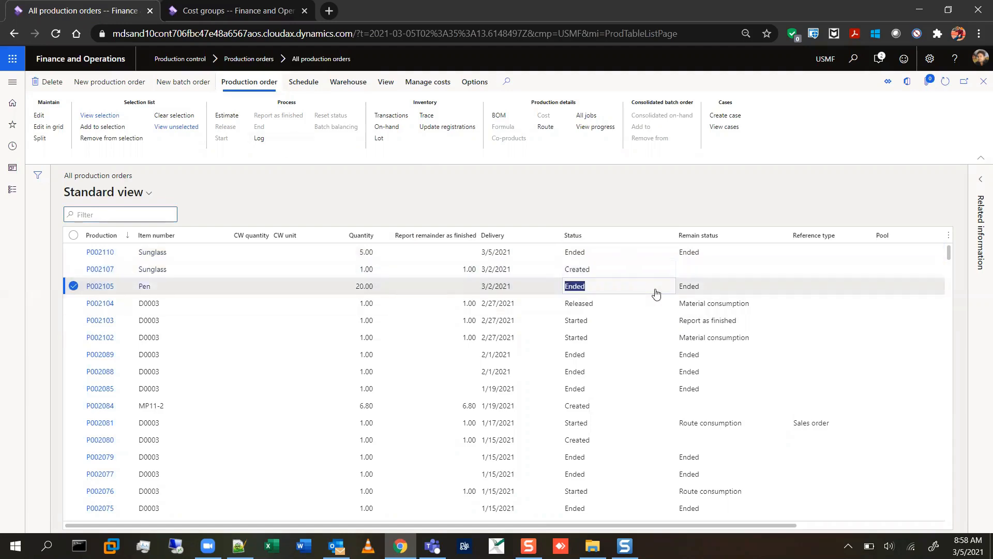
pyautogui.press('Down')
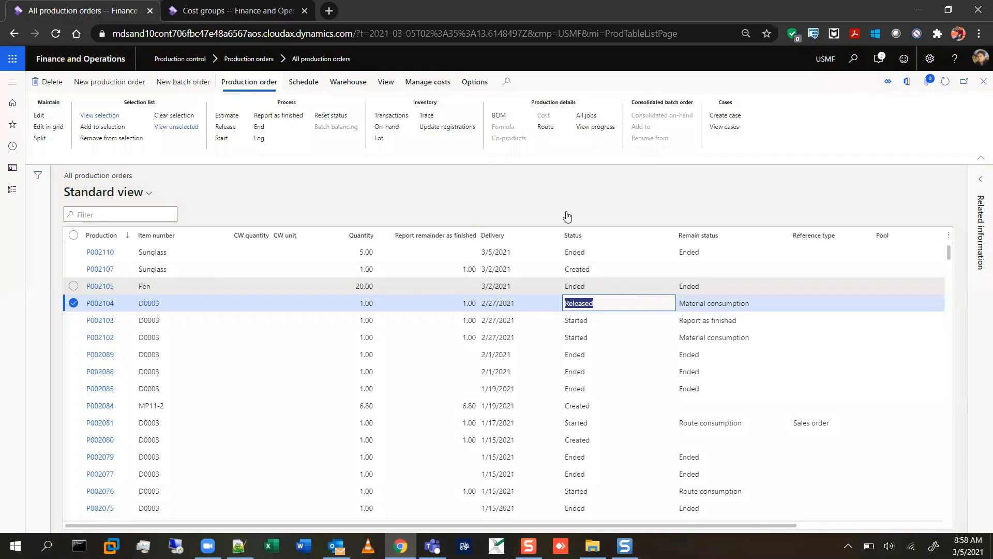
pyautogui.click(260, 127)
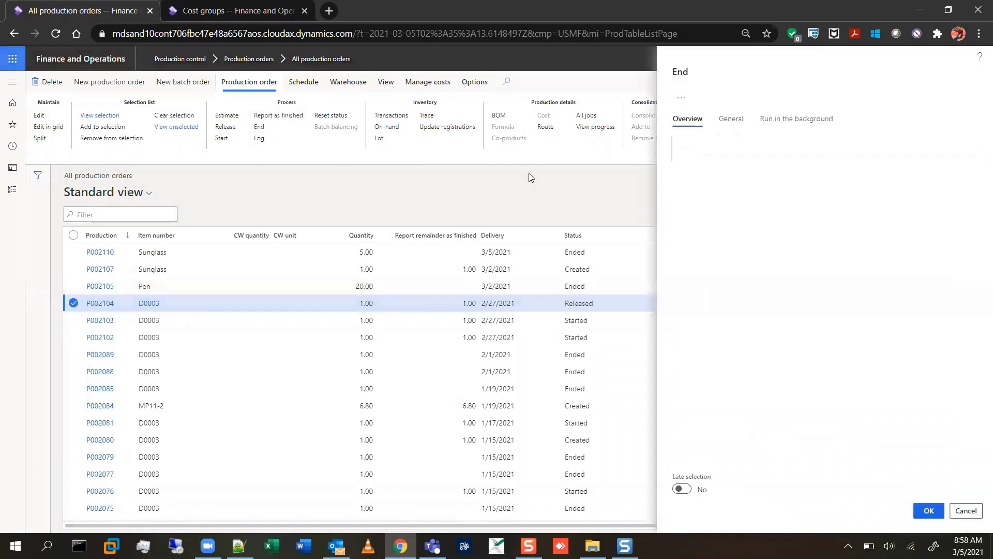
pyautogui.click(734, 123)
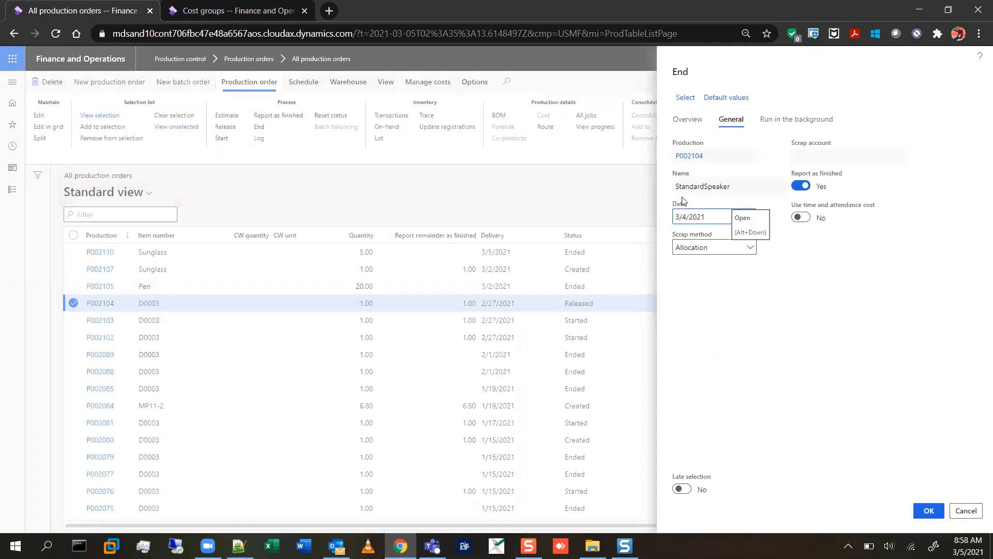
pyautogui.click(752, 251)
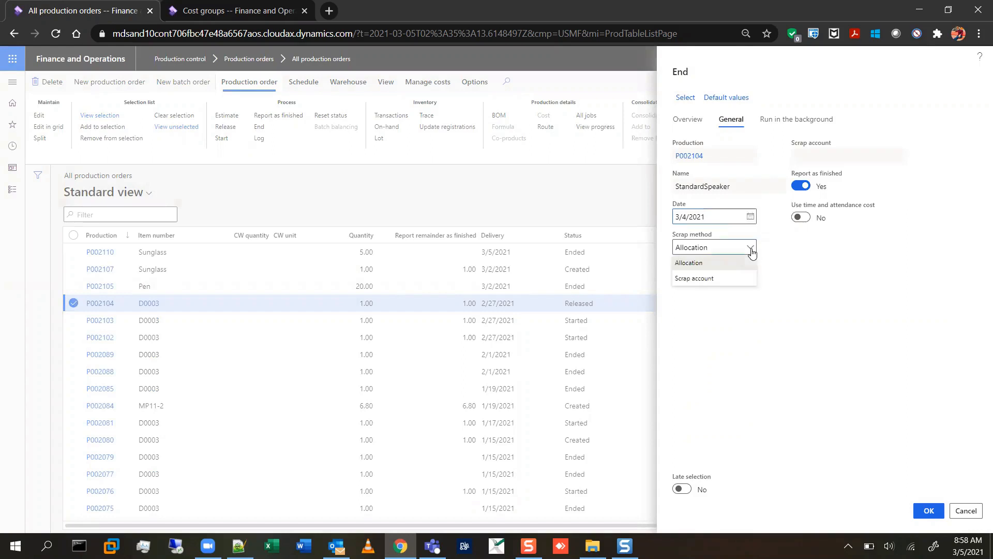
pyautogui.click(723, 270)
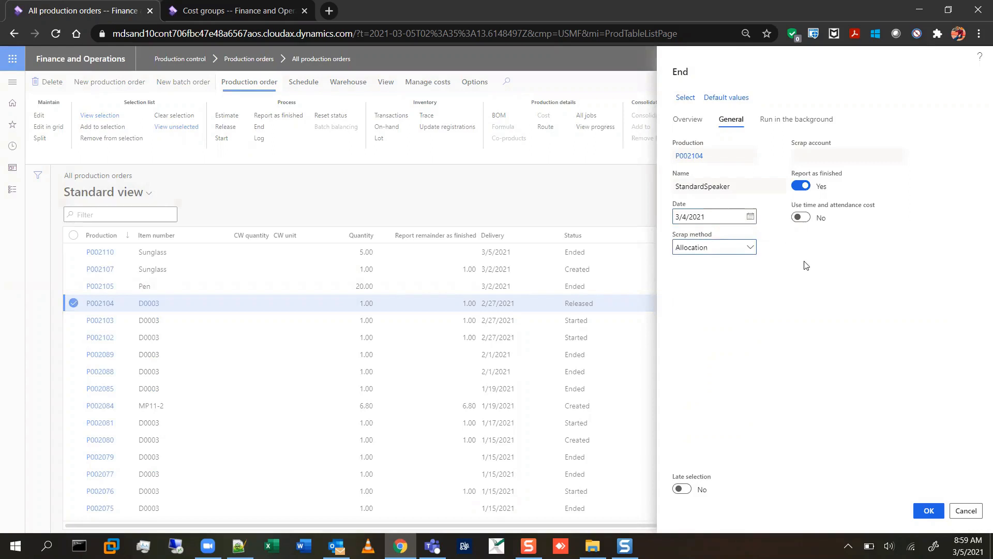
# Set the scrap method to Scrap account, look up the available scrap accounts, and cancel ending order P002104.
pyautogui.click(750, 247)
pyautogui.click(722, 280)
pyautogui.click(901, 159)
pyautogui.click(899, 155)
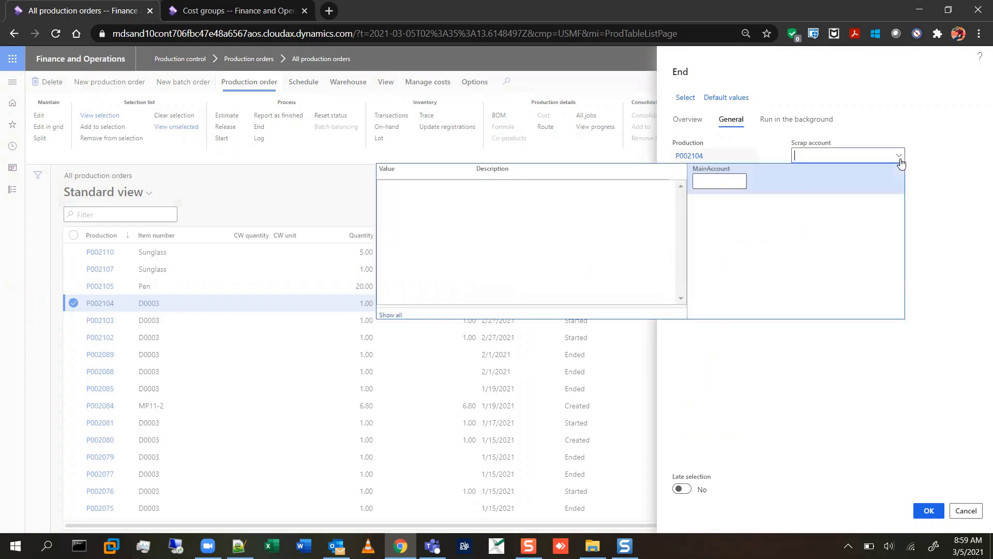
pyautogui.click(925, 268)
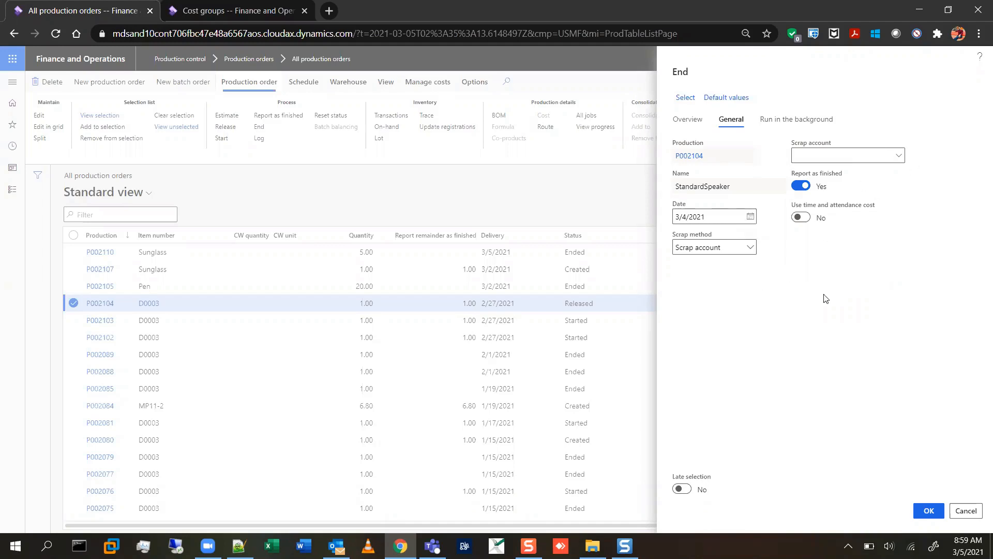
pyautogui.click(966, 510)
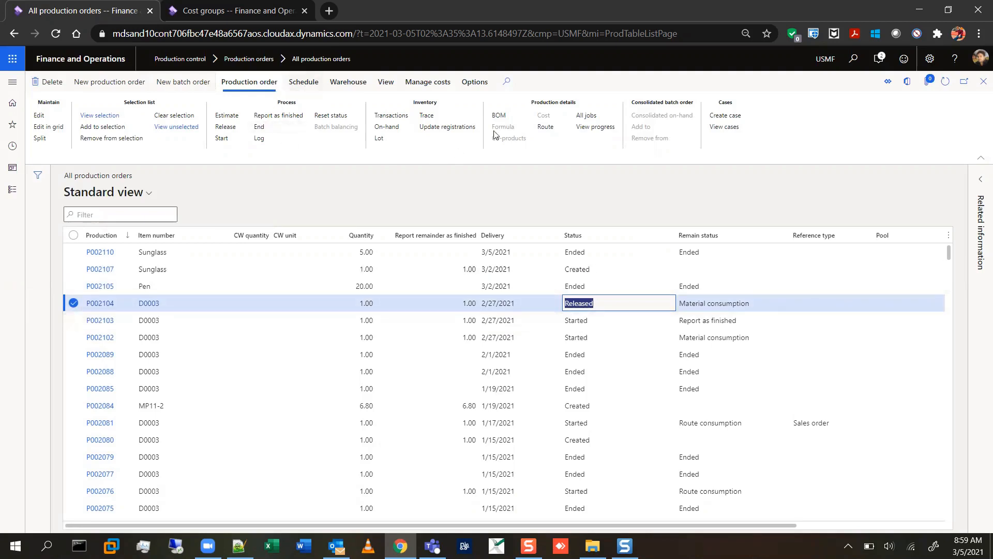
# View the bill of materials of production order P002104, and open the bill of materials of Sunglass order P002110.
pyautogui.click(506, 116)
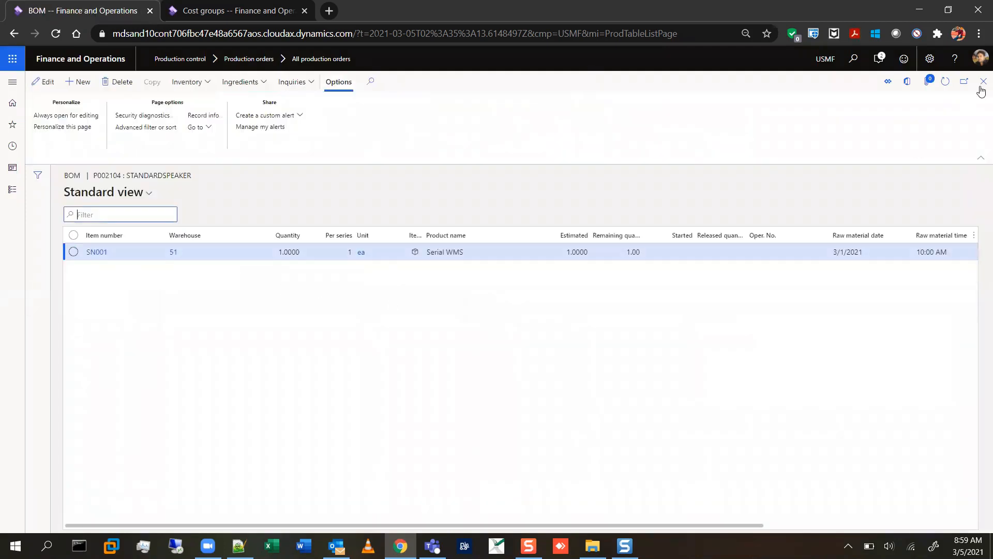
pyautogui.click(983, 81)
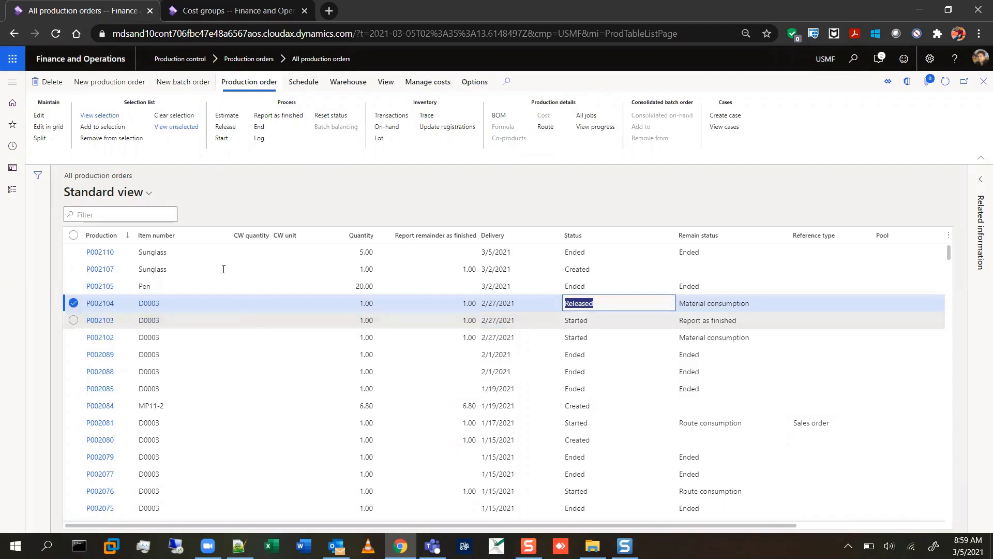
pyautogui.click(222, 253)
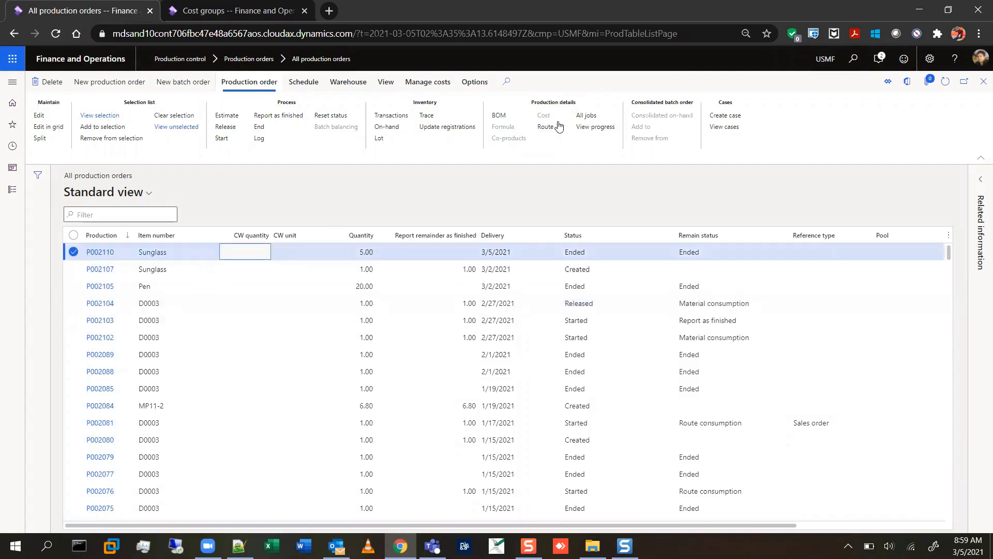
pyautogui.click(498, 116)
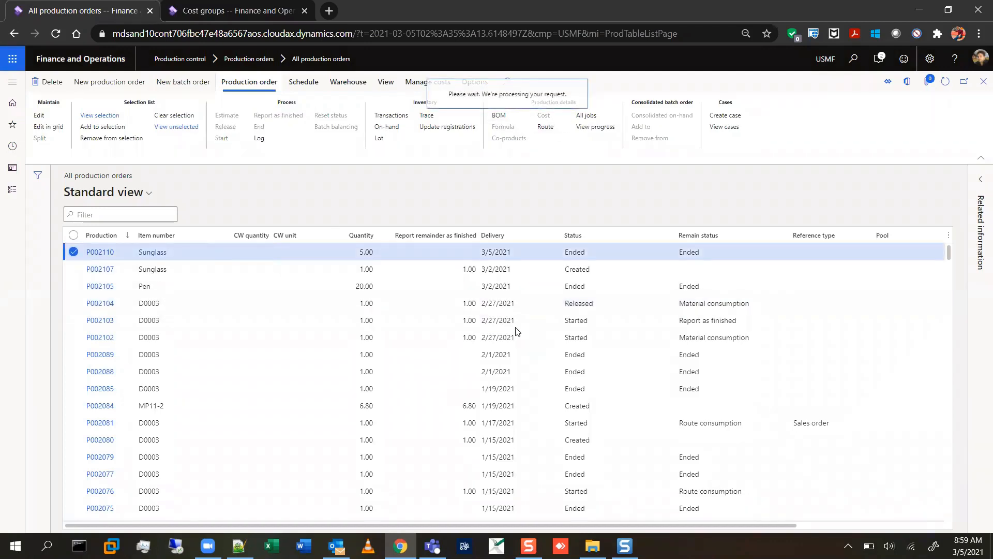